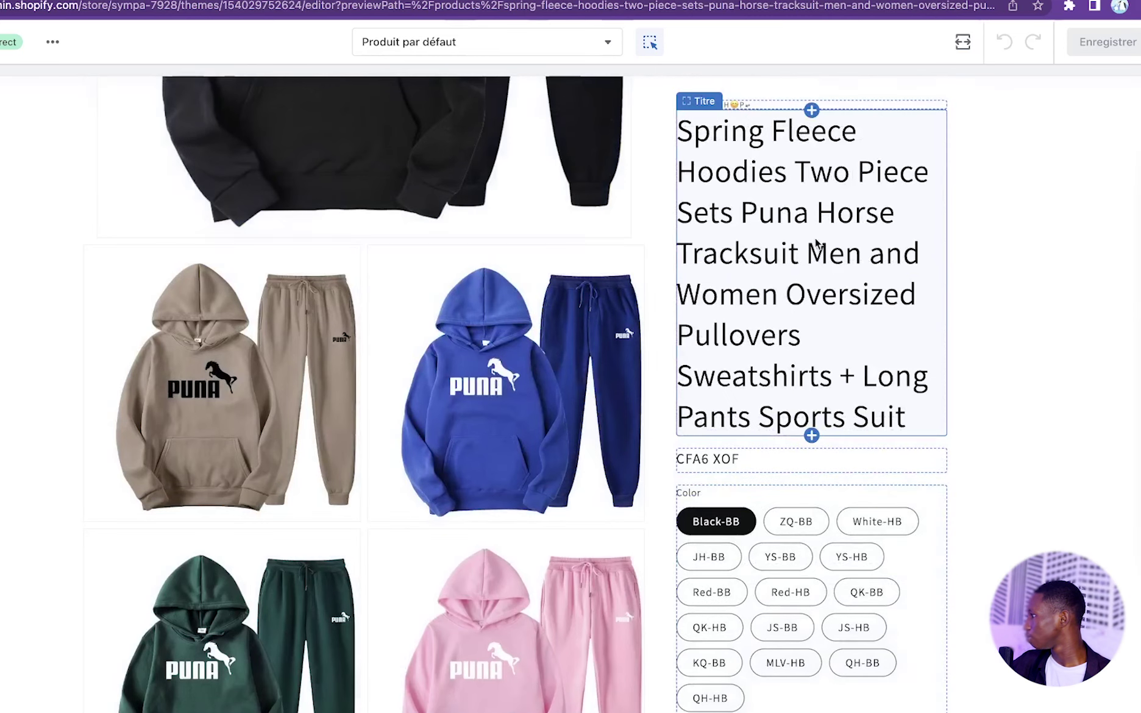
# Examine the hoodie set's product page preview, from its title and variants down to the purchase buttons.
pyautogui.scroll(-1, 879, 466)
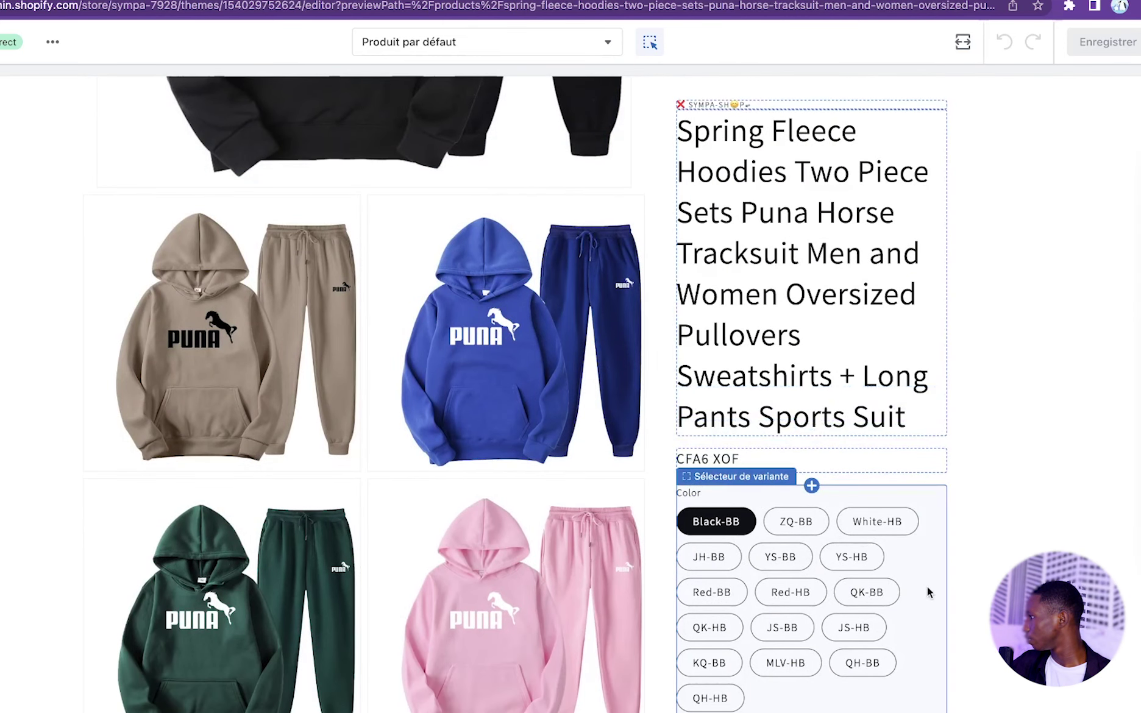
pyautogui.scroll(-5, 929, 592)
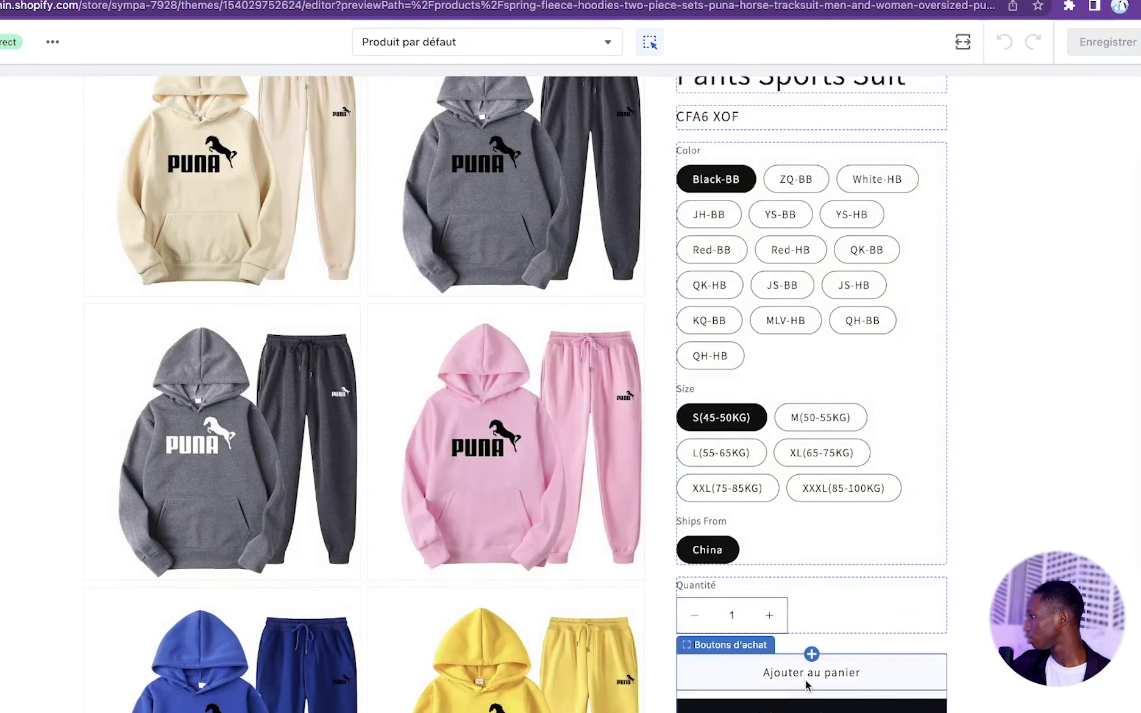
pyautogui.scroll(-1, 806, 677)
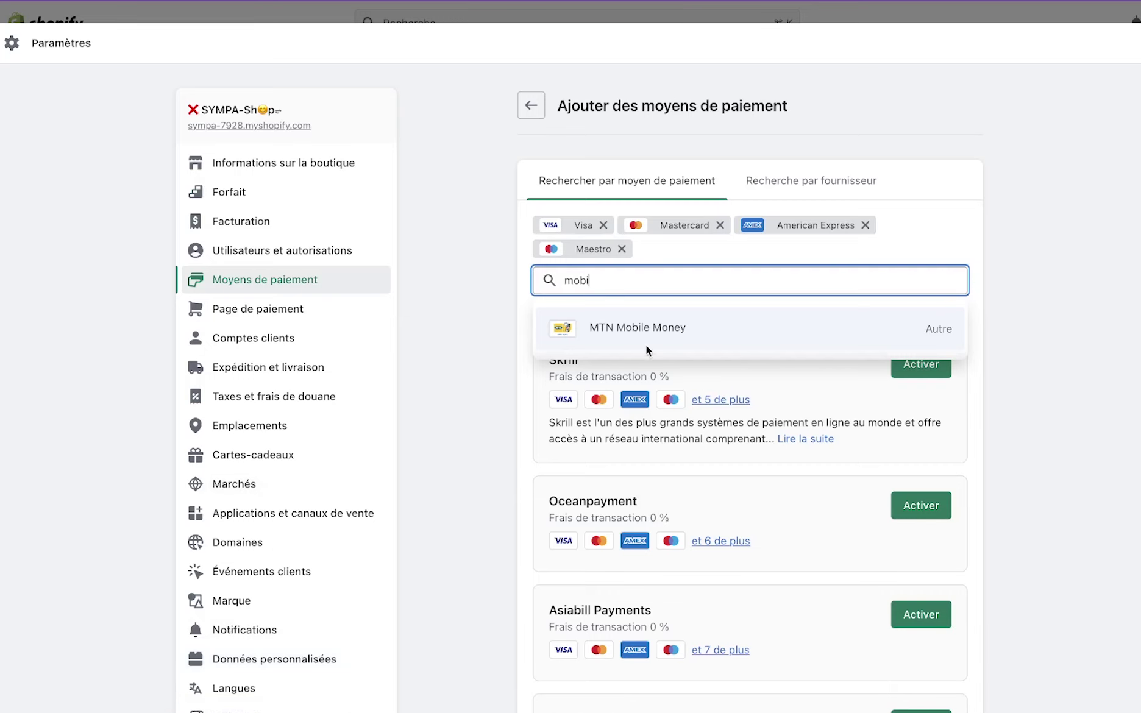
# Filter payment providers by MTN Mobile Money, then search the payment methods for "orange" and clear that search.
pyautogui.click(647, 347)
pyautogui.write('orange')
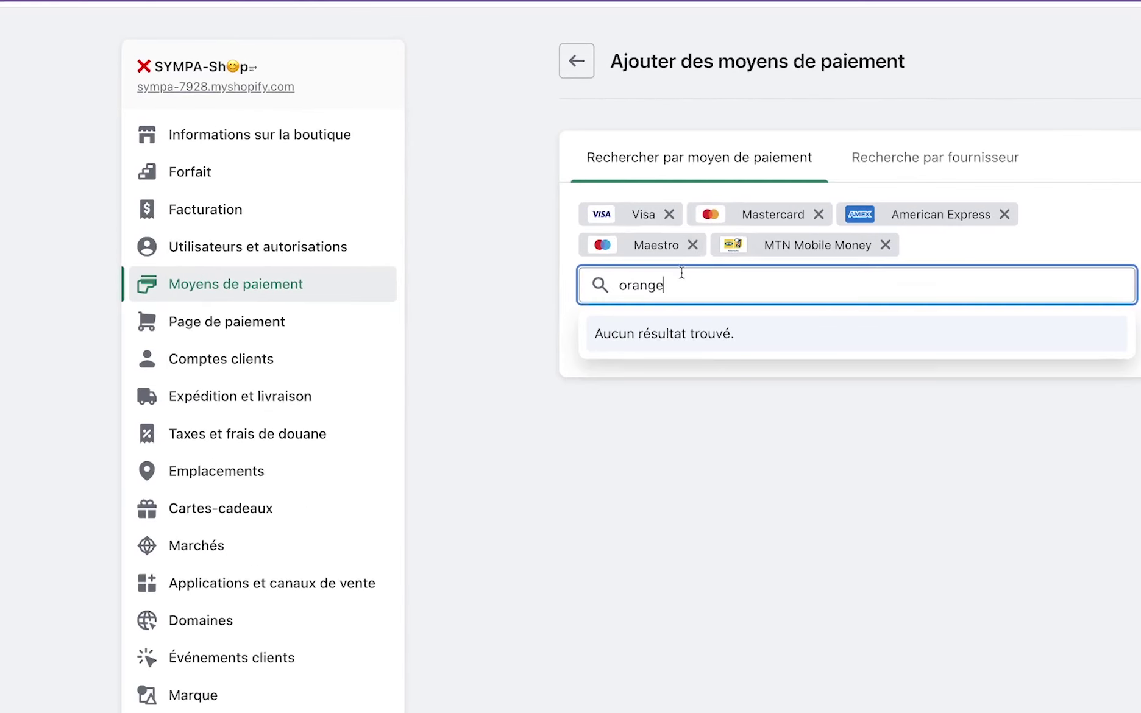
pyautogui.moveTo(673, 289); pyautogui.dragTo(538, 289)
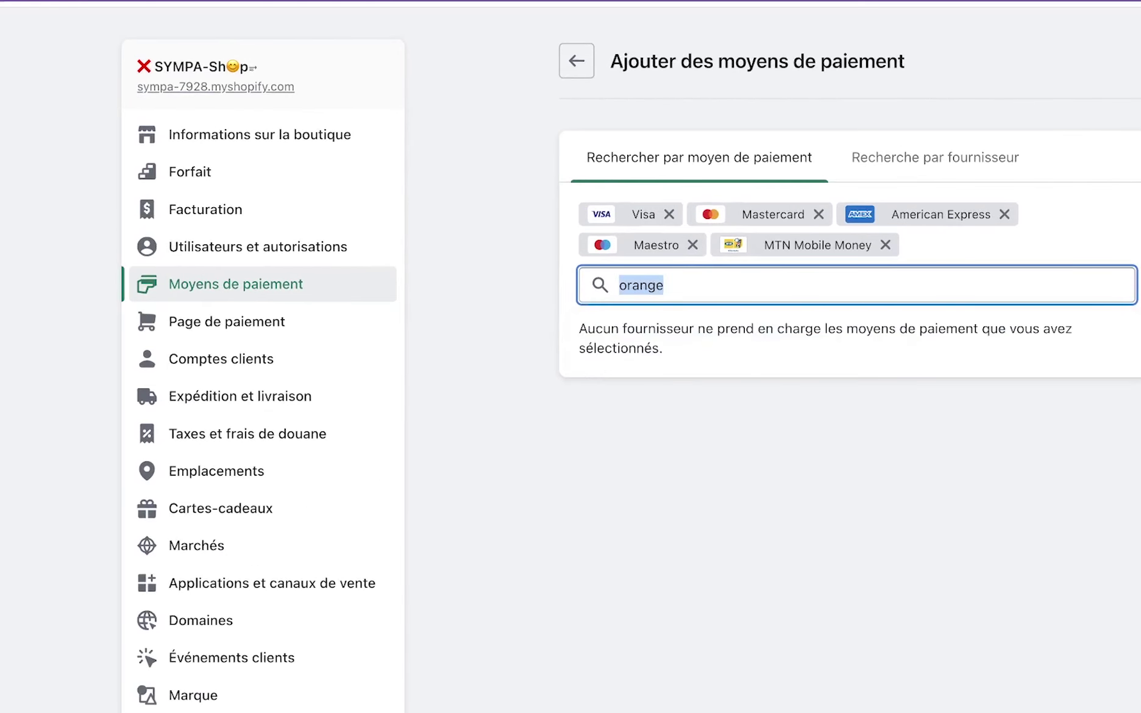
pyautogui.press('BackSpace')
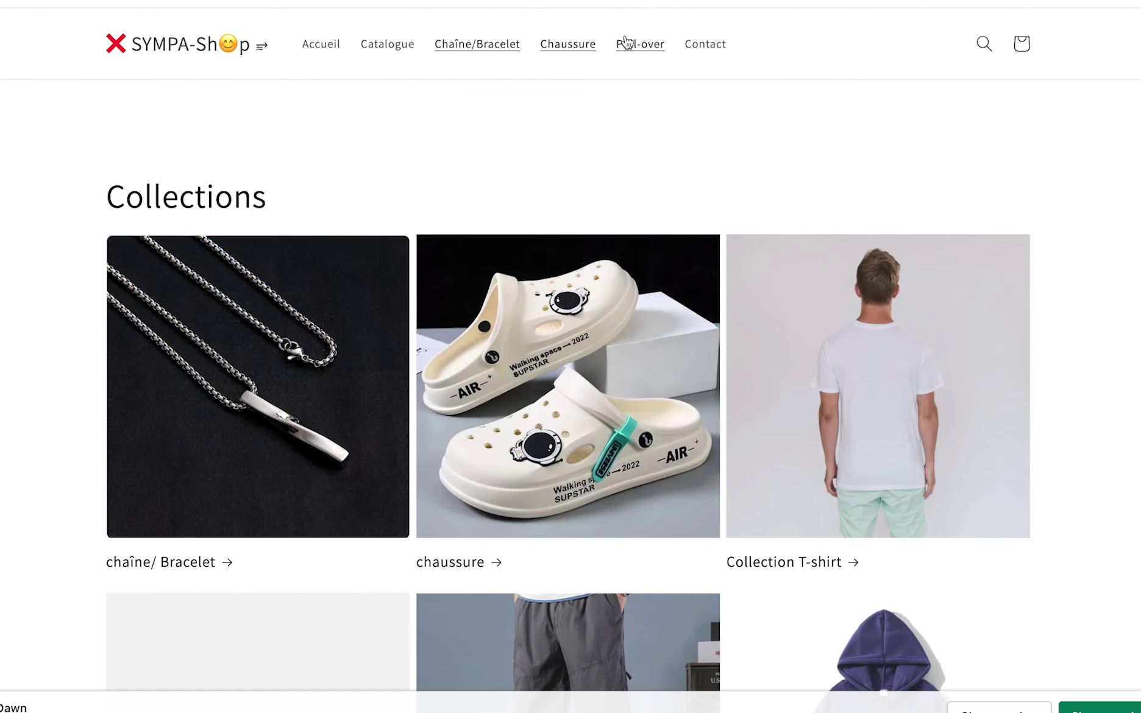
# Browse the Pull-over collection in the SYMPA-Shop preview and the Bottoms, Dresses, Shoes and Accessories collections on the sympa boutique site.
pyautogui.click(631, 43)
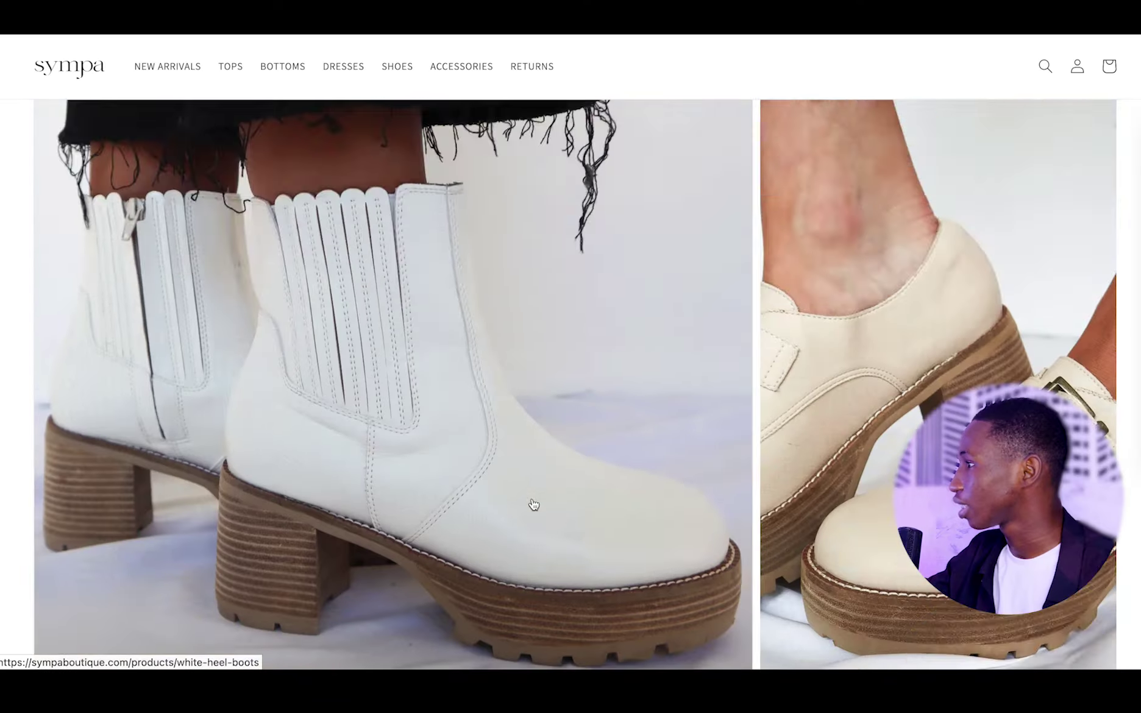
pyautogui.scroll(8, 534, 504)
pyautogui.scroll(8, 534, 505)
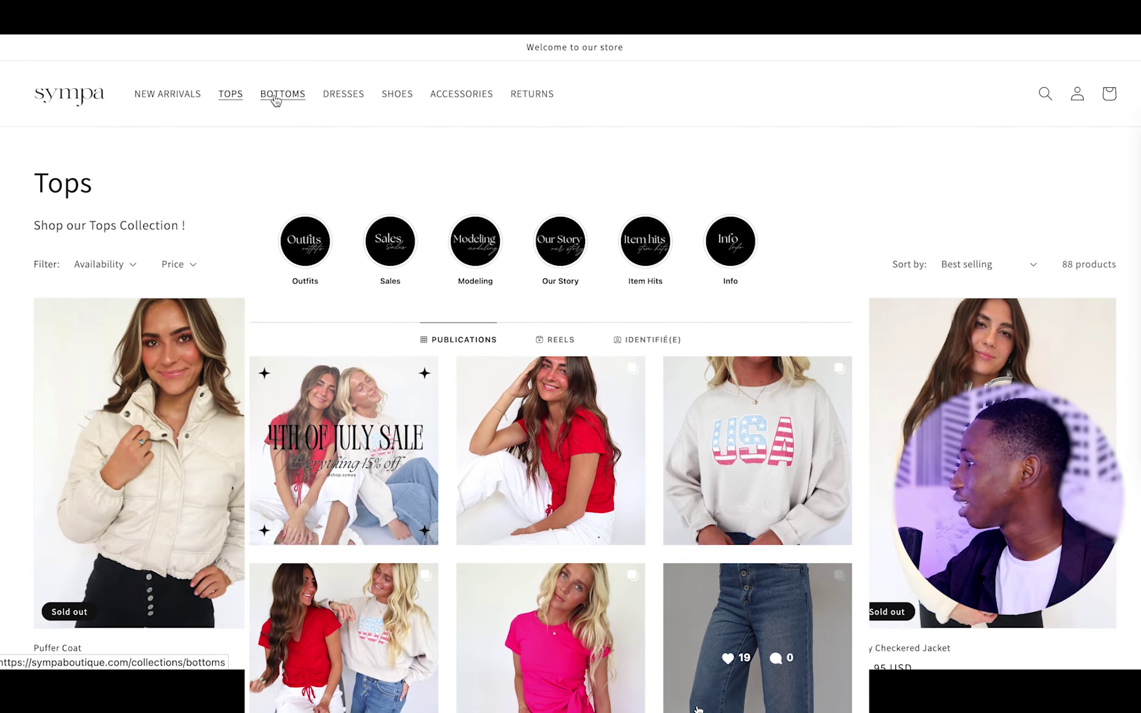
pyautogui.click(273, 98)
pyautogui.click(330, 98)
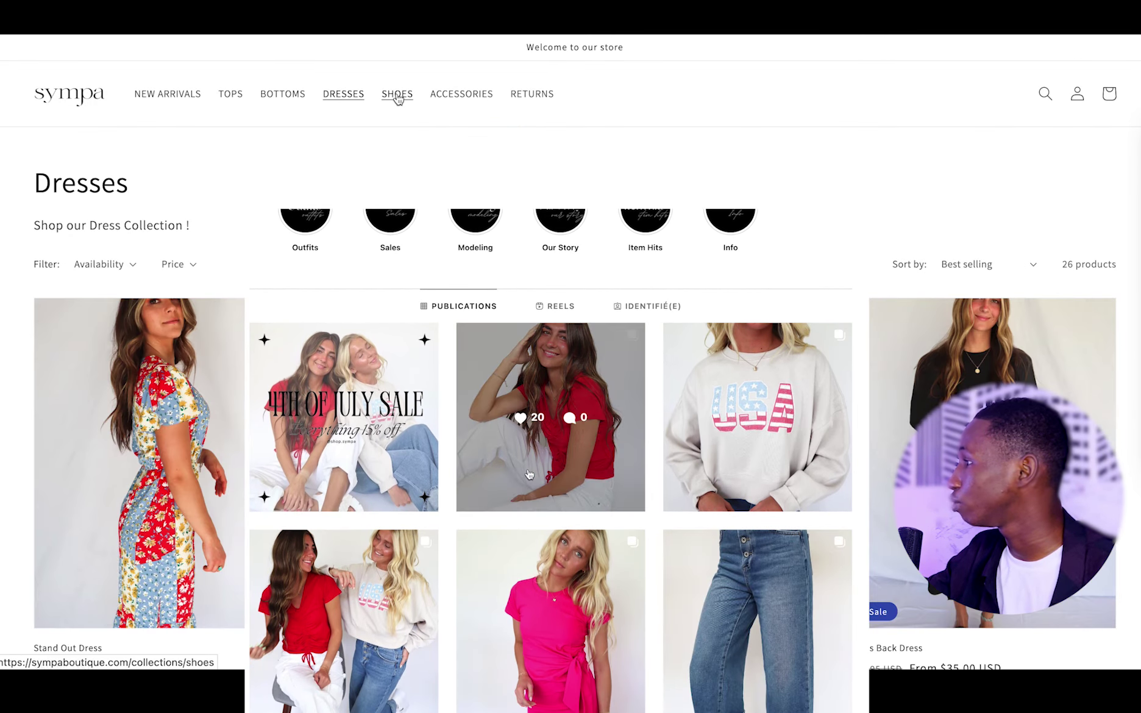
pyautogui.click(398, 97)
pyautogui.click(455, 97)
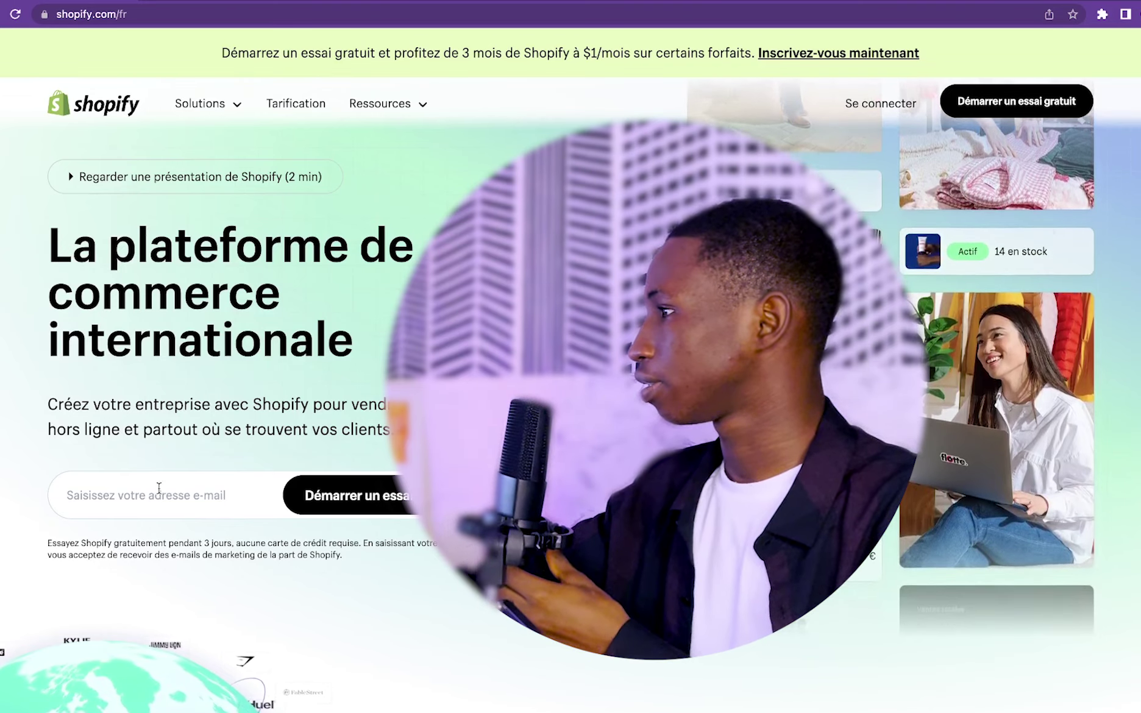
# Start a free Shopify trial with the account e-mail and answer "Je viens de commencer" to the first setup question.
pyautogui.click(158, 487)
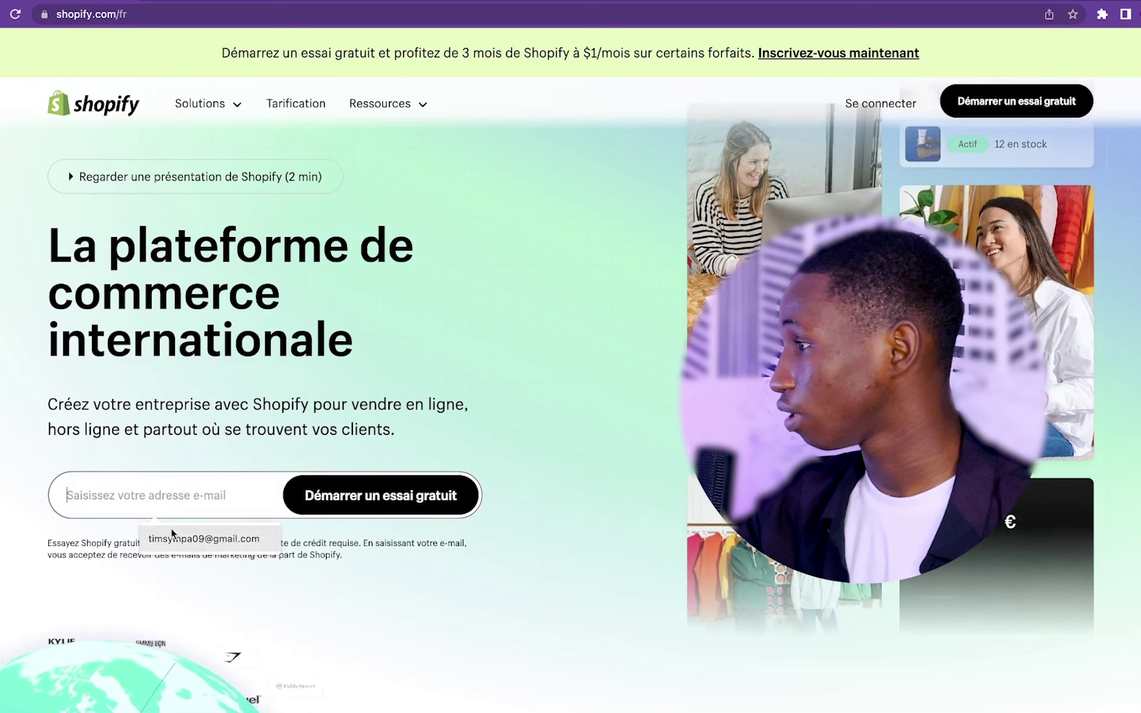
pyautogui.click(171, 535)
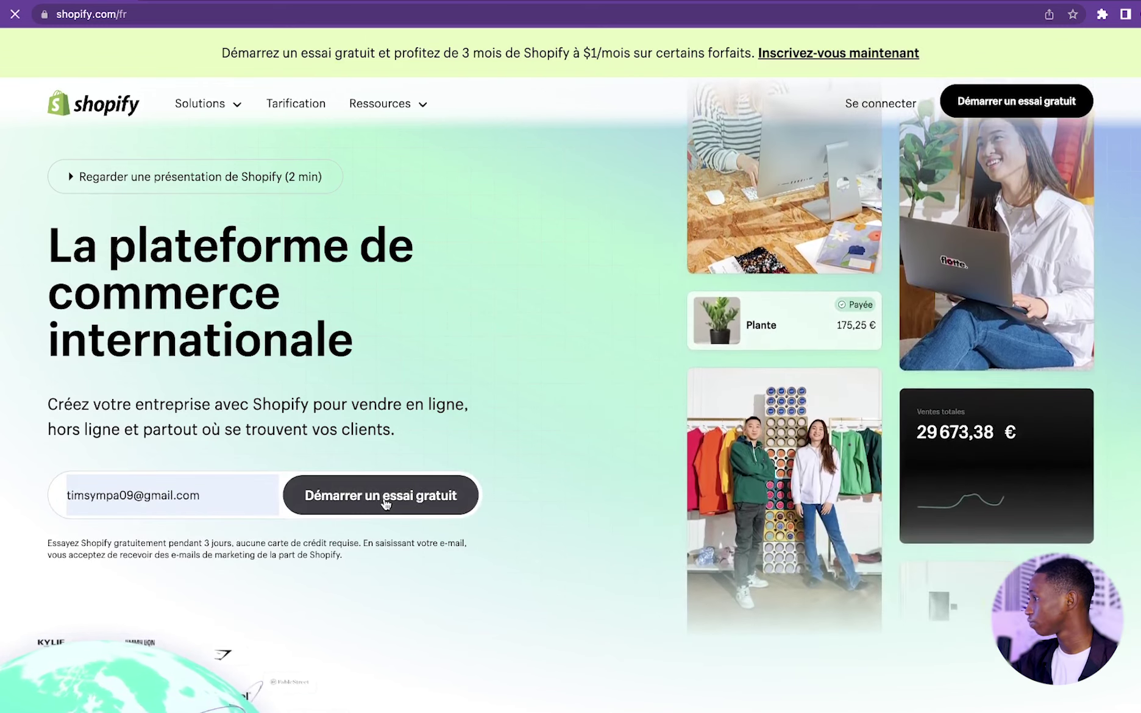
pyautogui.click(384, 503)
pyautogui.click(433, 361)
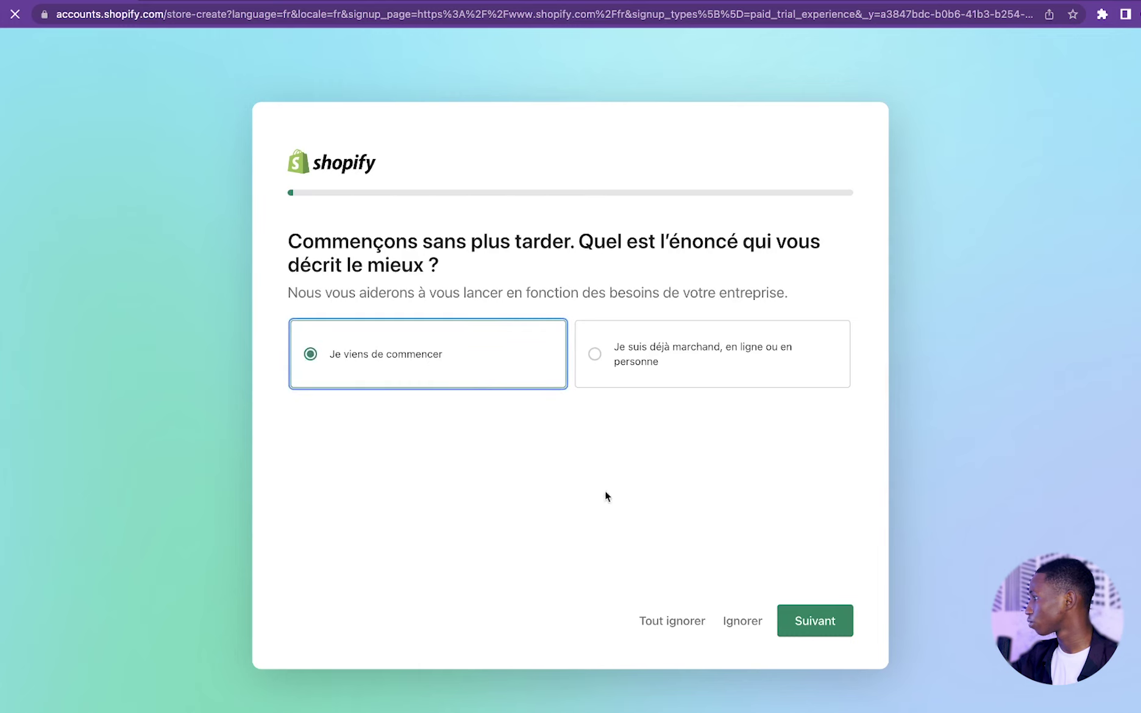
pyautogui.click(793, 621)
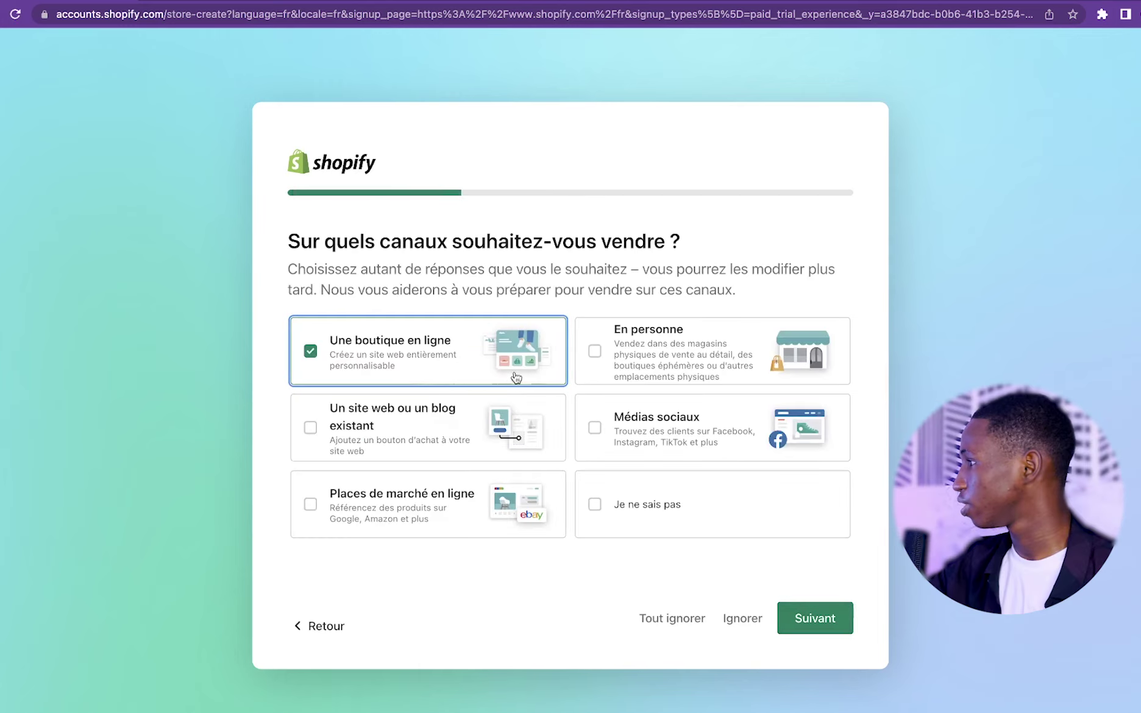
# Choose the sales channels, including an online store and an existing website, with Facebook, Instagram, TikTok and Autre as social networks.
pyautogui.click(325, 431)
pyautogui.click(815, 622)
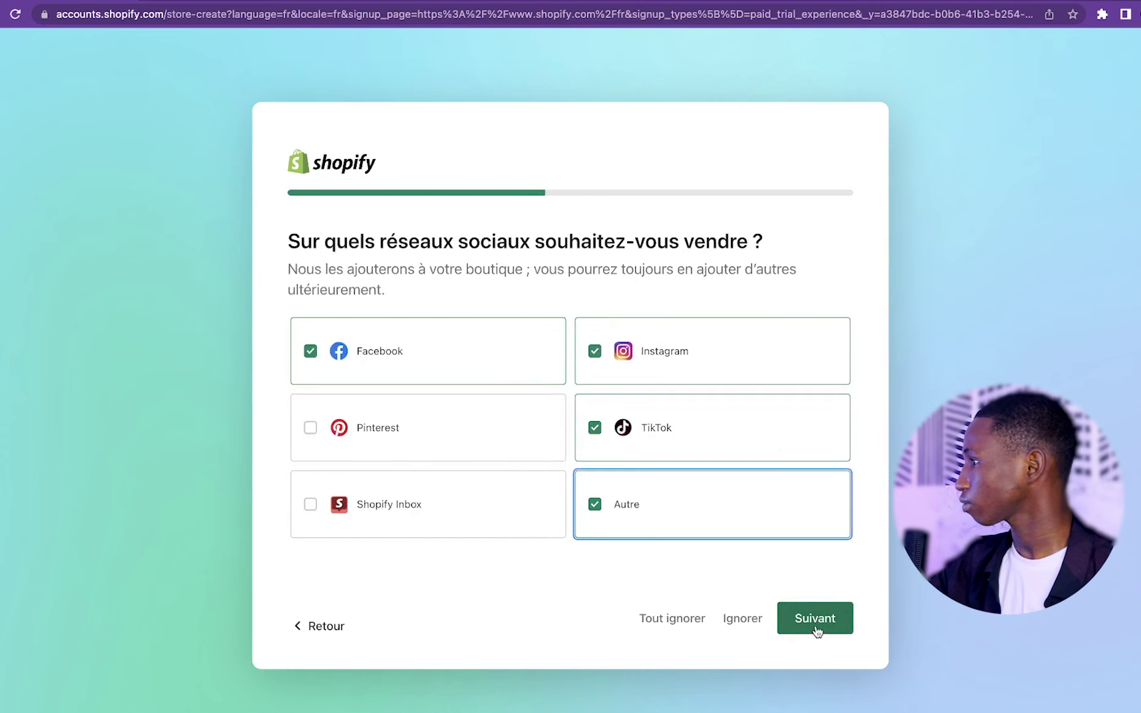
pyautogui.click(817, 628)
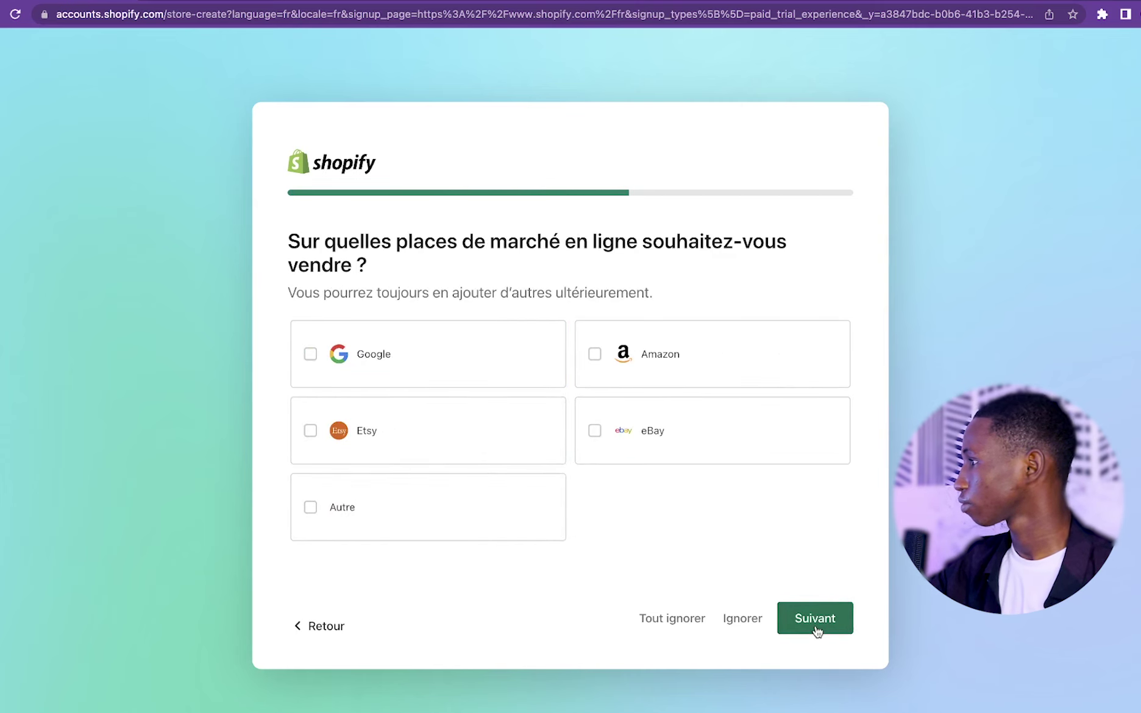
# Select Google, Amazon, eBay and Autre as the online marketplaces to sell on and continue.
pyautogui.click(407, 363)
pyautogui.click(613, 384)
pyautogui.click(604, 450)
pyautogui.click(540, 502)
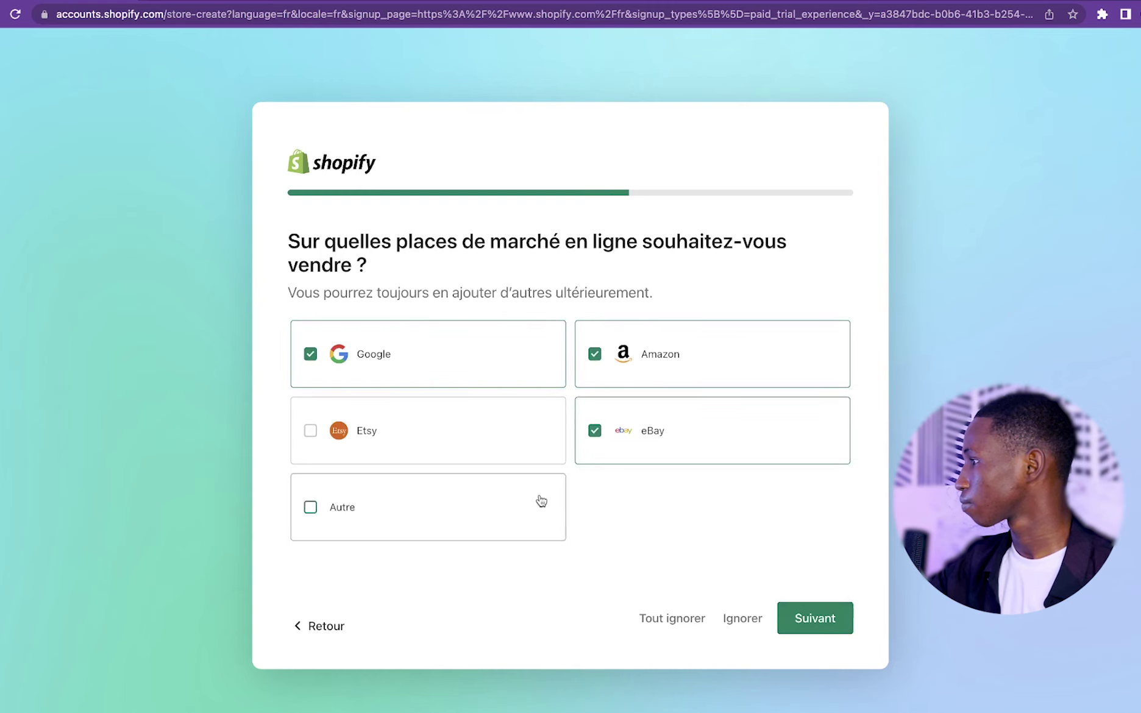
pyautogui.click(813, 606)
# Select self-made or purchased products, dropshipping products and print-on-demand products as the first items to sell, and continue.
pyautogui.click(414, 360)
pyautogui.click(414, 433)
pyautogui.click(417, 518)
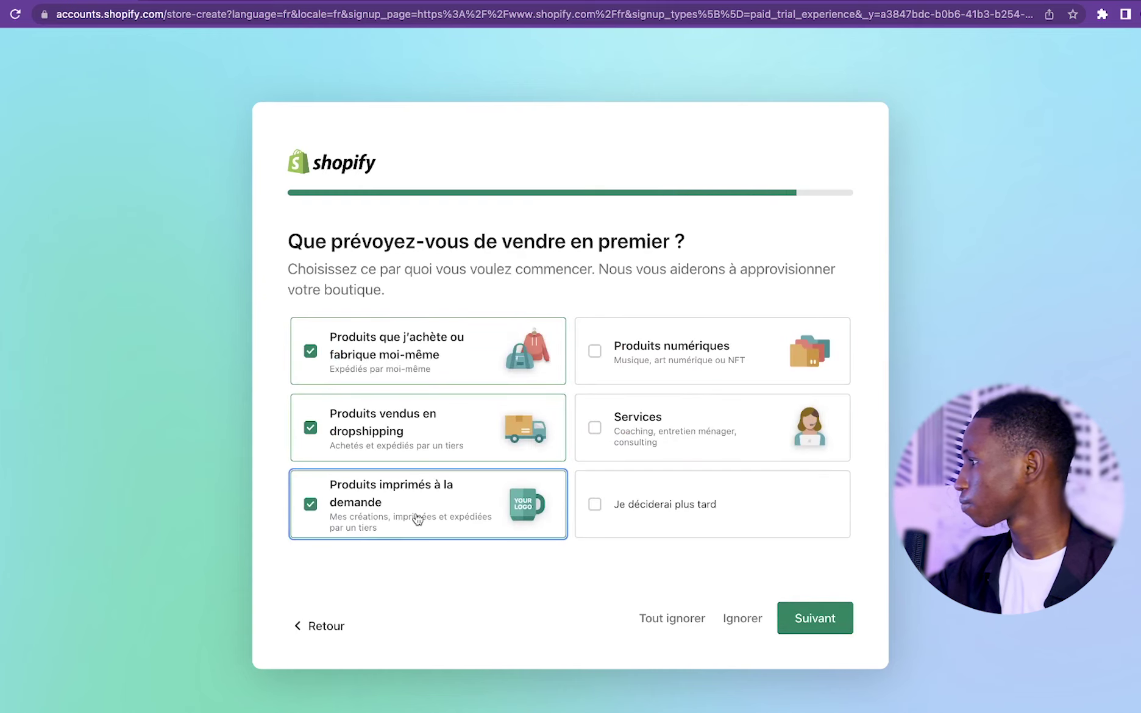
pyautogui.click(811, 620)
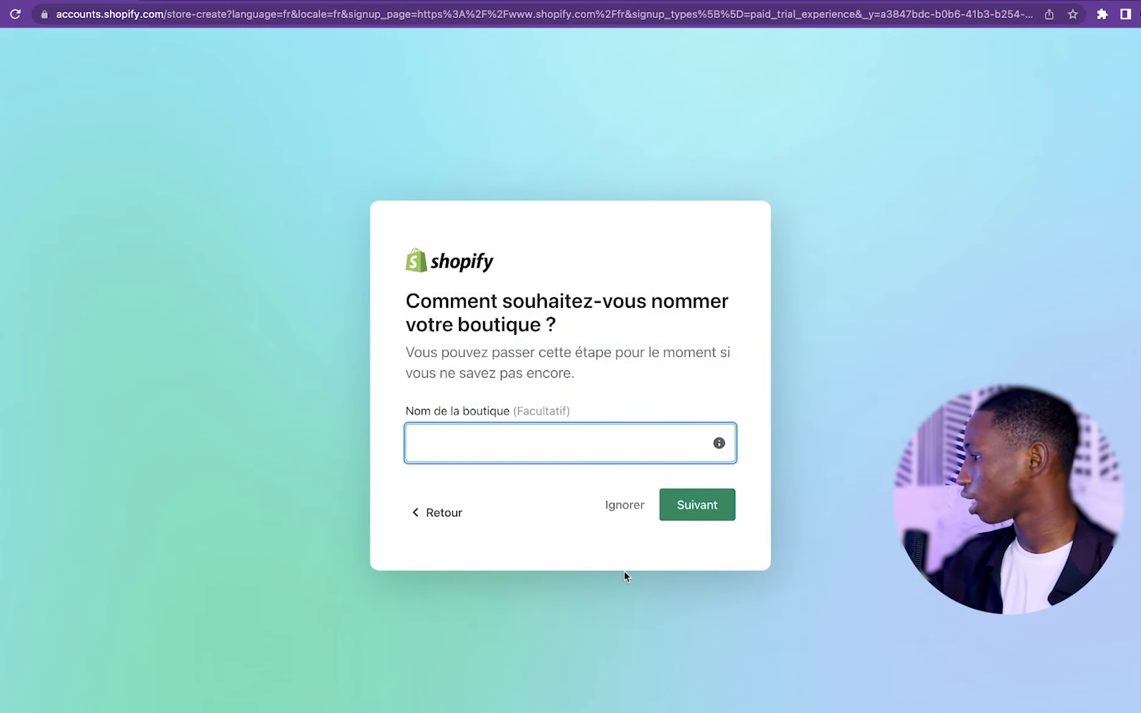
# Name the store SYMPA and create the Shopify ID by signing in with the Google account.
pyautogui.write('sympa')
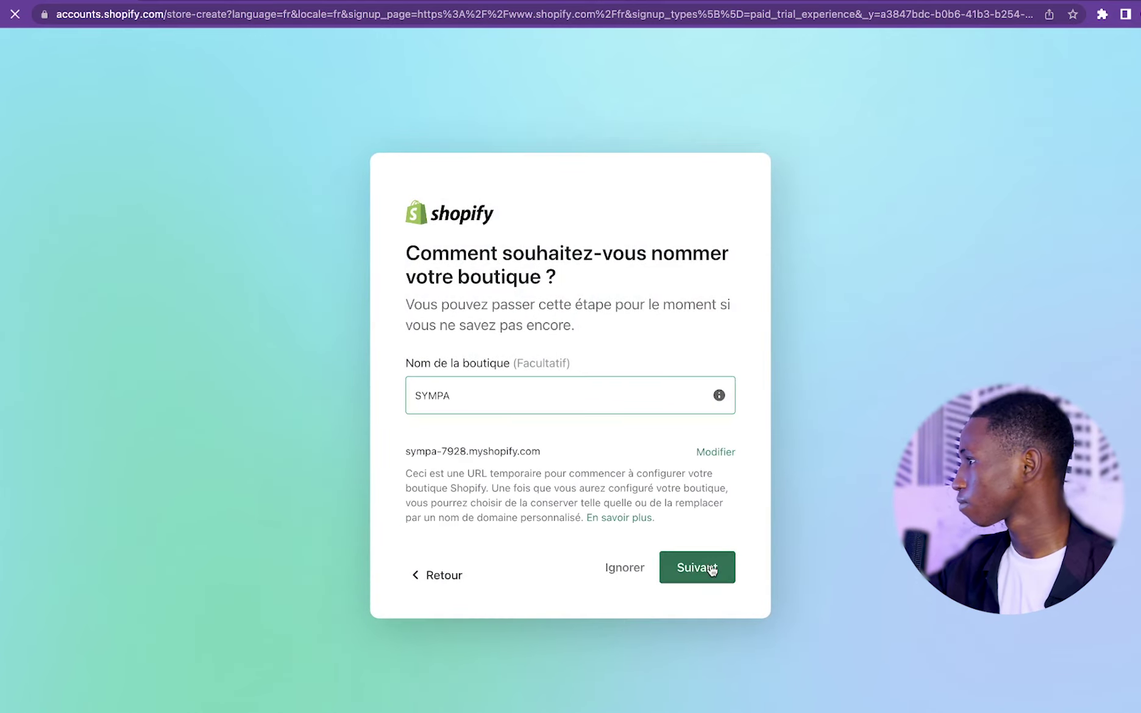
pyautogui.click(708, 571)
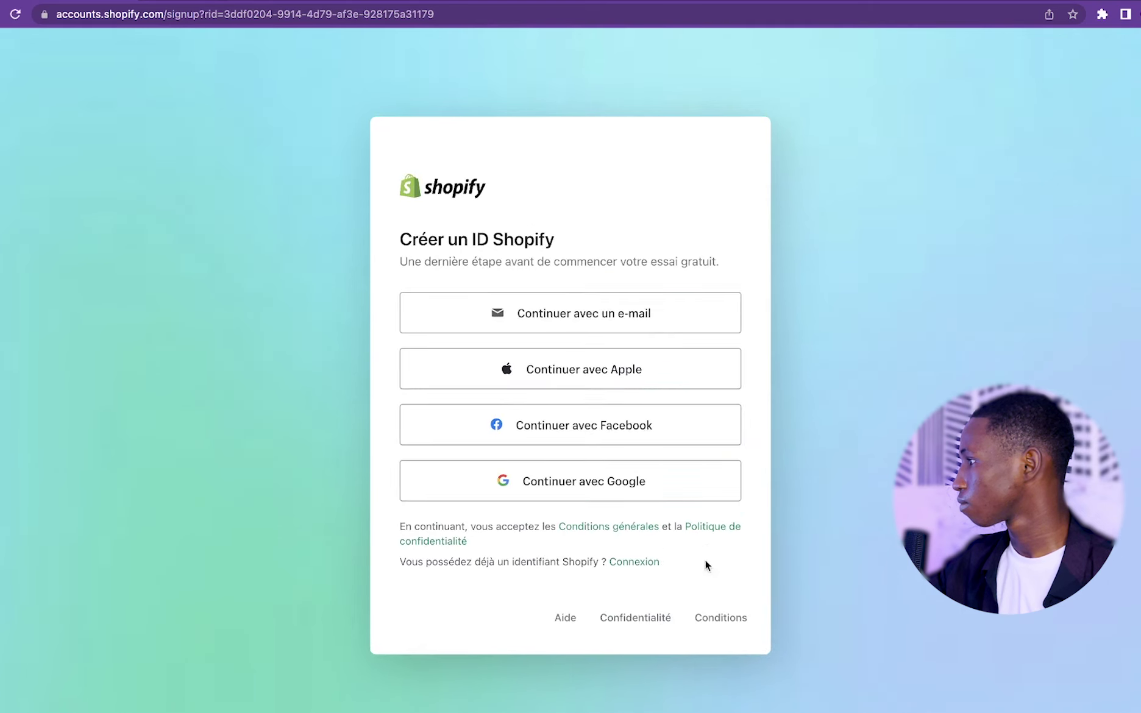
pyautogui.click(651, 481)
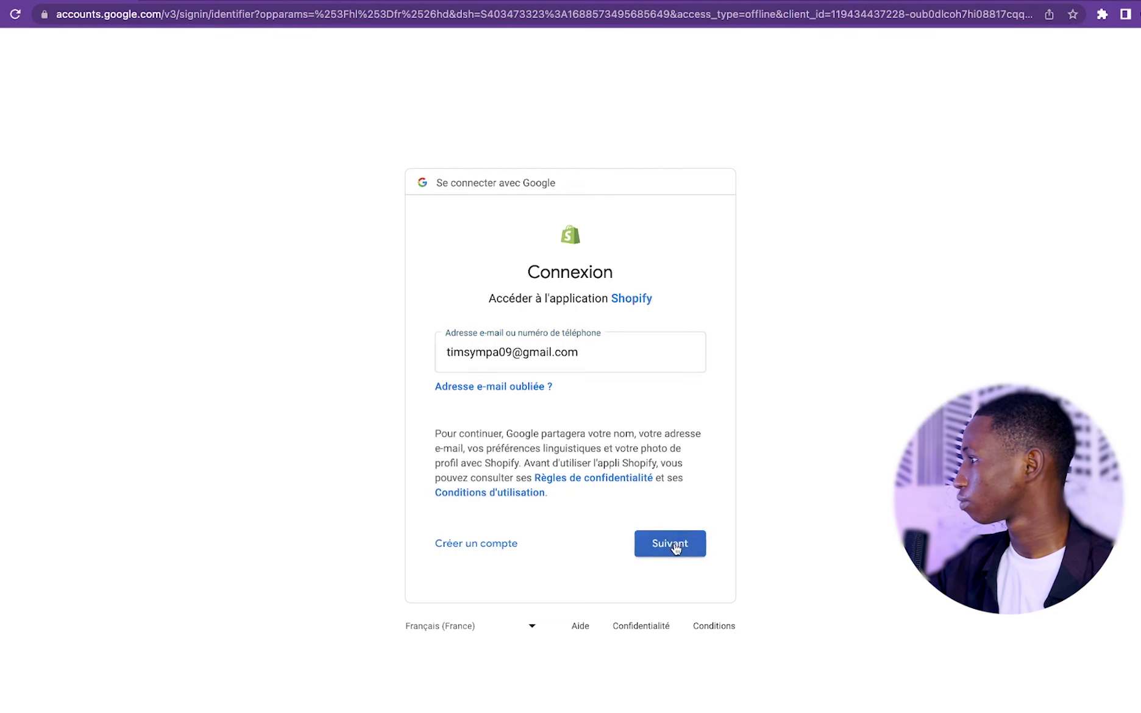
pyautogui.click(675, 544)
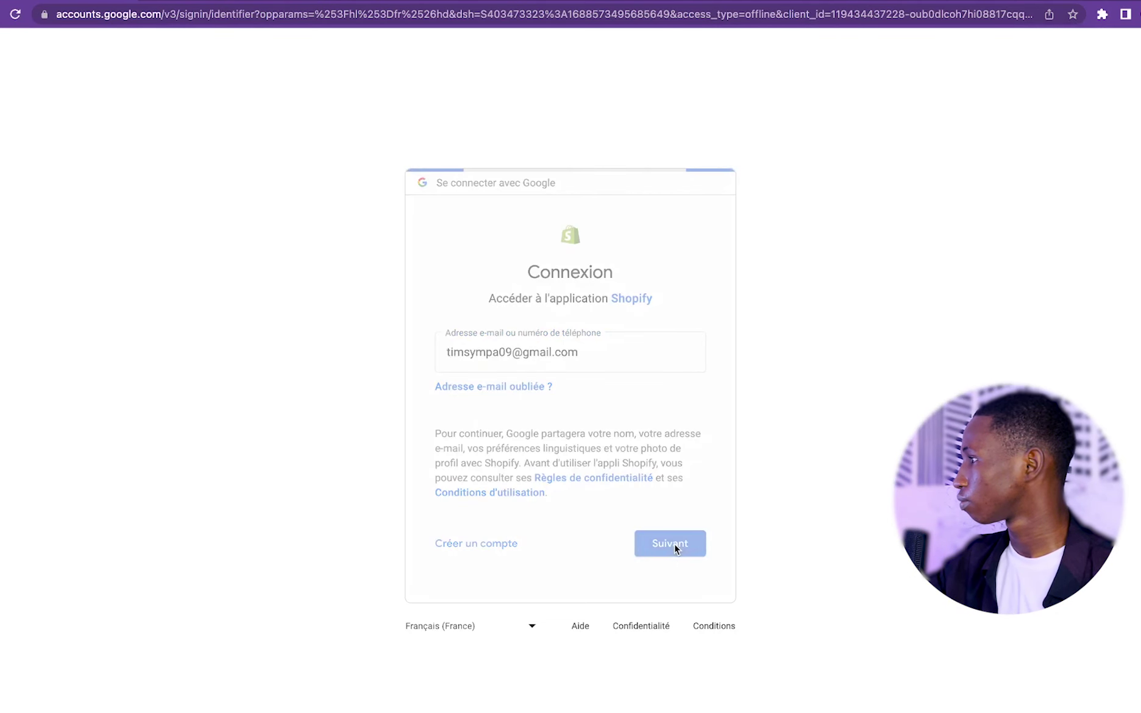
pyautogui.click(669, 492)
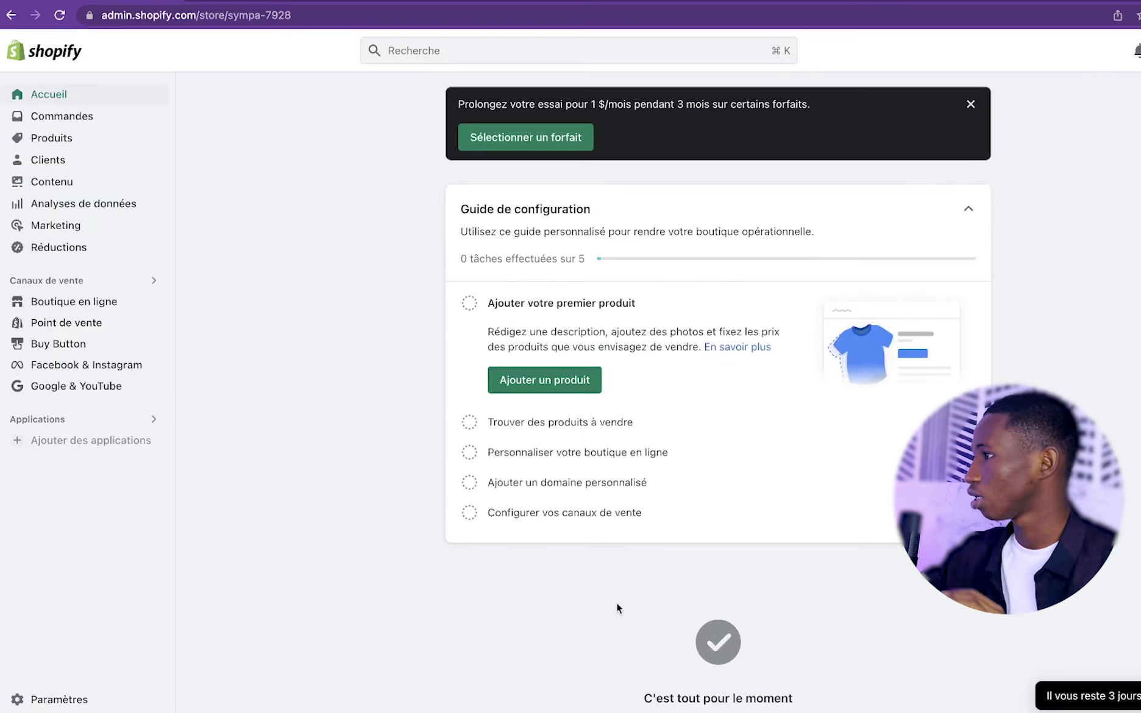
# Open the online store's themes and visit the Shopify theme store.
pyautogui.click(46, 303)
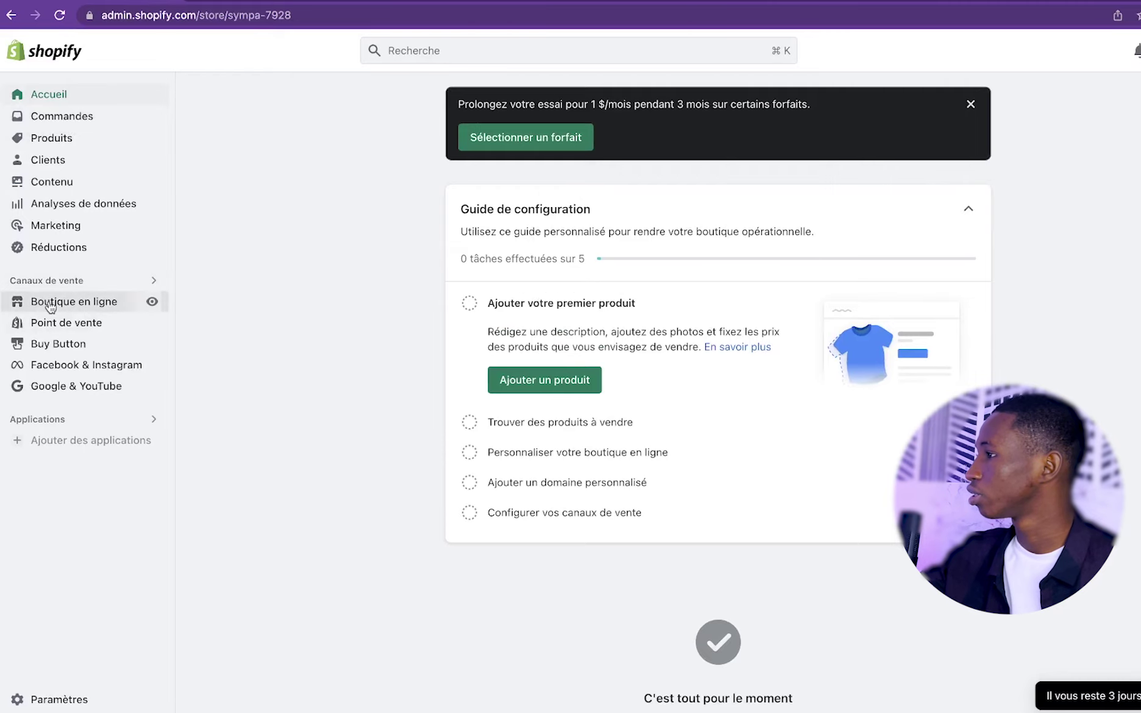
pyautogui.scroll(-10, 754, 391)
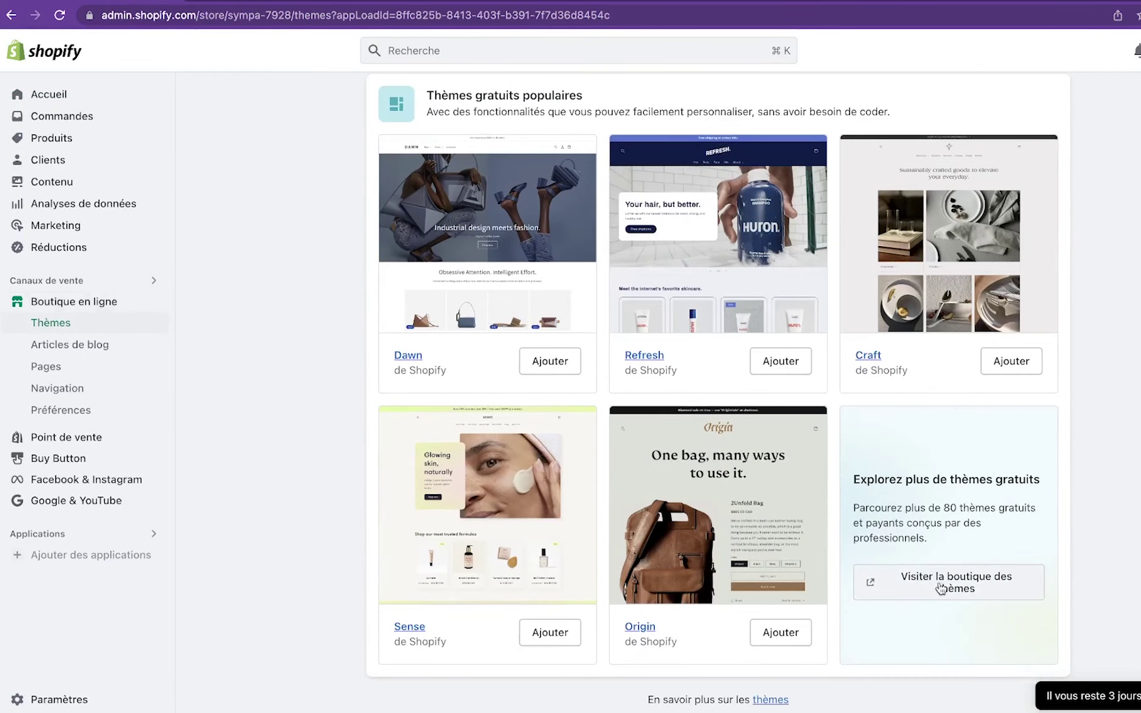
pyautogui.click(1005, 594)
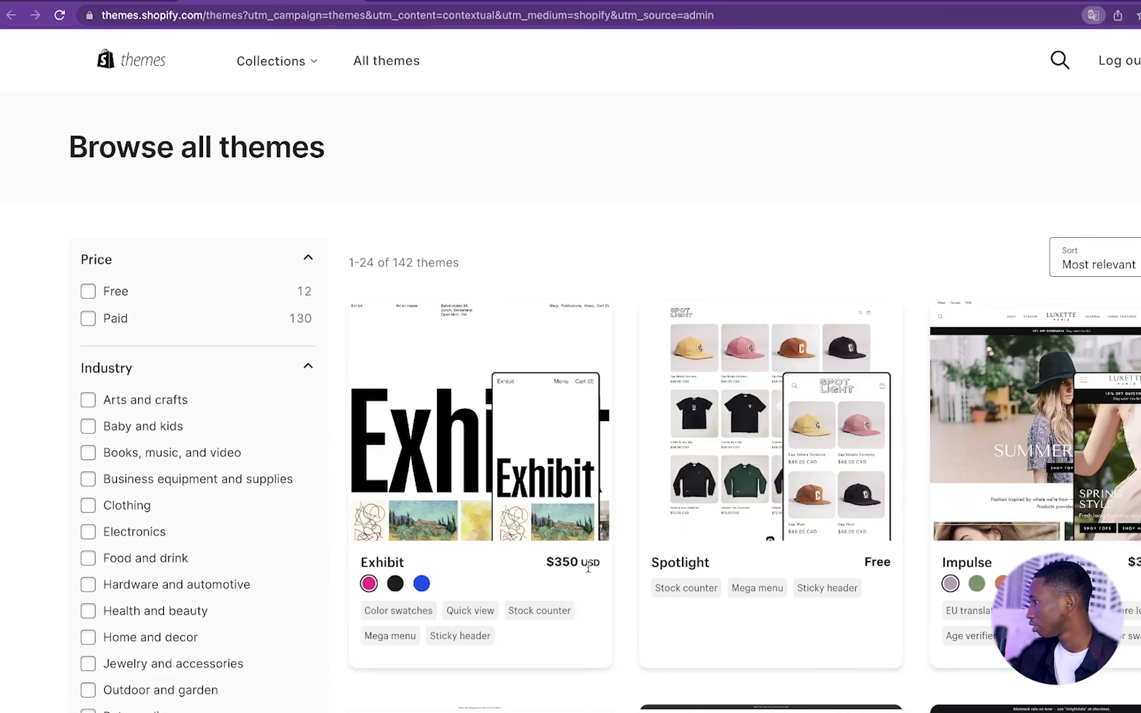
# Filter the theme store to free themes and add the Dawn theme to the store.
pyautogui.click(88, 292)
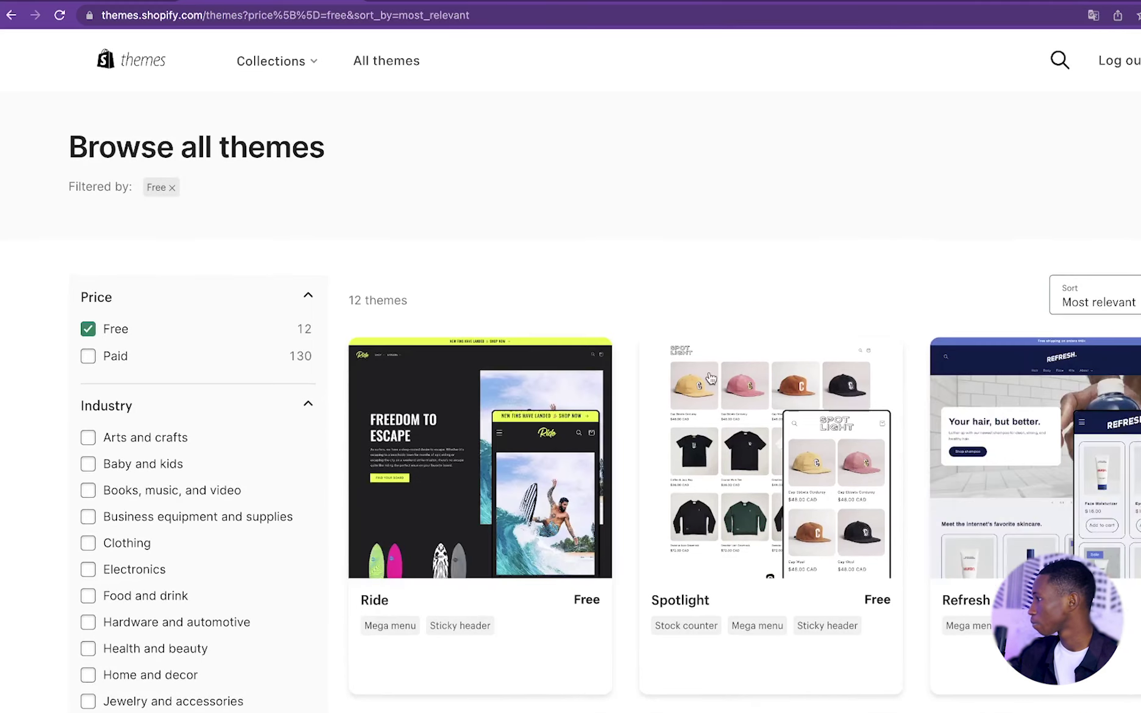
pyautogui.scroll(-8, 710, 378)
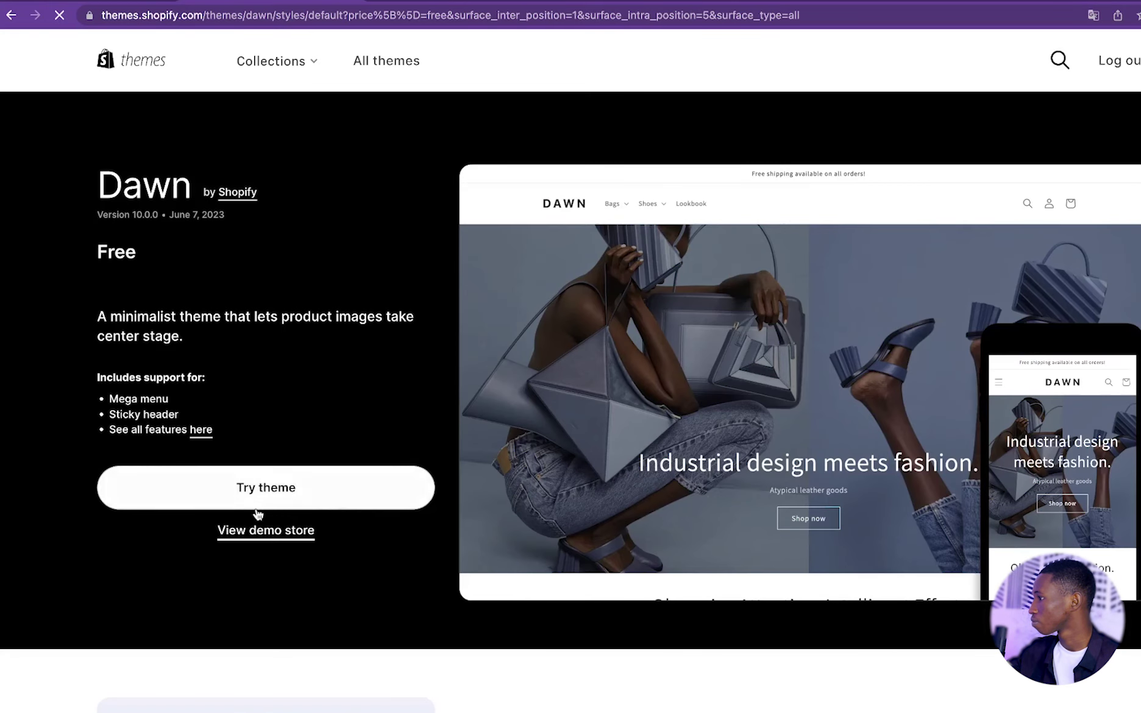
pyautogui.click(300, 502)
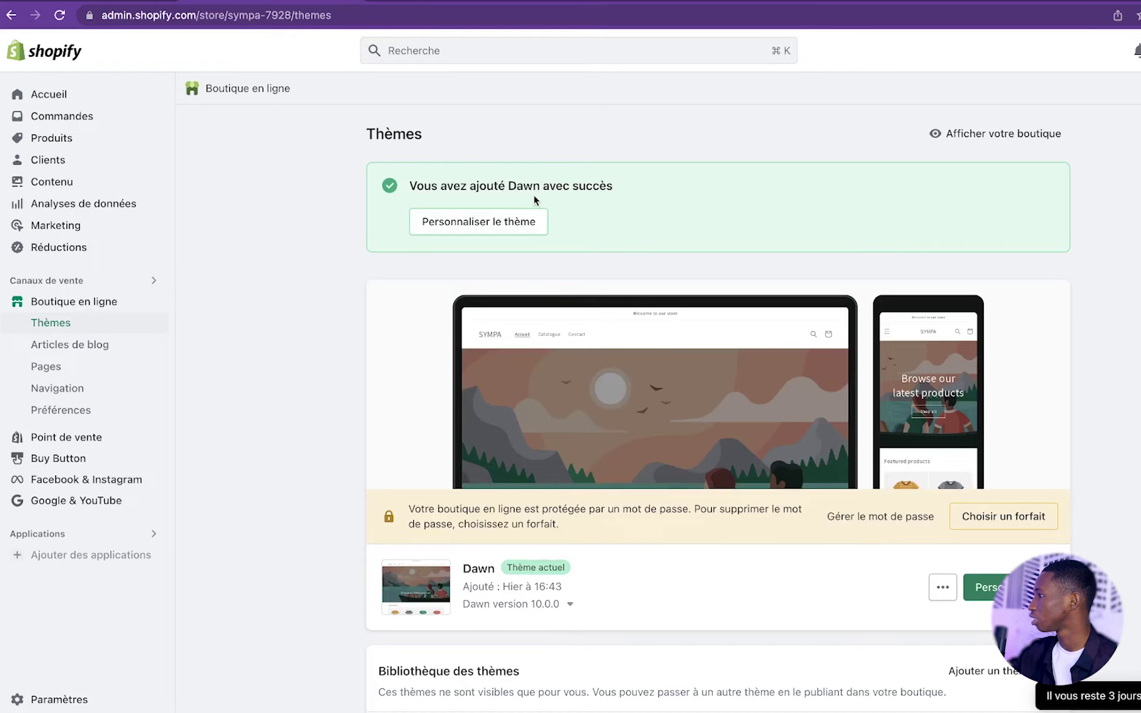
# Open the current Dawn theme for customization and look through its home page preview.
pyautogui.scroll(-9, 1066, 419)
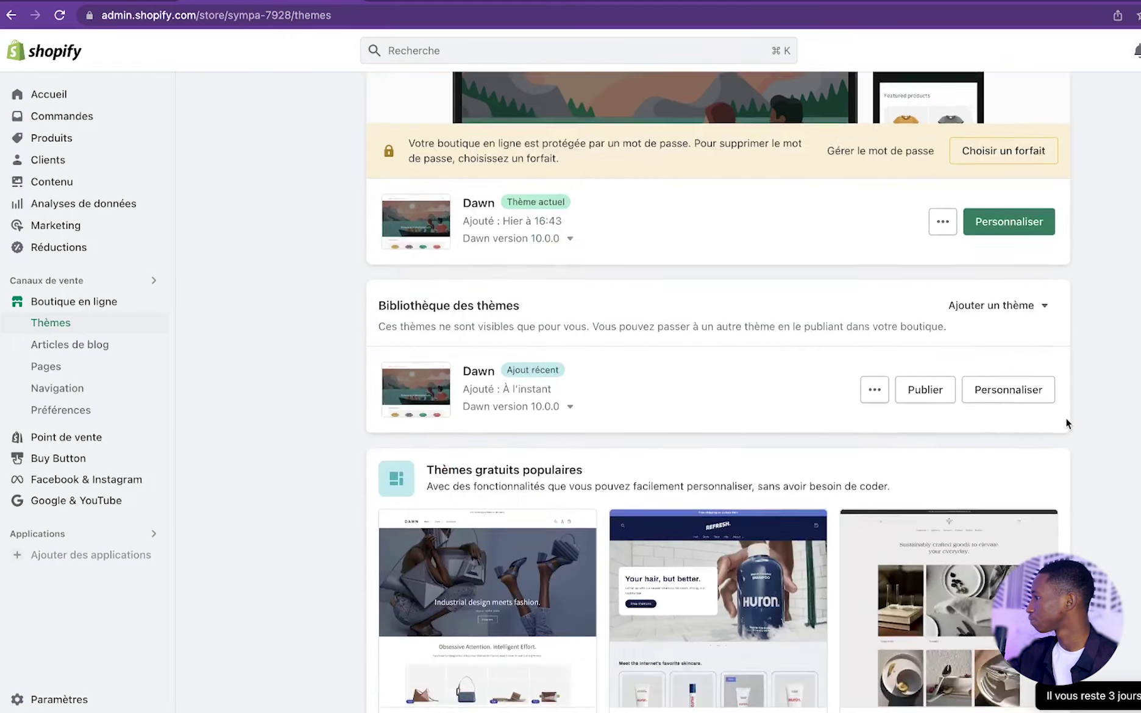
pyautogui.scroll(9, 1065, 417)
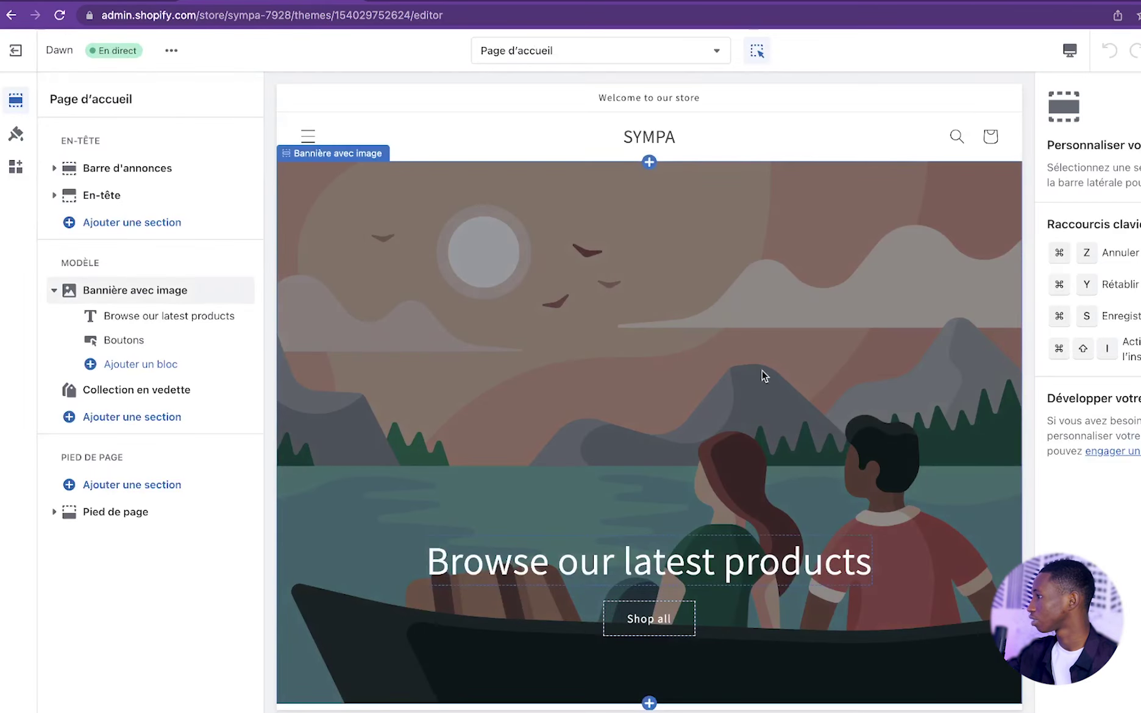
pyautogui.scroll(-11, 916, 408)
pyautogui.scroll(12, 916, 409)
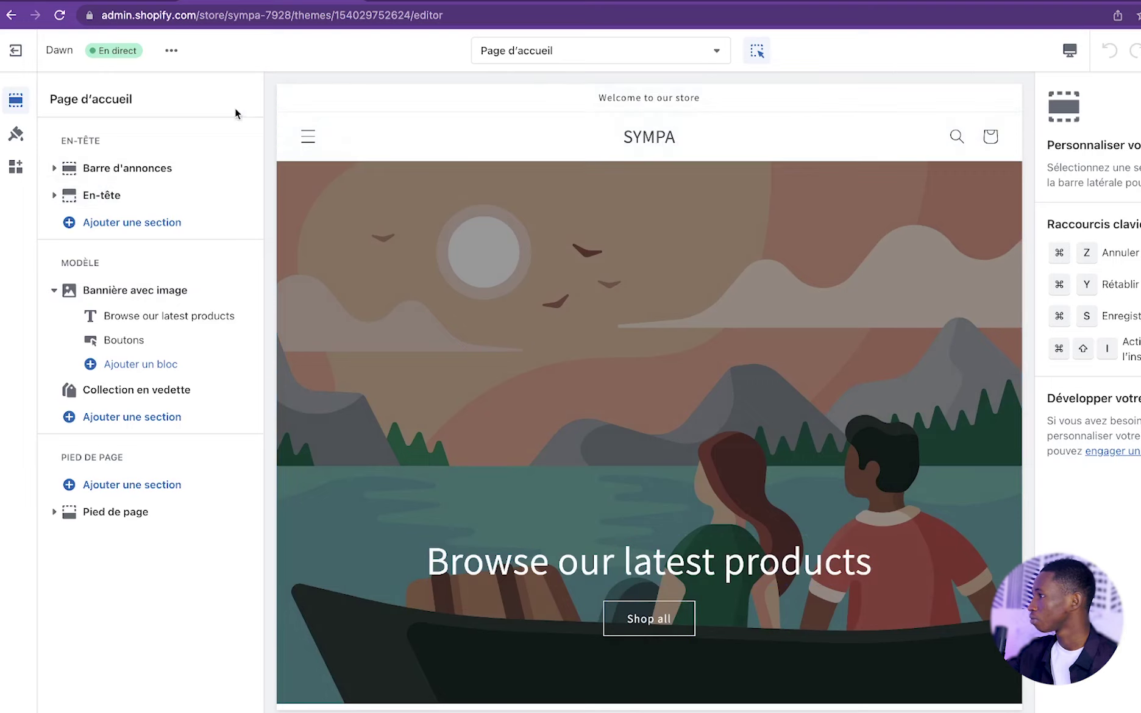
# Open the Logo section of the theme settings.
pyautogui.click(15, 134)
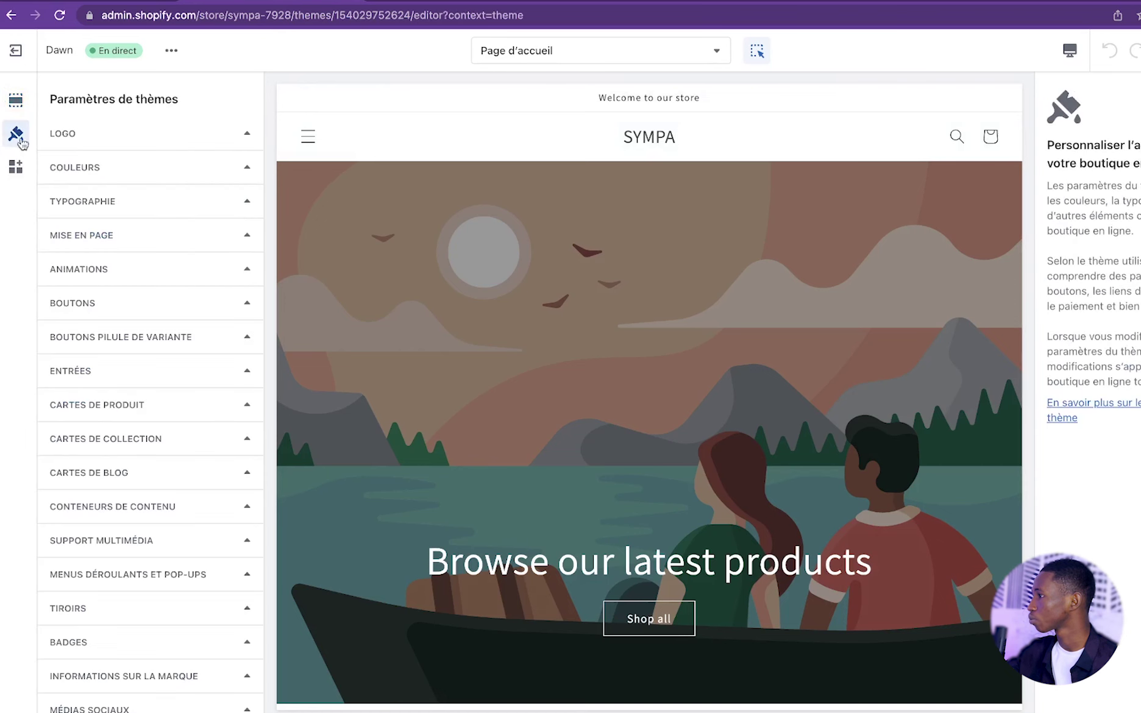
pyautogui.click(171, 139)
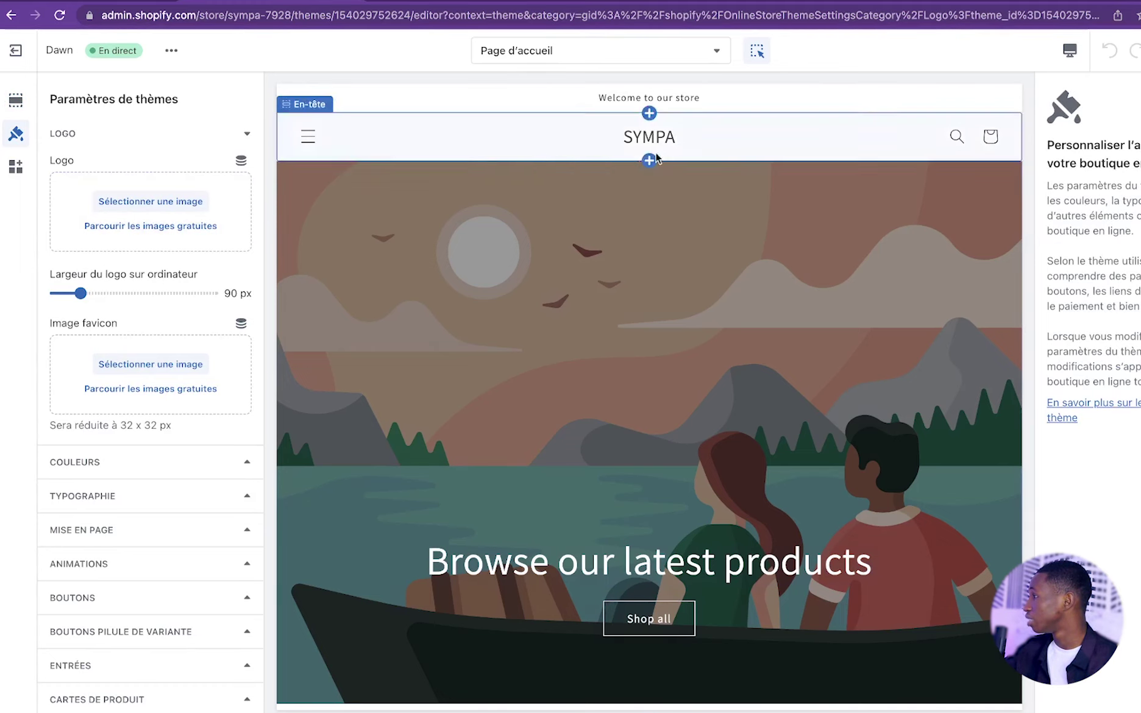
# Open the logo image picker from the theme settings and close it without choosing an image.
pyautogui.moveTo(723, 137)
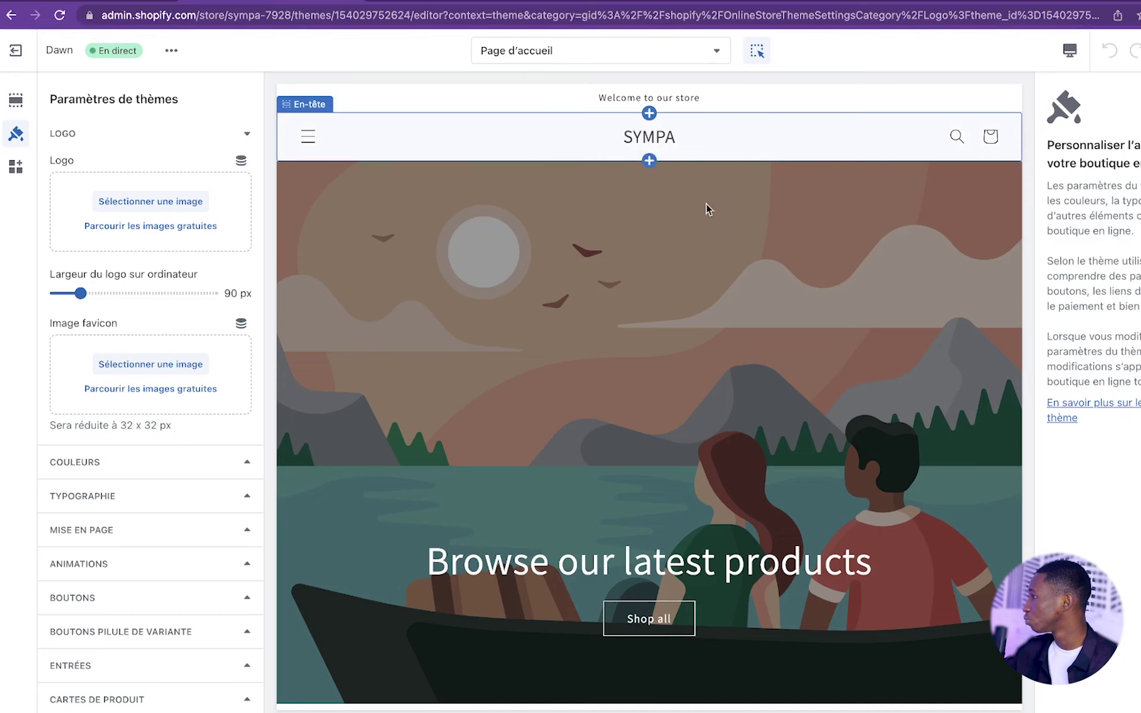
pyautogui.click(165, 206)
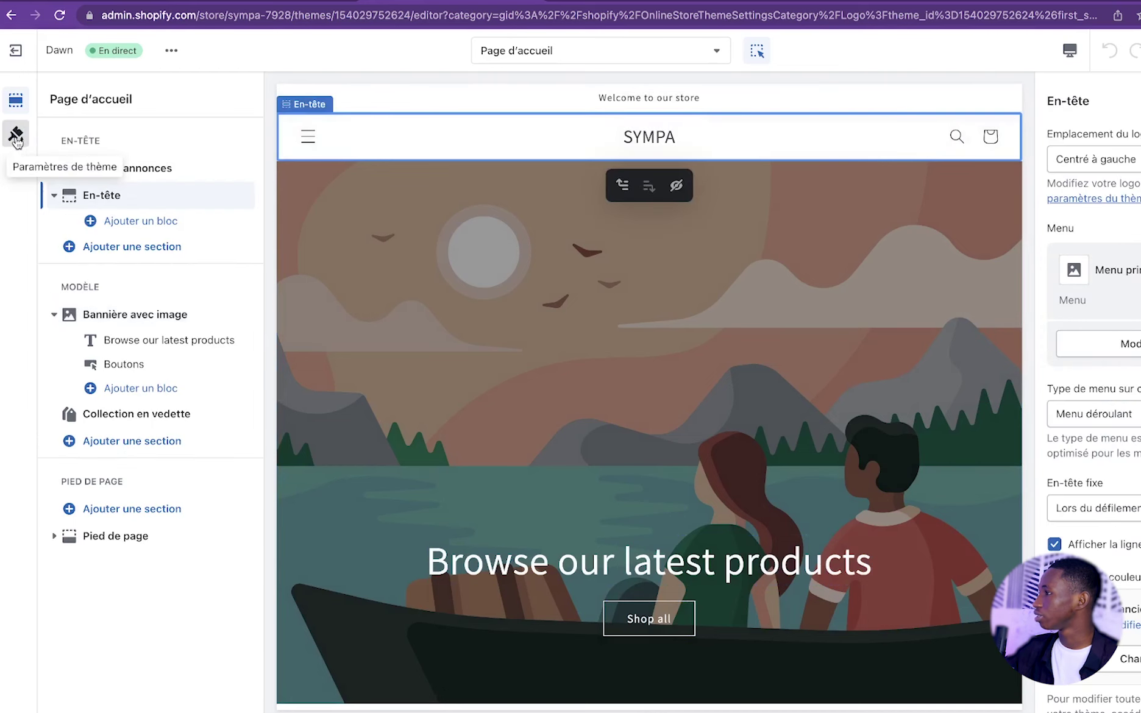
pyautogui.click(15, 136)
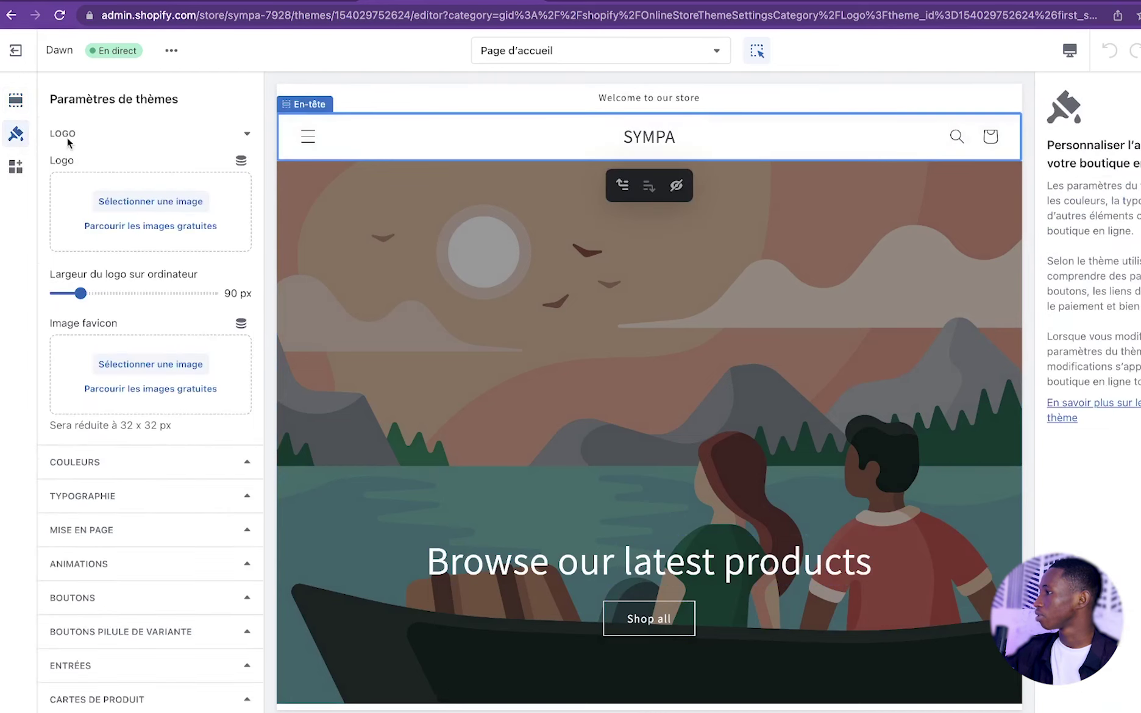
pyautogui.click(127, 200)
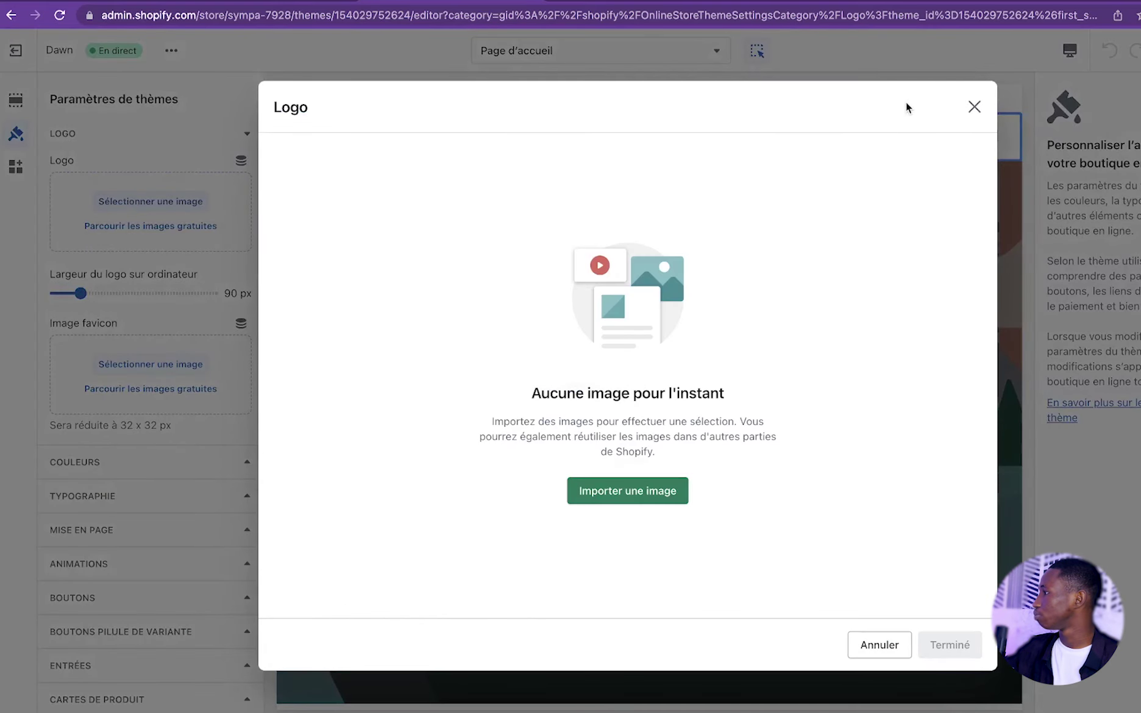
pyautogui.click(974, 107)
pyautogui.click(653, 143)
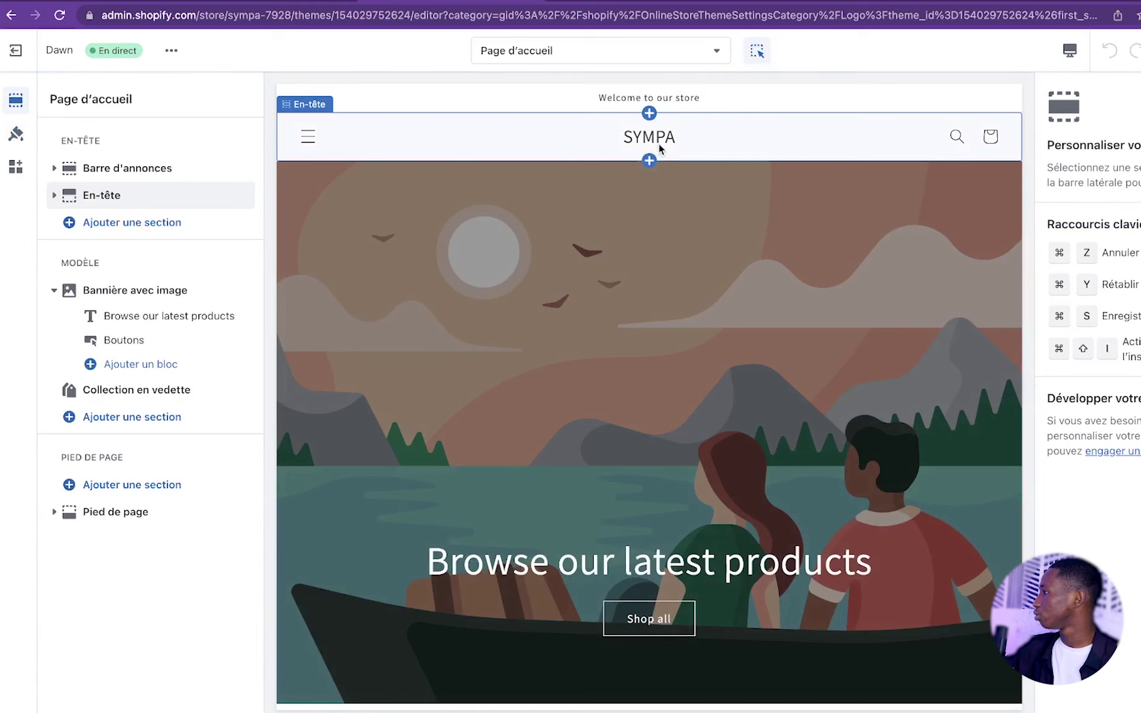
# Leave the theme editor and change the store name to "❌Sympa-Shop" in the store's profile settings.
pyautogui.click(16, 51)
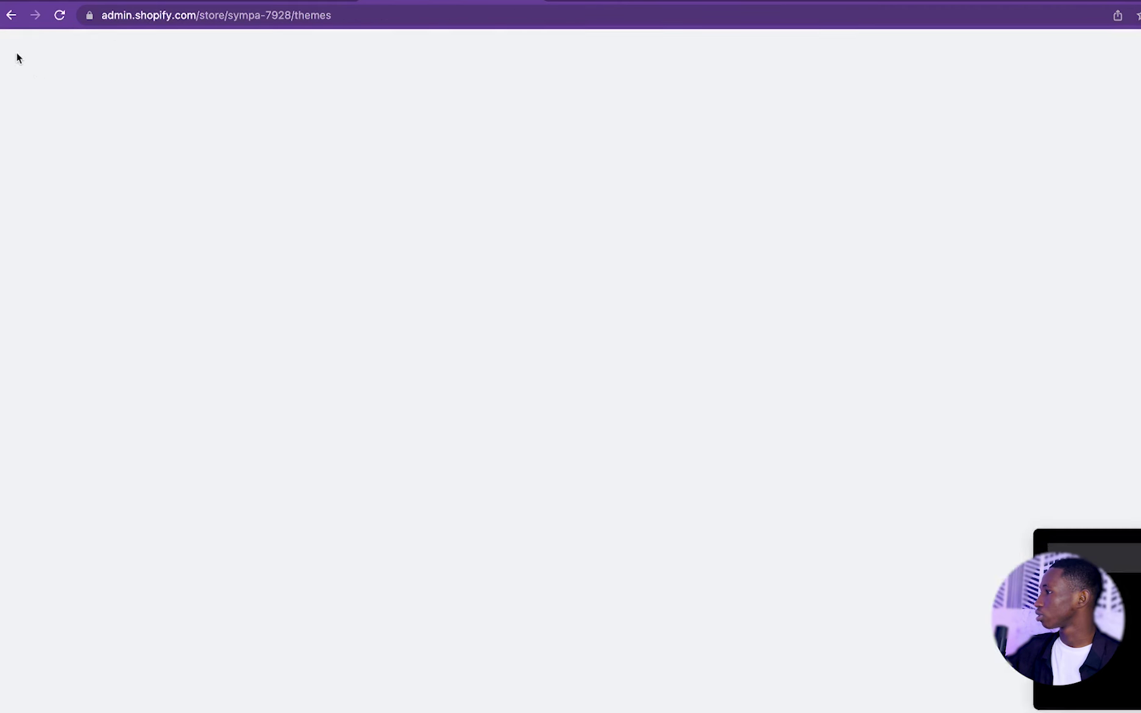
pyautogui.click(63, 699)
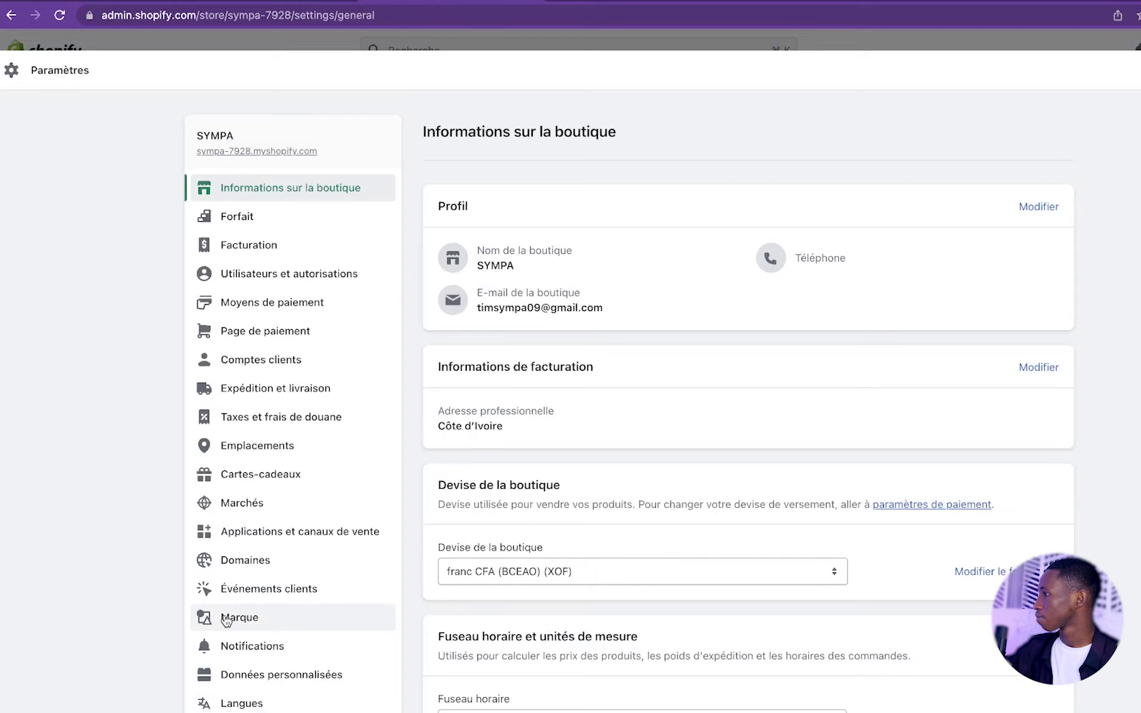
pyautogui.click(1027, 211)
pyautogui.click(628, 282)
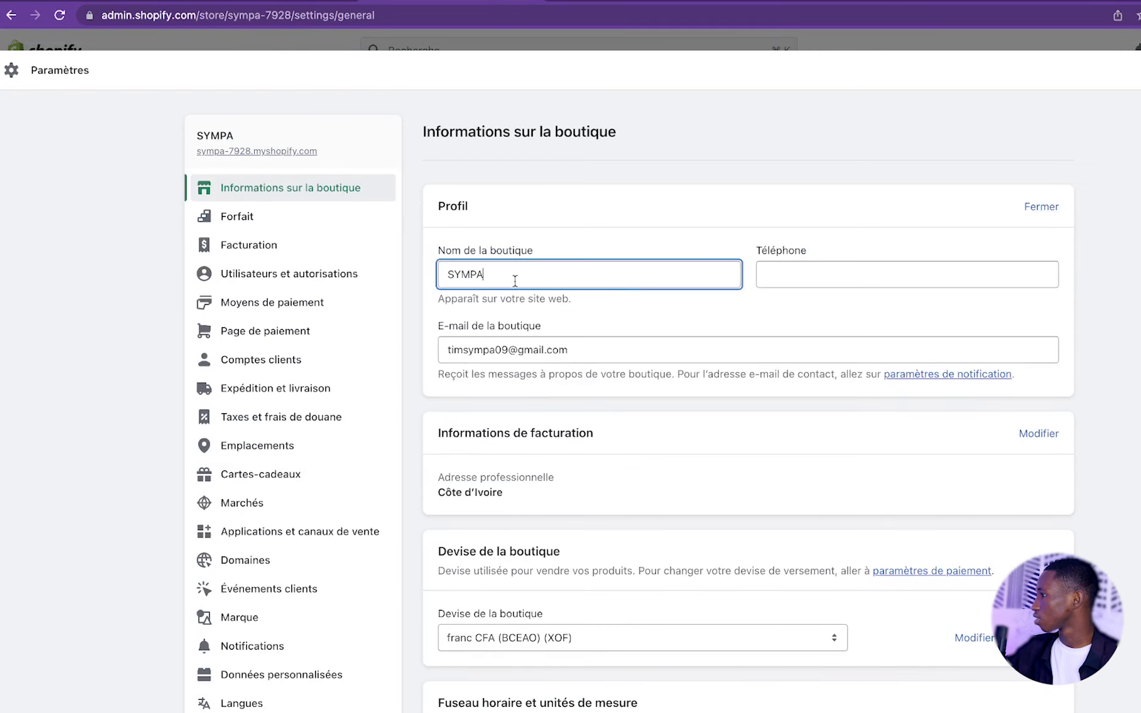
pyautogui.press('super+a')
pyautogui.write('Sympa-Shop')
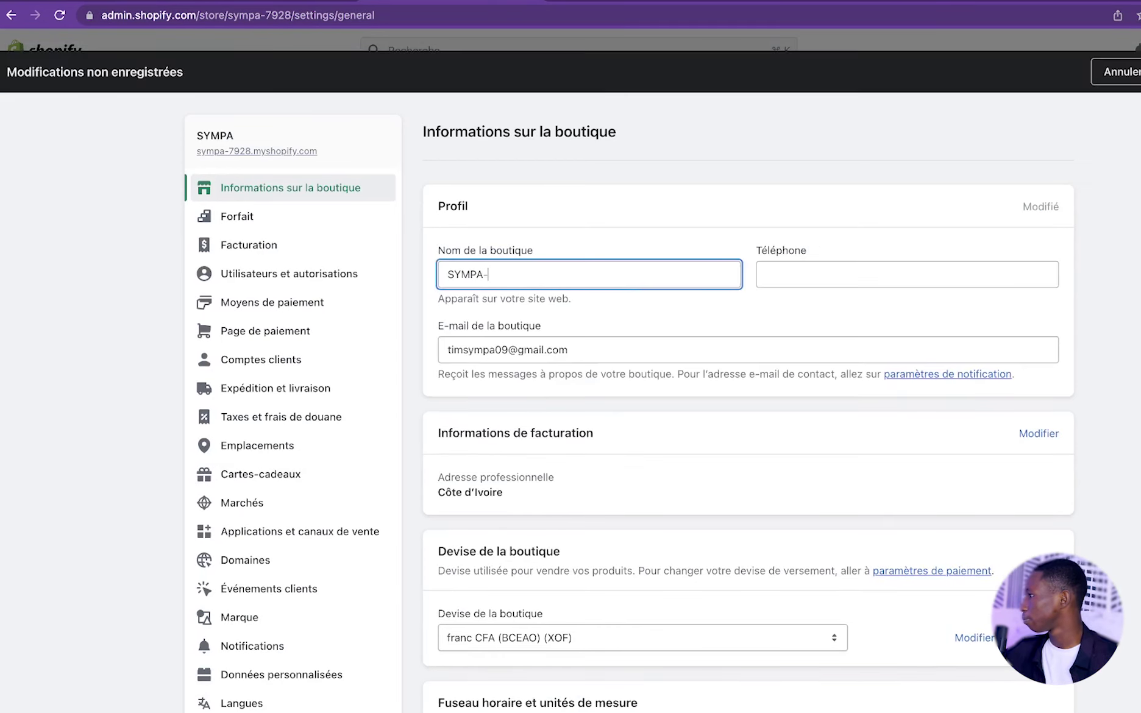
pyautogui.write('❌')
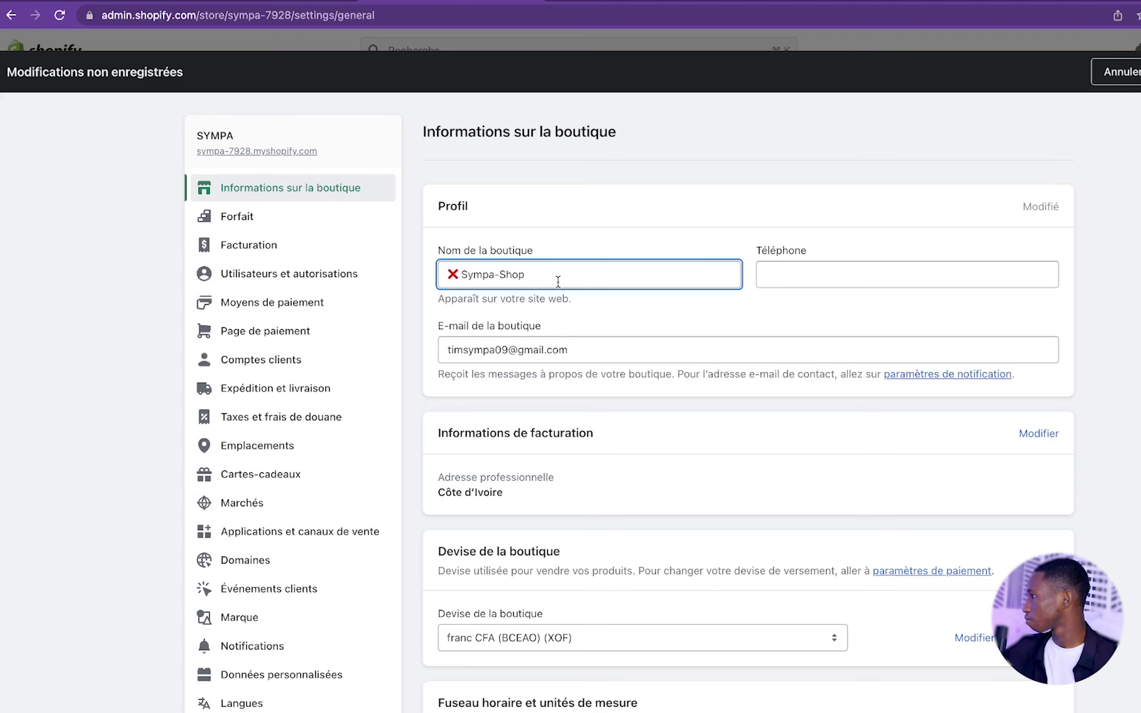
# Replace the "o" in the store name with 😊, append the "Rightwards arrow above almost equal to" symbol, and save the settings.
pyautogui.press('ctrl+super+space')
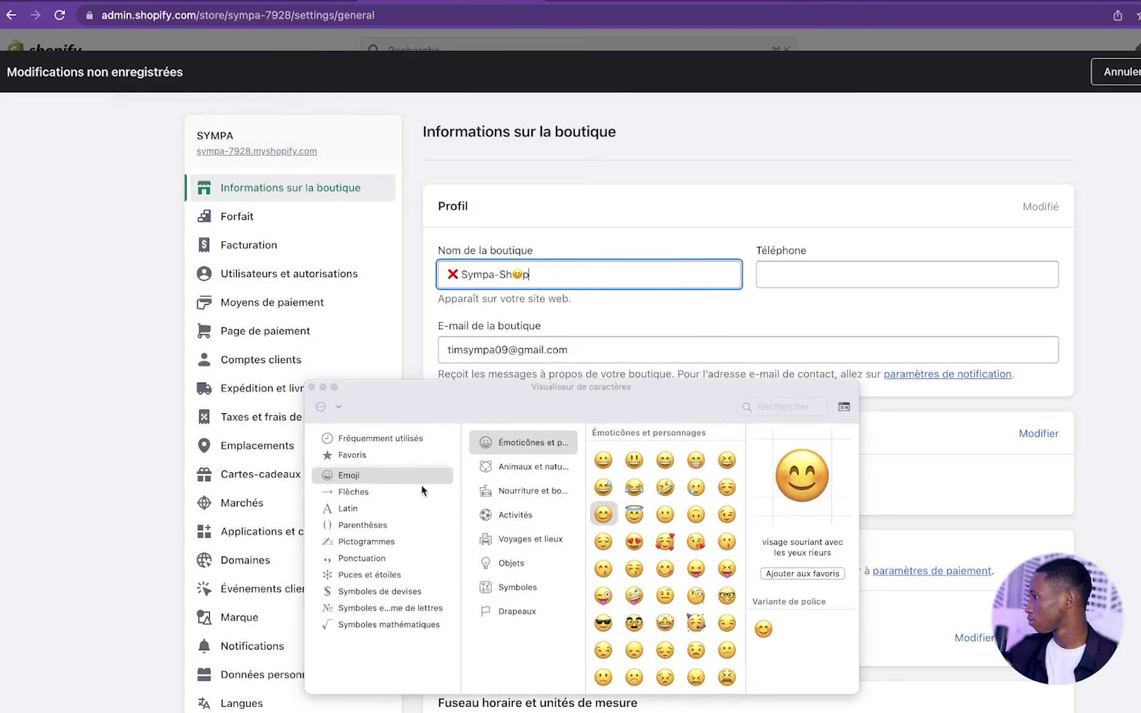
pyautogui.click(420, 489)
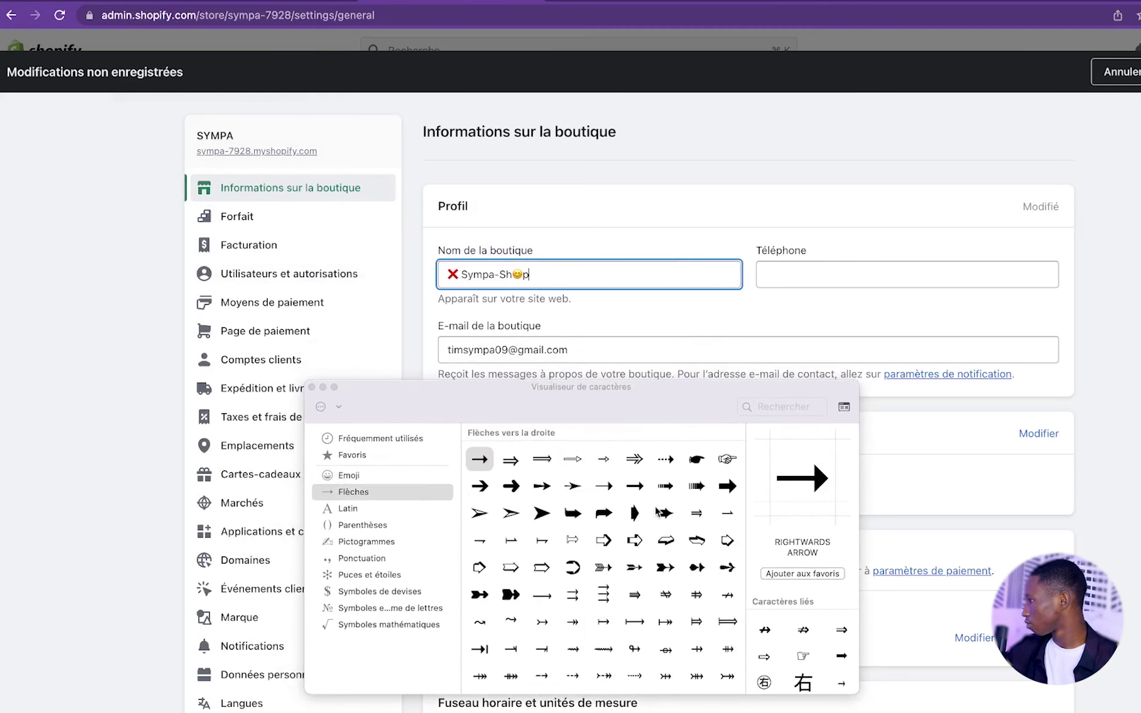
pyautogui.scroll(-5, 656, 512)
pyautogui.scroll(-3, 657, 511)
pyautogui.scroll(-2, 670, 366)
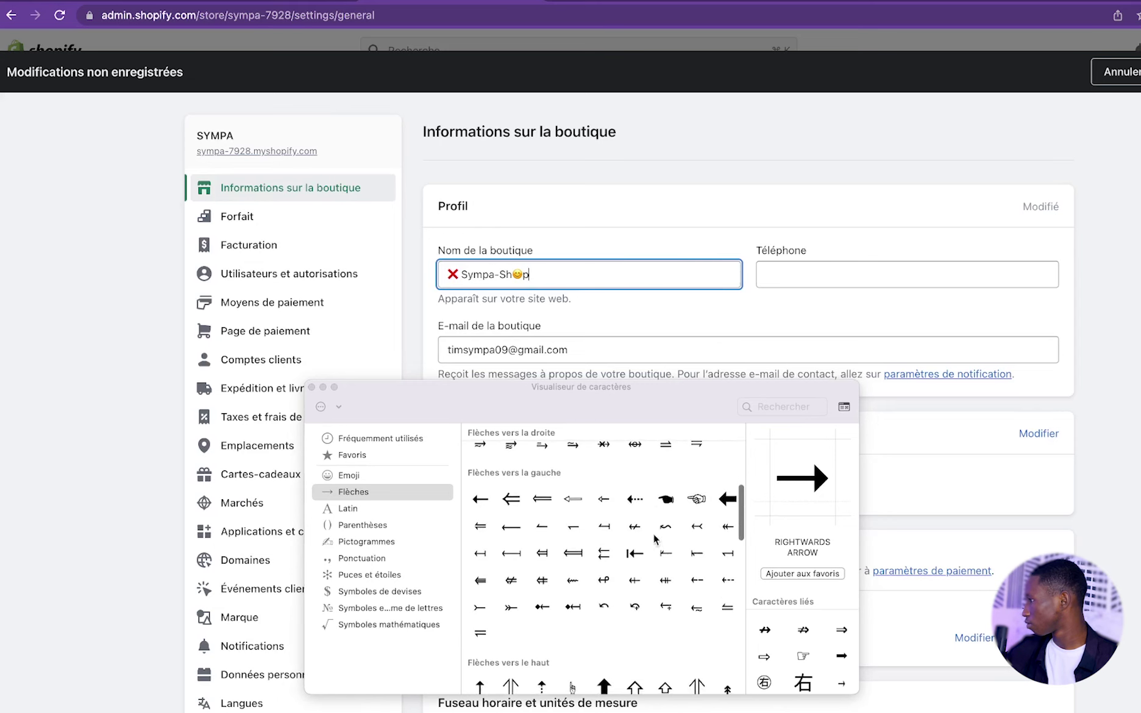
pyautogui.scroll(1, 709, 650)
pyautogui.scroll(2, 709, 650)
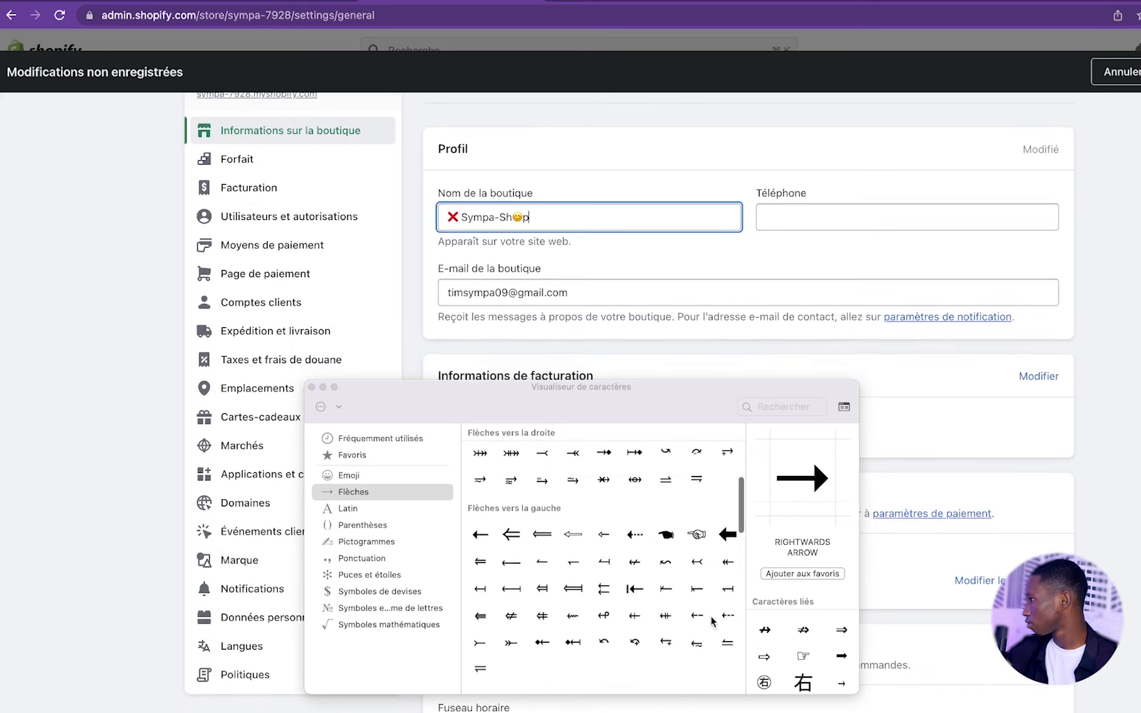
pyautogui.scroll(3, 711, 620)
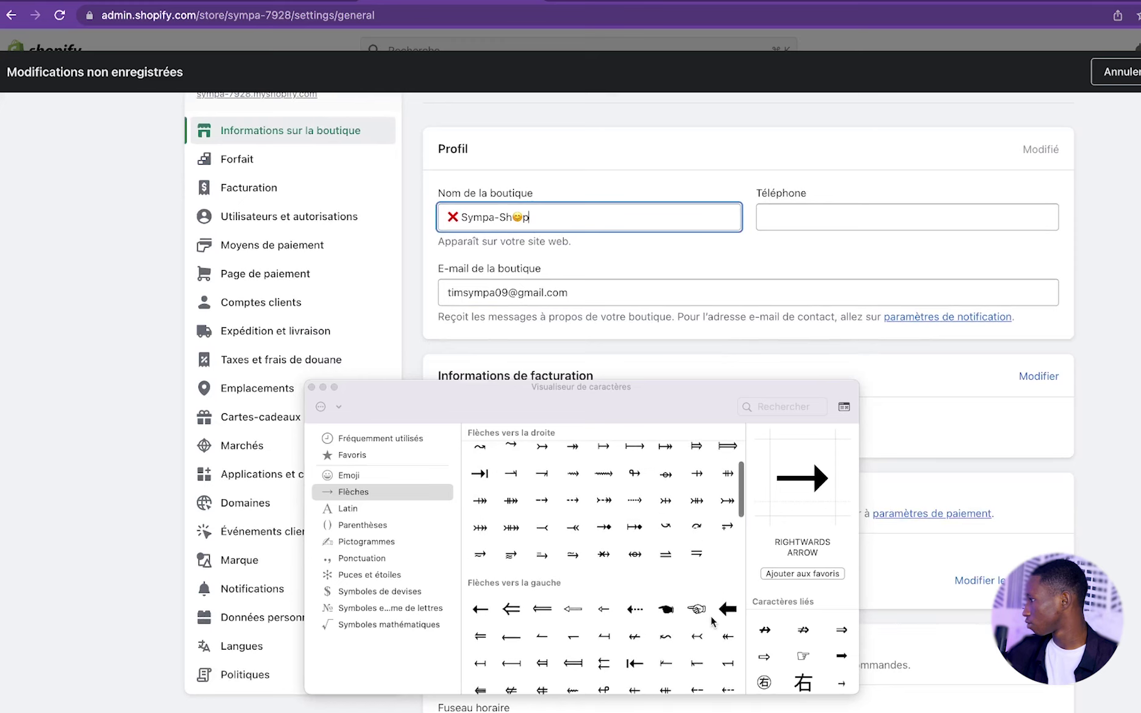
pyautogui.scroll(2, 711, 616)
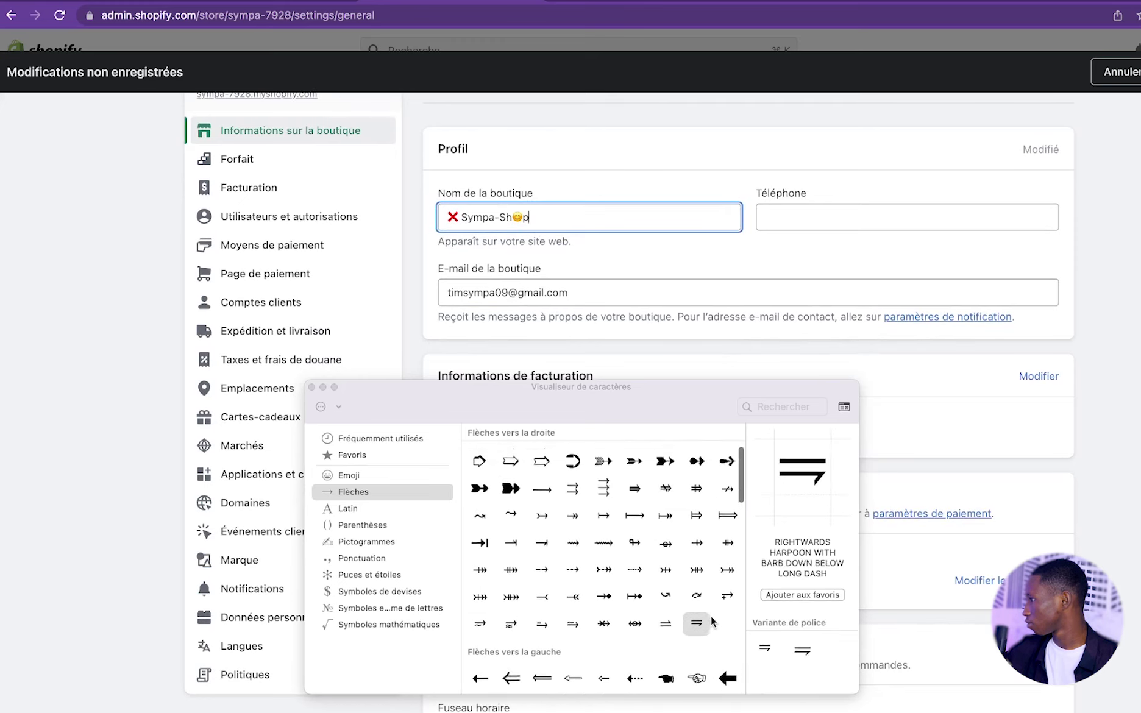
pyautogui.scroll(1, 711, 621)
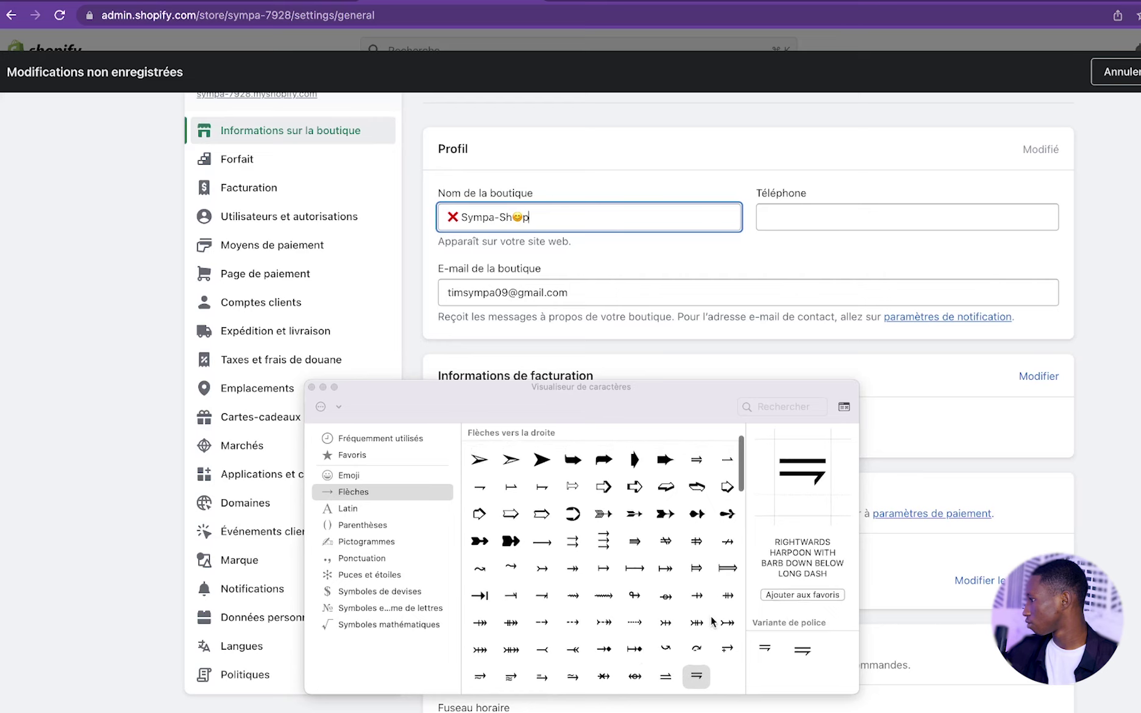
pyautogui.doubleClick(510, 678)
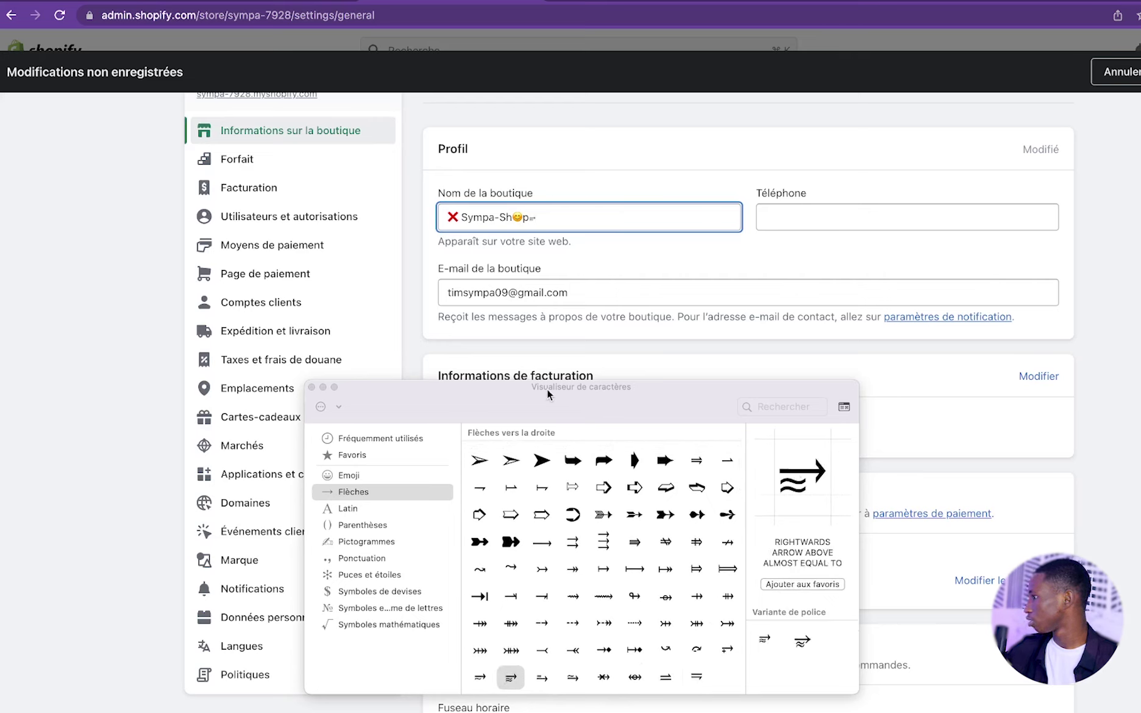
pyautogui.click(312, 387)
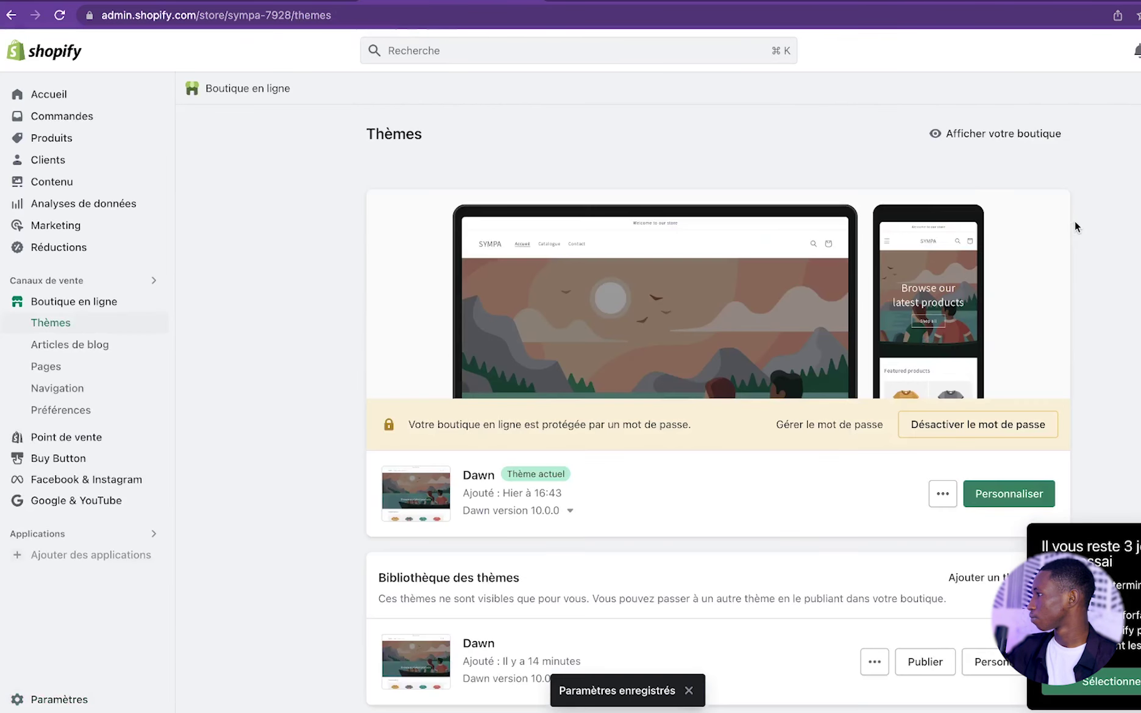
# Open the current Dawn theme for customization, preview the home page in full screen, and return to the desktop preview.
pyautogui.click(1011, 498)
pyautogui.click(1070, 50)
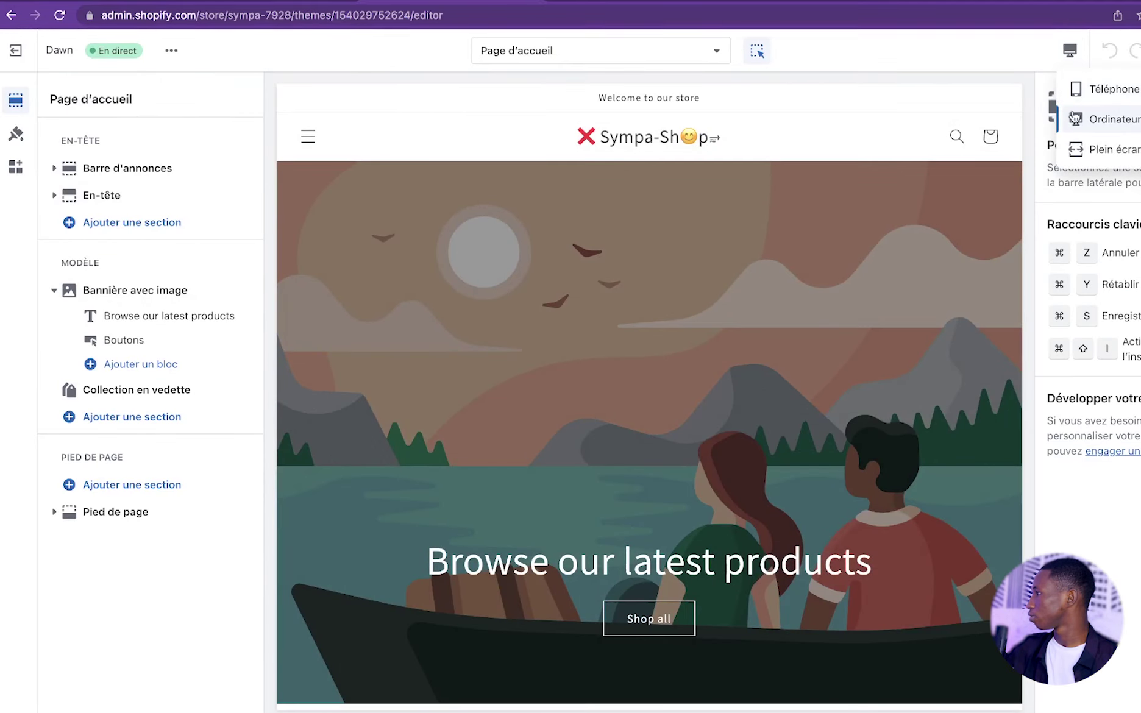
pyautogui.click(1076, 152)
pyautogui.click(1070, 50)
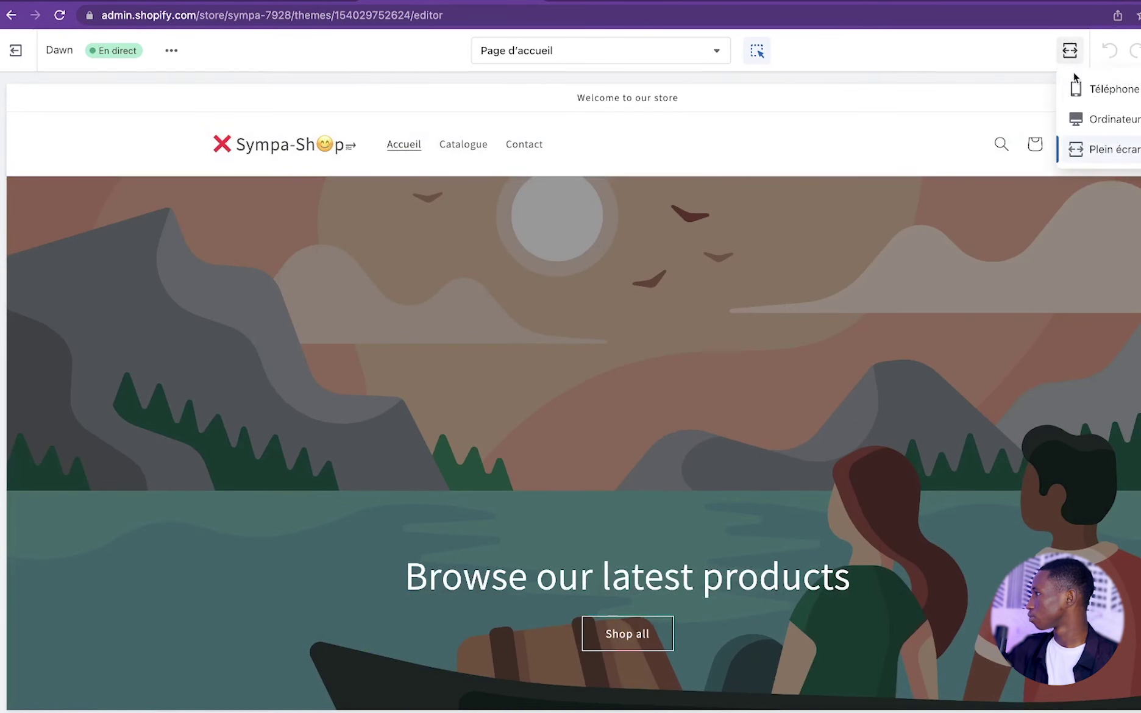
pyautogui.click(1095, 117)
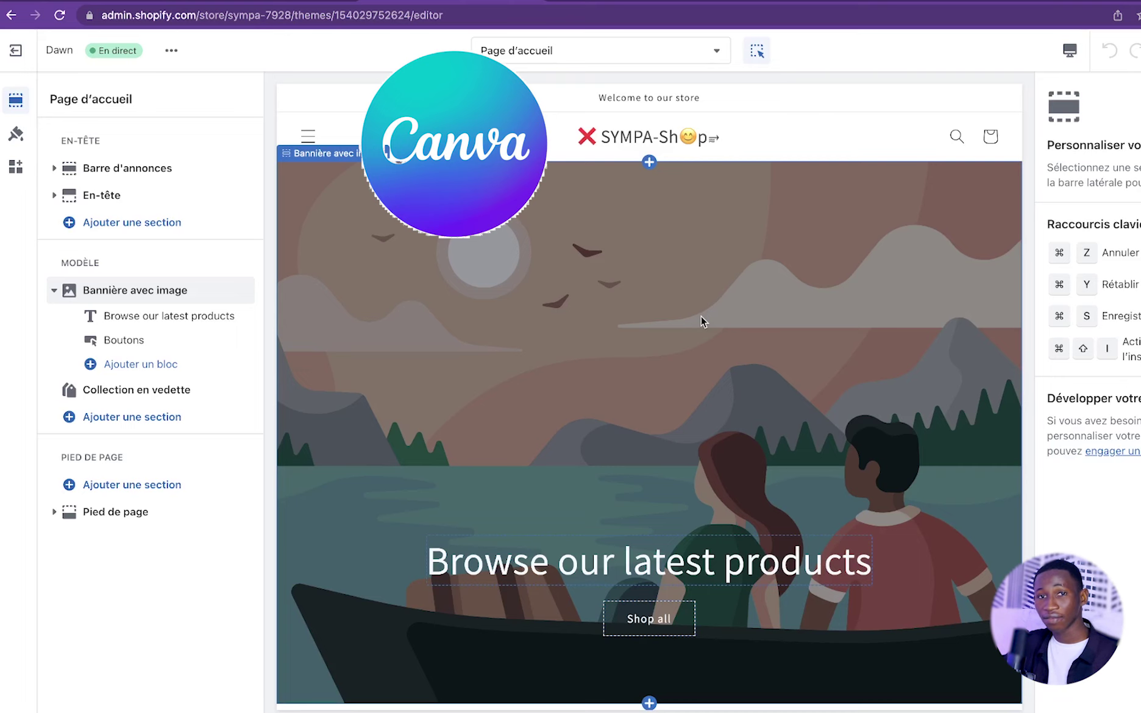
# Look through the header, the image banner's heading and the featured collection on the home page.
pyautogui.click(923, 119)
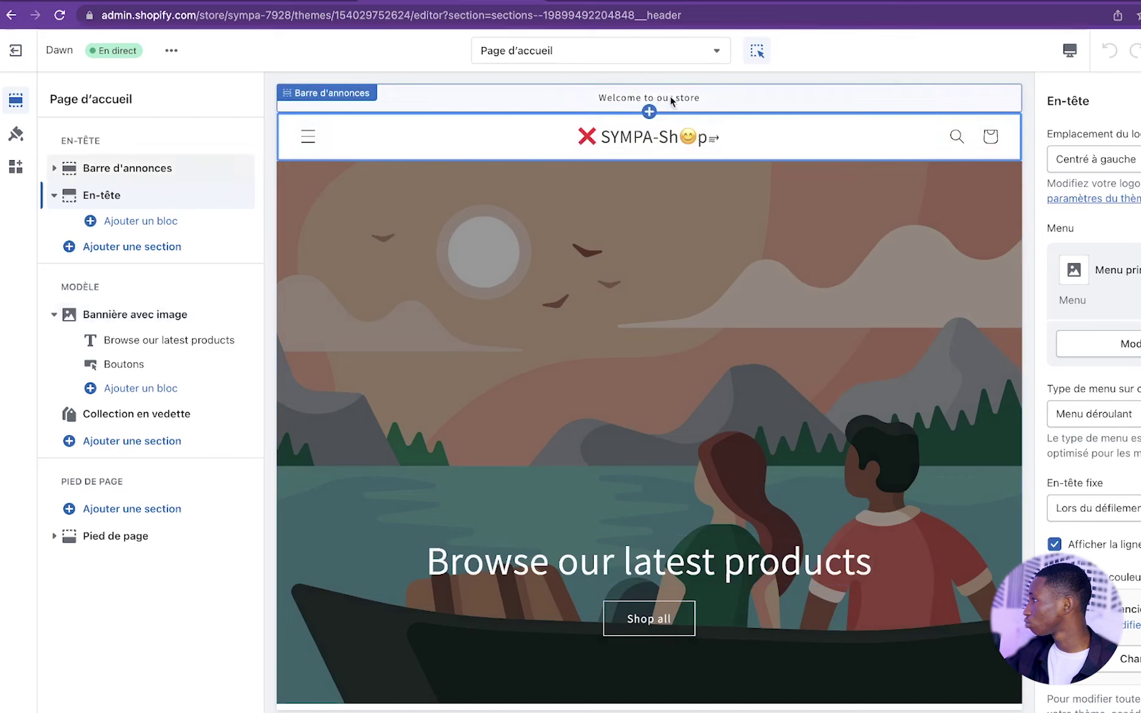
pyautogui.click(494, 576)
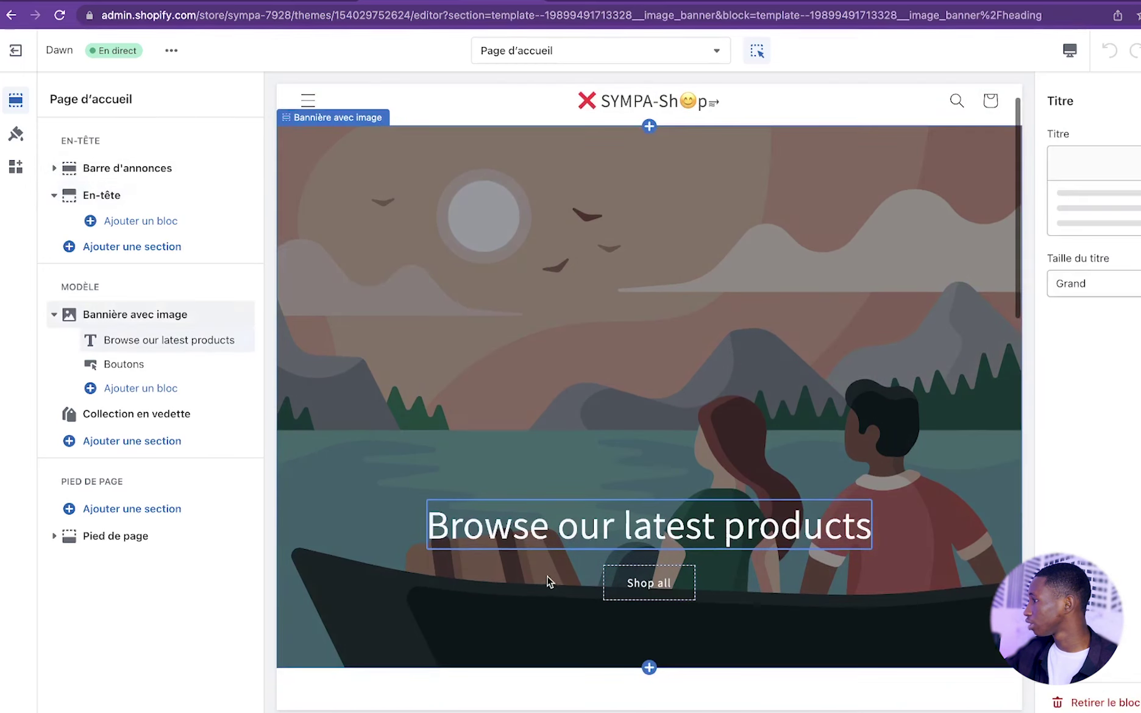
pyautogui.scroll(-3, 626, 521)
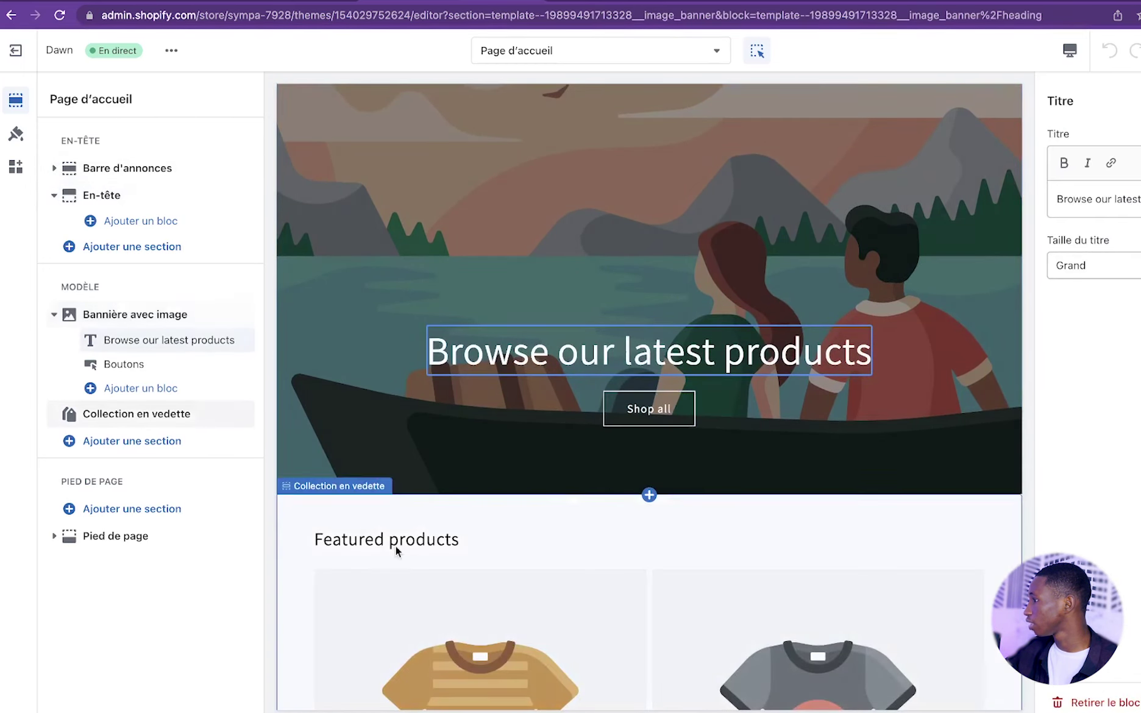
pyautogui.click(417, 527)
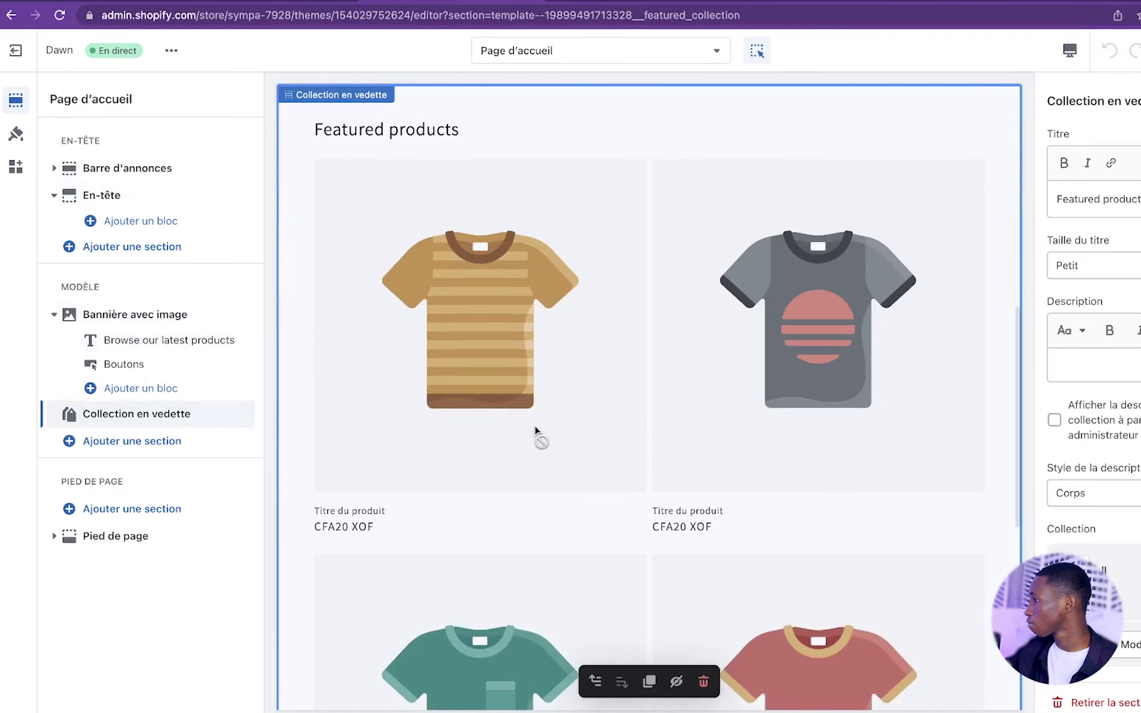
pyautogui.scroll(8, 532, 426)
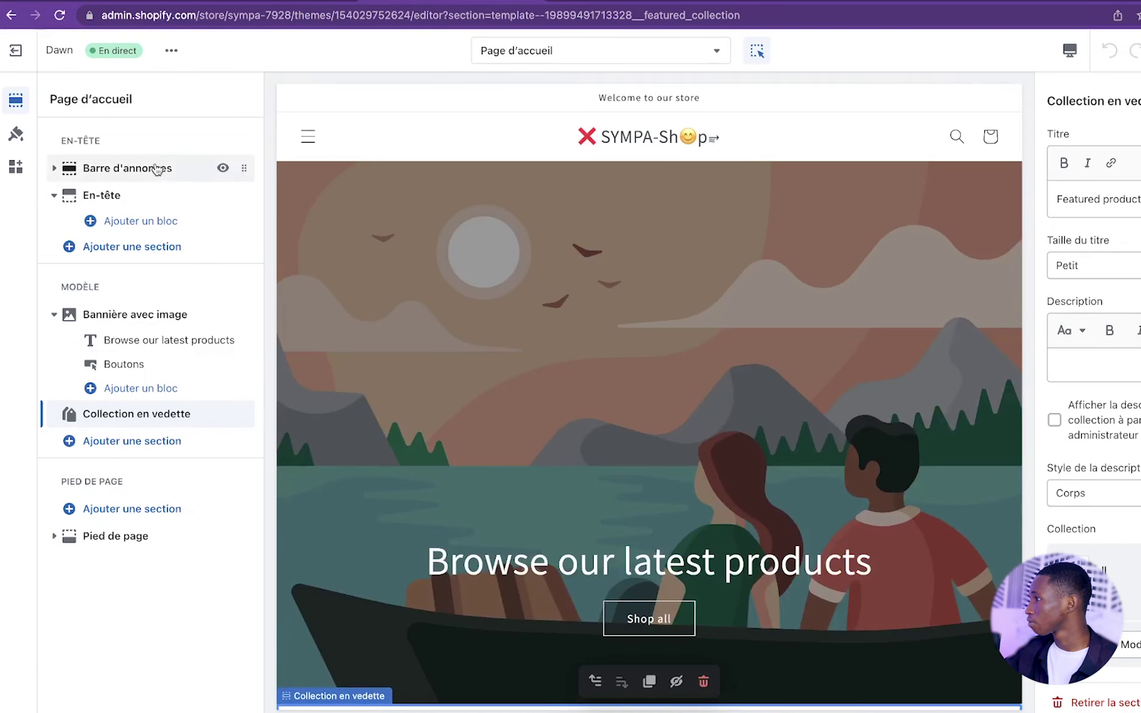
# Open the announcement in the announcement bar and copy its text "Welcome to our store".
pyautogui.click(158, 169)
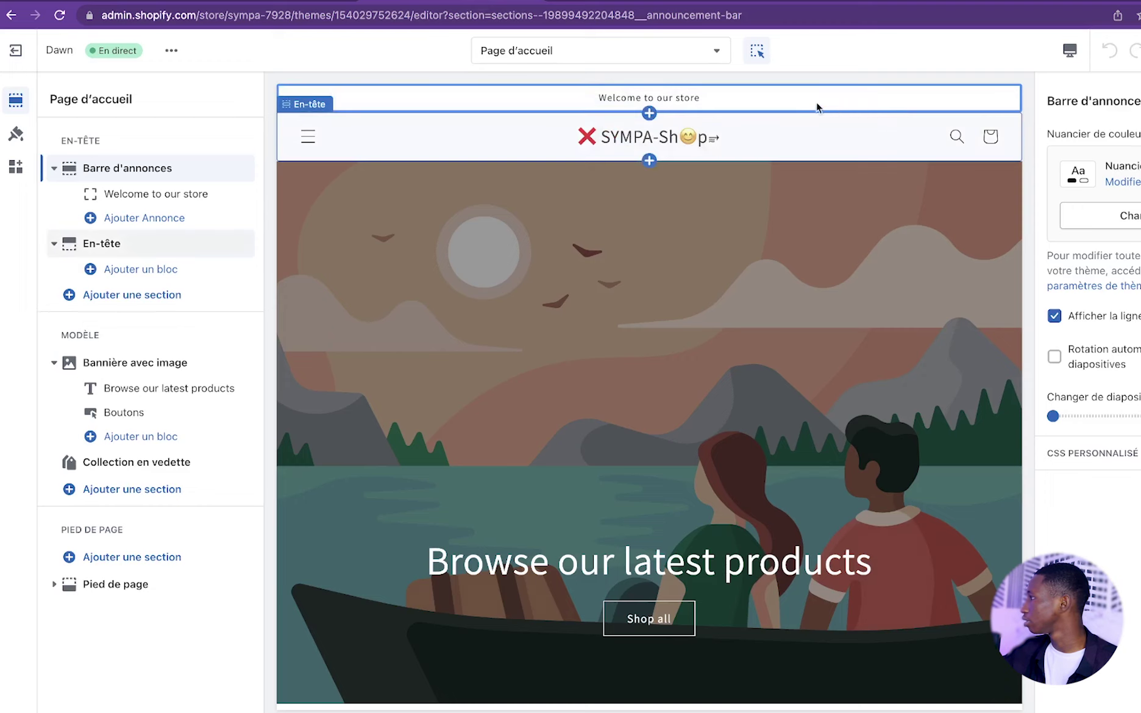
pyautogui.click(632, 99)
pyautogui.moveTo(1136, 155); pyautogui.dragTo(1036, 154)
pyautogui.press('super+c')
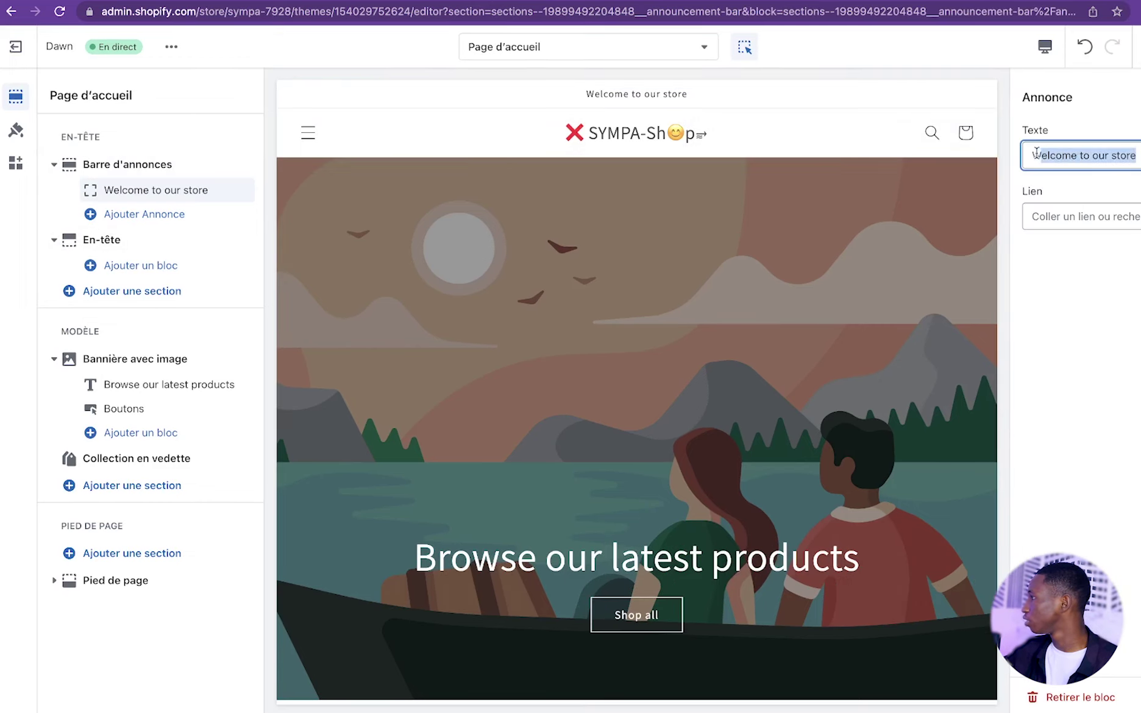
pyautogui.rightClick(1088, 158)
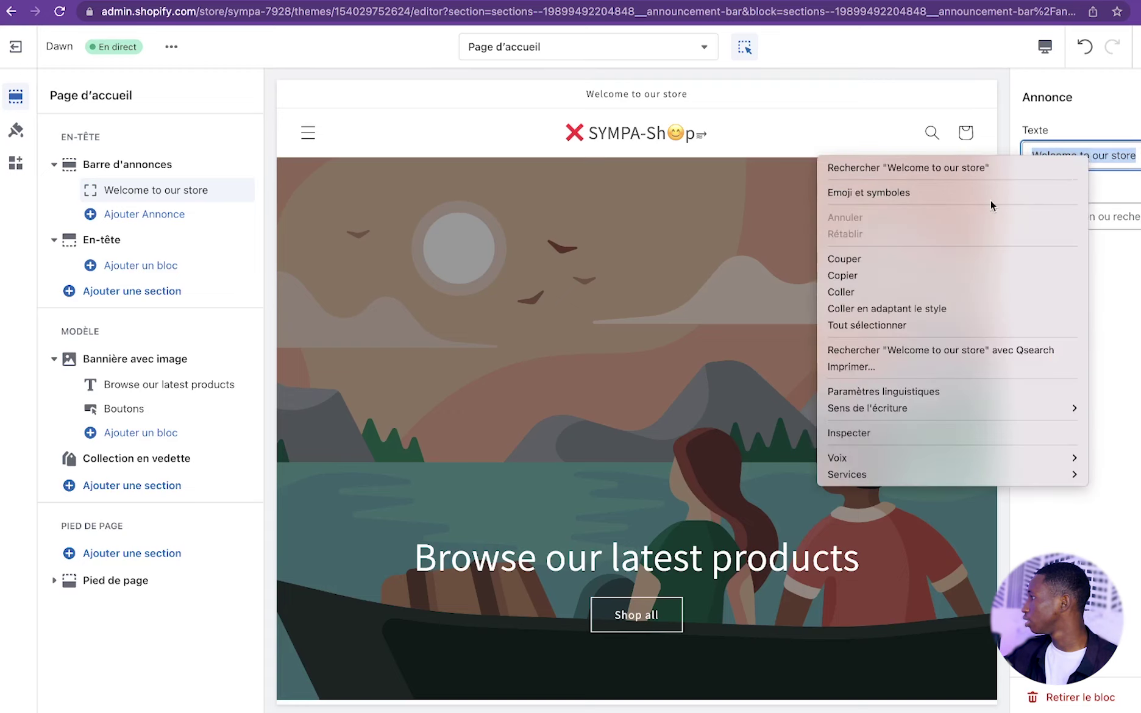
pyautogui.click(936, 278)
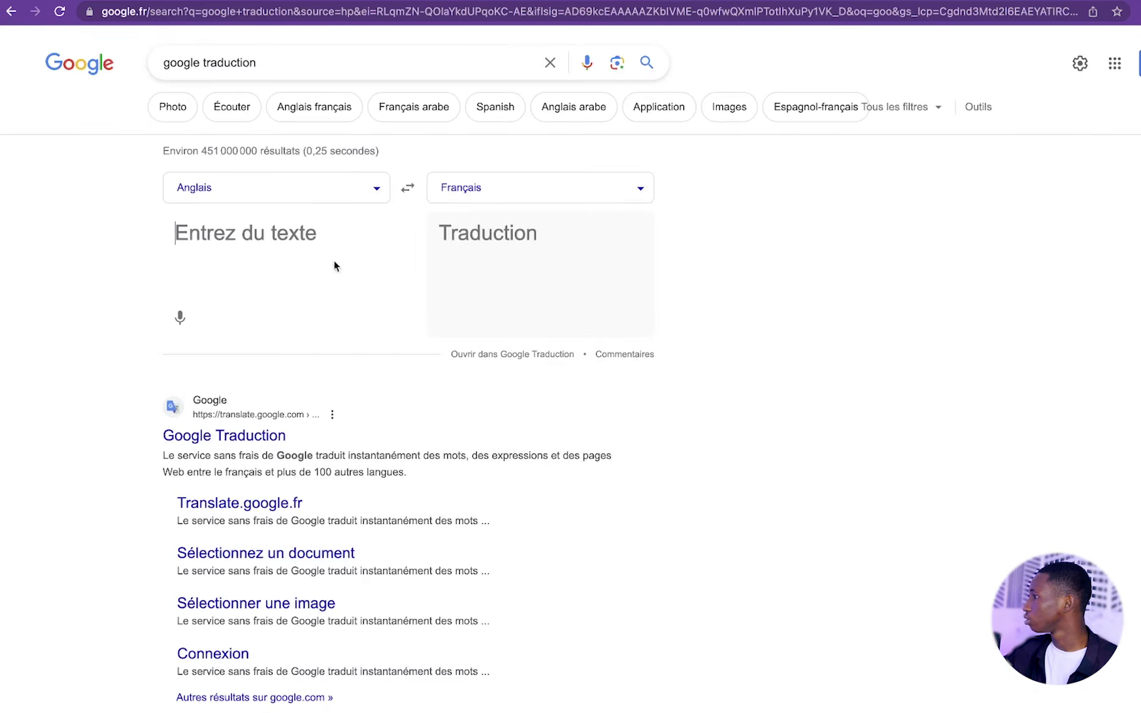
# Switch to Google Translate, translate the copied announcement text from English to French, and copy the translation.
pyautogui.click(321, 245)
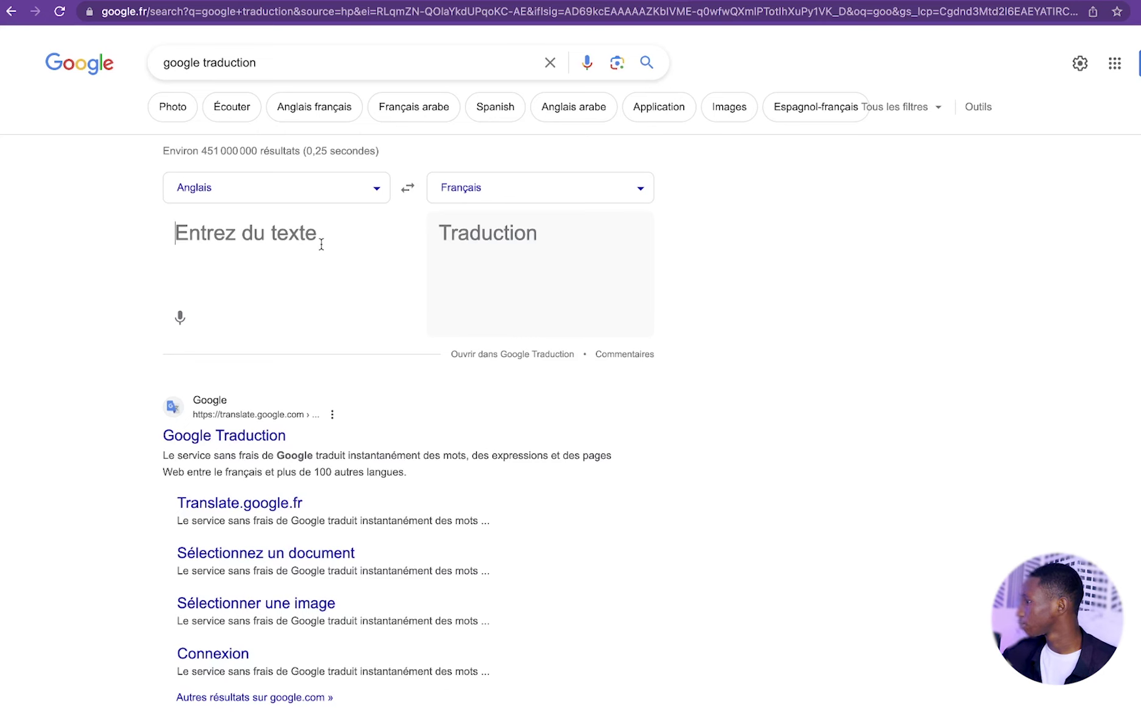
pyautogui.press('super+v')
pyautogui.click(443, 346)
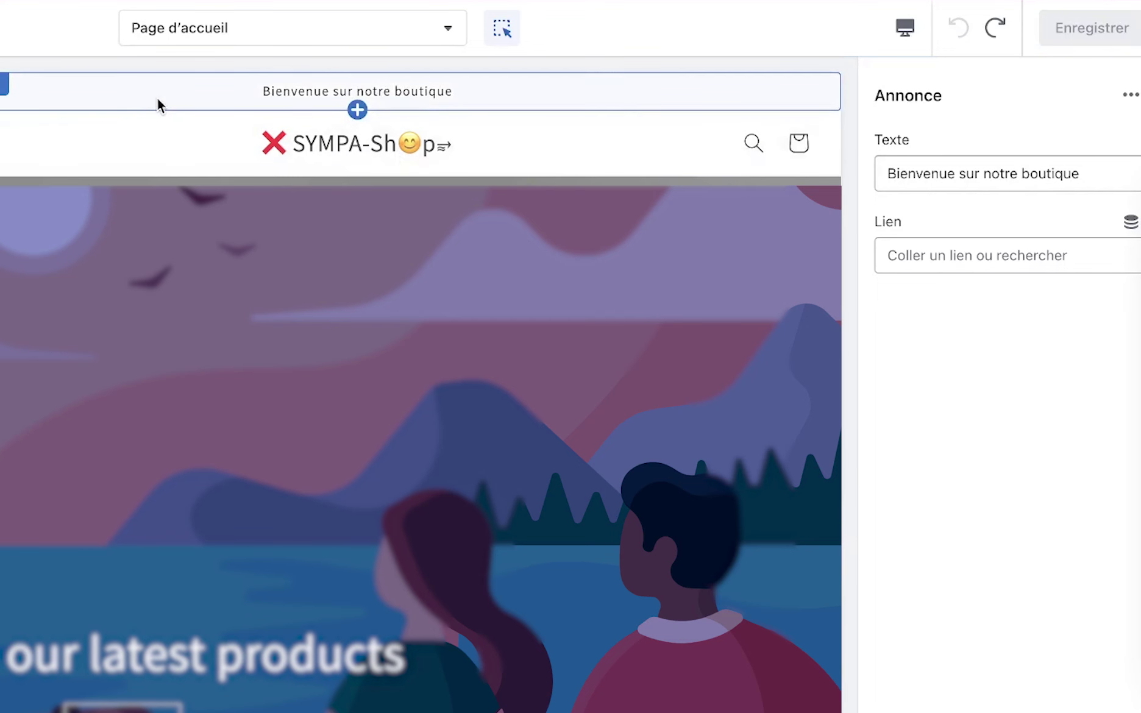
# Replace the announcement bar's text with "-50% de reduction".
pyautogui.click(159, 104)
pyautogui.click(119, 102)
pyautogui.moveTo(1120, 165); pyautogui.dragTo(885, 175)
pyautogui.write('-50')
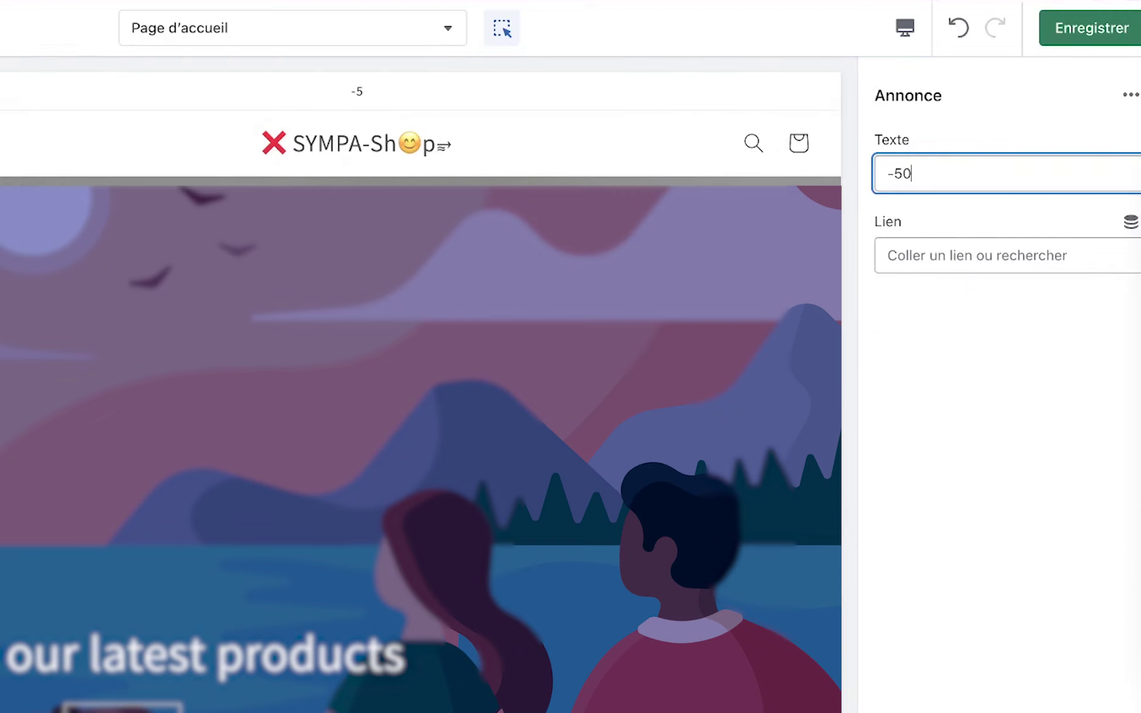
pyautogui.write('% de')
pyautogui.write('re')
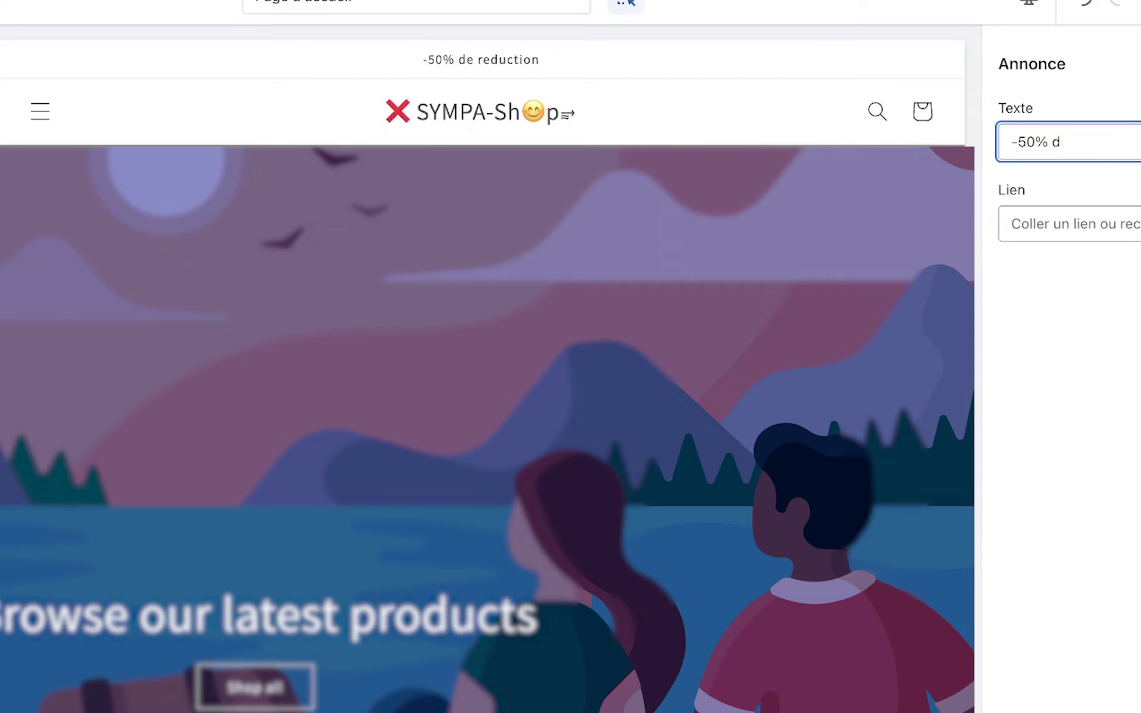
# Replace the announcement bar's text with "livraision gratuit".
pyautogui.press('BackSpace')
pyautogui.press('BackSpace')
pyautogui.press('BackSpace')
pyautogui.press('BackSpace')
pyautogui.press('BackSpace')
pyautogui.press('BackSpace')
pyautogui.write('livraision gratuit')
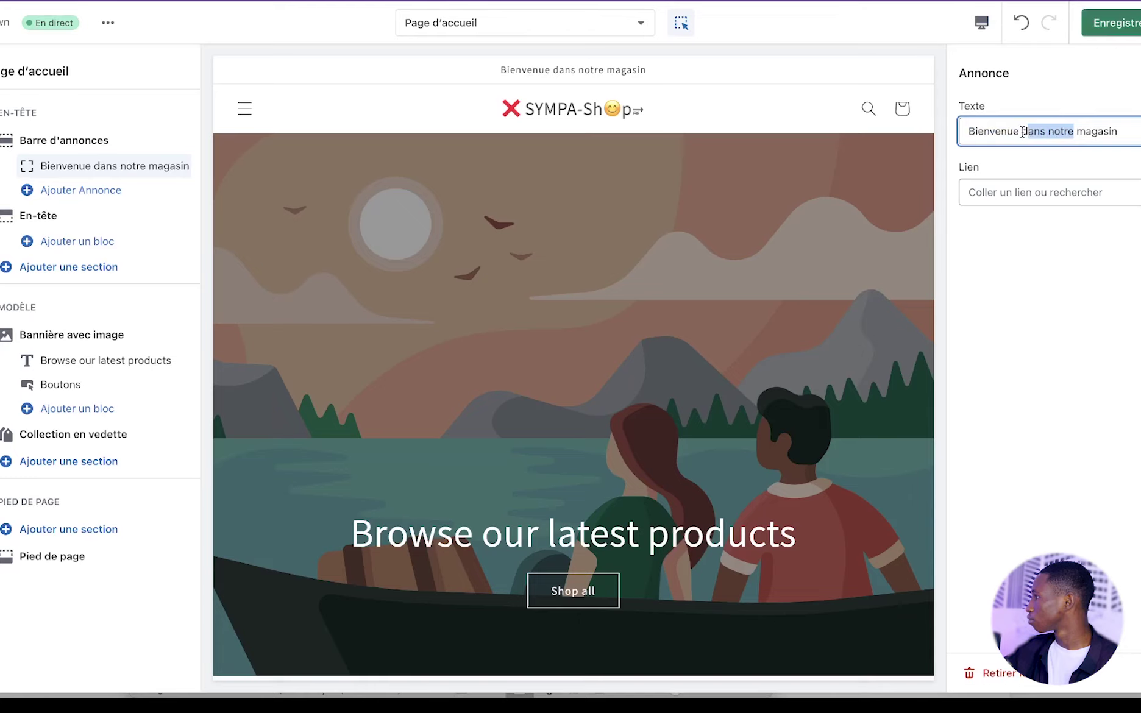
# Reword the announcement bar's welcome text to "Bienvenue sur notre boutique".
pyautogui.press('Left')
pyautogui.hotkey('shift', 'End')
pyautogui.press('BackSpace')
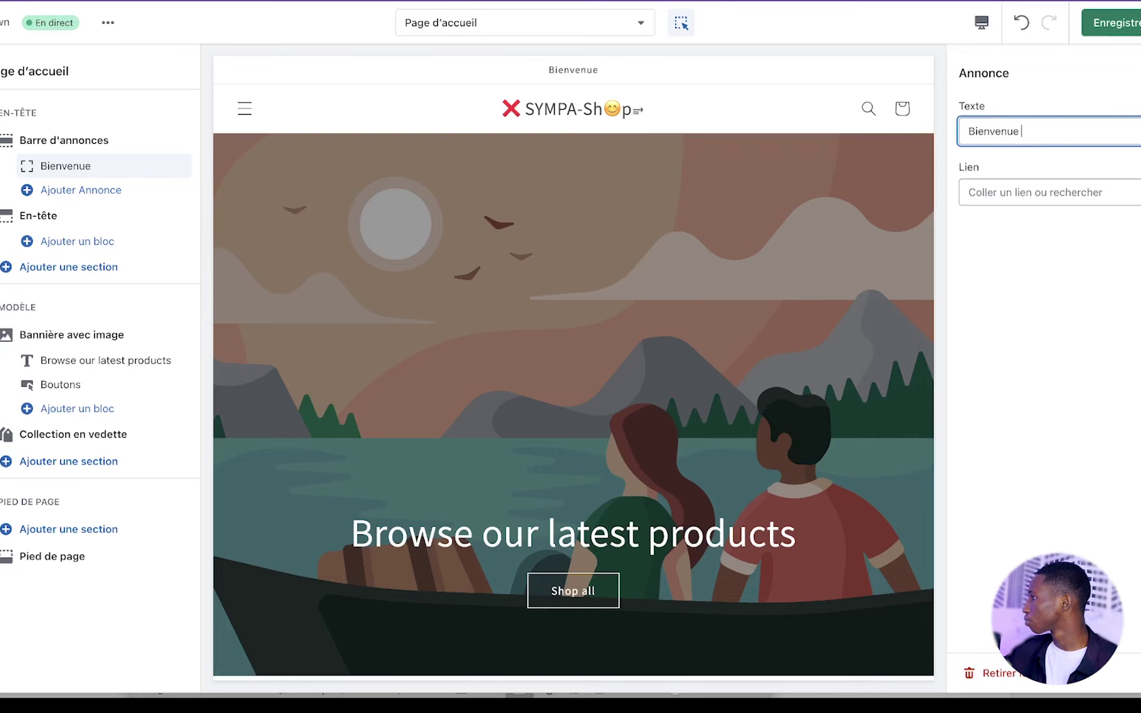
pyautogui.write('sur no')
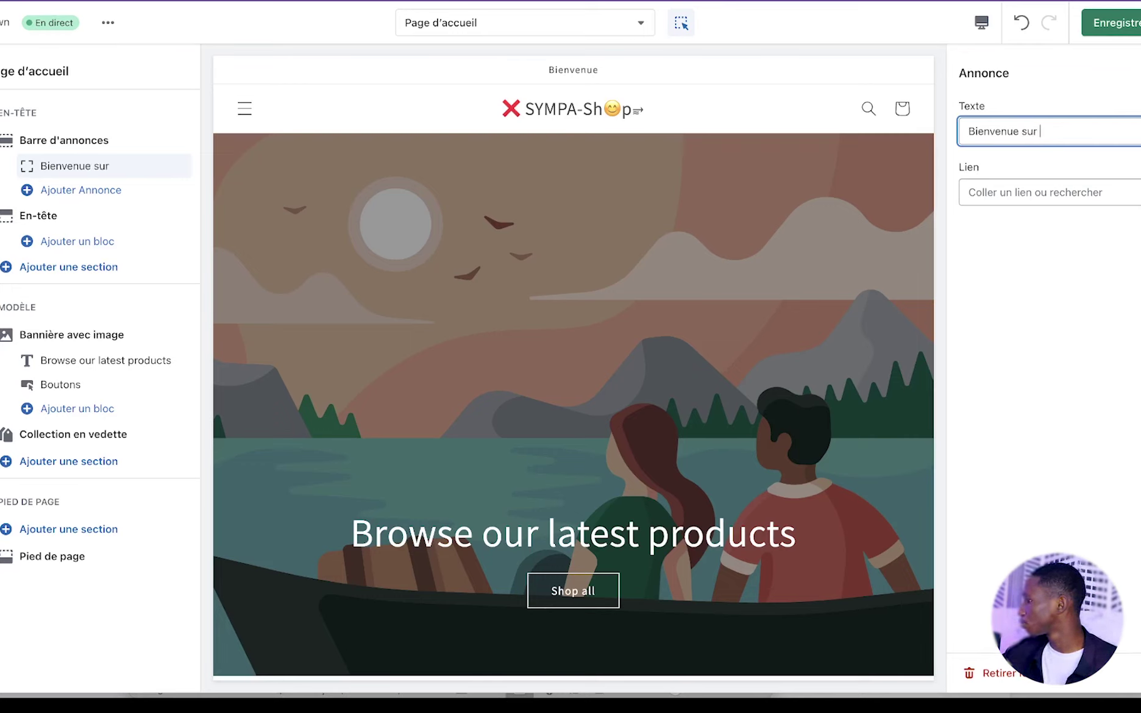
pyautogui.write('trw')
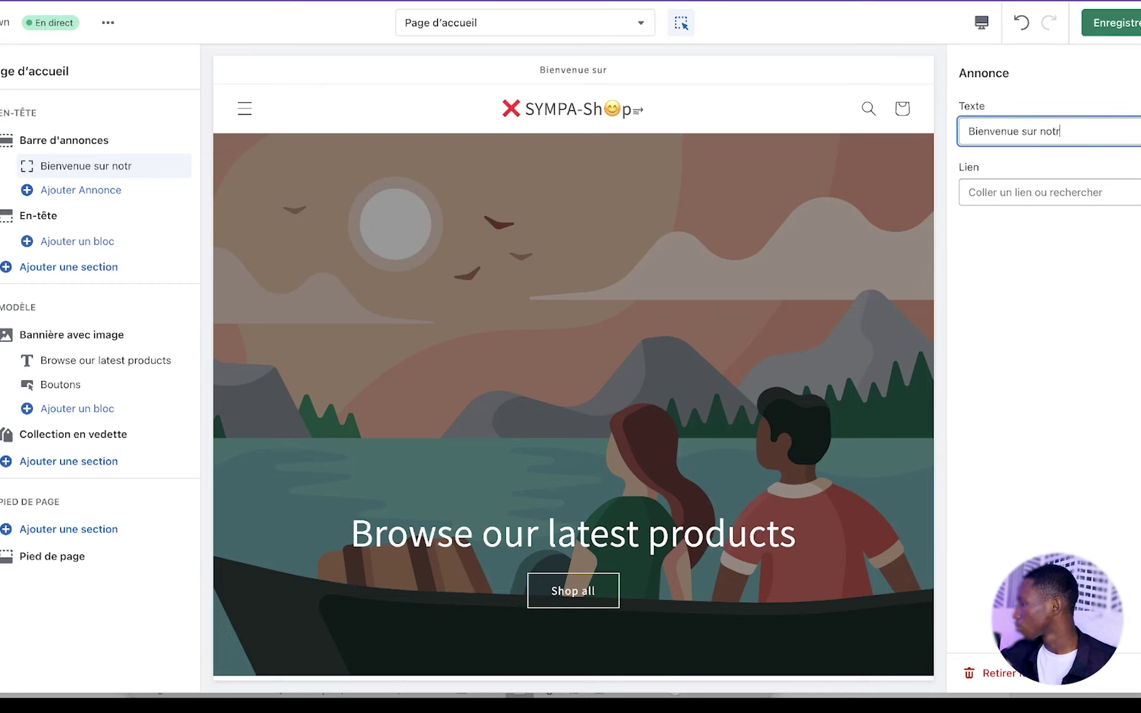
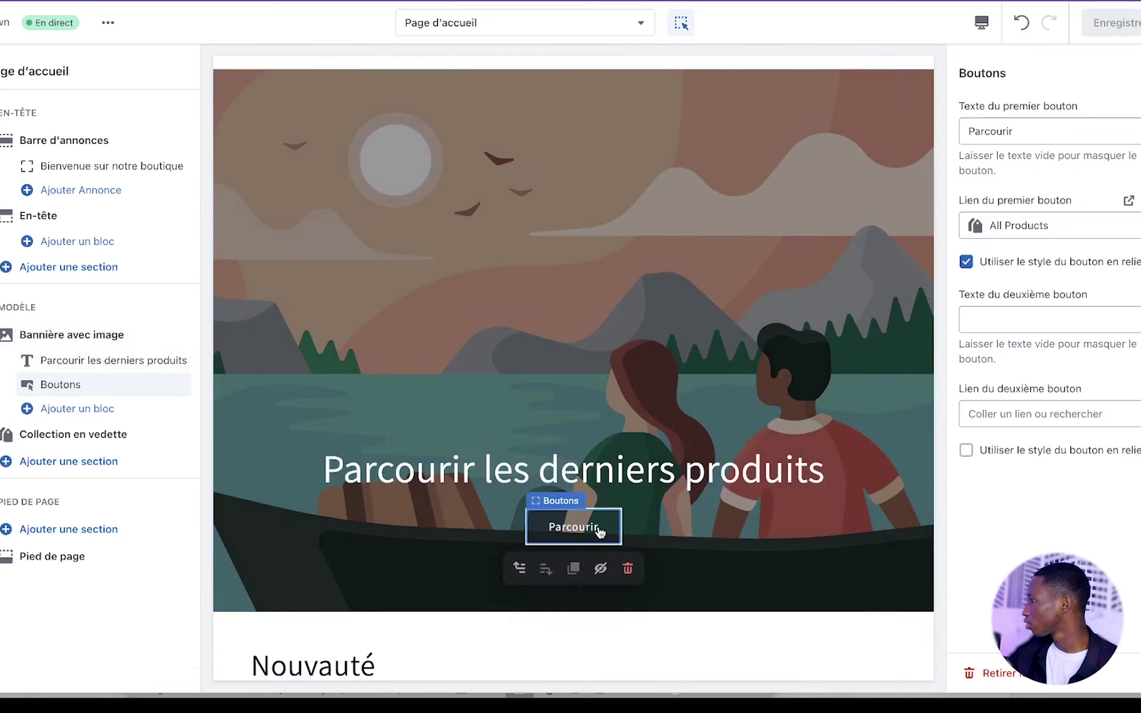
# Preview the products page linked from the image banner's "Parcourir" button and return to the home page.
pyautogui.click(583, 531)
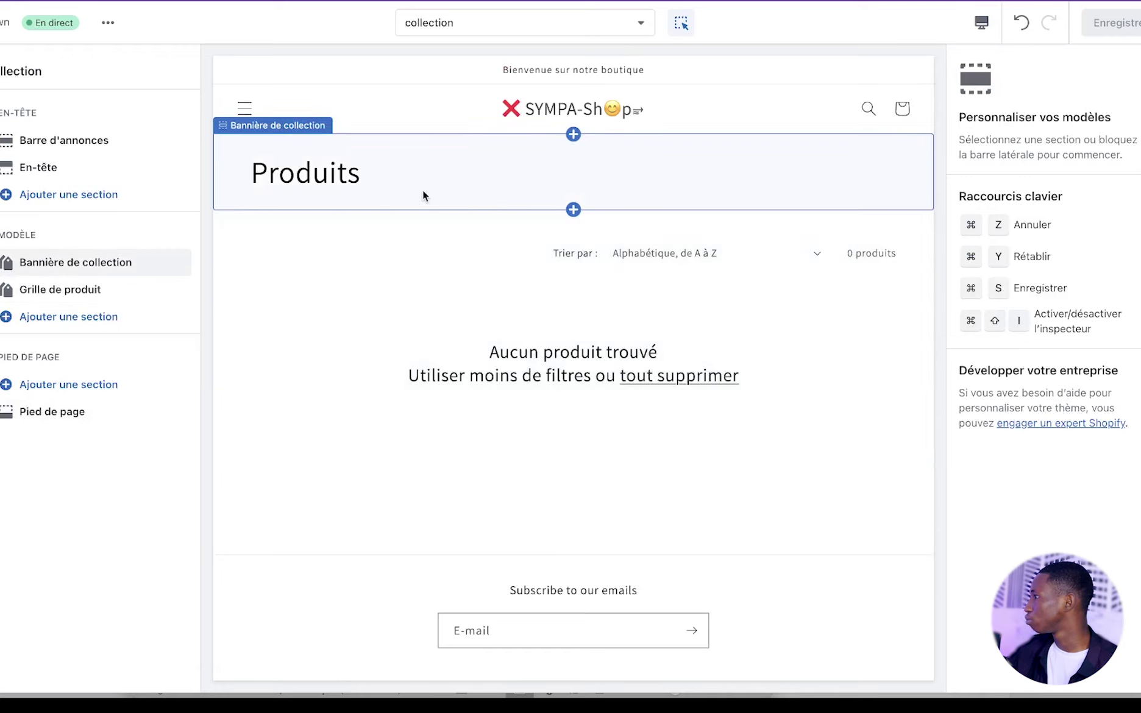
pyautogui.press('super+z')
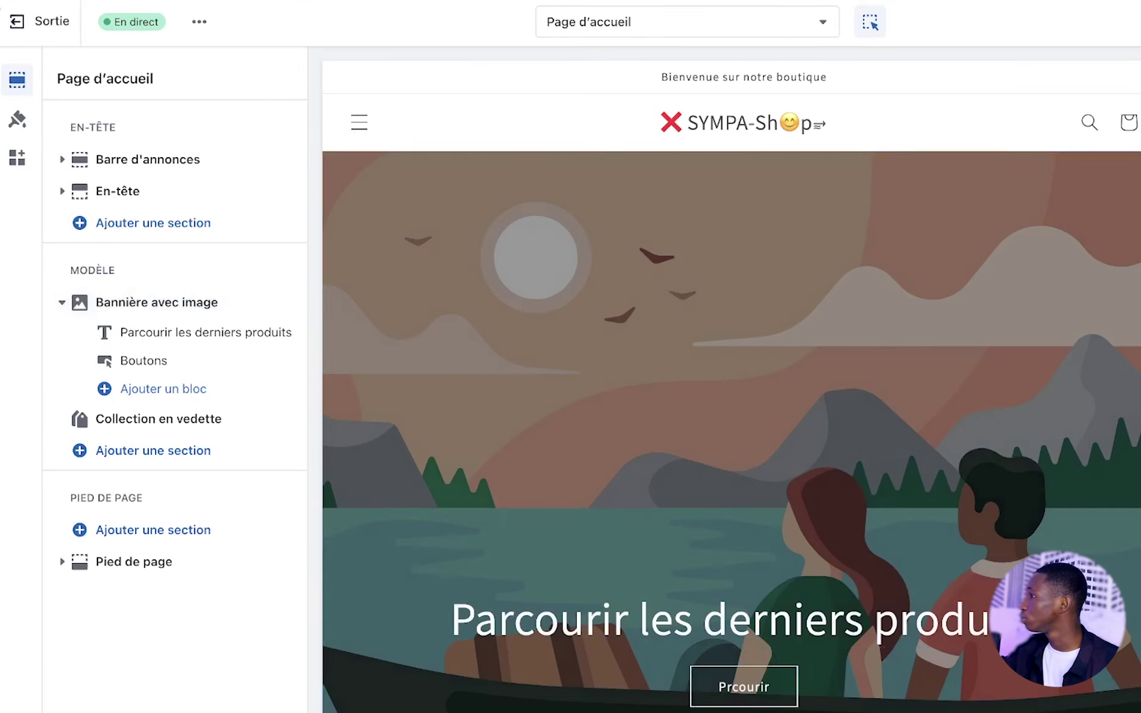
# Exit the theme editor and open the store's list of product collections.
pyautogui.click(9, 24)
pyautogui.click(967, 343)
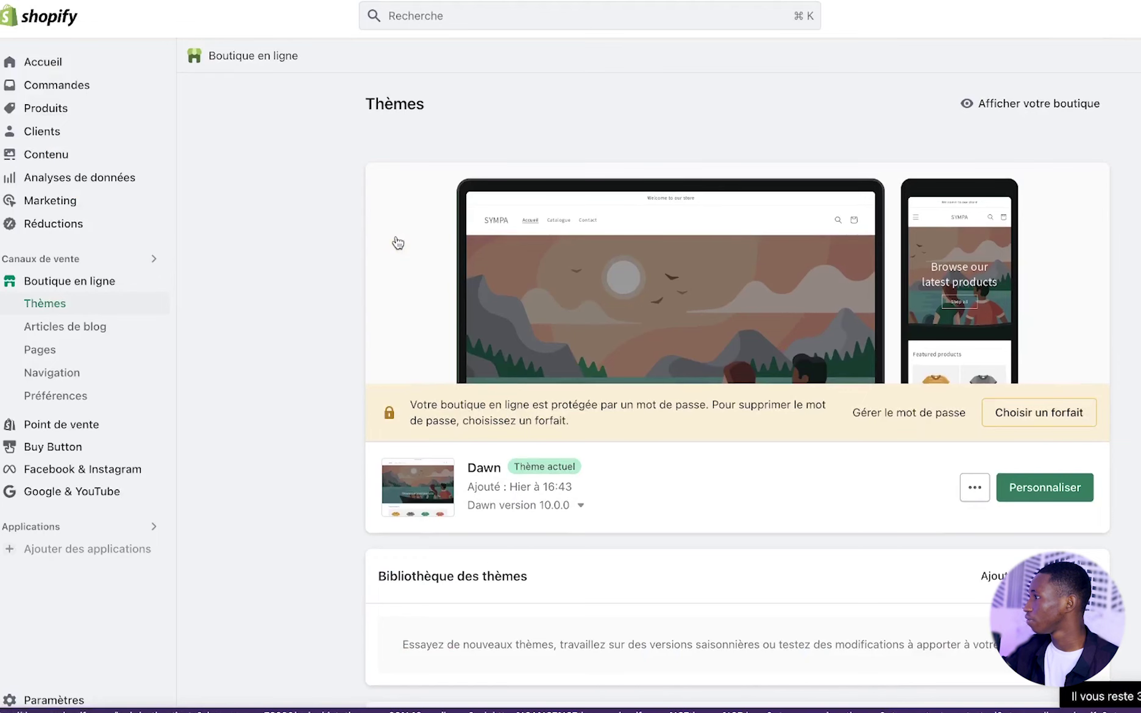
pyautogui.click(61, 117)
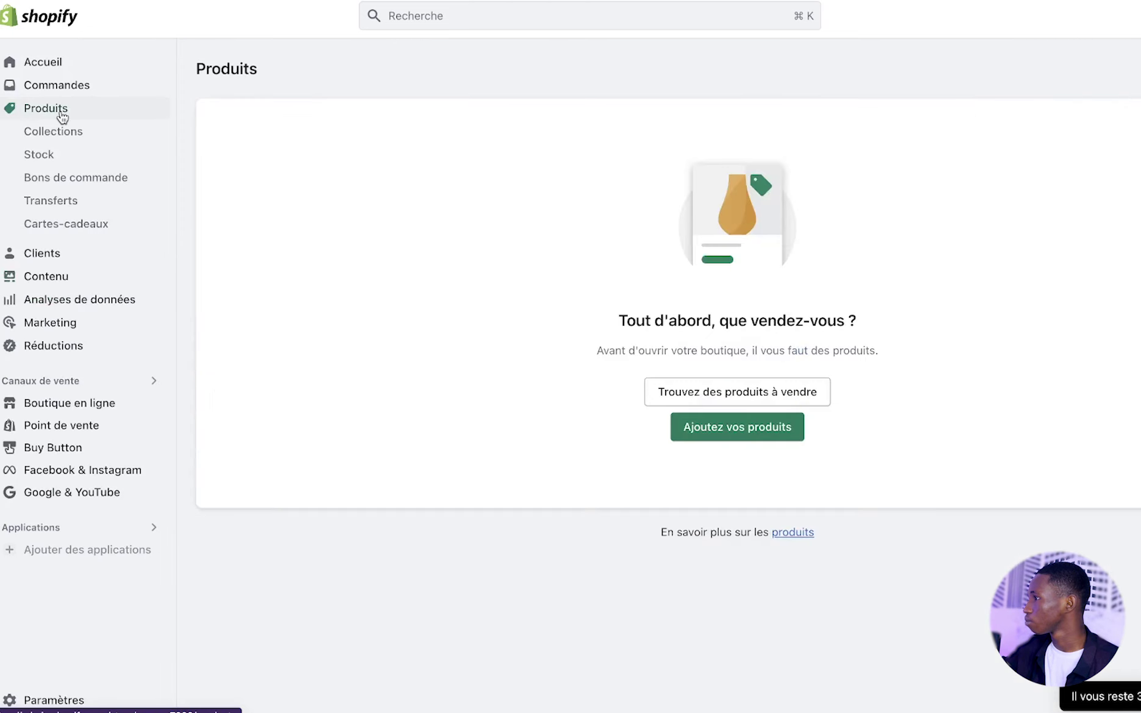
pyautogui.click(67, 133)
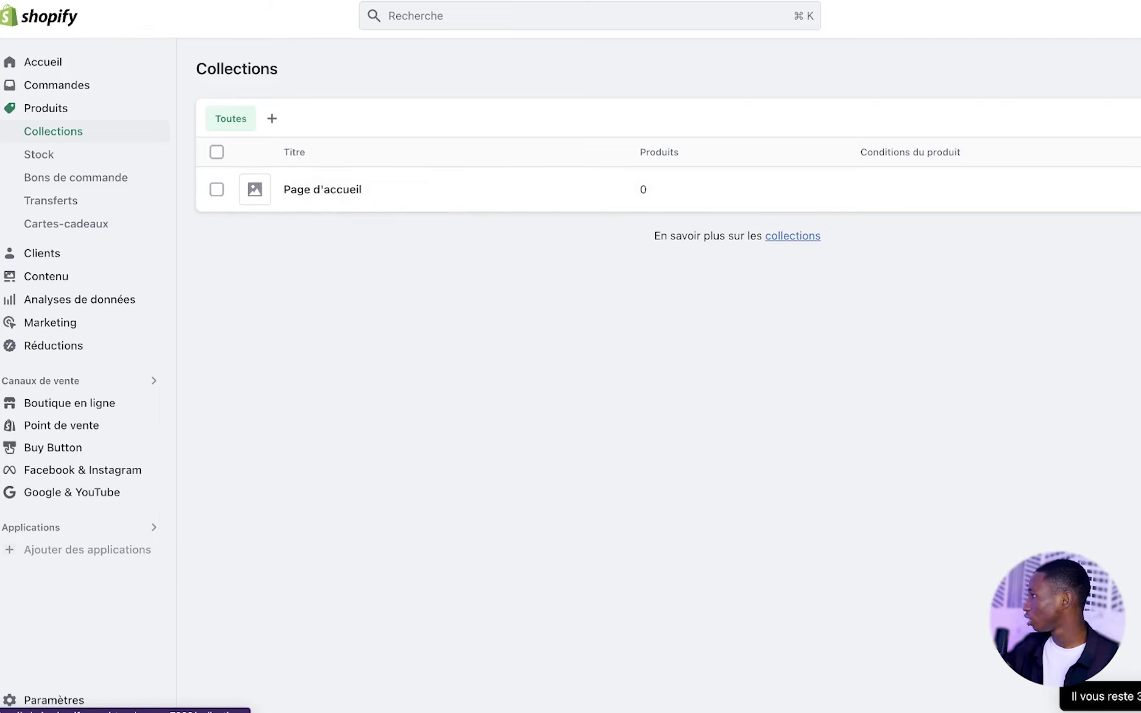
# Create and save a manual collection titled "T-shirt", and return to the collections list.
pyautogui.click(1036, 80)
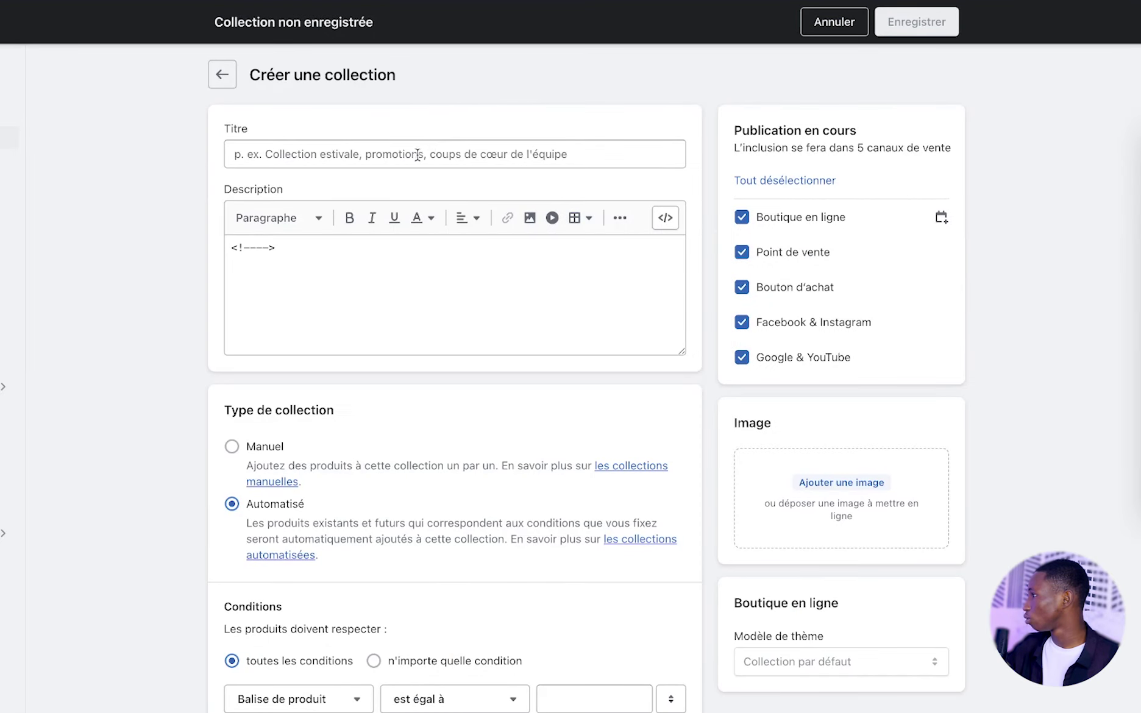
pyautogui.click(417, 154)
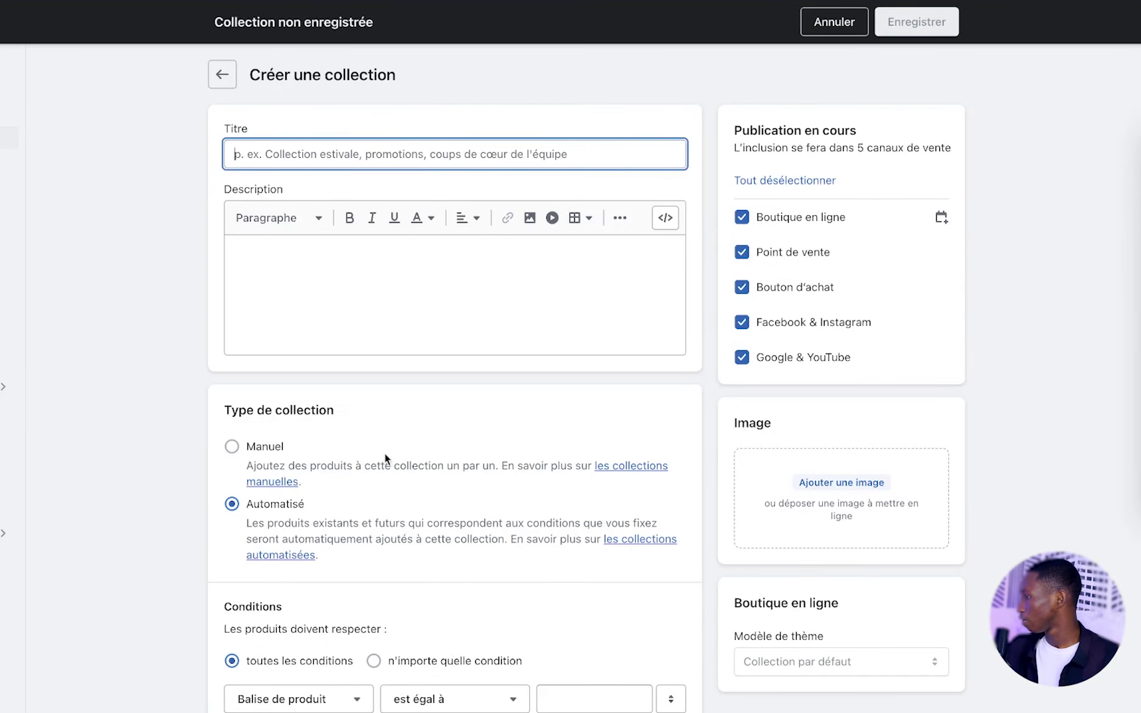
pyautogui.write('T')
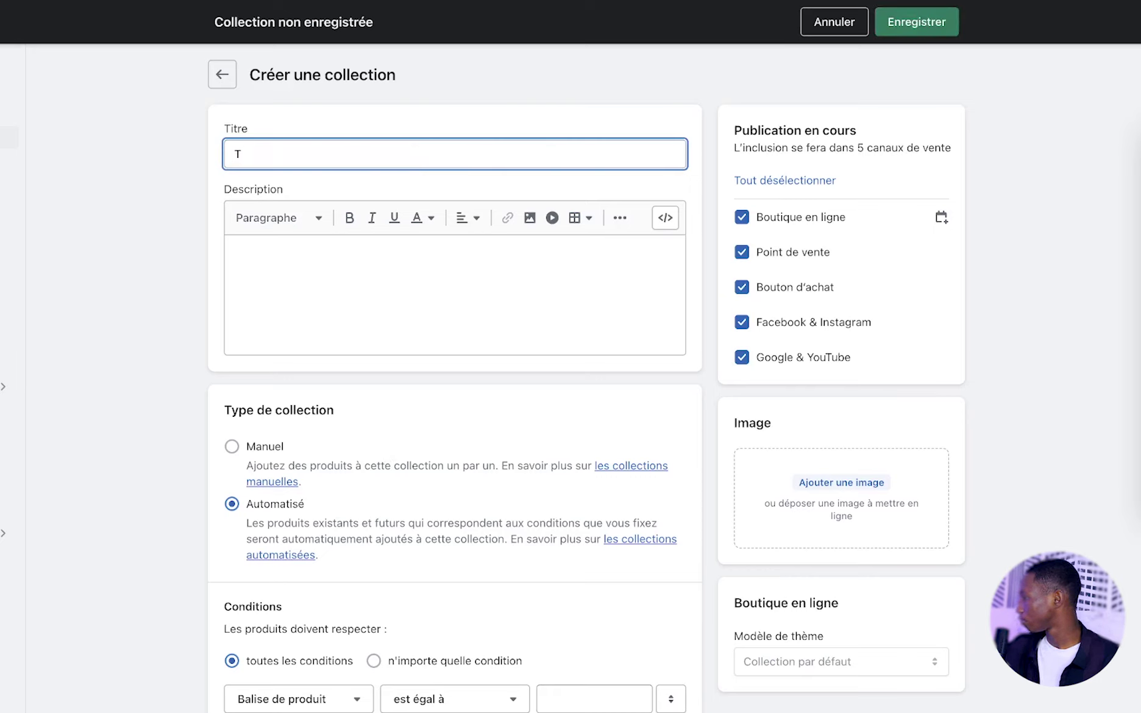
pyautogui.write('-shirt')
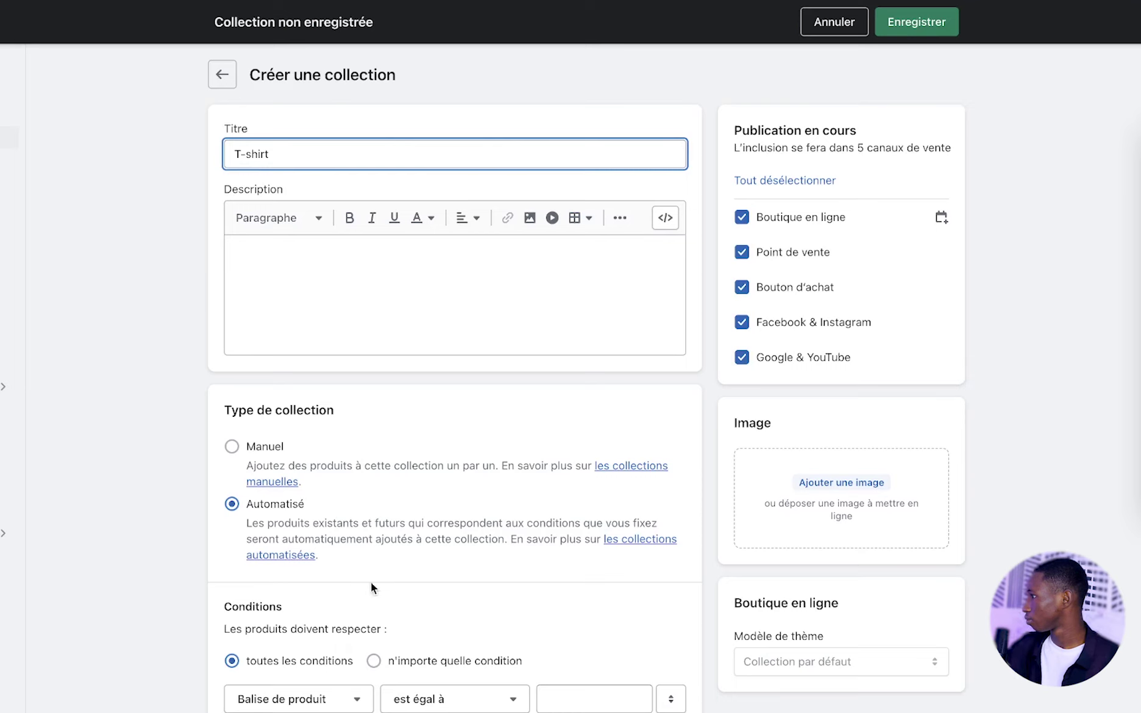
pyautogui.click(243, 451)
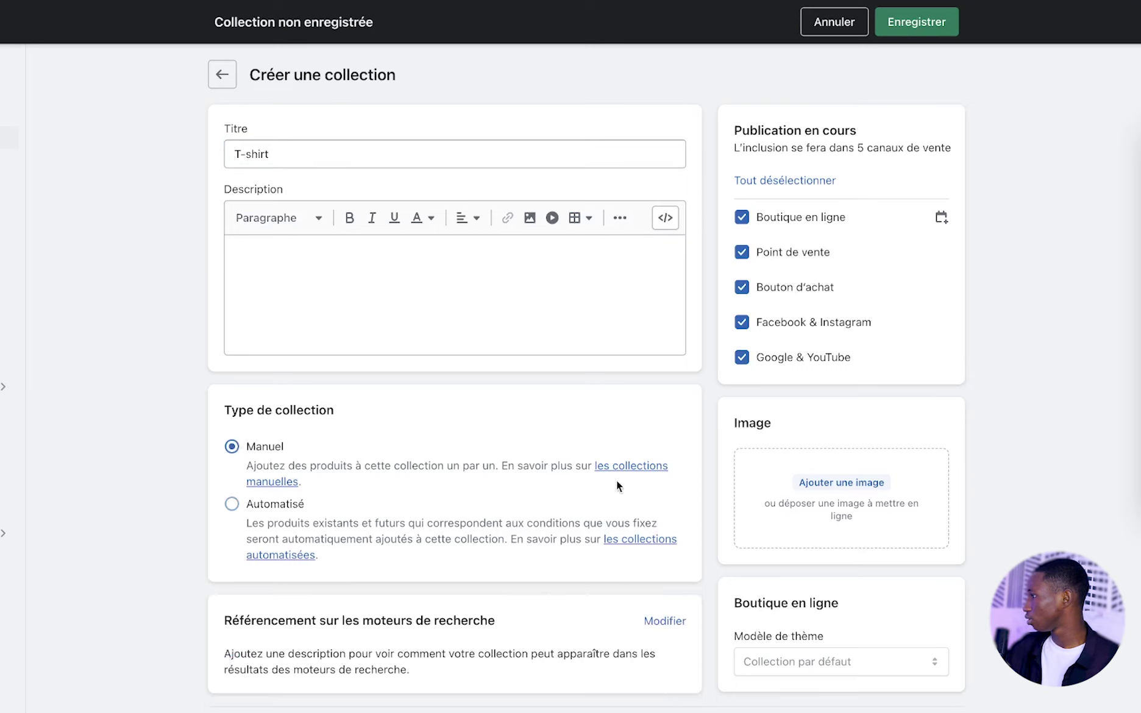
pyautogui.click(915, 22)
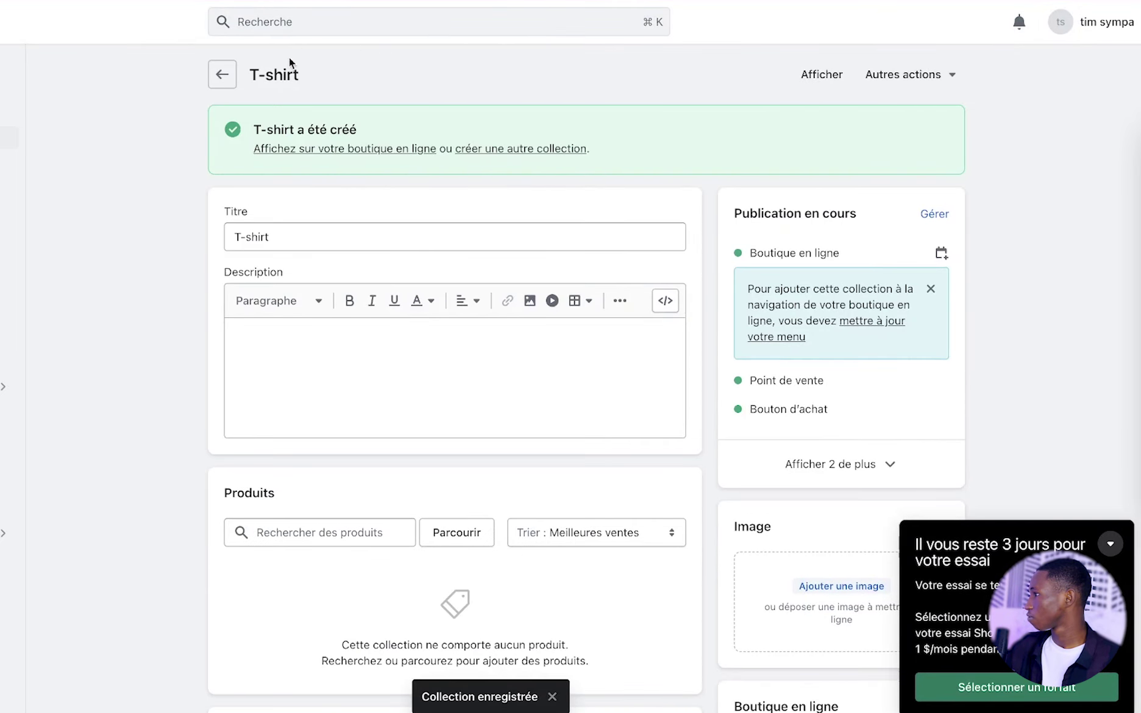
pyautogui.click(223, 75)
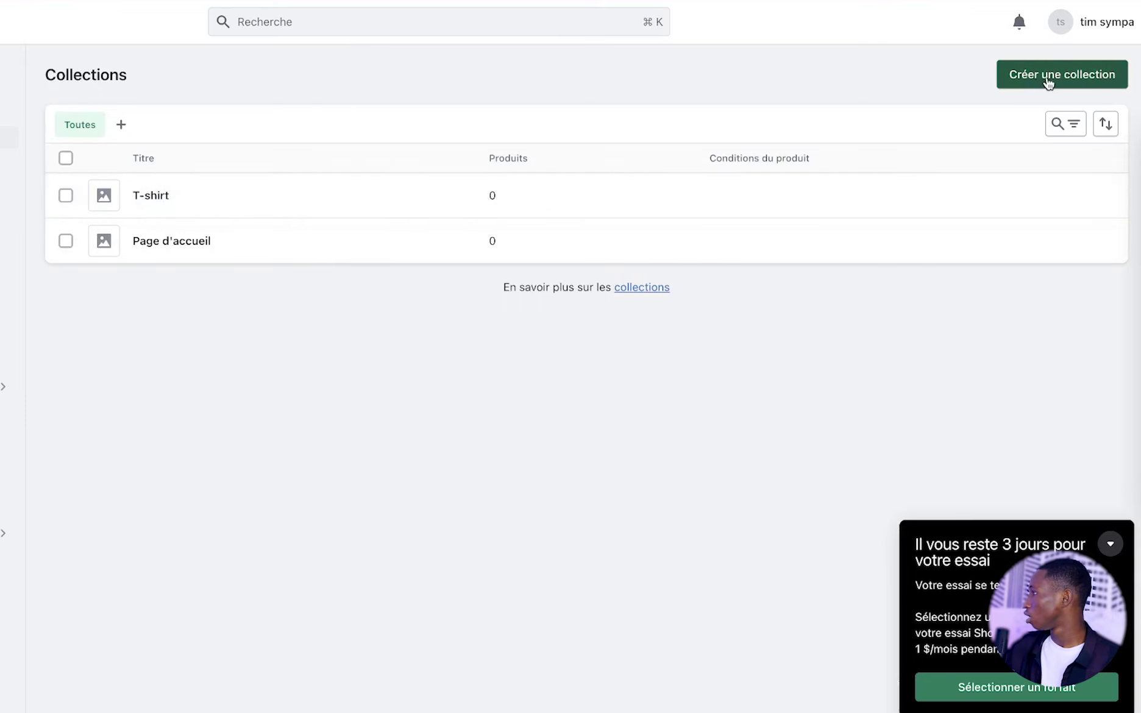
# Create and save a manual collection titled "polo".
pyautogui.click(1035, 78)
pyautogui.click(488, 153)
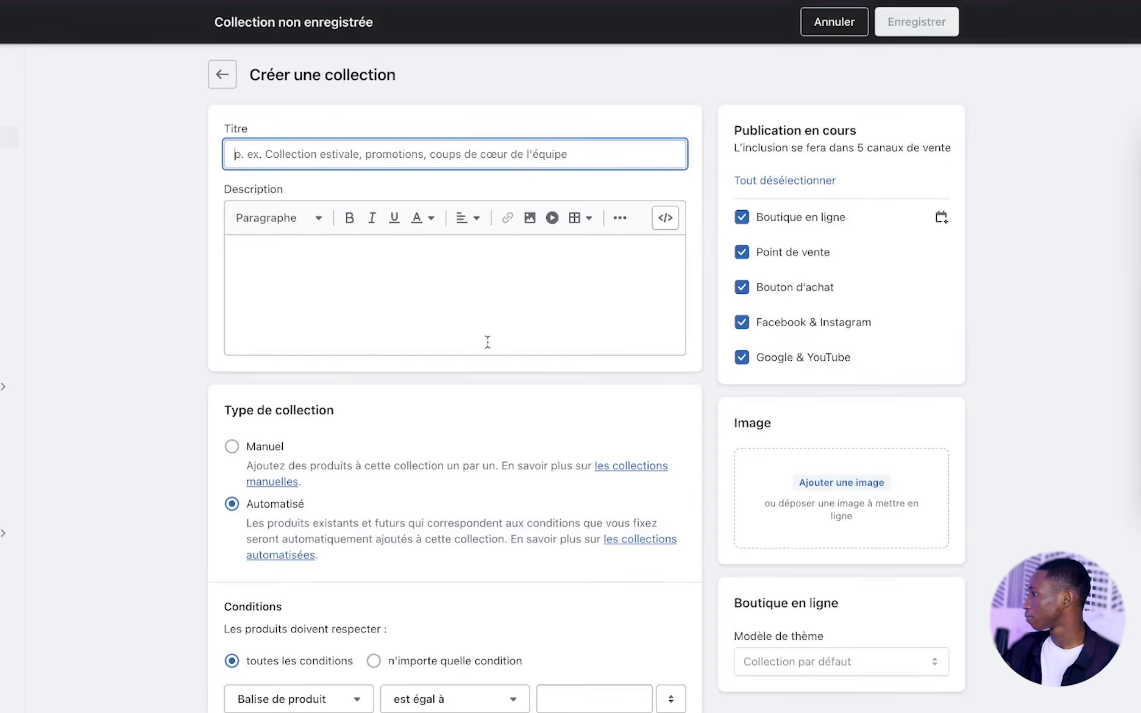
pyautogui.write('polo')
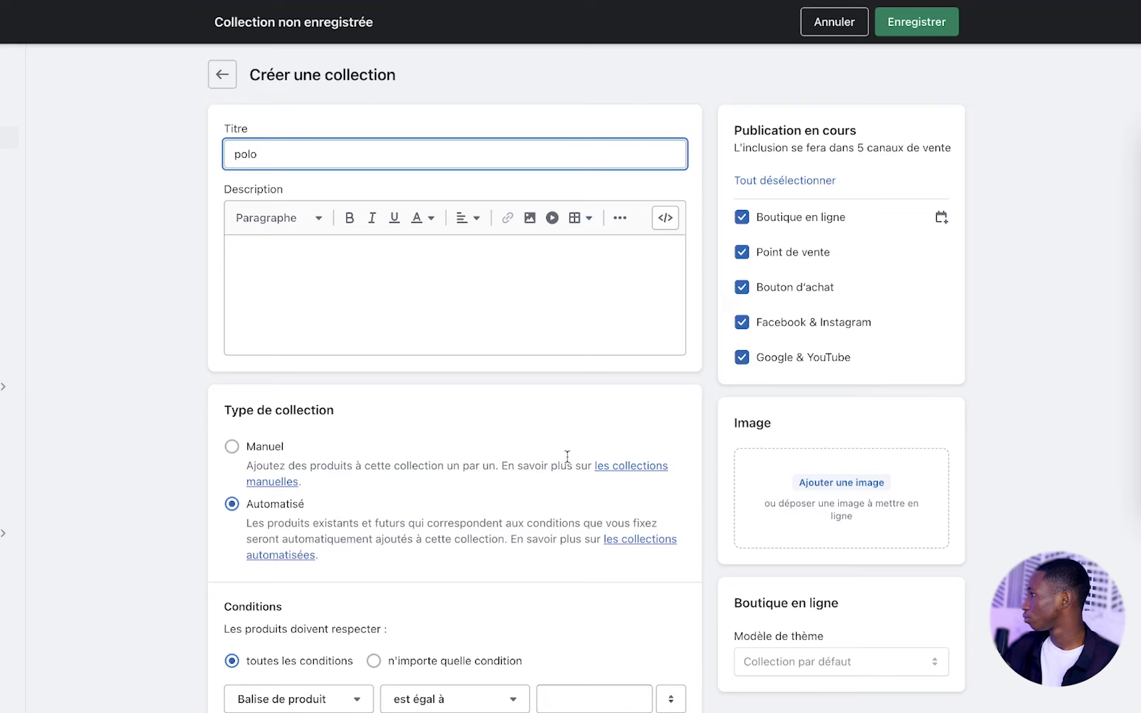
pyautogui.click(231, 447)
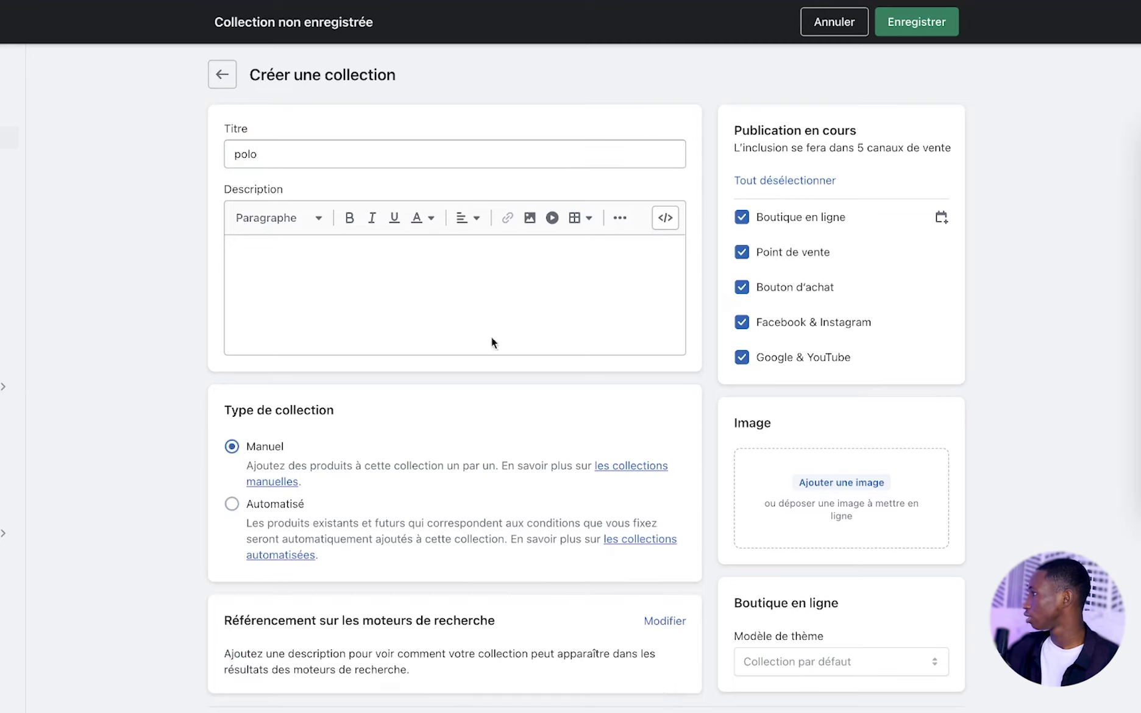
pyautogui.click(930, 24)
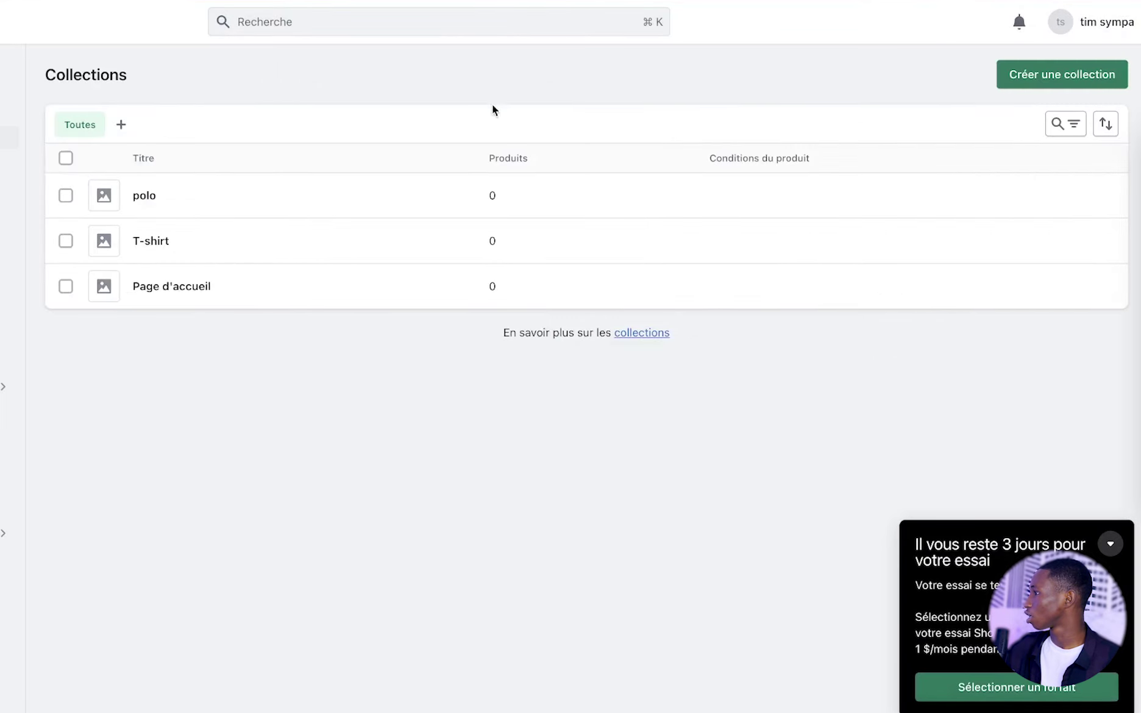
# Create another collection titled "chemise".
pyautogui.click(1019, 77)
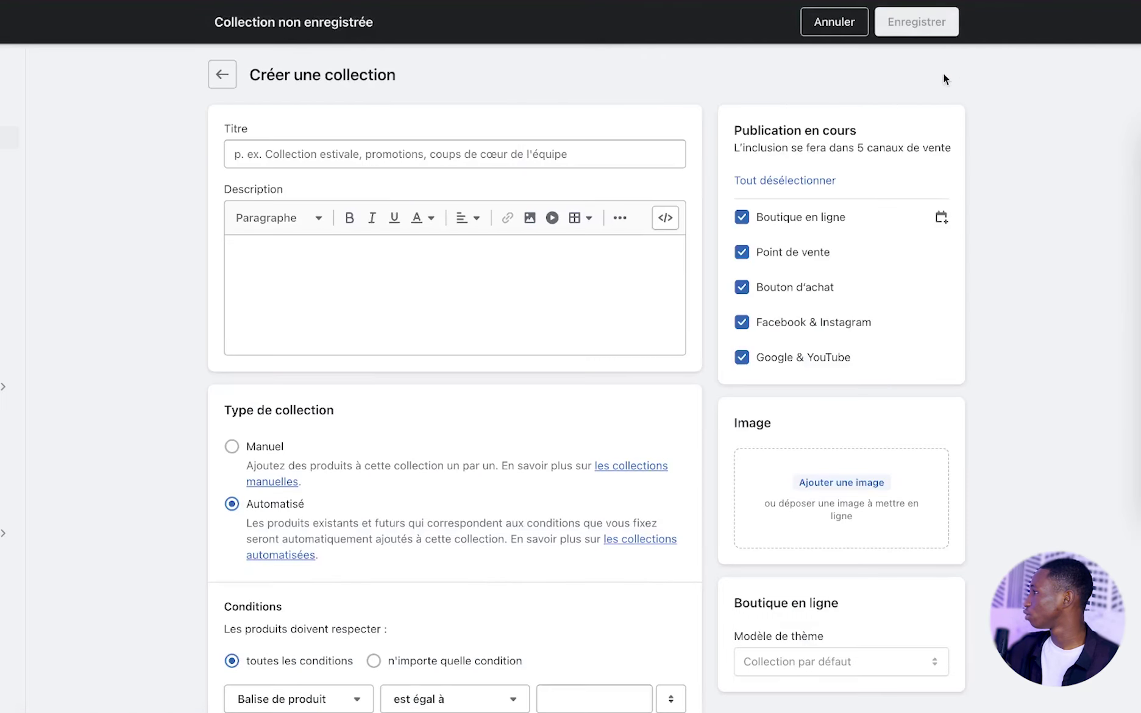
pyautogui.click(532, 147)
pyautogui.write('chemise')
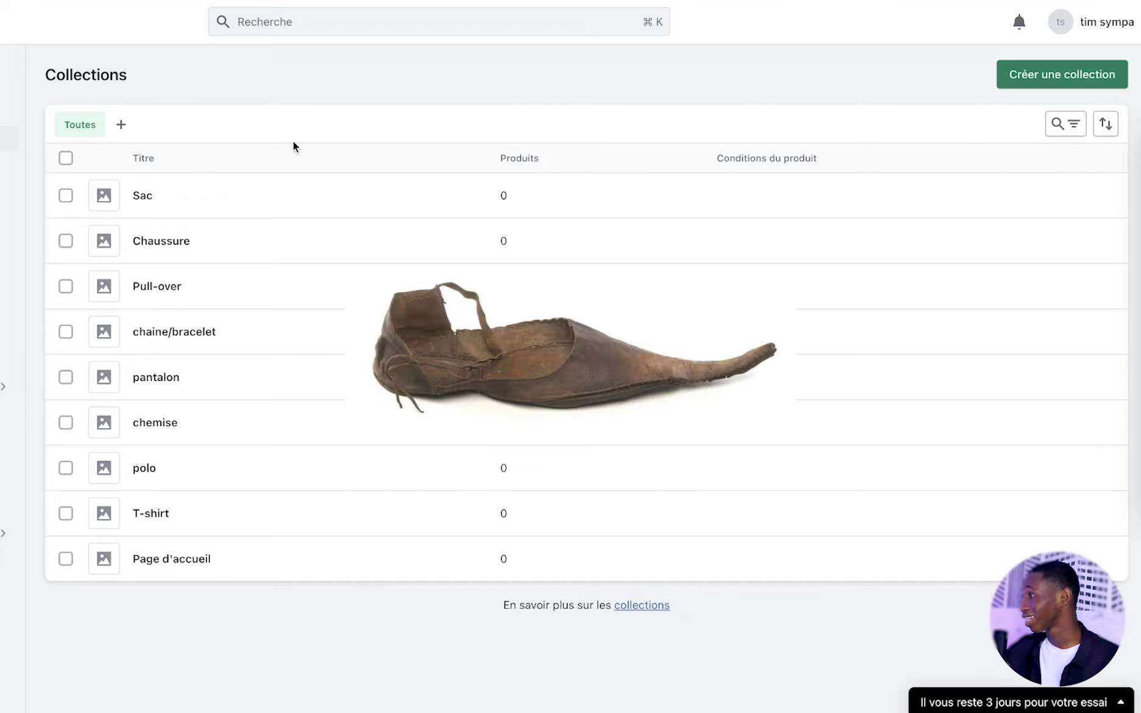
# Browse the "t-shirt" photo search results on Wallpapers.com, Pexels and Burst for usable product images.
pyautogui.click(104, 140)
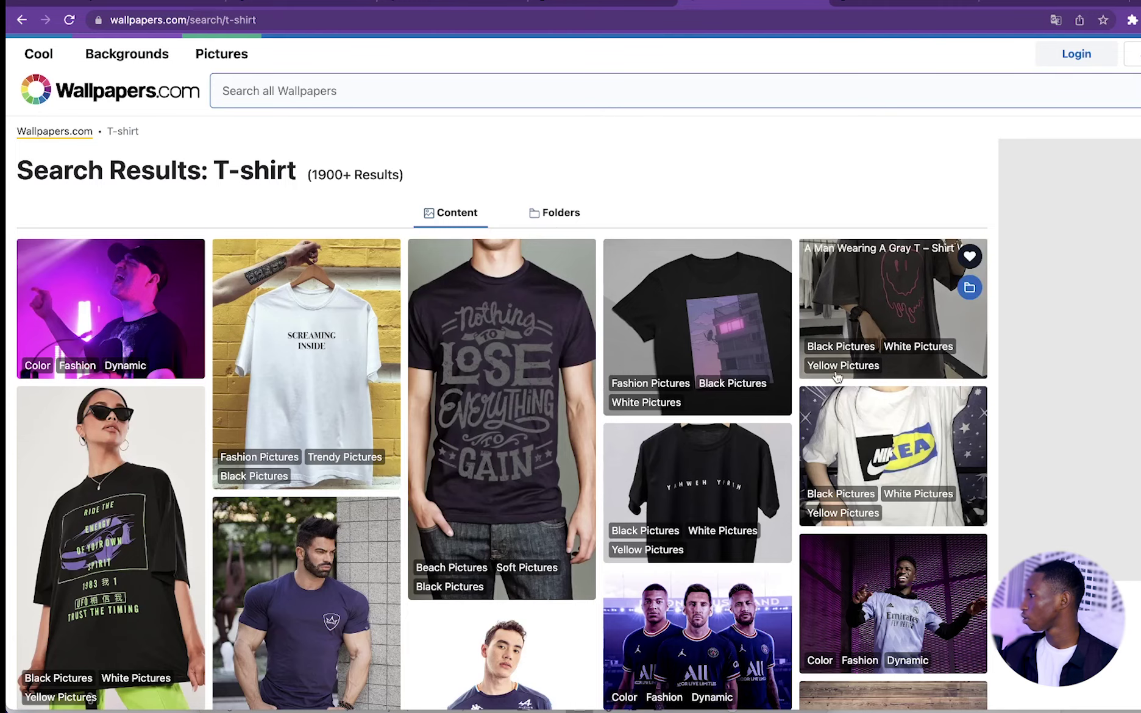
pyautogui.scroll(-10, 836, 377)
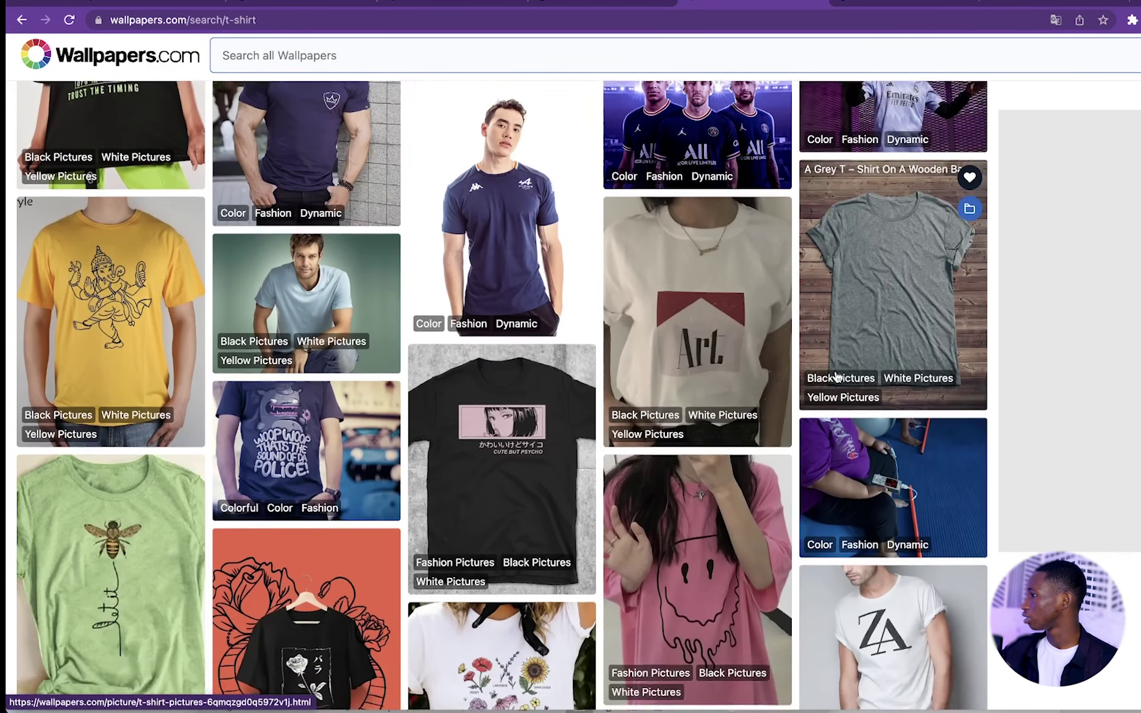
pyautogui.scroll(-5, 836, 377)
pyautogui.scroll(10, 837, 377)
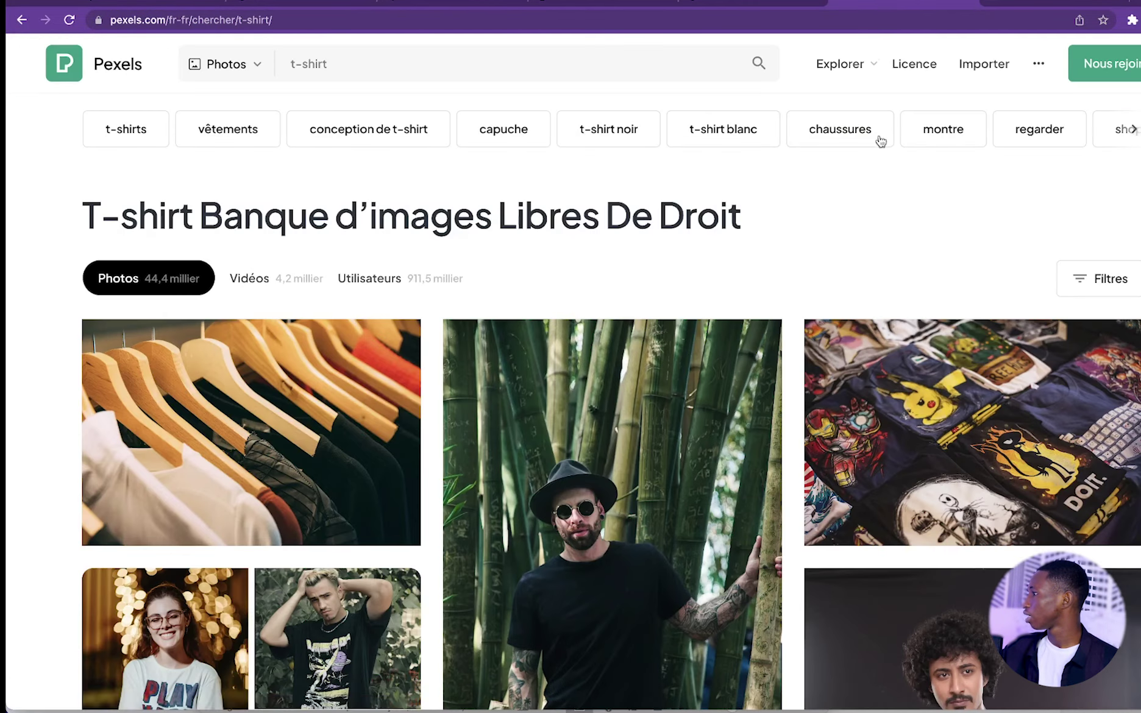
pyautogui.scroll(-10, 892, 305)
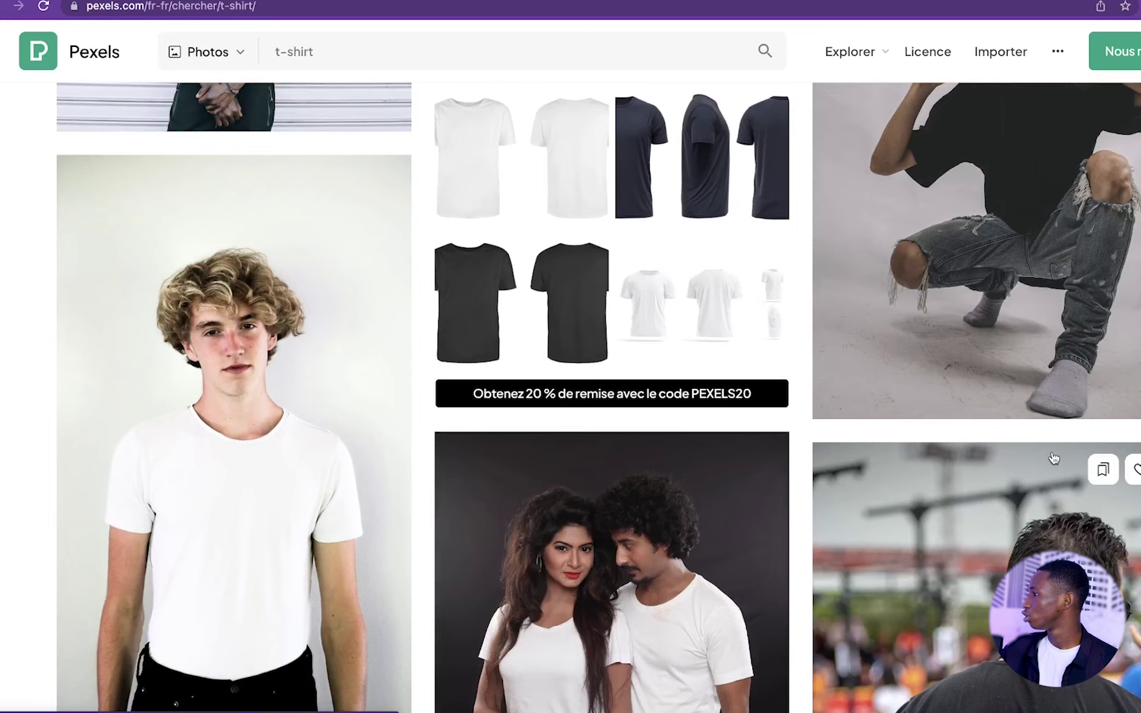
pyautogui.scroll(-8, 1054, 458)
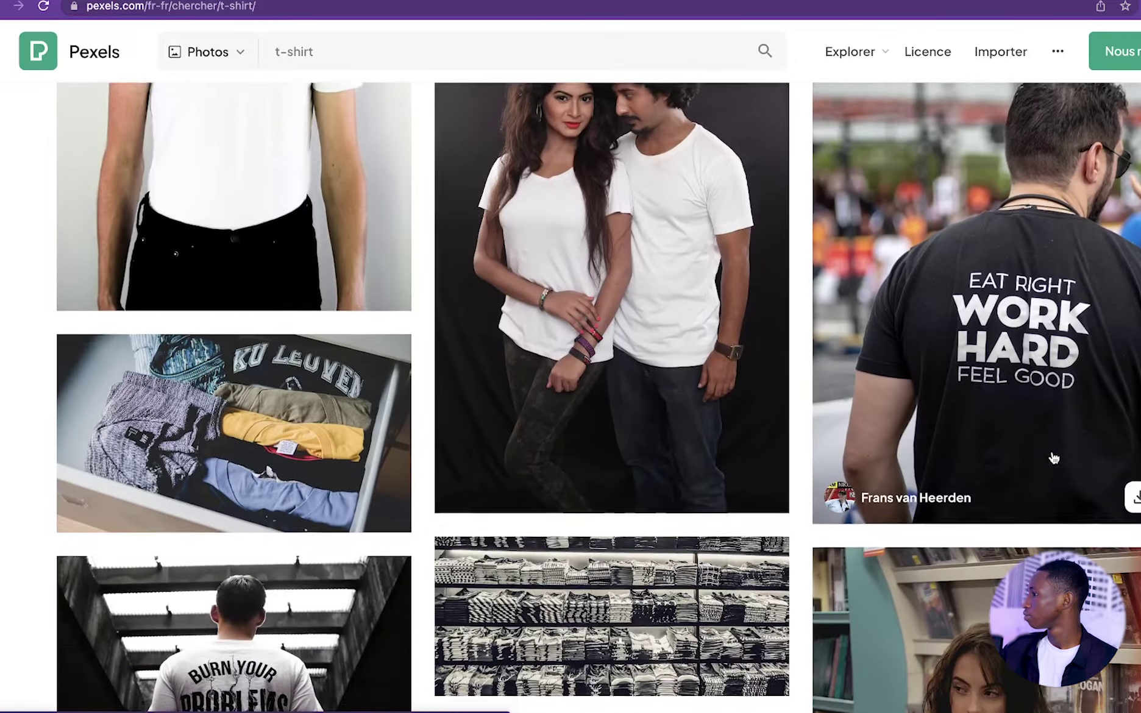
pyautogui.scroll(10, 1053, 458)
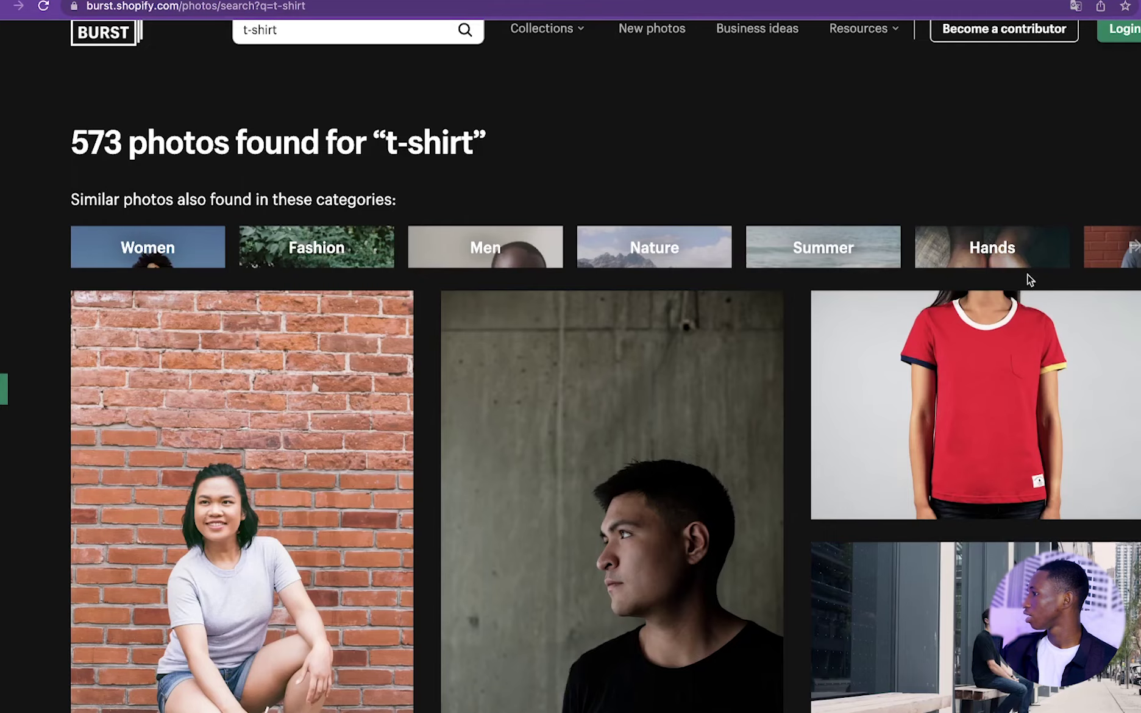
pyautogui.scroll(-3, 1028, 273)
pyautogui.scroll(-15, 1027, 274)
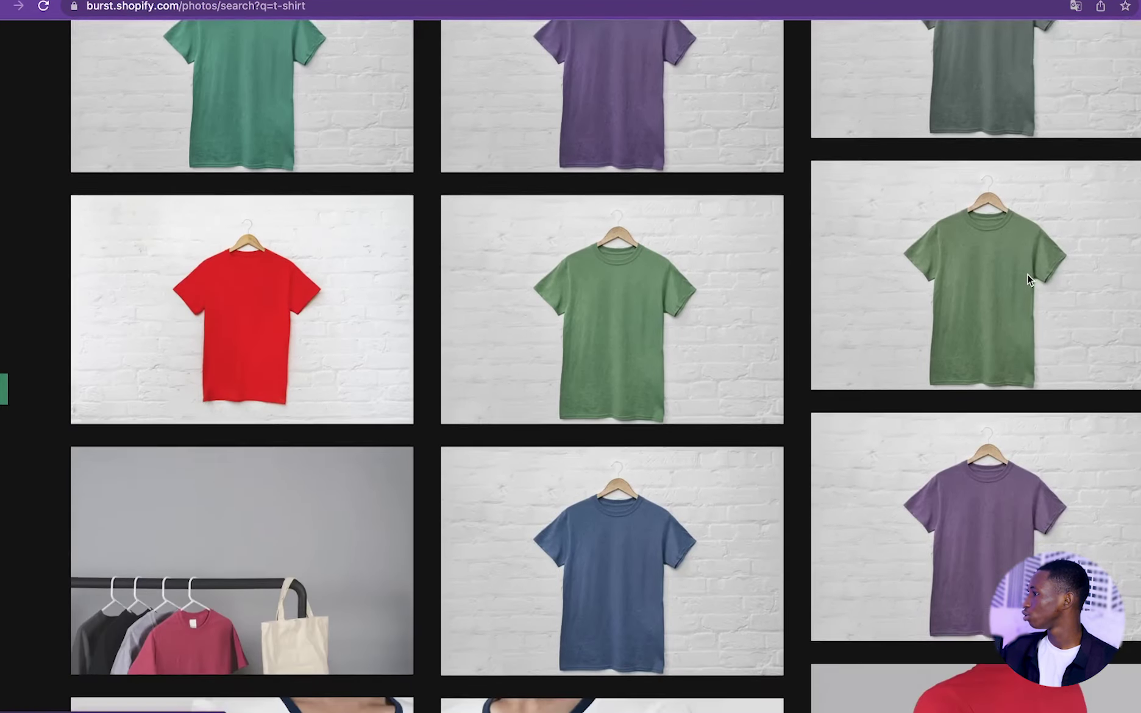
pyautogui.scroll(-5, 1029, 279)
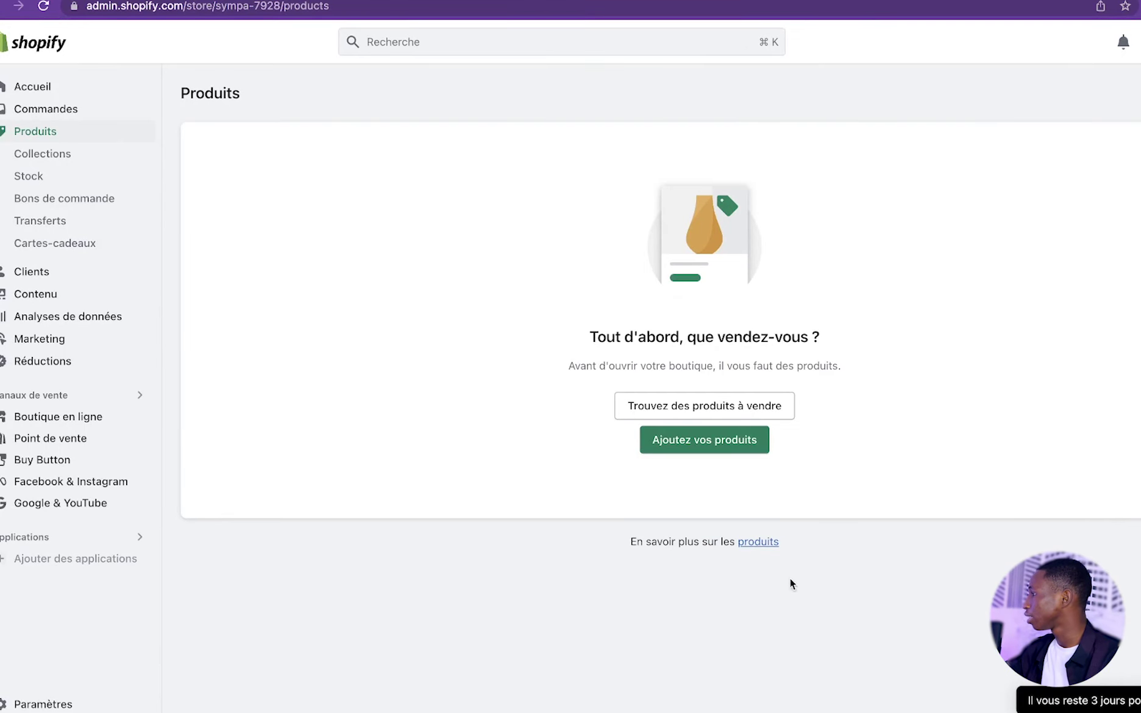
# Start adding a new product in the Shopify admin and enter "TJJJ" as its title.
pyautogui.click(744, 442)
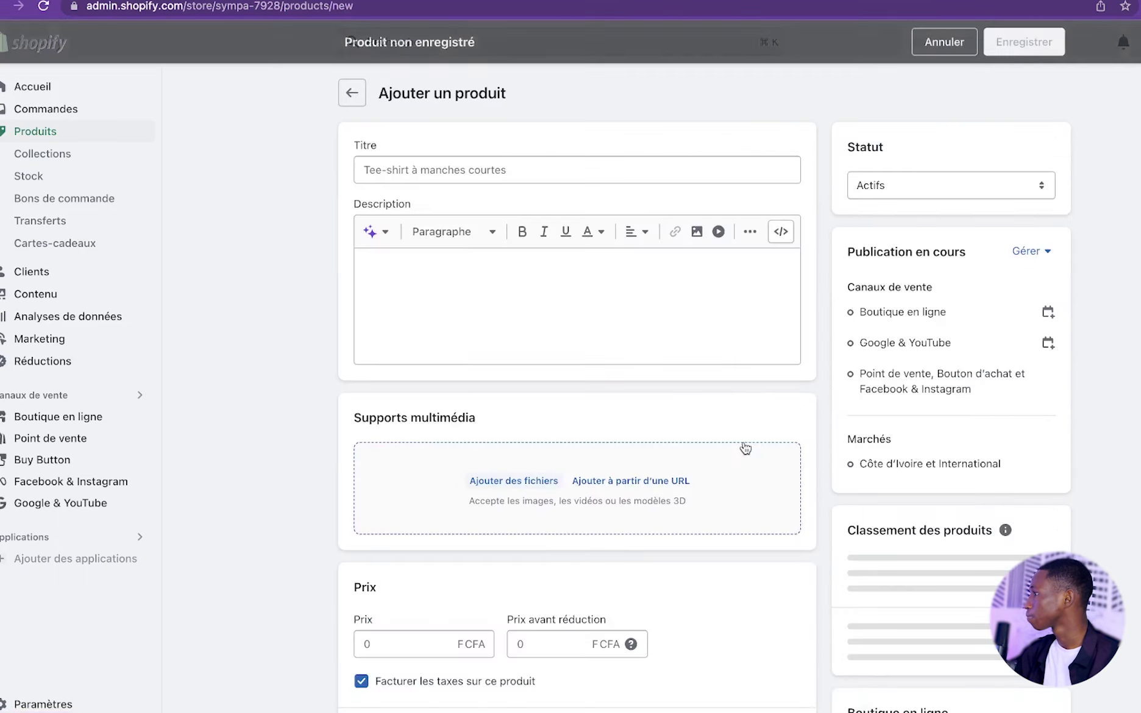
pyautogui.click(647, 175)
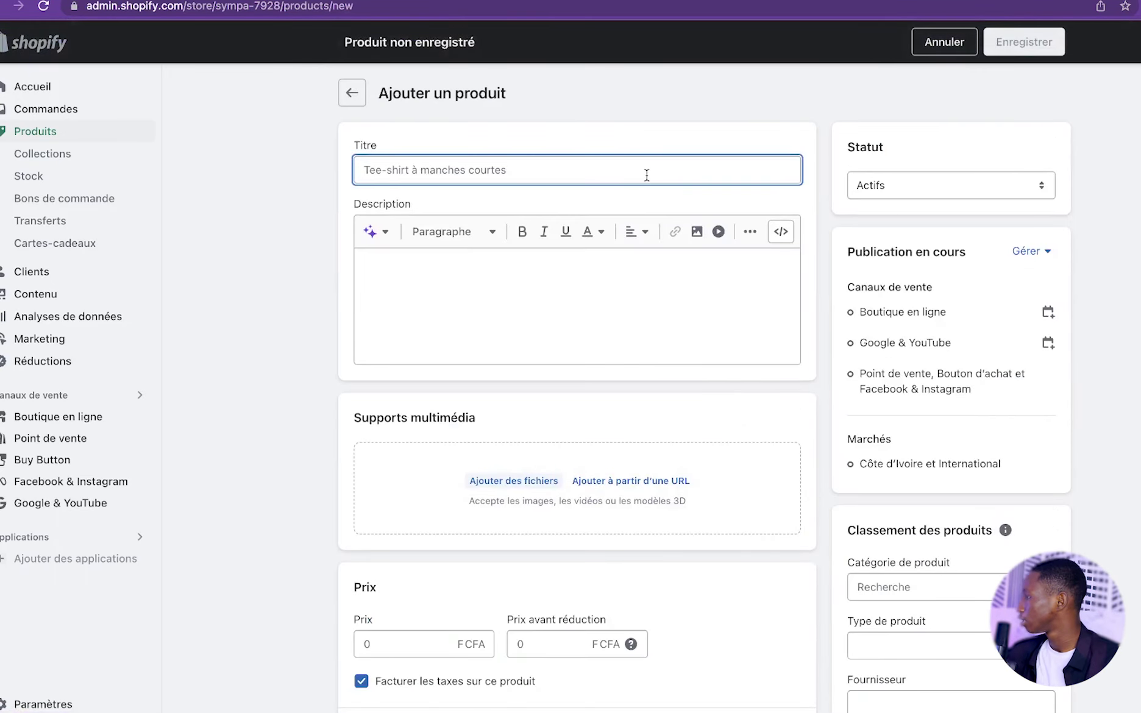
pyautogui.write('S')
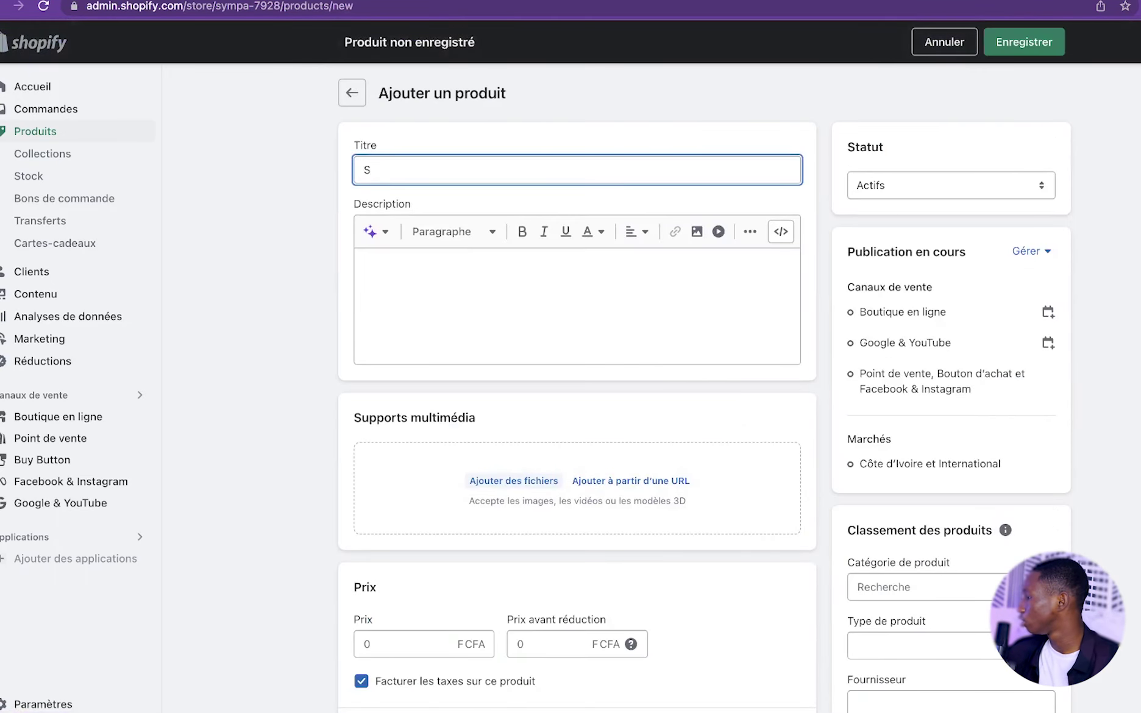
pyautogui.press('BackSpace')
pyautogui.write('TJJJ')
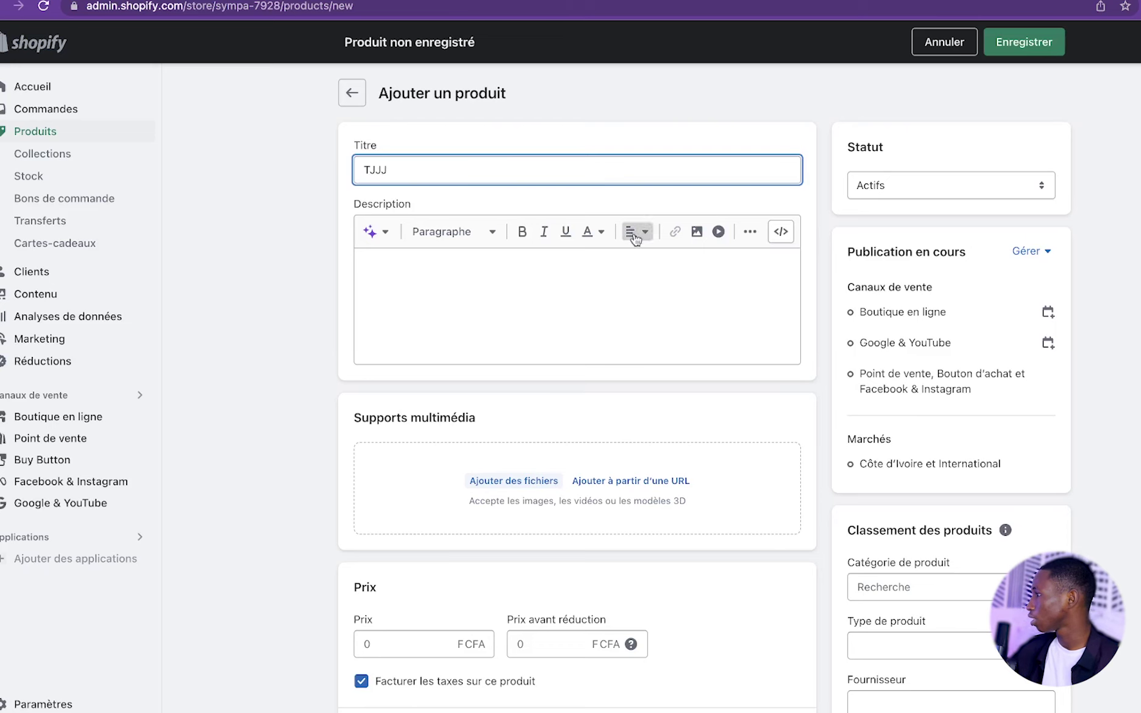
pyautogui.scroll(-2, 619, 323)
pyautogui.click(513, 256)
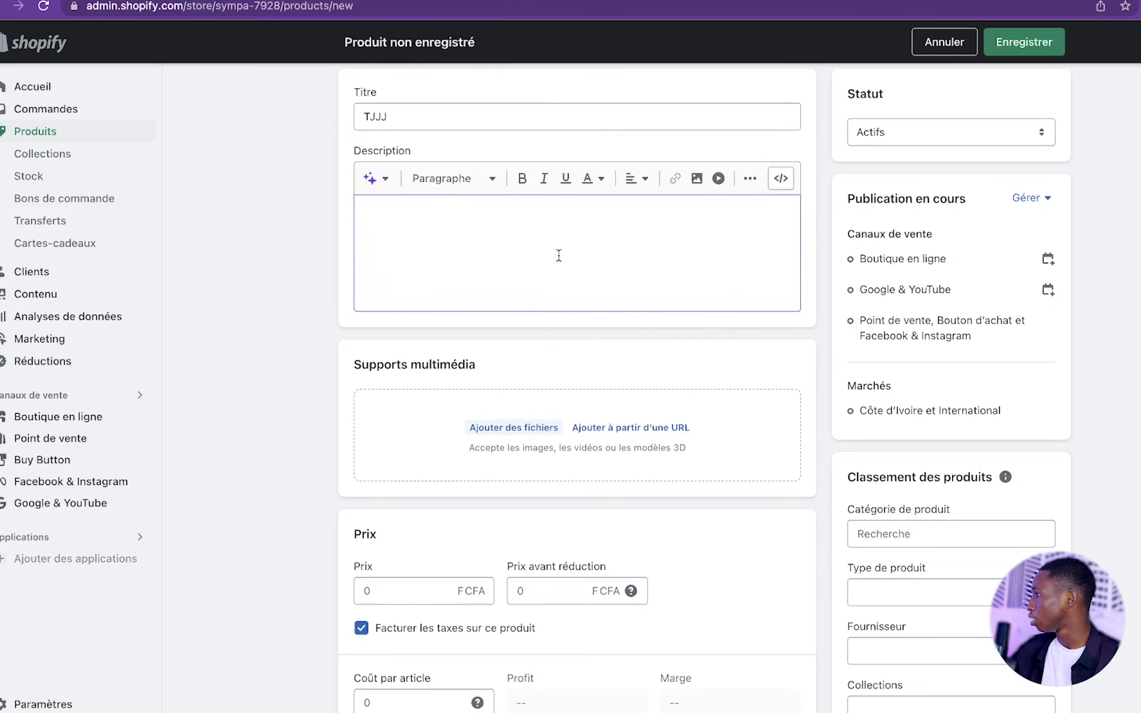
pyautogui.scroll(-5, 559, 255)
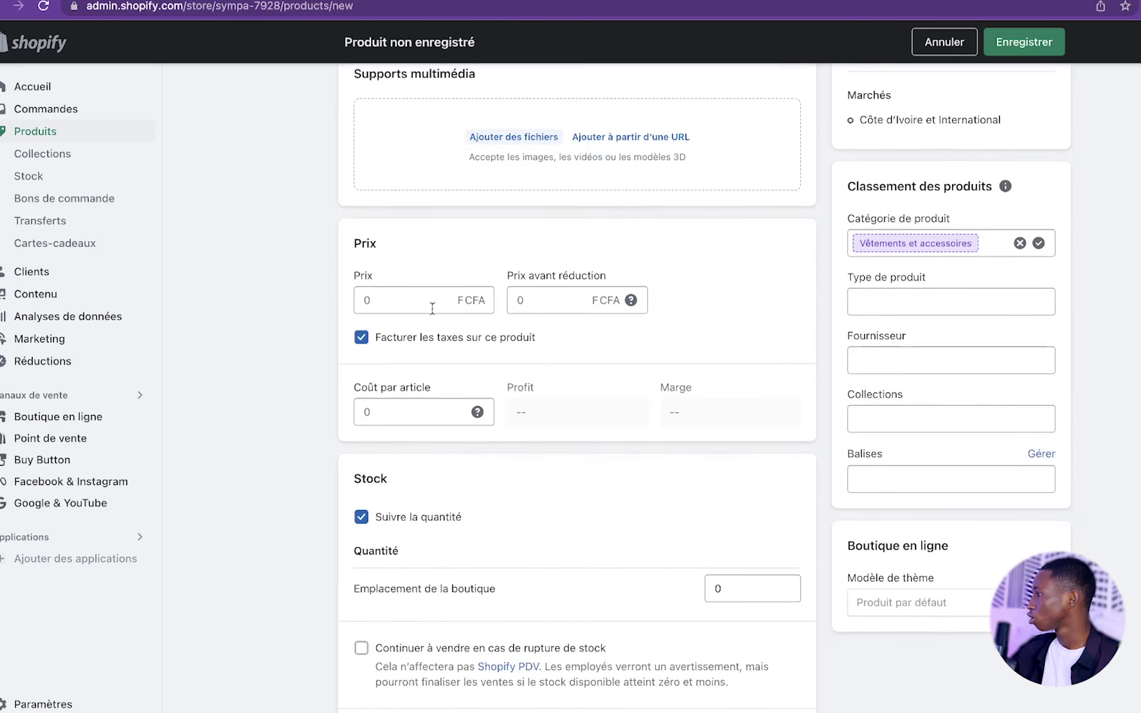
pyautogui.click(433, 309)
pyautogui.scroll(-5, 438, 299)
pyautogui.click(738, 267)
pyautogui.press('BackSpace')
pyautogui.write('16')
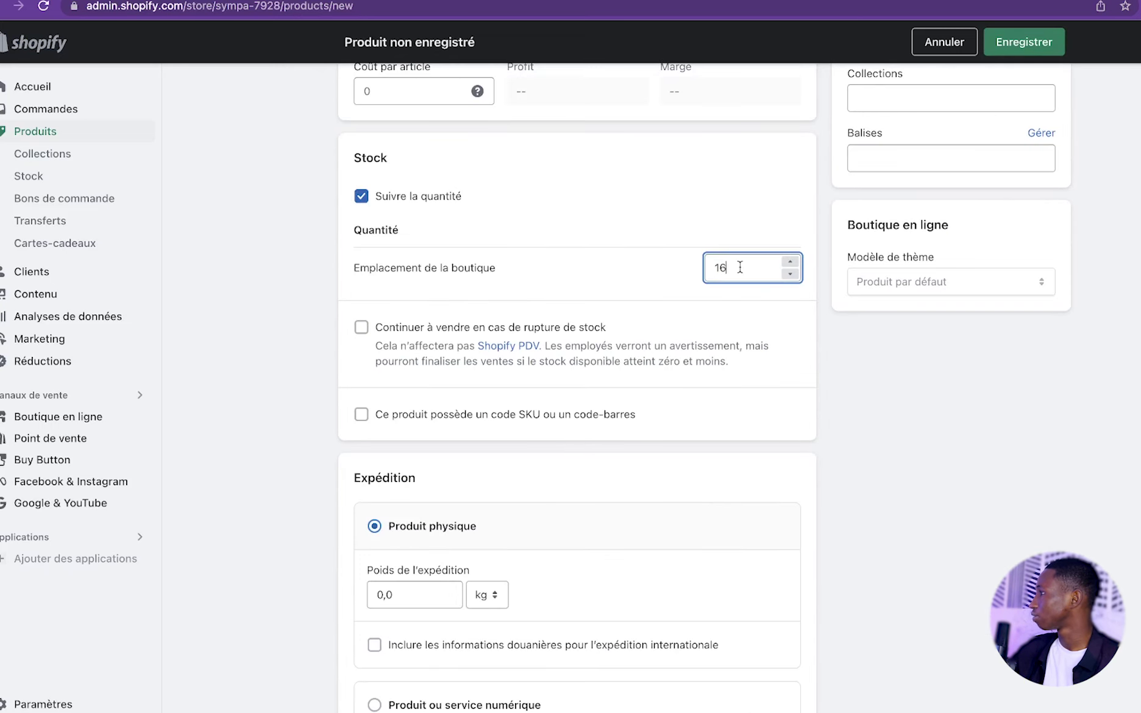
pyautogui.scroll(10, 752, 224)
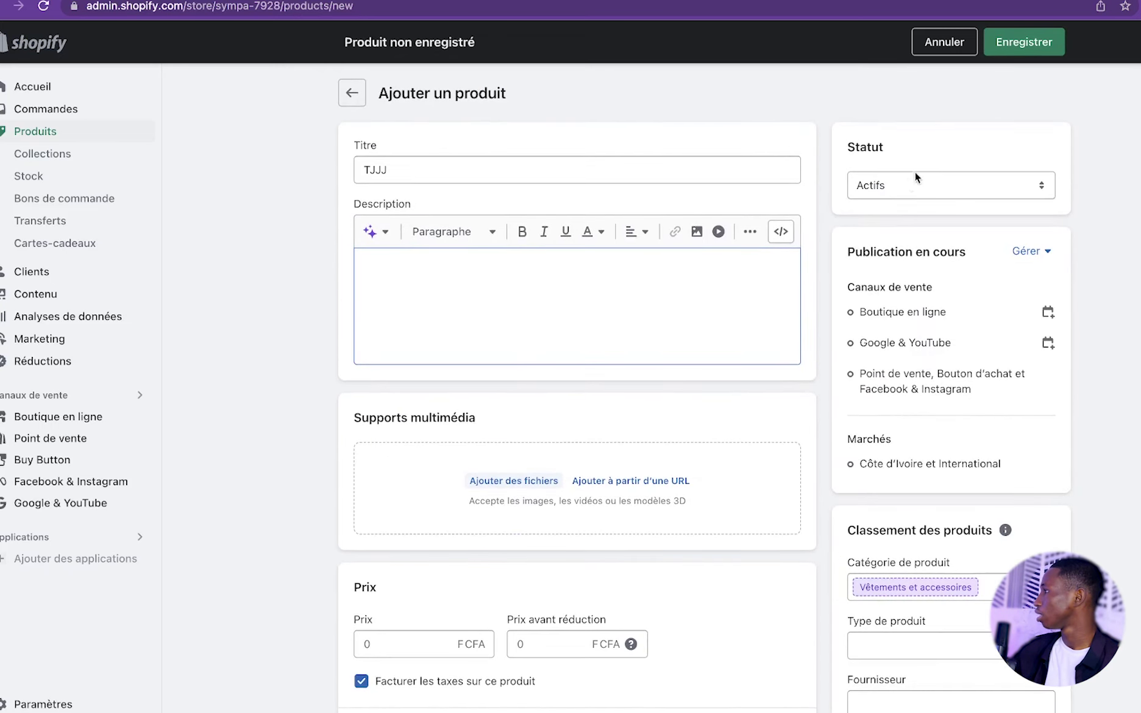
pyautogui.click(953, 42)
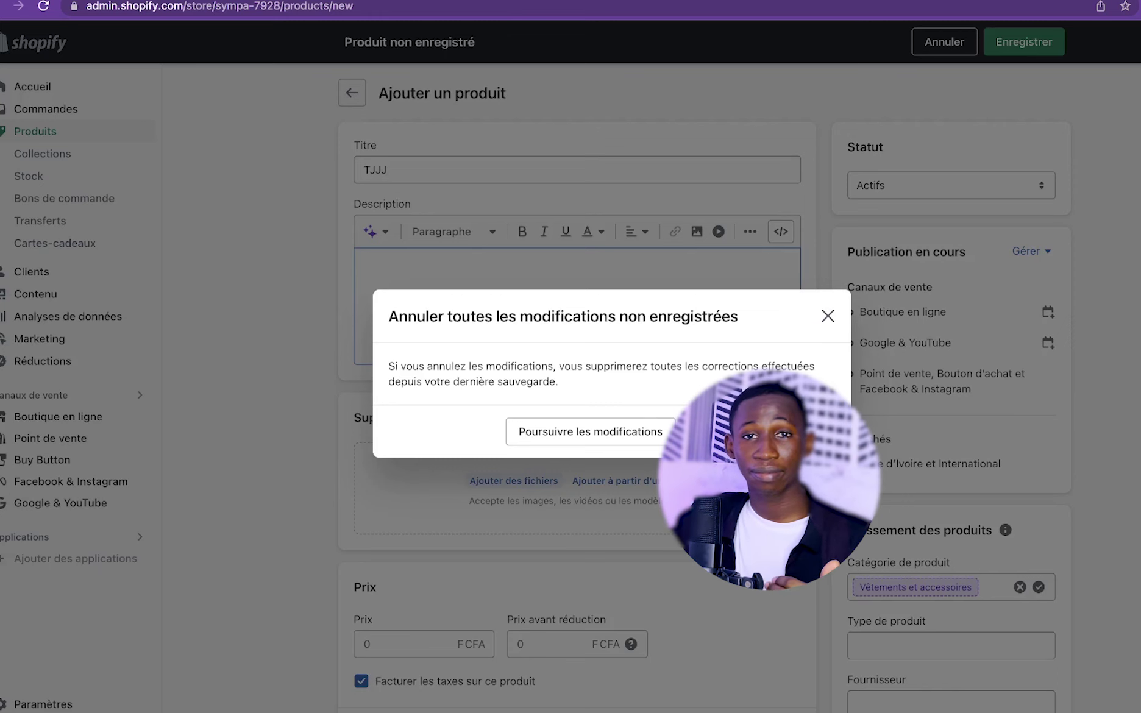
pyautogui.click(762, 431)
# Find the DSers-AliExpress Dropshipping app in the Shopify App Store and install it on the store.
pyautogui.click(697, 406)
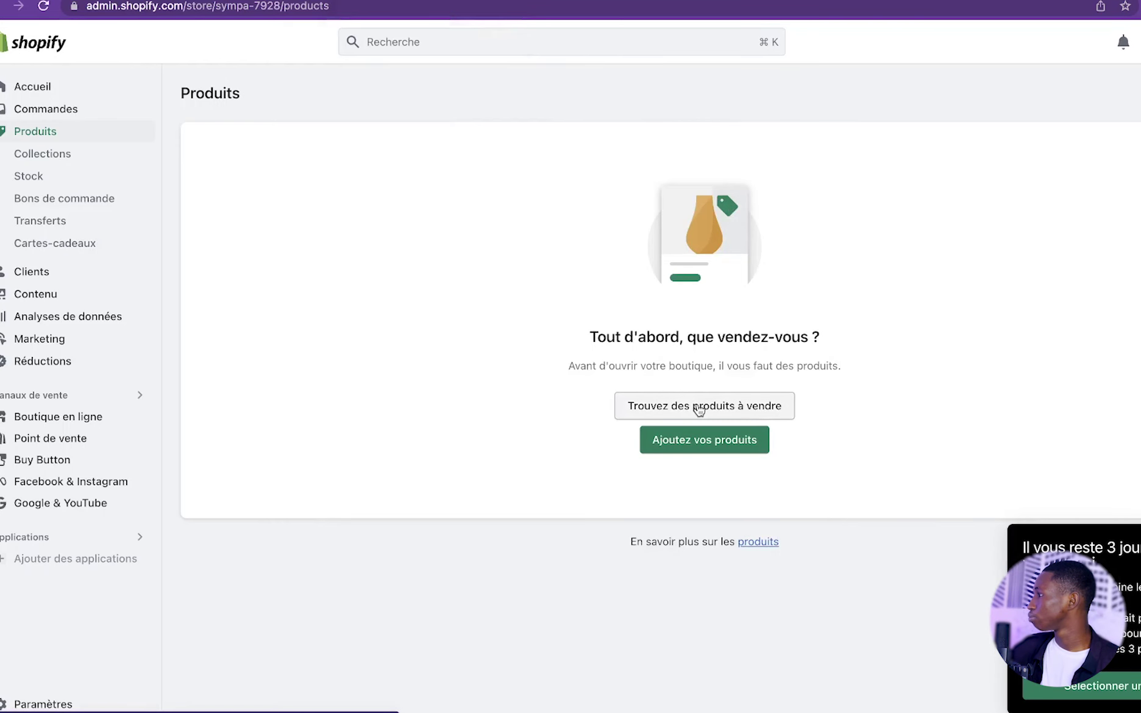
pyautogui.click(399, 49)
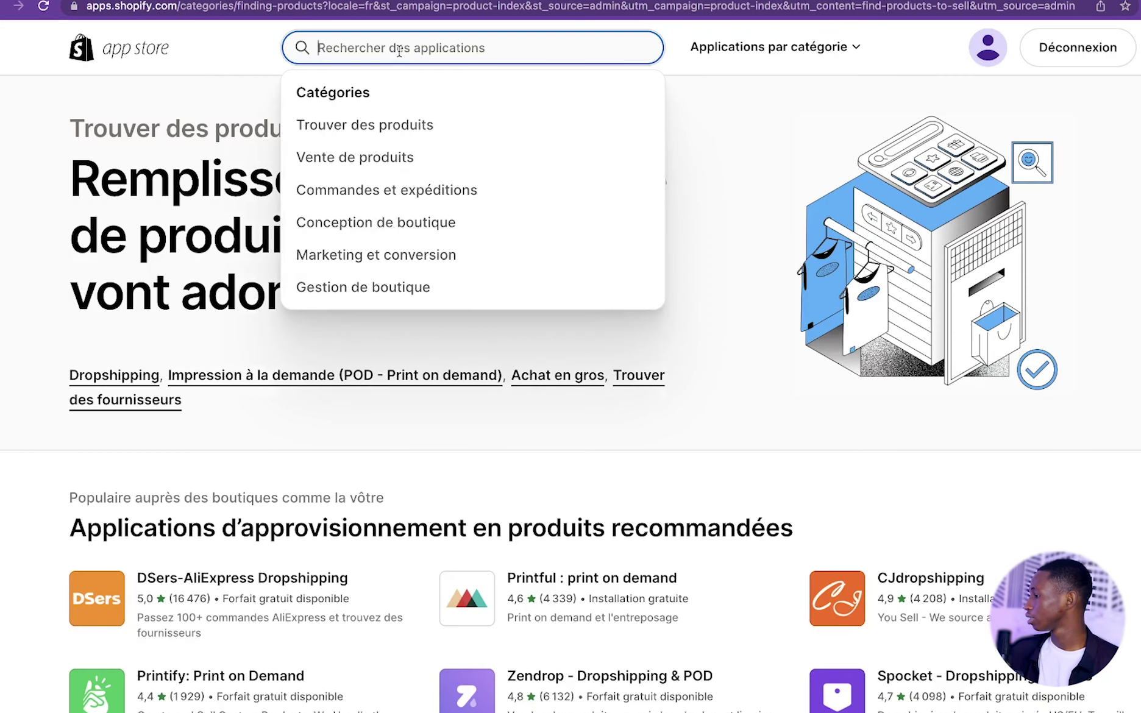
pyautogui.write('DSERS')
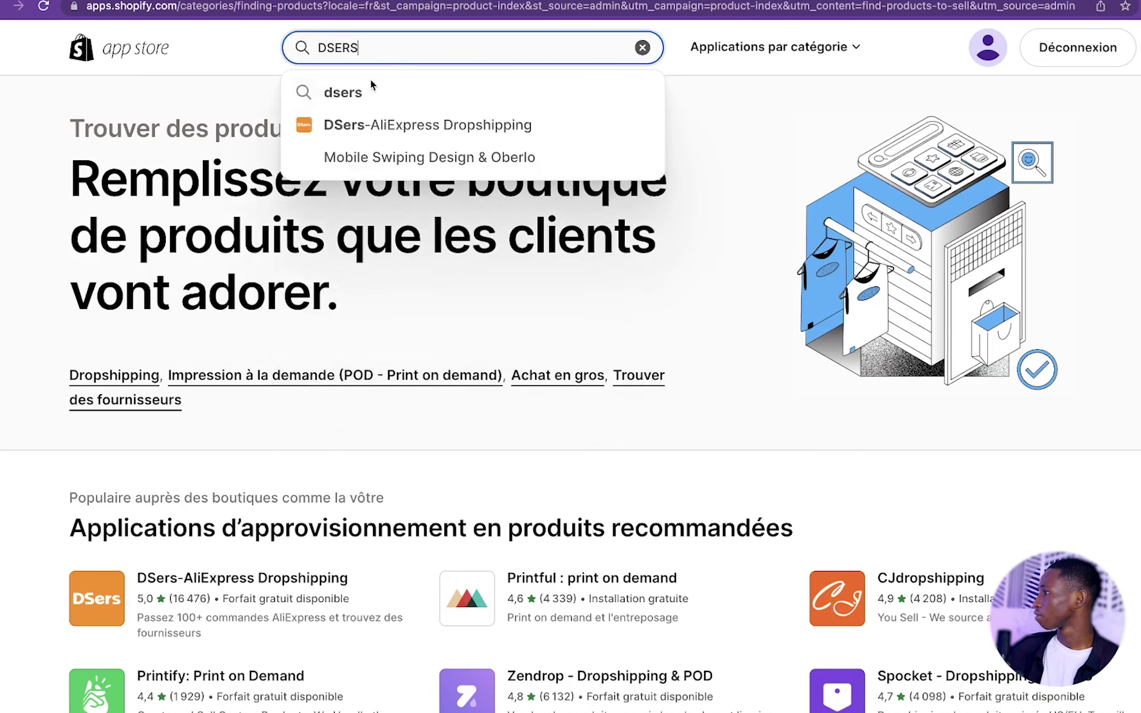
pyautogui.click(370, 125)
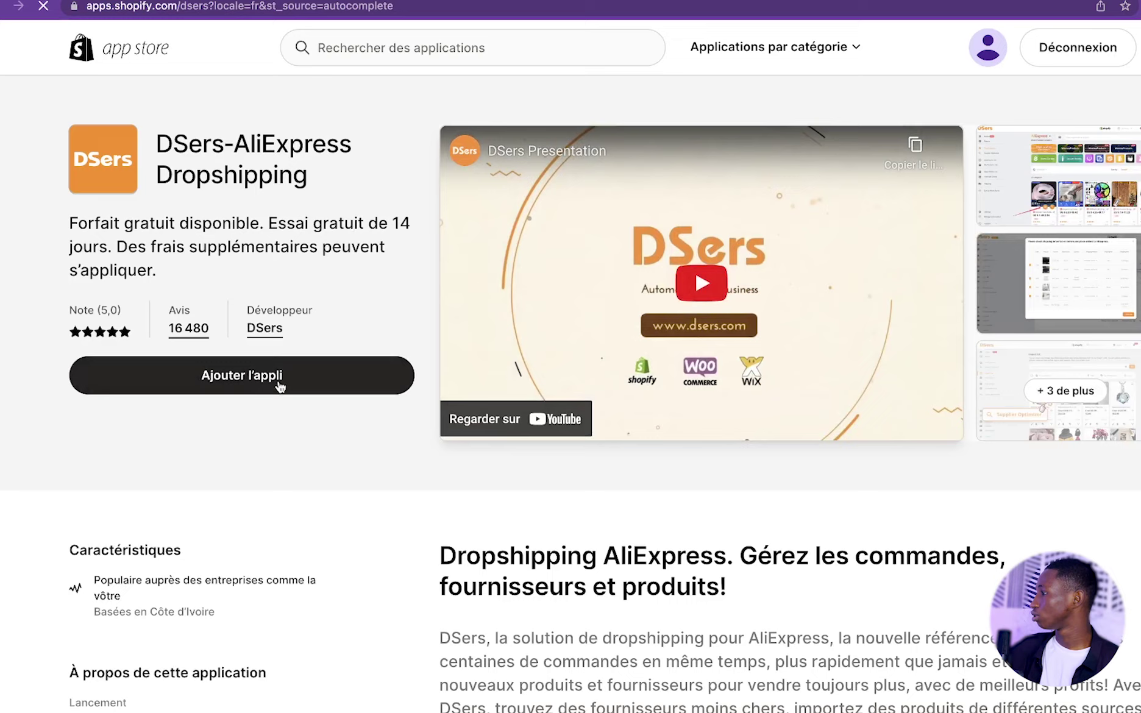
pyautogui.click(280, 386)
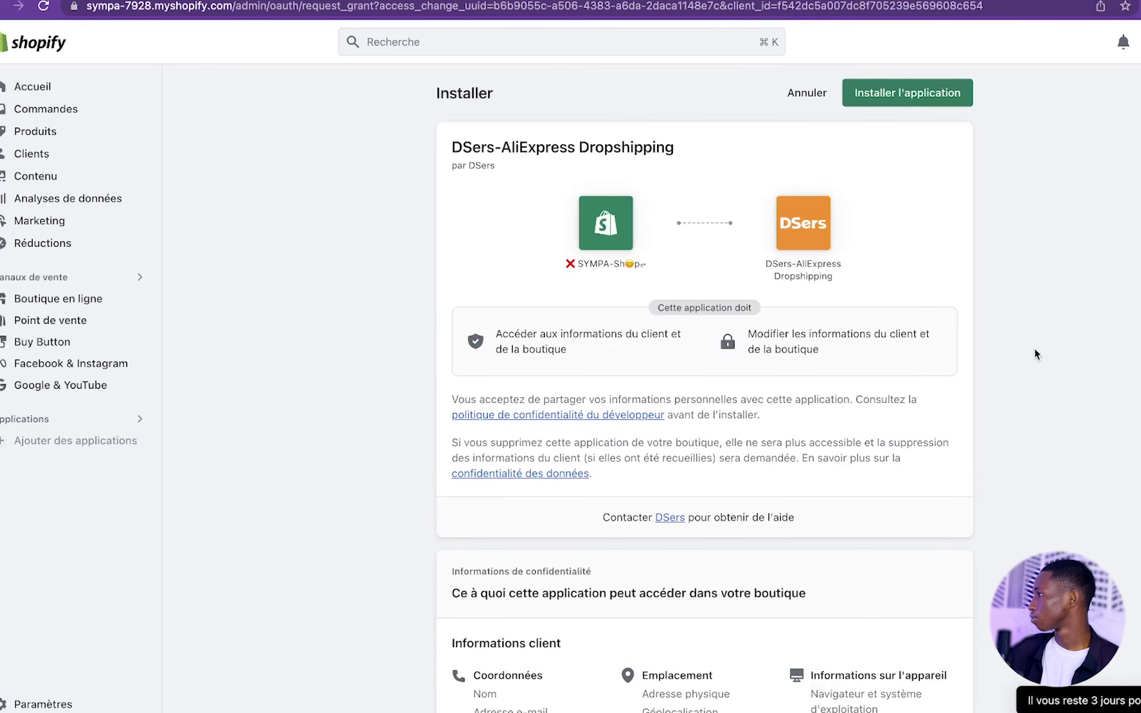
pyautogui.click(913, 92)
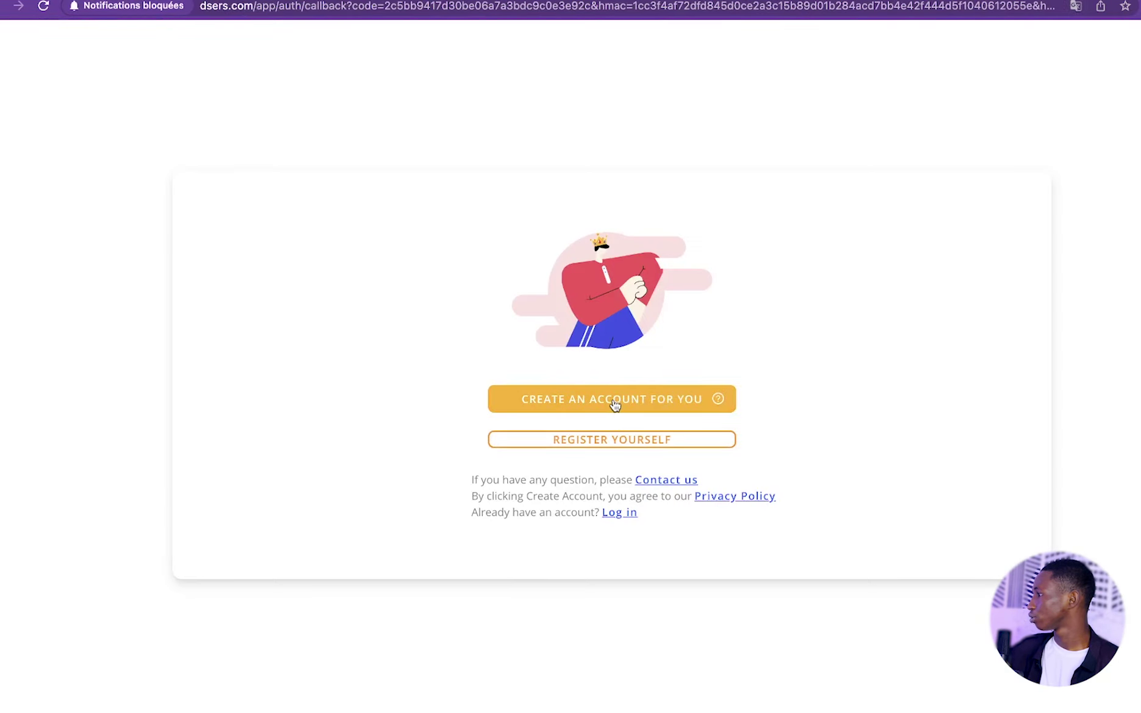
# Create a DSers account on the free Basic plan and authorize its link to AliExpress.
pyautogui.click(614, 405)
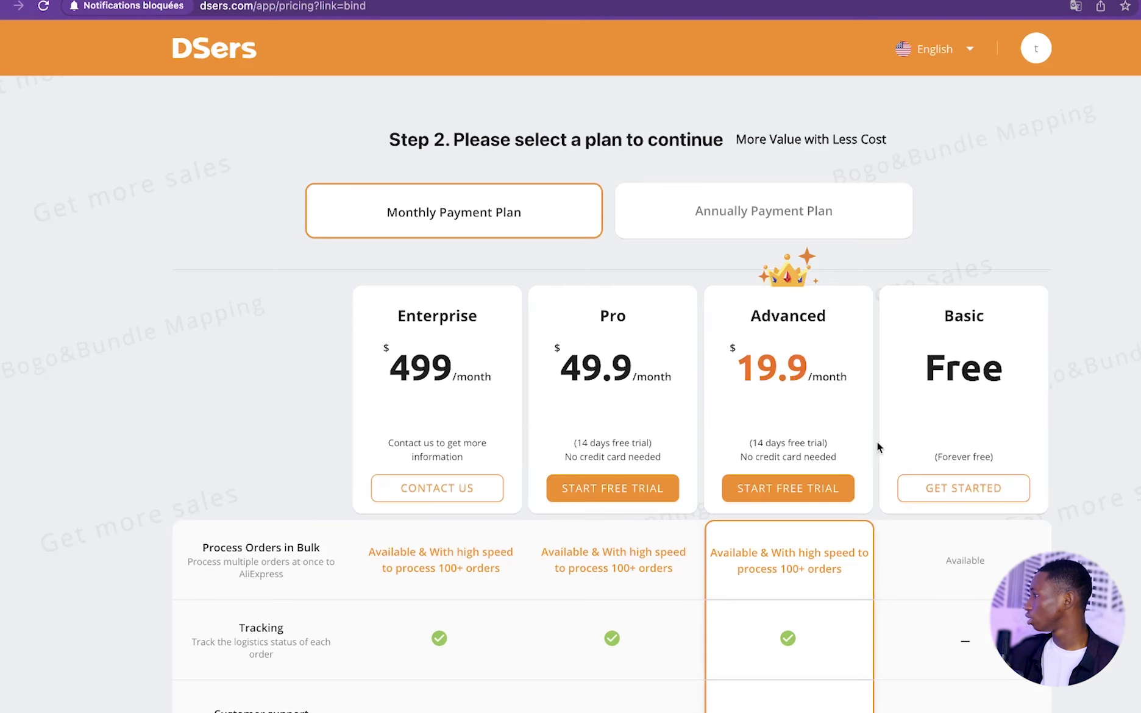
pyautogui.click(962, 483)
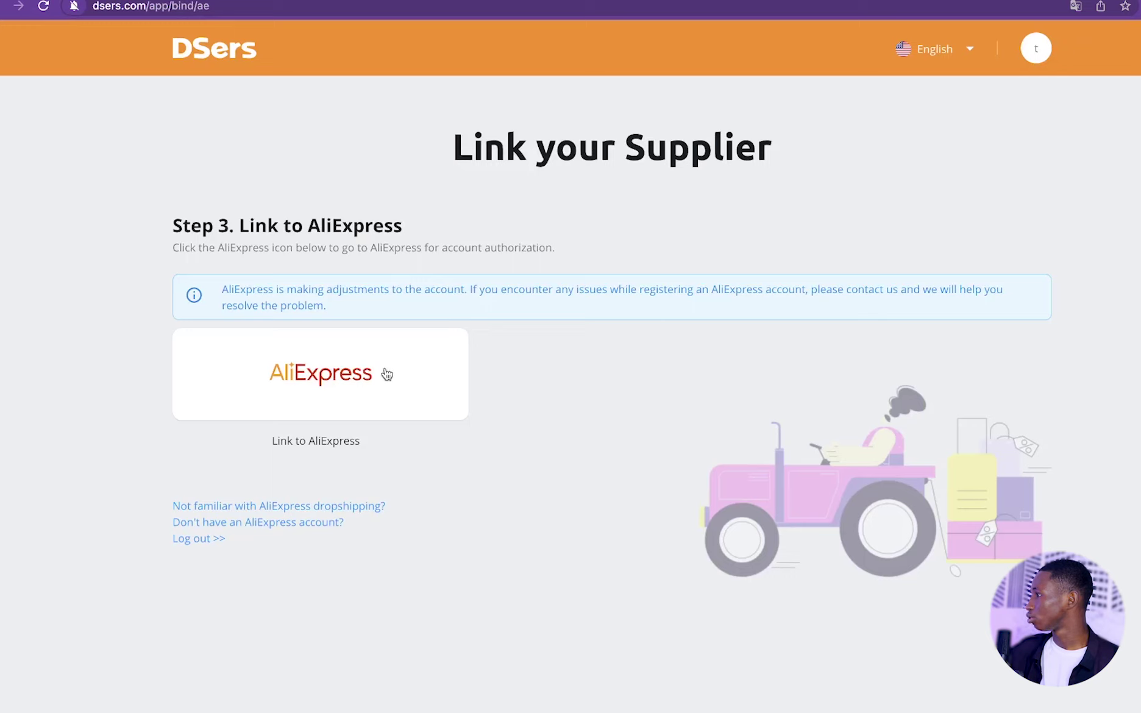
pyautogui.click(357, 376)
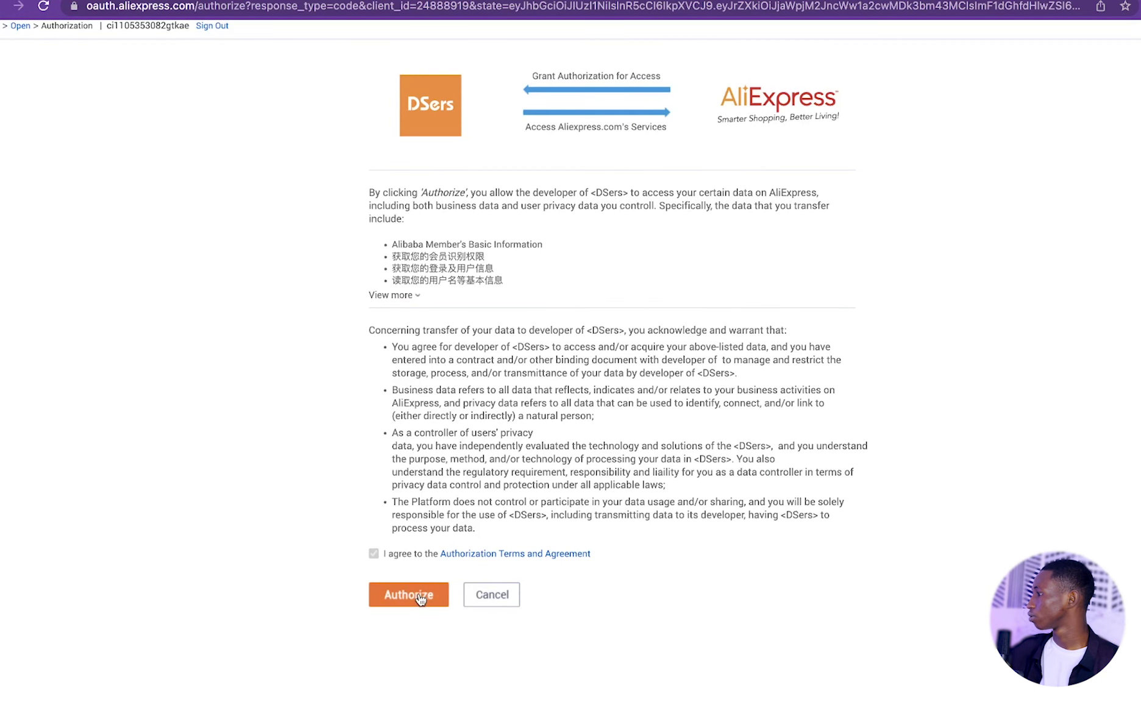
pyautogui.click(420, 598)
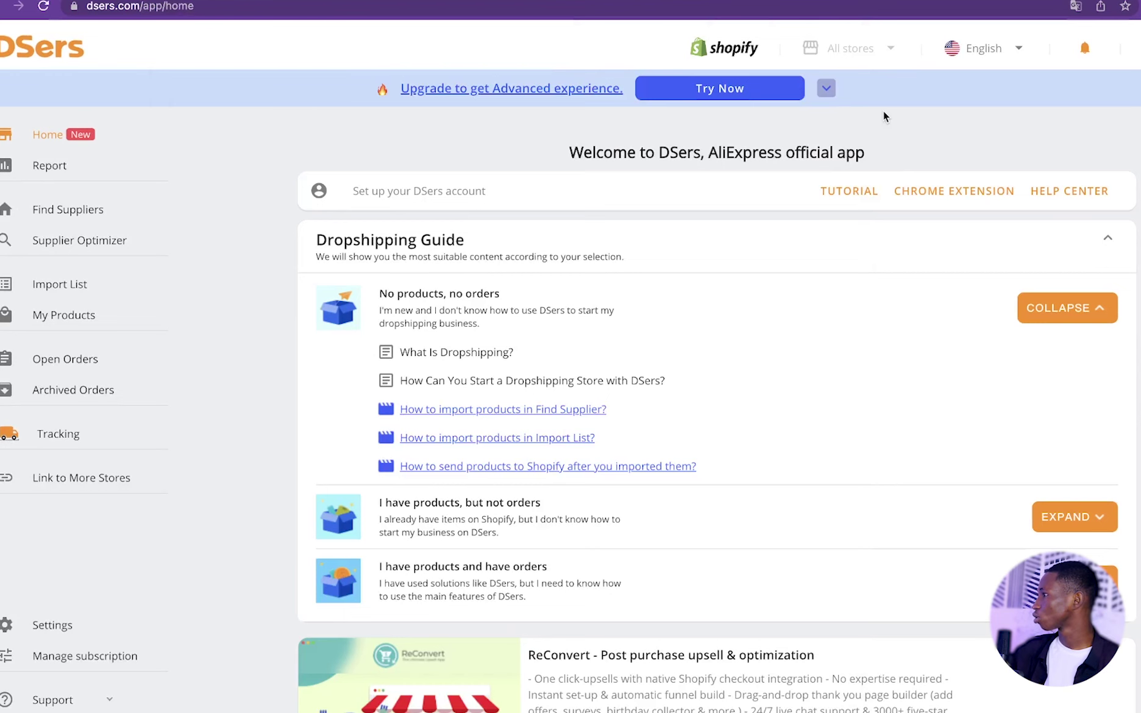
# Switch the DSers language to Français and search the suppliers for "T-shirt".
pyautogui.click(1008, 55)
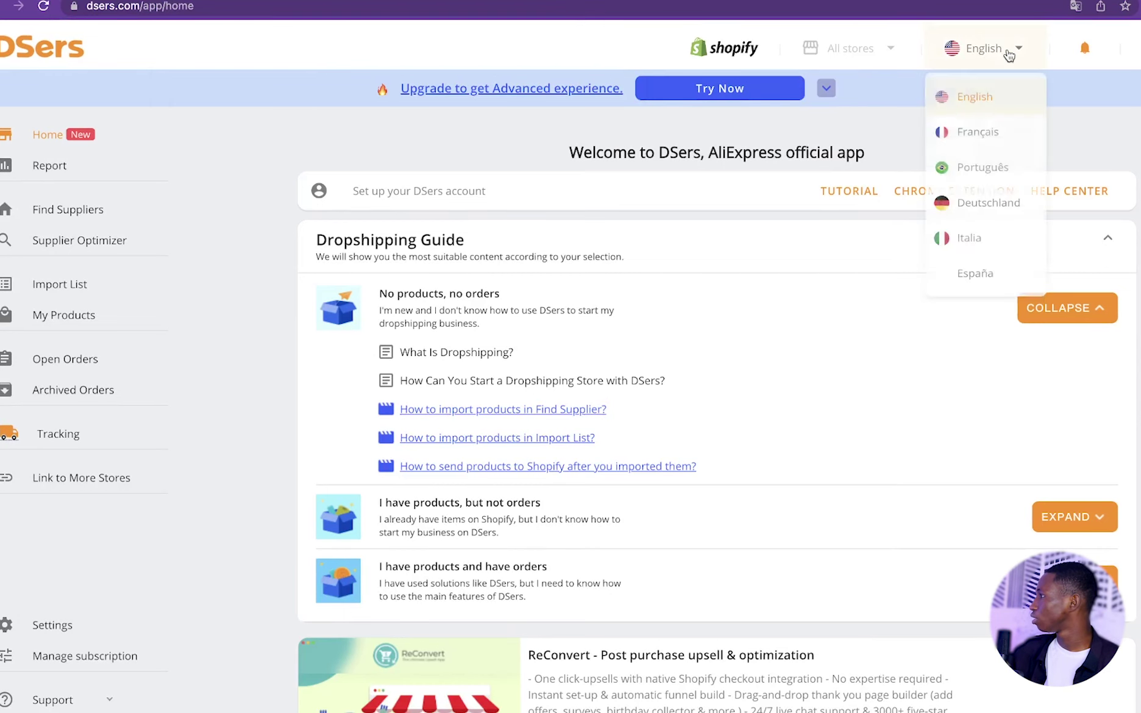
pyautogui.click(987, 134)
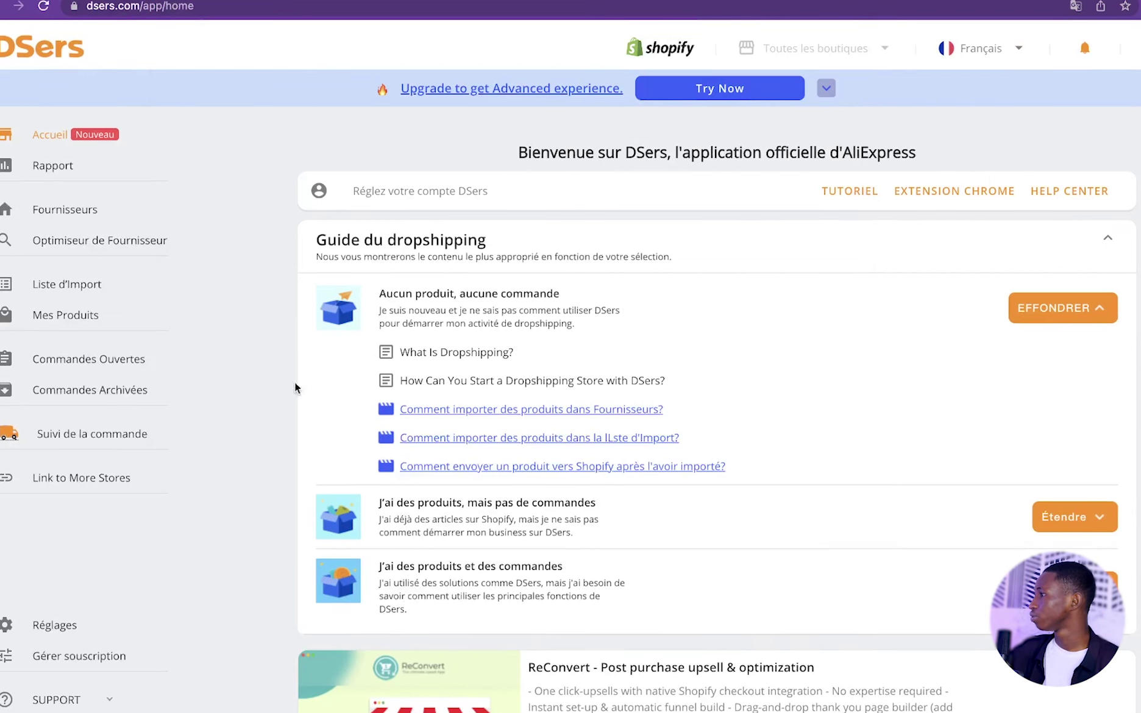
pyautogui.click(58, 213)
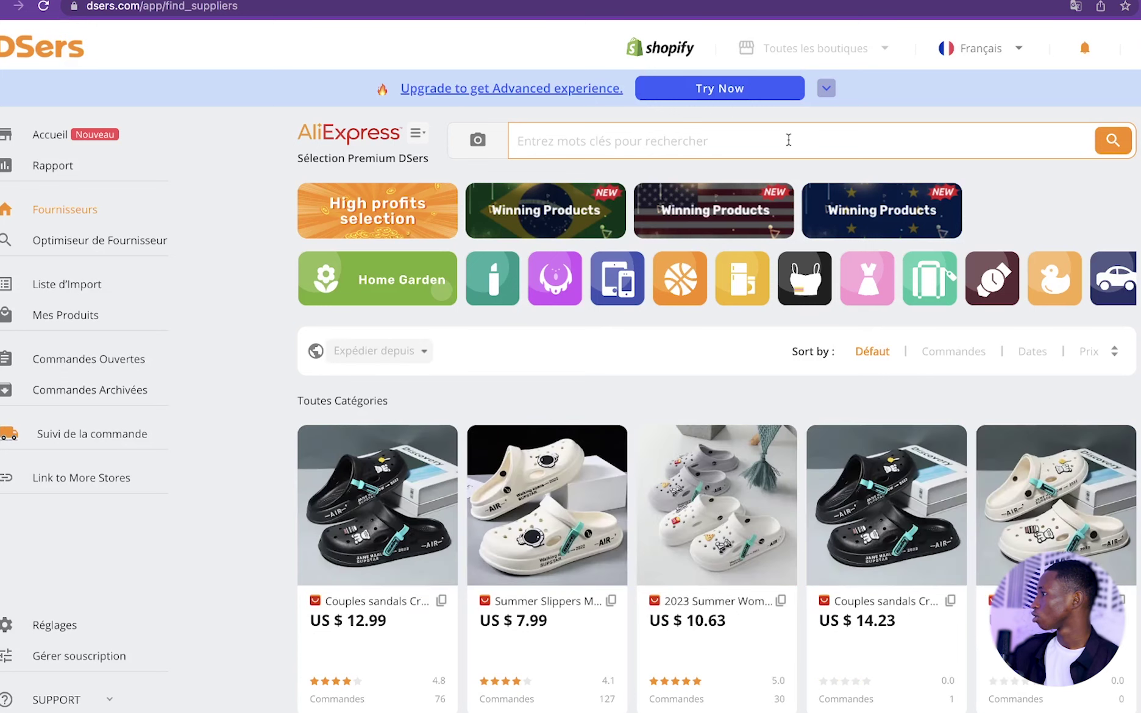
pyautogui.write('T-')
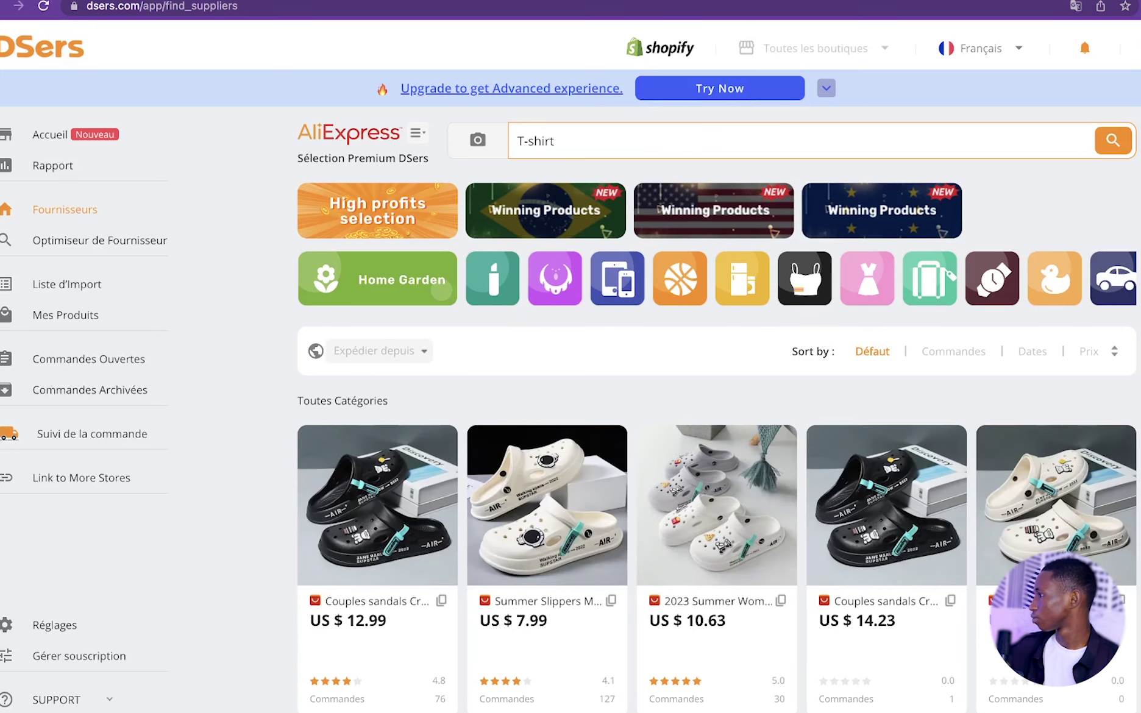
pyautogui.write('shirt')
pyautogui.press('Return')
pyautogui.scroll(-5, 1029, 539)
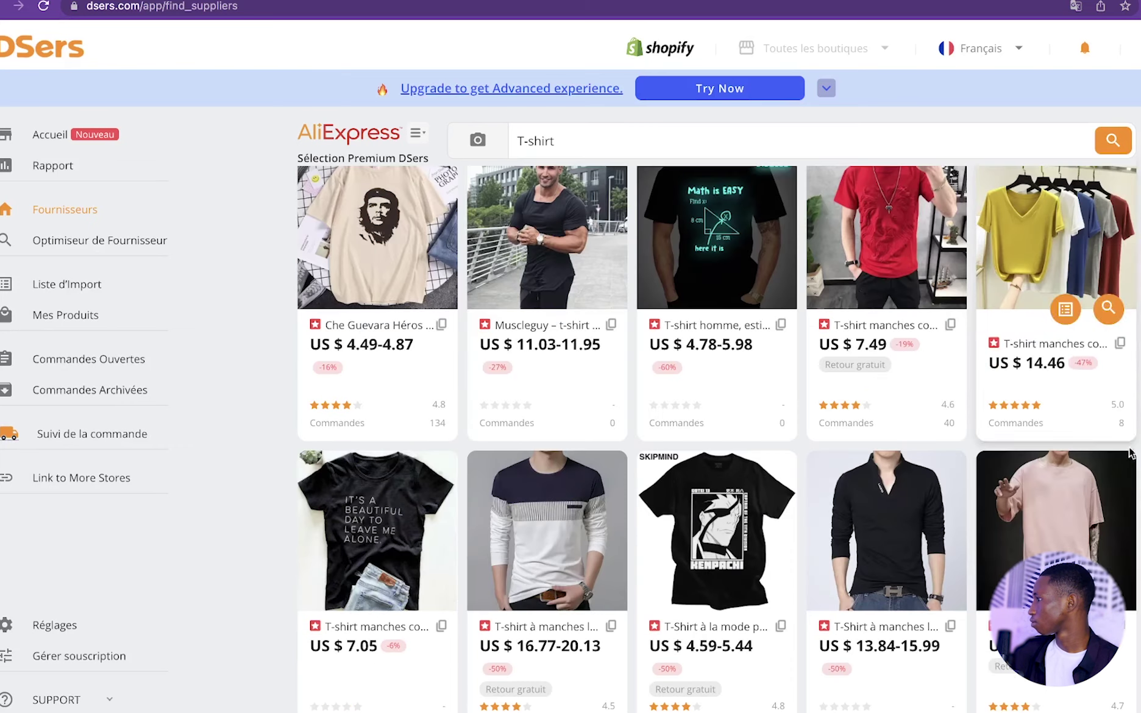
# Open the pink oversized men's T-shirt on AliExpress, copy its page URL and return to DSers.
pyautogui.click(1029, 539)
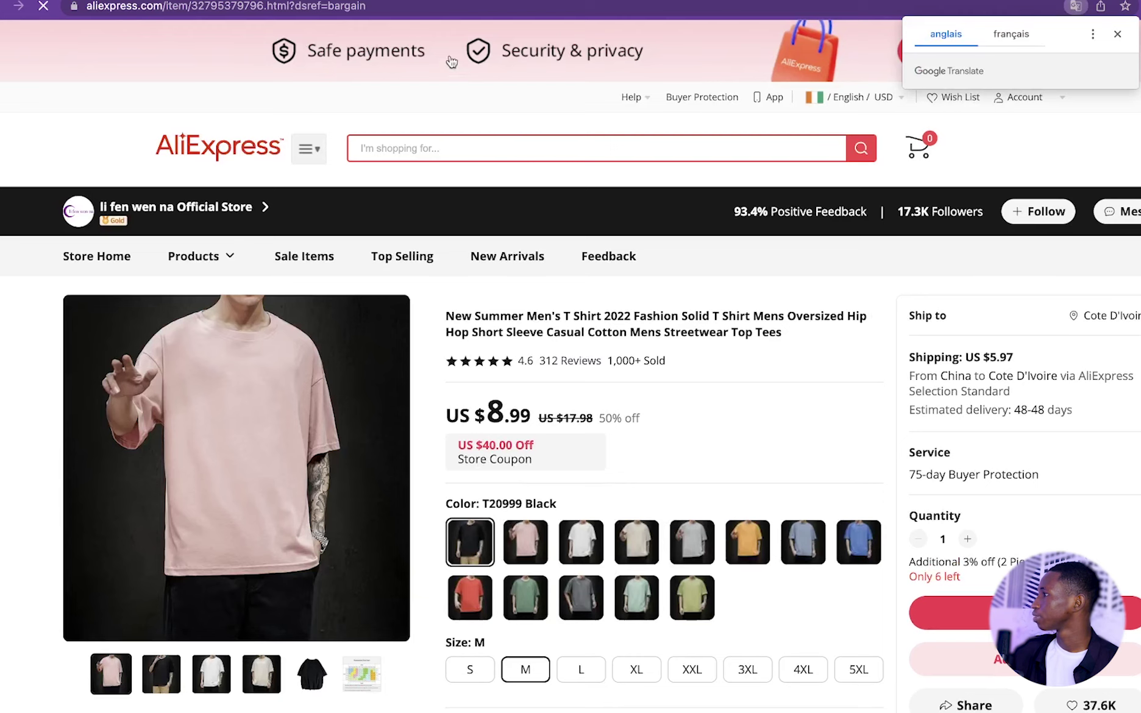
pyautogui.click(423, 8)
pyautogui.rightClick(423, 13)
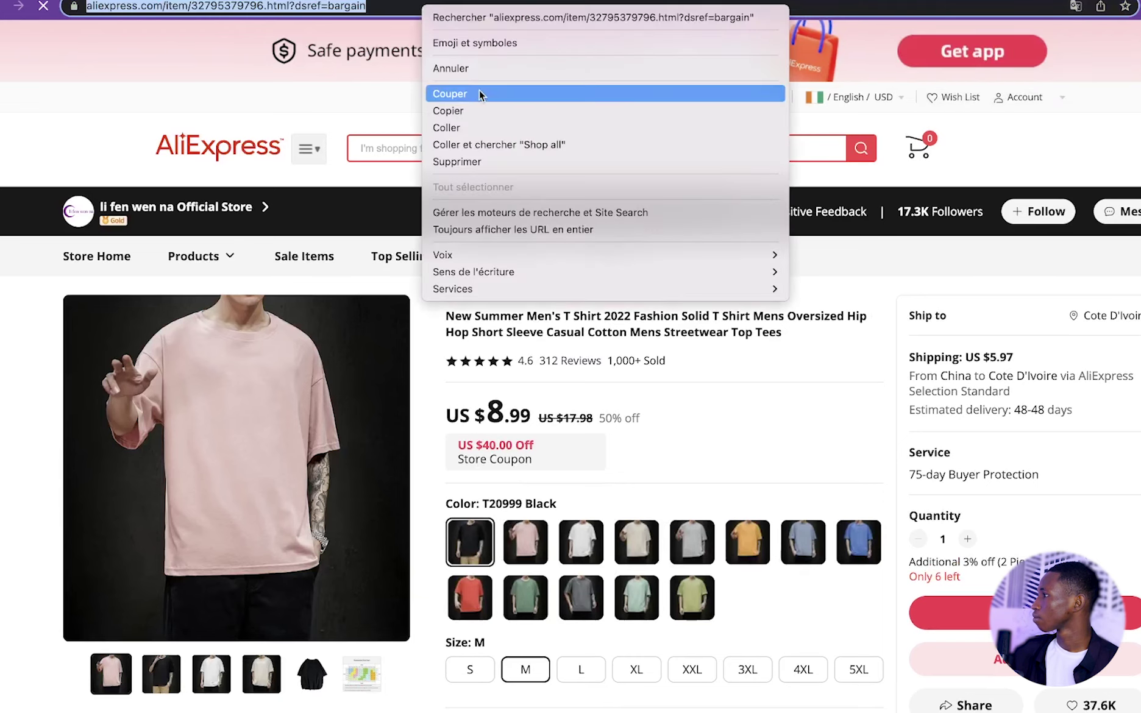
pyautogui.click(484, 110)
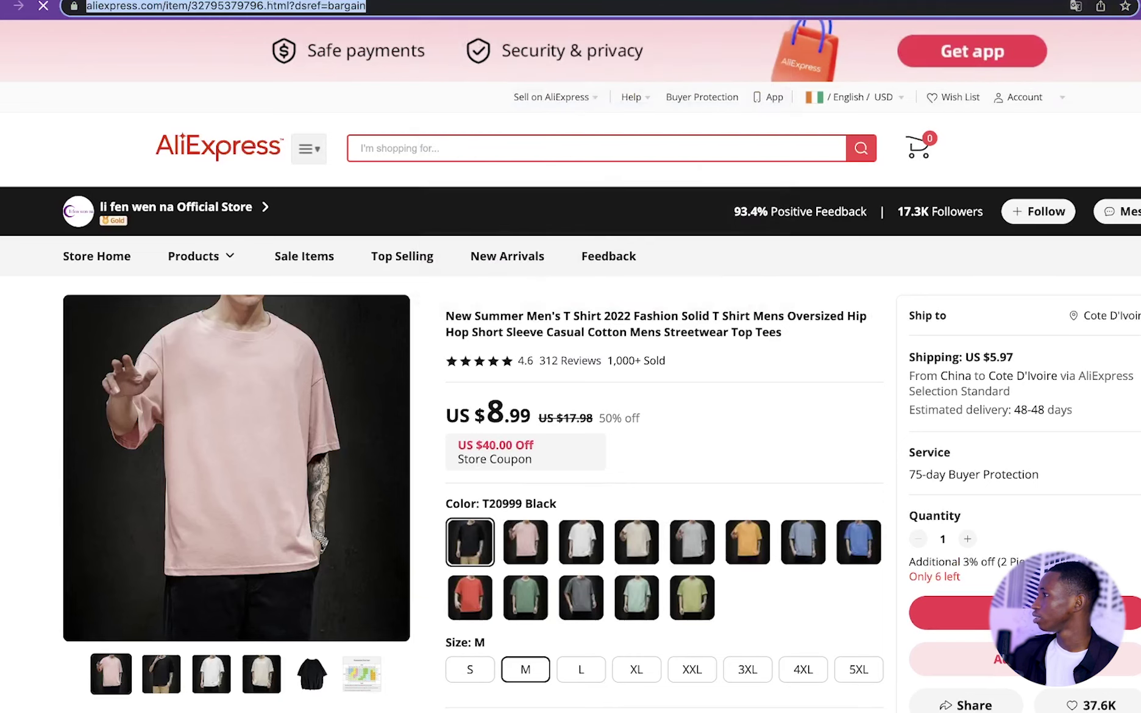
pyautogui.click(281, 1)
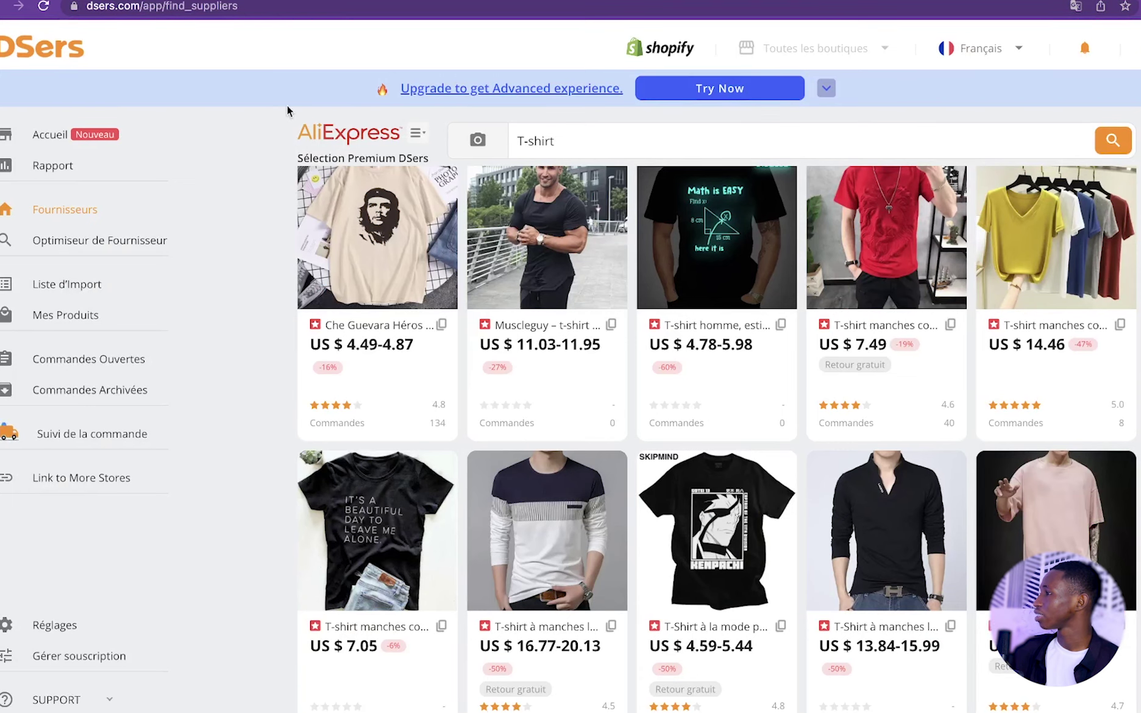
# Import the pink T-shirt into the DSers import list using its copied AliExpress URL.
pyautogui.click(83, 291)
pyautogui.click(948, 168)
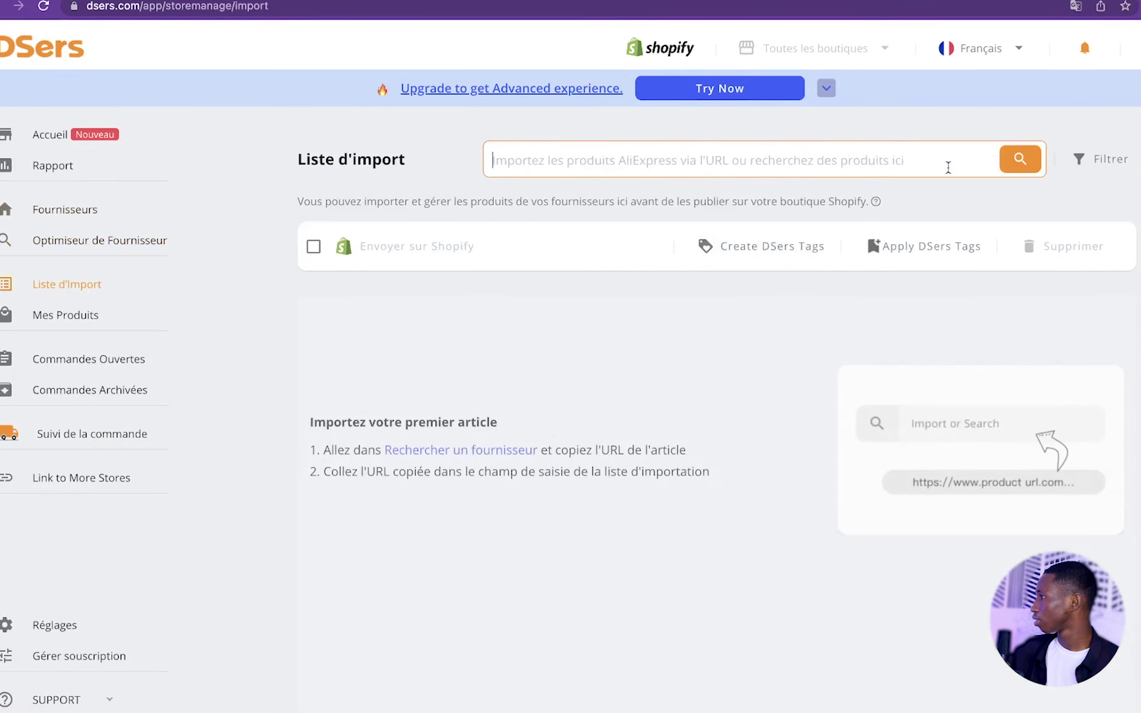
pyautogui.write('https://www.aliexpress.com/item/32795379796.html?dbref=bargain')
pyautogui.press('Return')
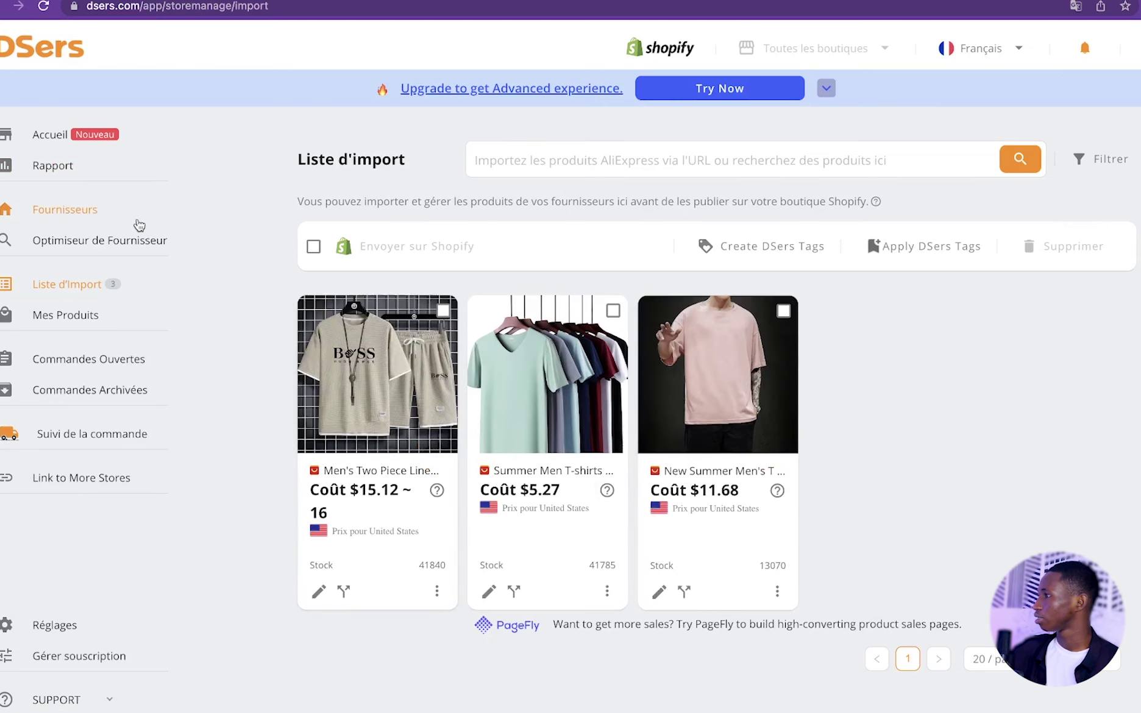
# Search the DSers suppliers for "polo" and look through the product results.
pyautogui.click(125, 225)
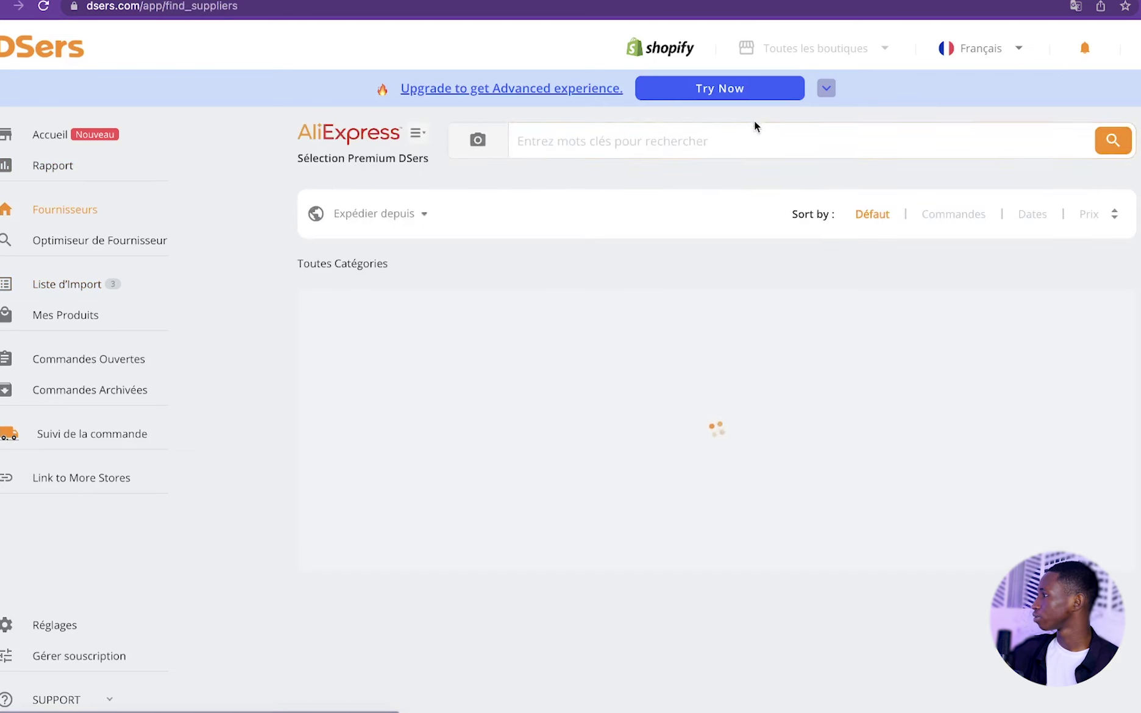
pyautogui.click(754, 133)
pyautogui.write('polo')
pyautogui.press('Return')
pyautogui.scroll(-2, 902, 376)
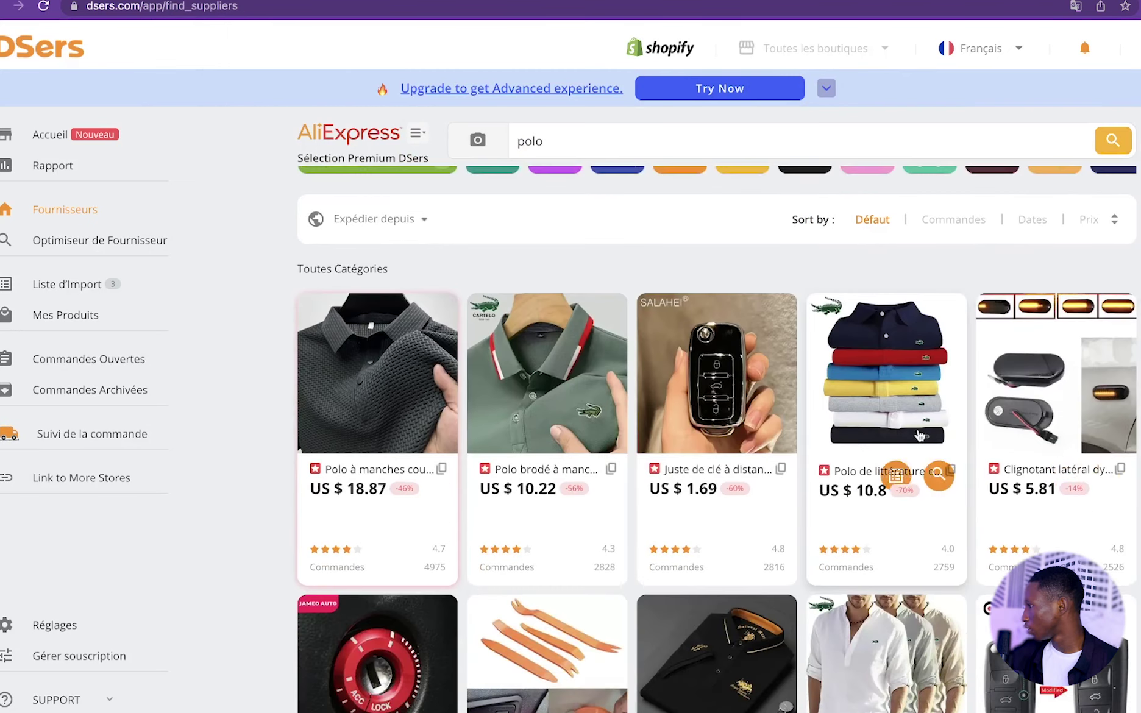
# Open the multicolour stack of embroidered crocodile polos on AliExpress, copy its page URL and return to DSers.
pyautogui.click(903, 375)
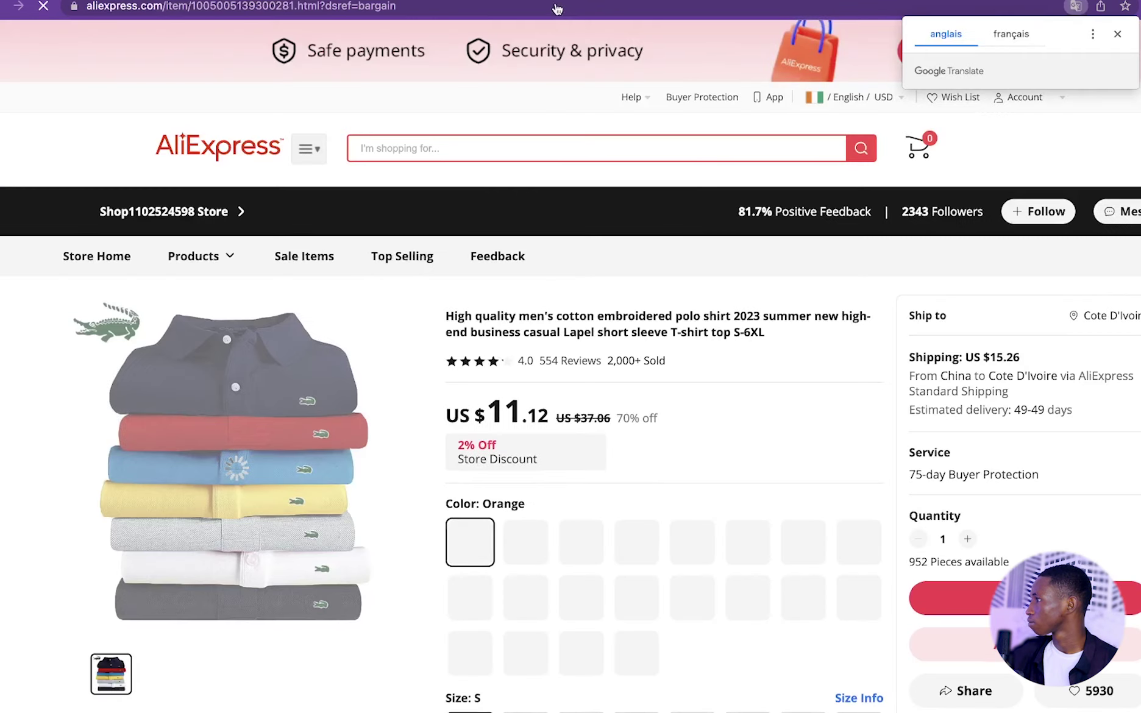
pyautogui.click(556, 7)
pyautogui.hotkey('ctrl', 'c')
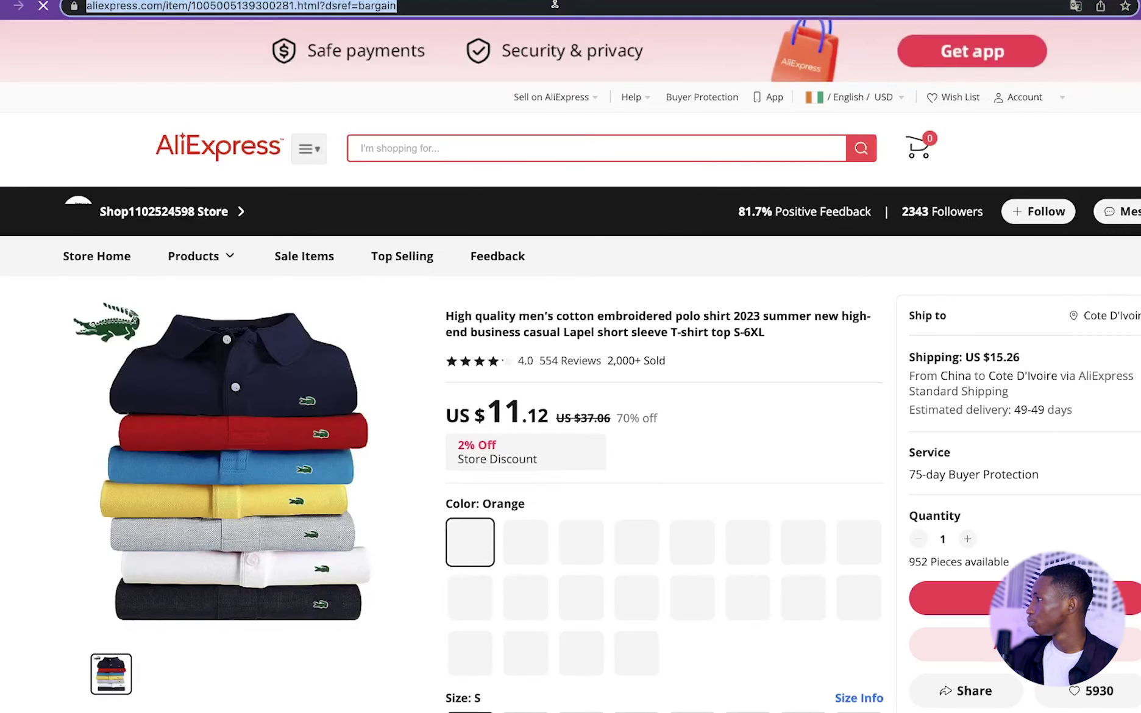
pyautogui.rightClick(515, 6)
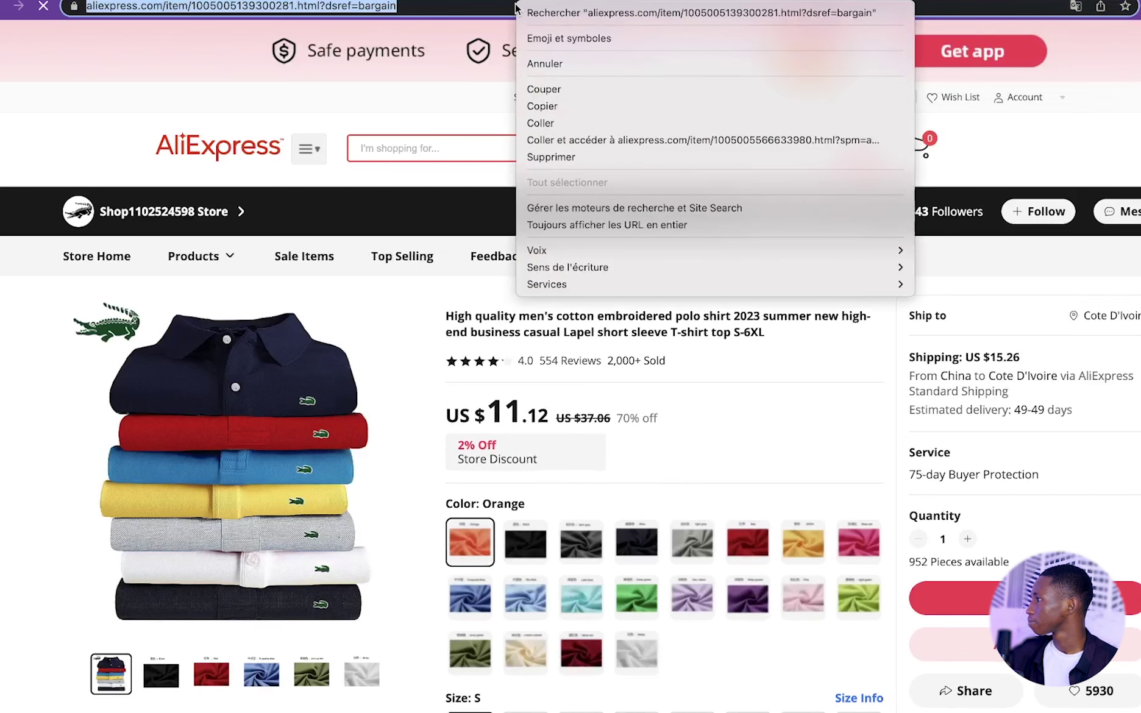
pyautogui.click(567, 106)
pyautogui.click(208, 0)
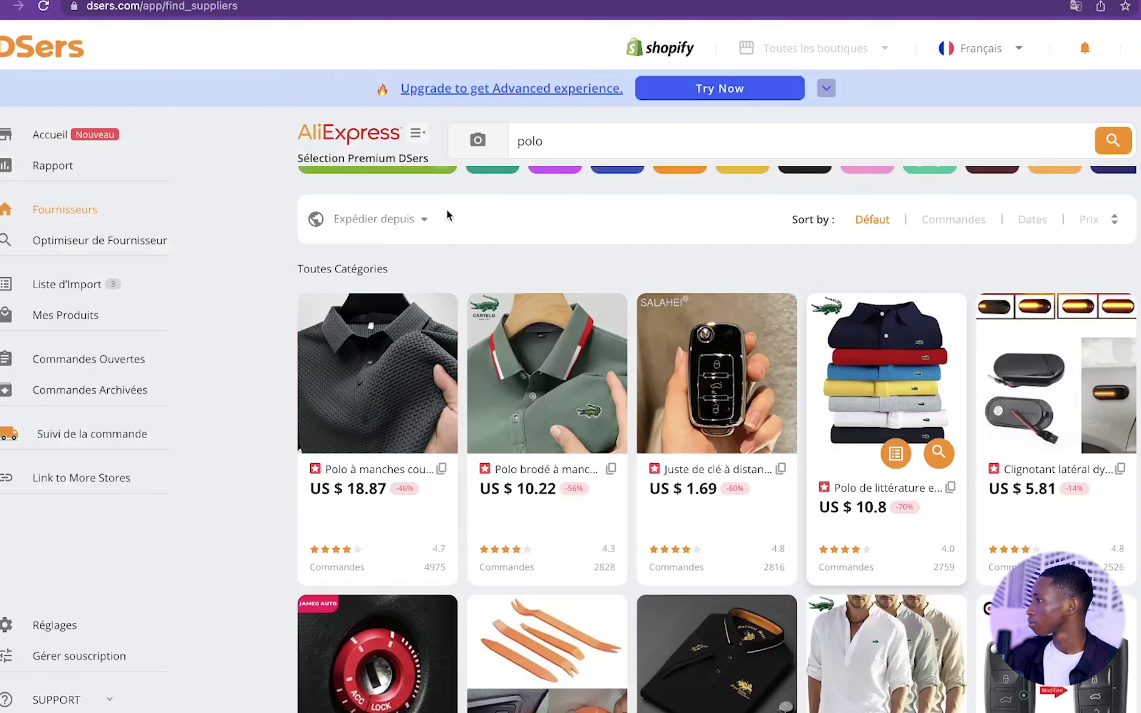
# Import the embroidered polo into the DSers import list using its copied AliExpress URL.
pyautogui.click(86, 287)
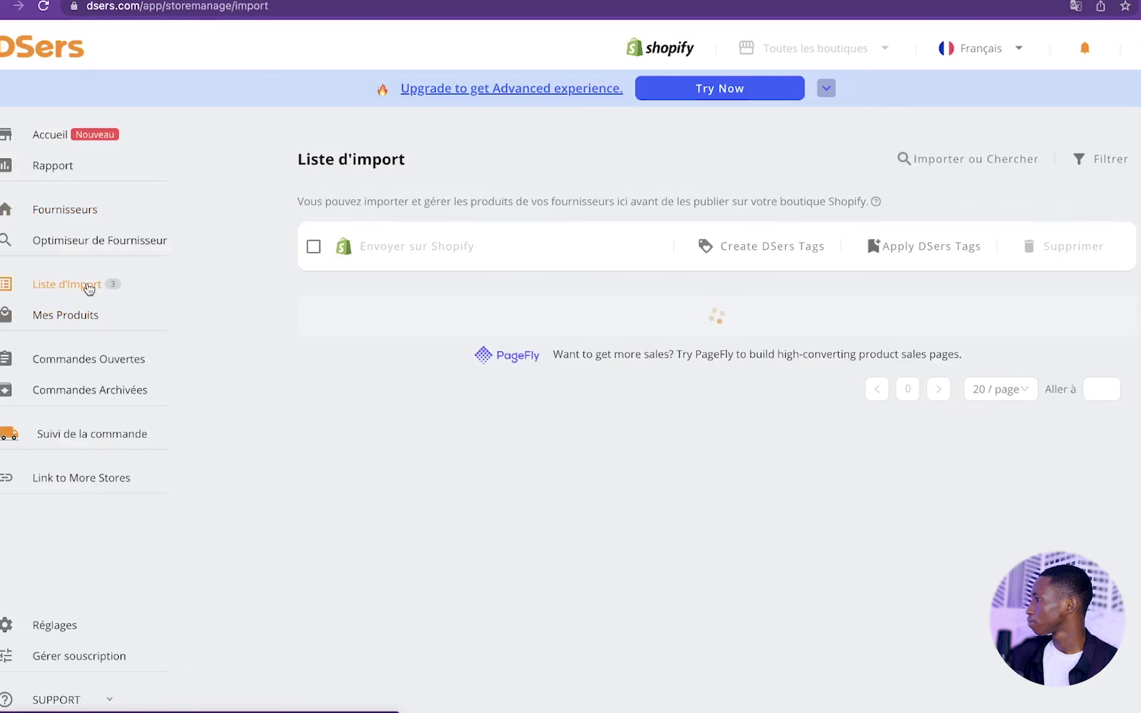
pyautogui.click(969, 158)
pyautogui.hotkey('ctrl', 'v')
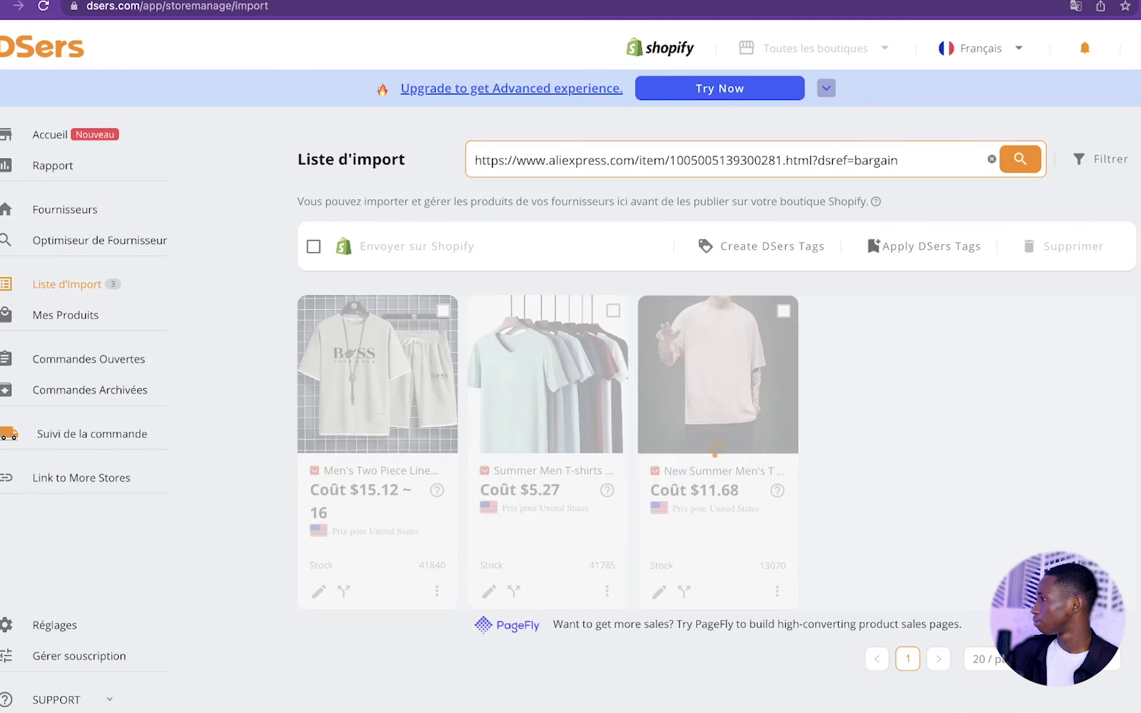
# Import the white JMPRS shirt with the black tie into the DSers import list using its copied AliExpress page URL.
pyautogui.rightClick(506, 14)
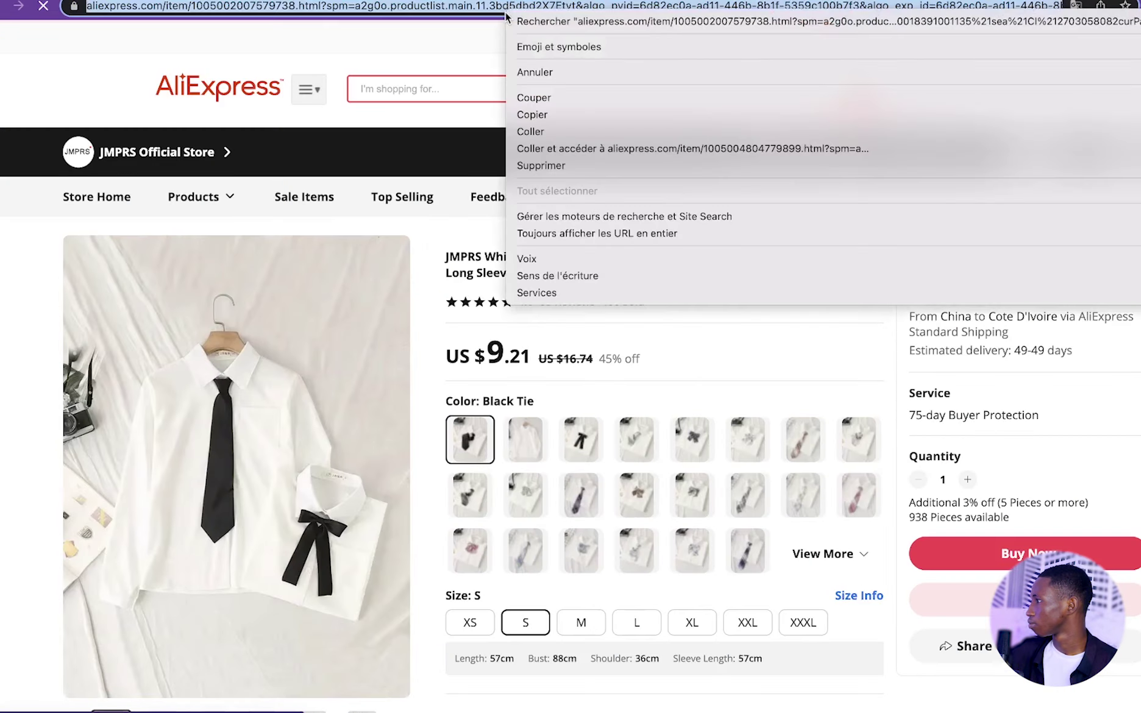
pyautogui.click(552, 115)
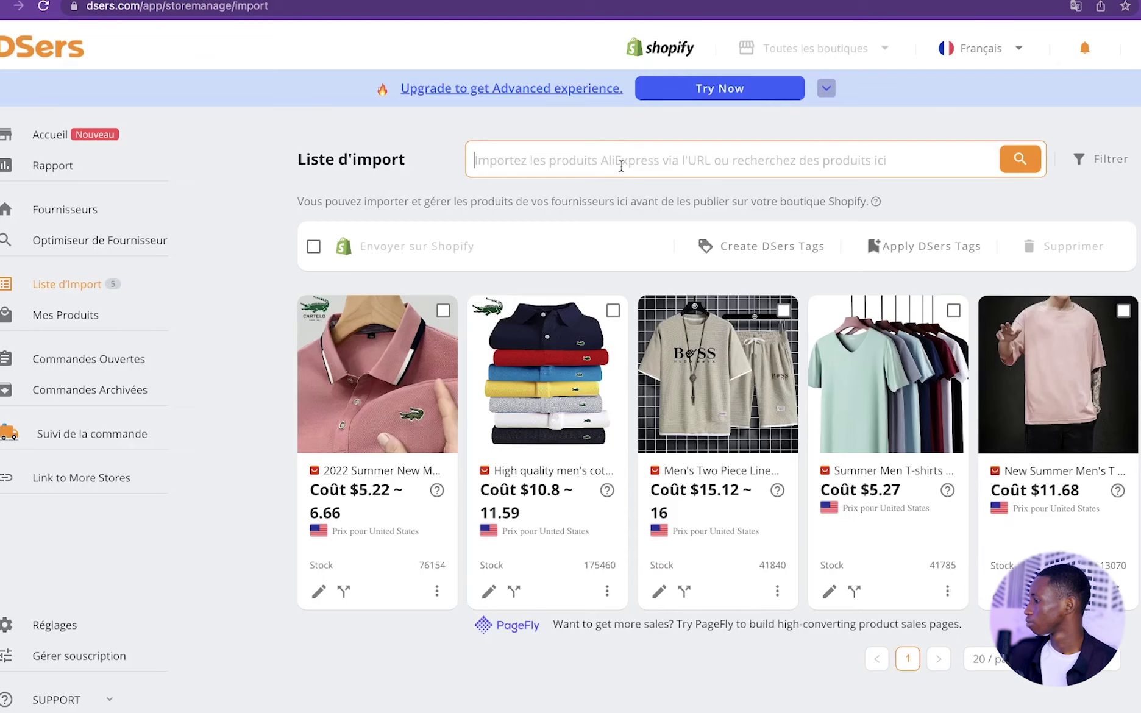
pyautogui.click(621, 162)
pyautogui.hotkey('ctrl', 'v')
pyautogui.press('Return')
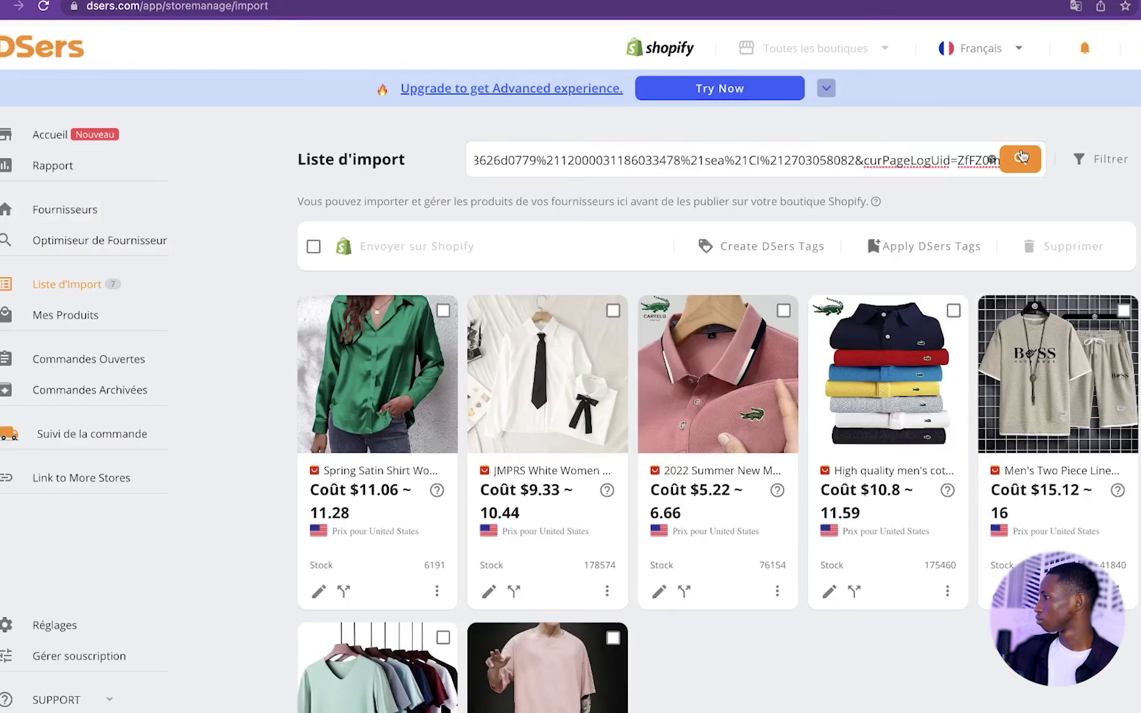
pyautogui.press('Return')
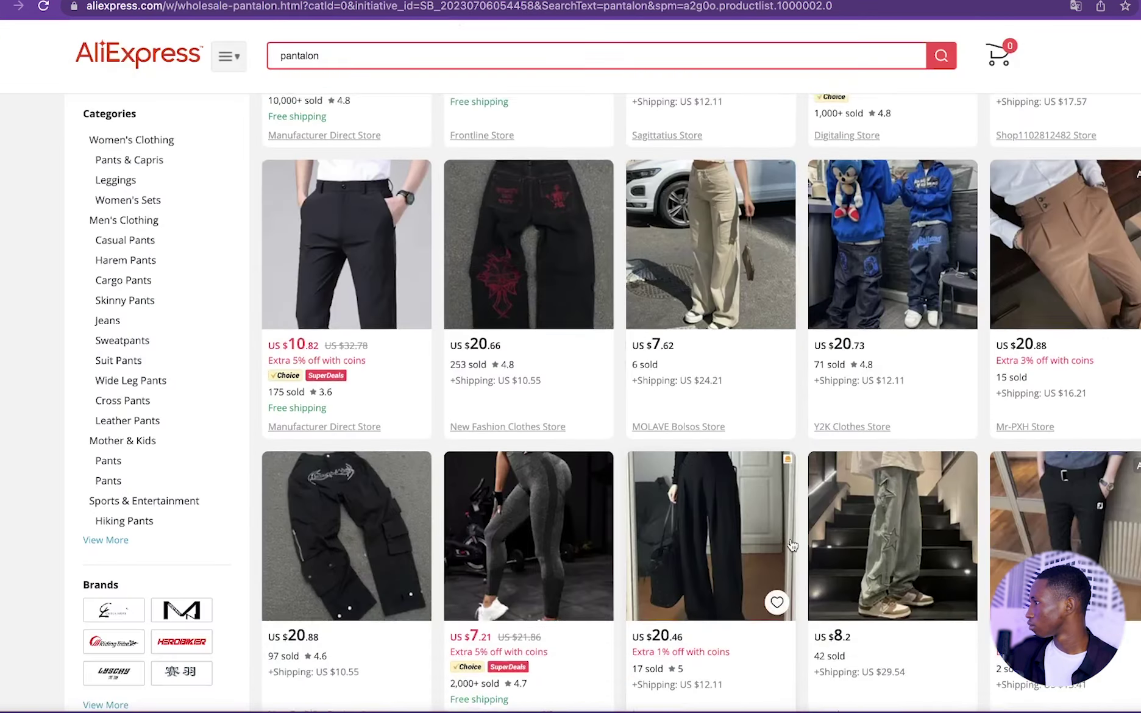
# Open the beige women's cargo pants from the "pantalon" results on AliExpress and copy their page URL.
pyautogui.scroll(-3, 663, 384)
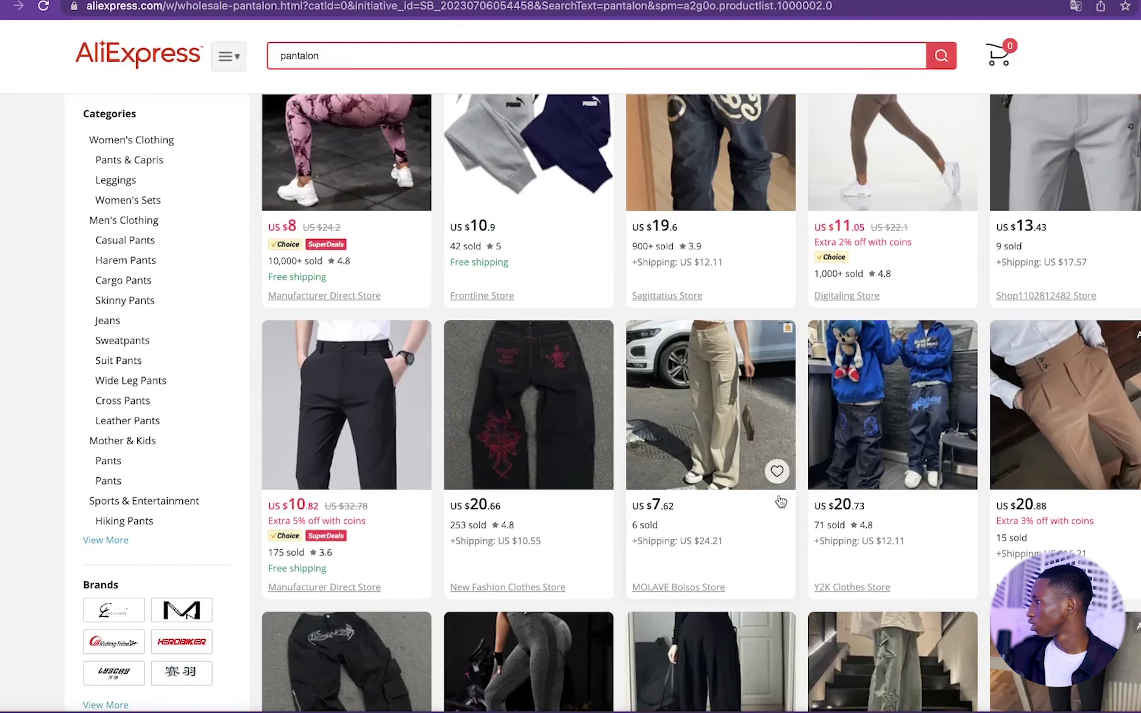
pyautogui.click(727, 397)
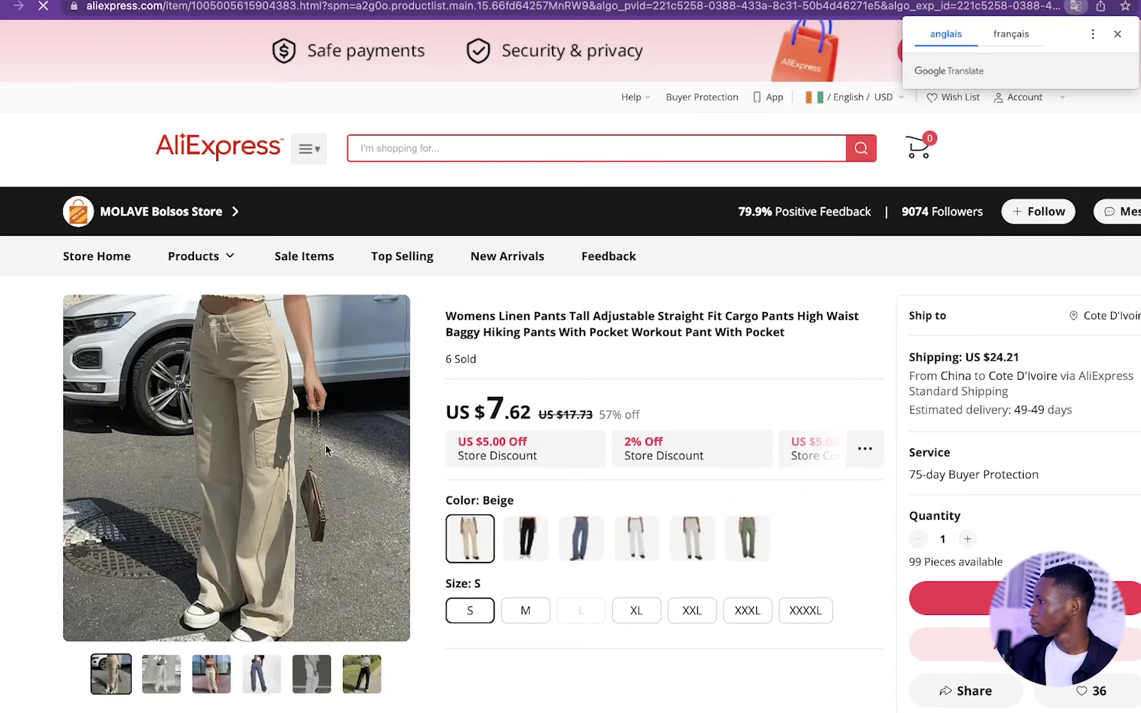
pyautogui.scroll(-2, 586, 264)
pyautogui.rightClick(434, 8)
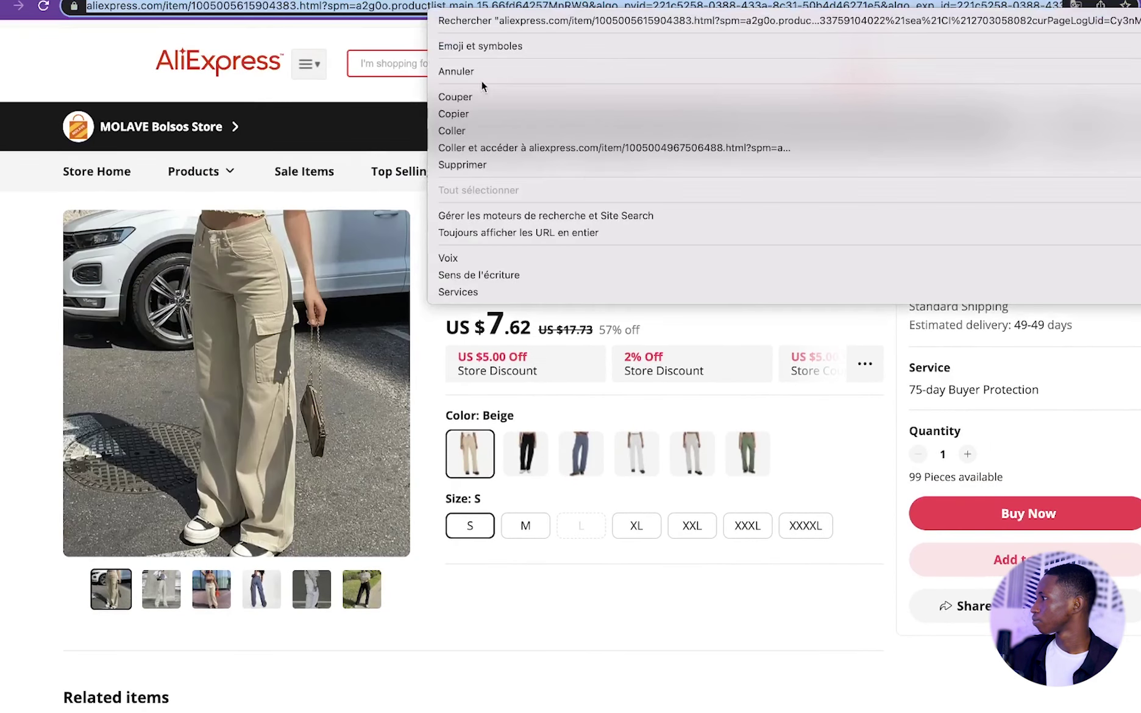
pyautogui.click(485, 114)
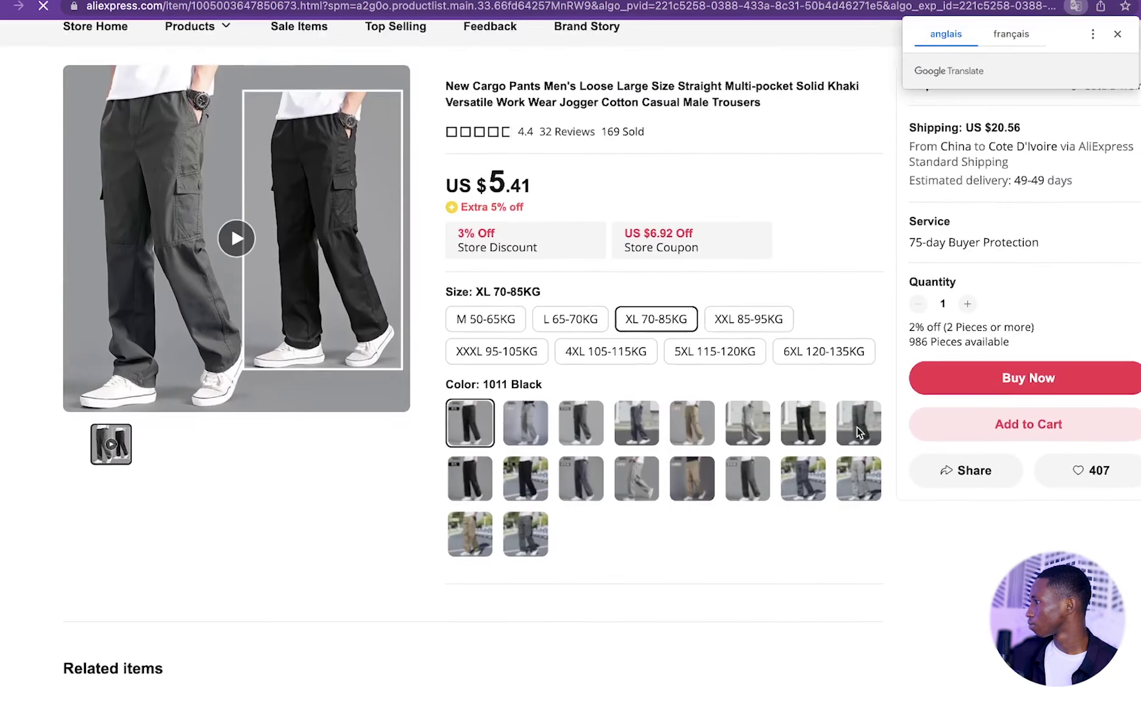
# Look over the men's cargo pants and Essentials hoodie pages, and import the copied AliExpress product URL into the DSers import list.
pyautogui.scroll(-5, 857, 427)
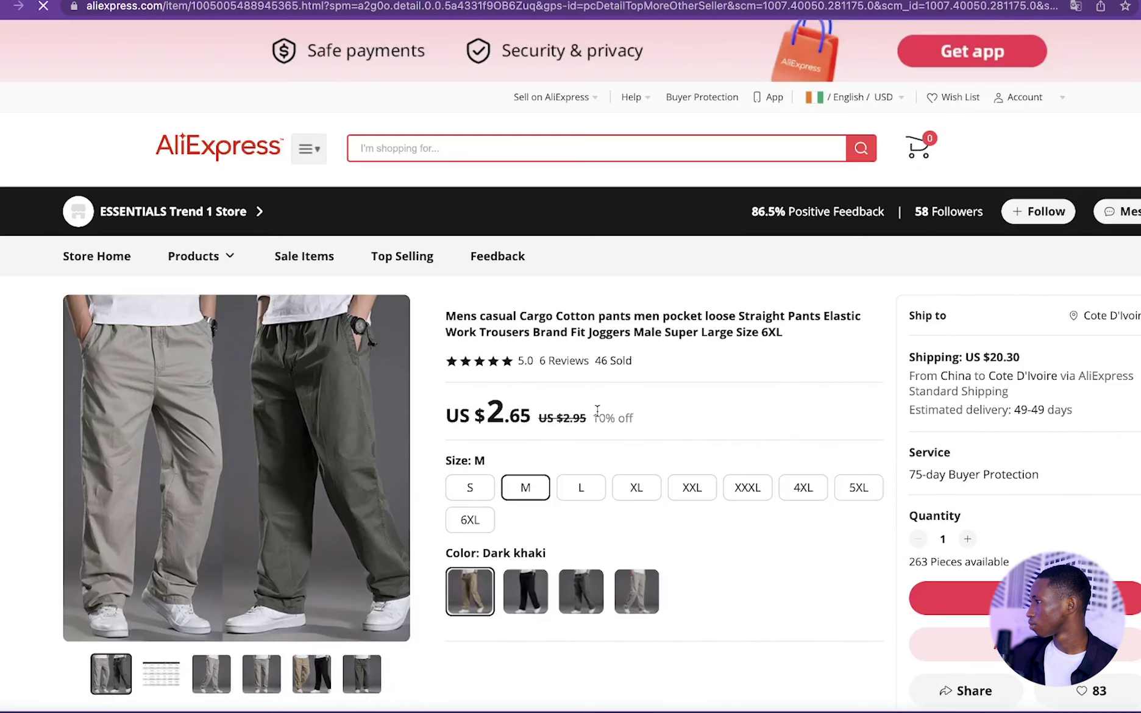
pyautogui.scroll(-5, 597, 410)
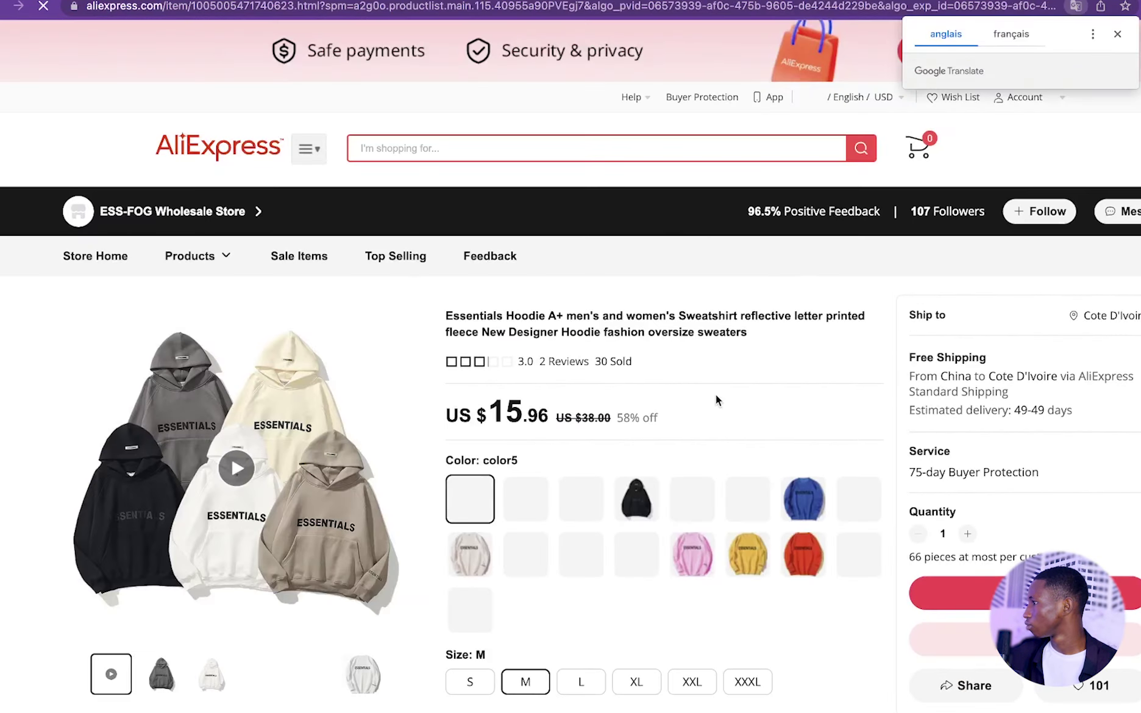
pyautogui.scroll(-6, 715, 398)
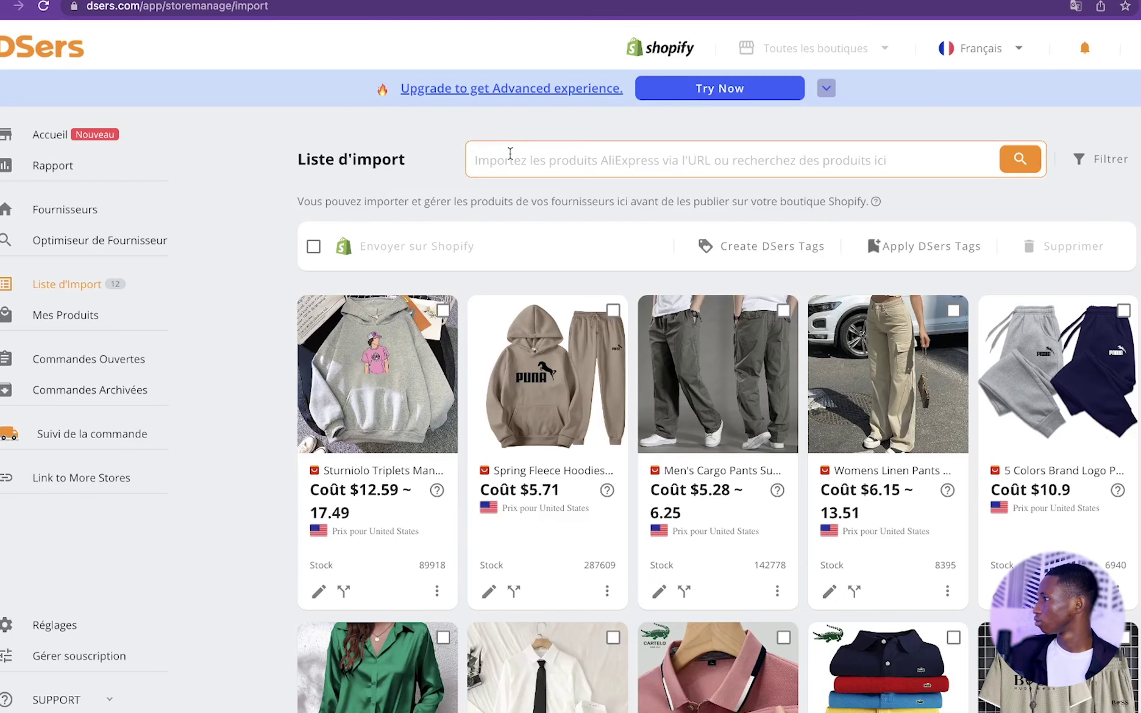
pyautogui.click(591, 153)
pyautogui.press('super+v')
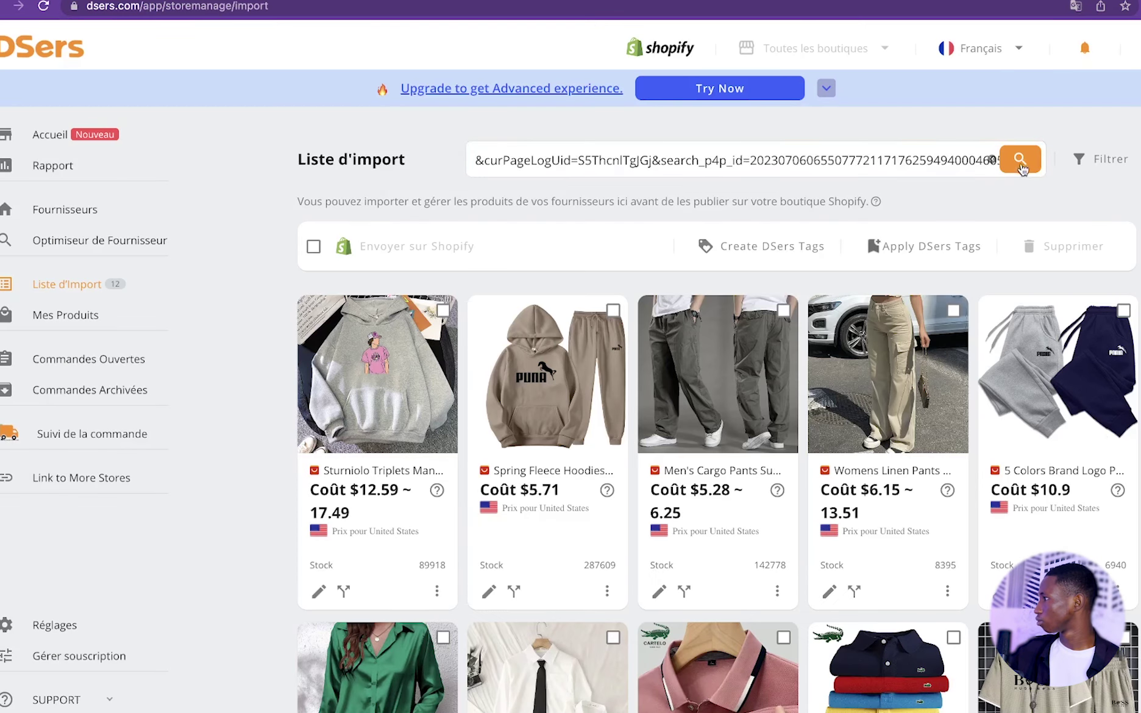
pyautogui.click(1019, 161)
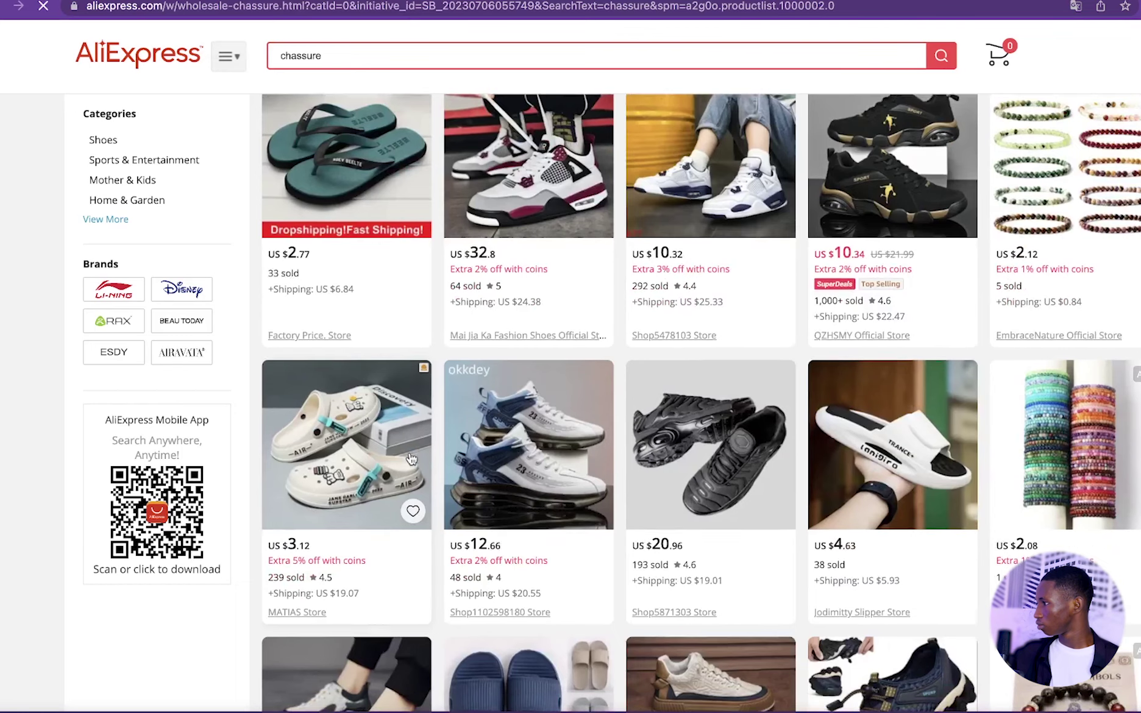
# Import the beige men's clogs from the AliExpress "chassure" results into the DSers import list using their page URL.
pyautogui.scroll(-1, 412, 459)
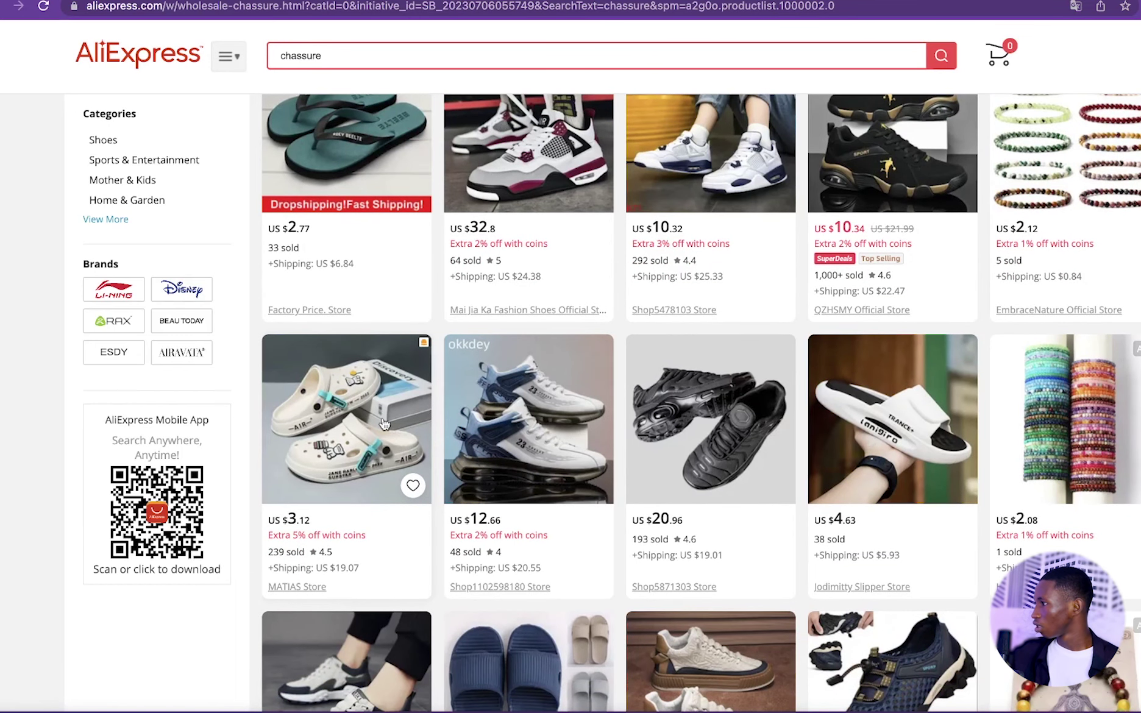
pyautogui.click(384, 423)
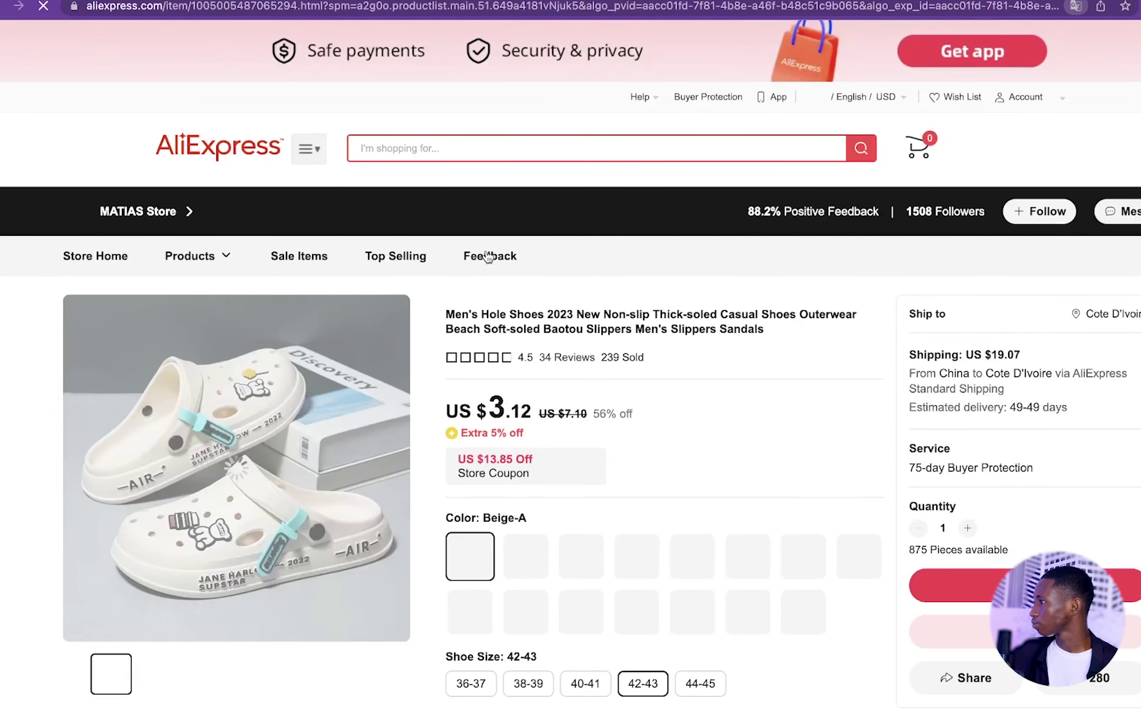
pyautogui.rightClick(526, 7)
pyautogui.click(624, 108)
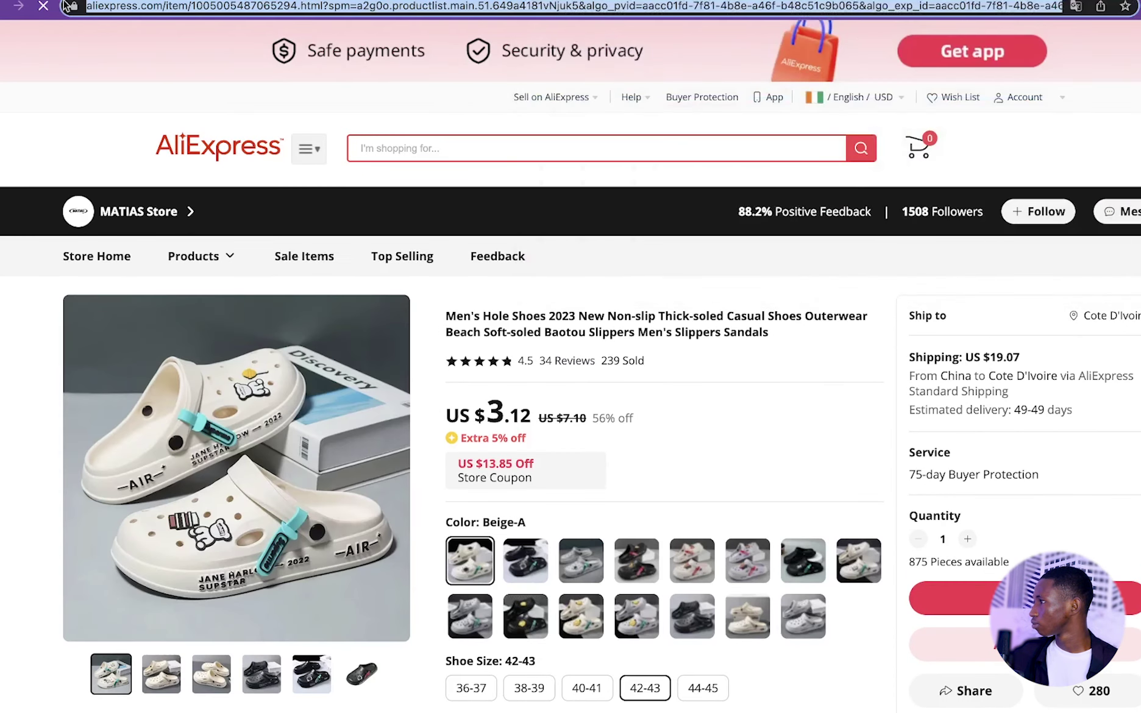
pyautogui.hotkey('ctrl', 'Tab')
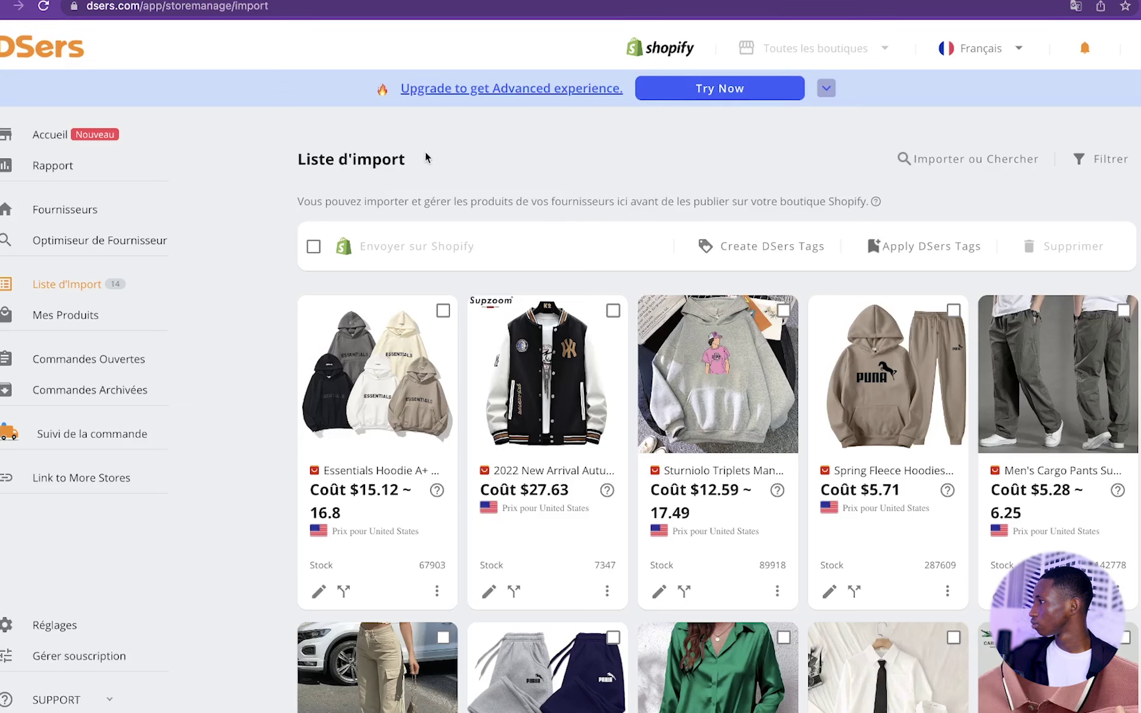
pyautogui.click(1019, 163)
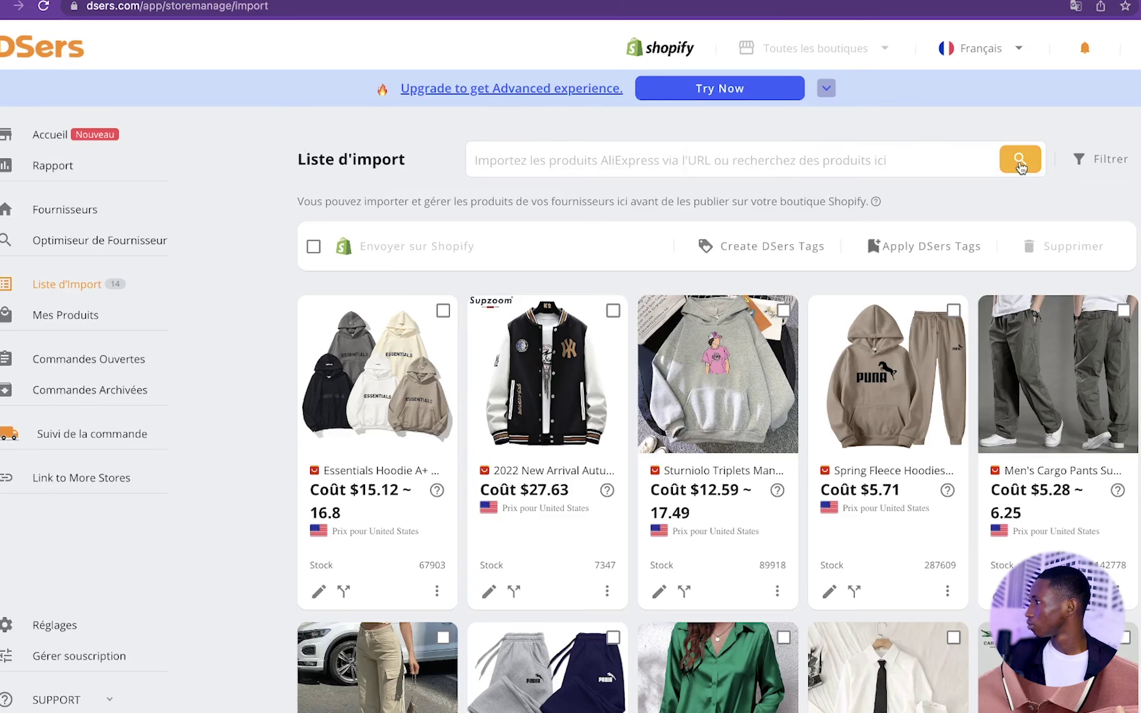
# Return to AliExpress and look over the product page of the multicolour thick-soled EVA slippers.
pyautogui.hotkey('ctrl', 'shift', 'Tab')
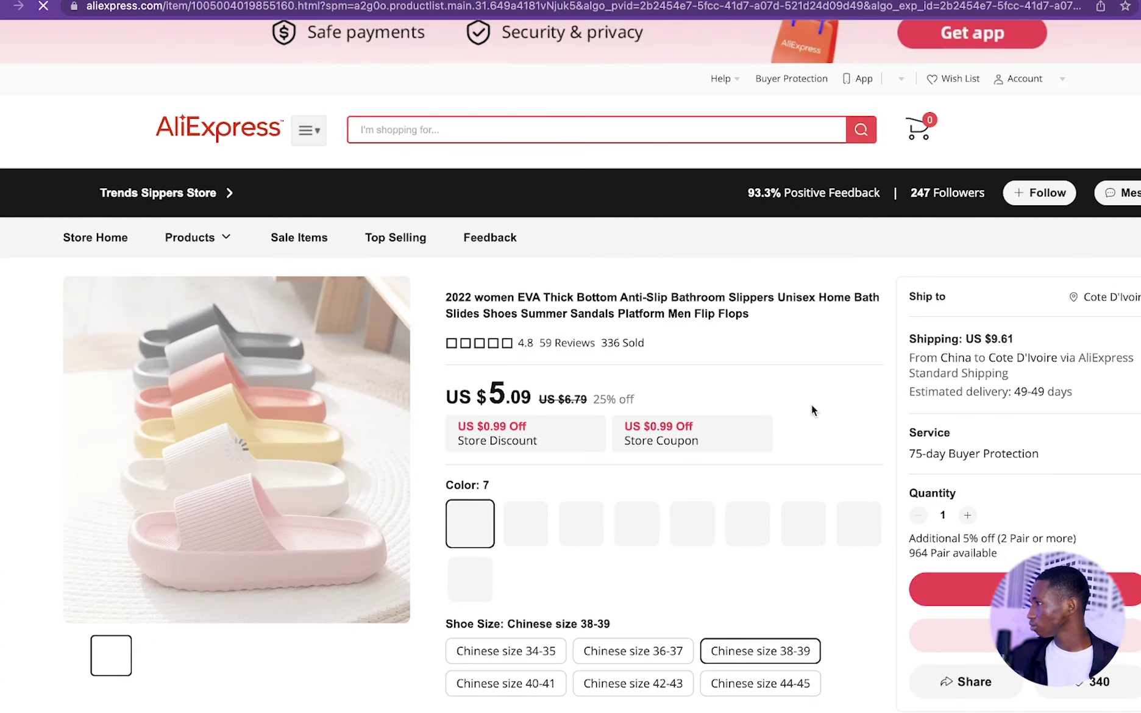
pyautogui.scroll(-4, 812, 404)
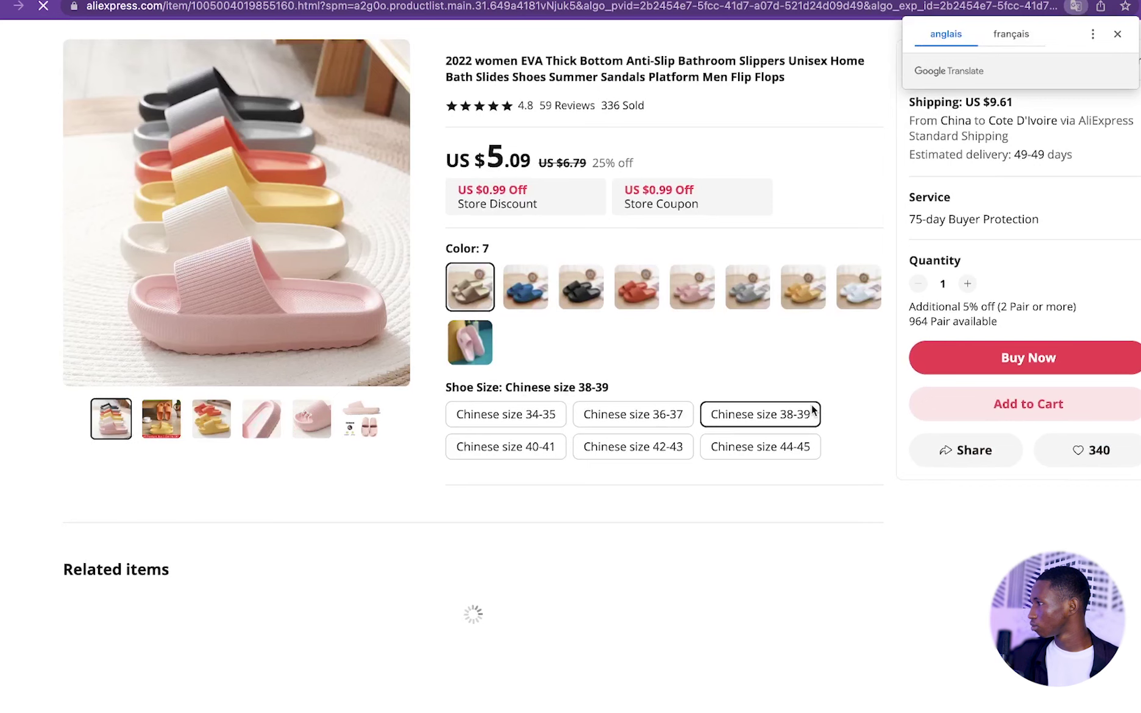
pyautogui.scroll(-3, 812, 409)
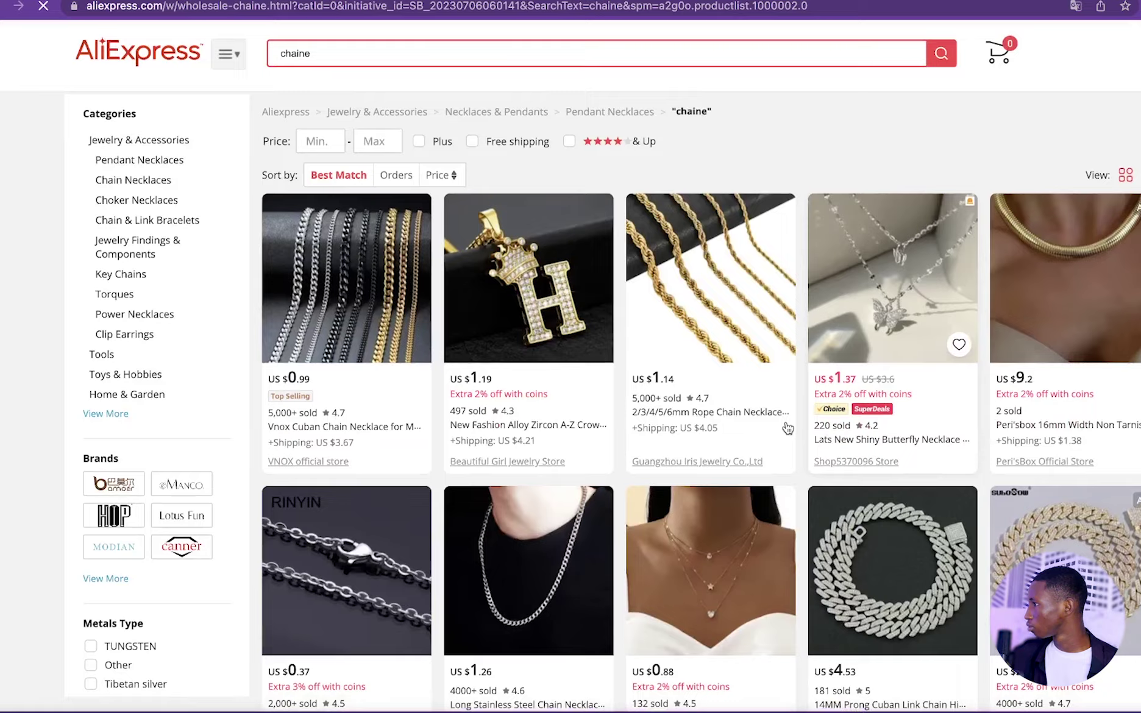
# Import the men's rectangle pendant necklace from the AliExpress "chaine" results into the DSers import list using its page URL.
pyautogui.scroll(-5, 787, 429)
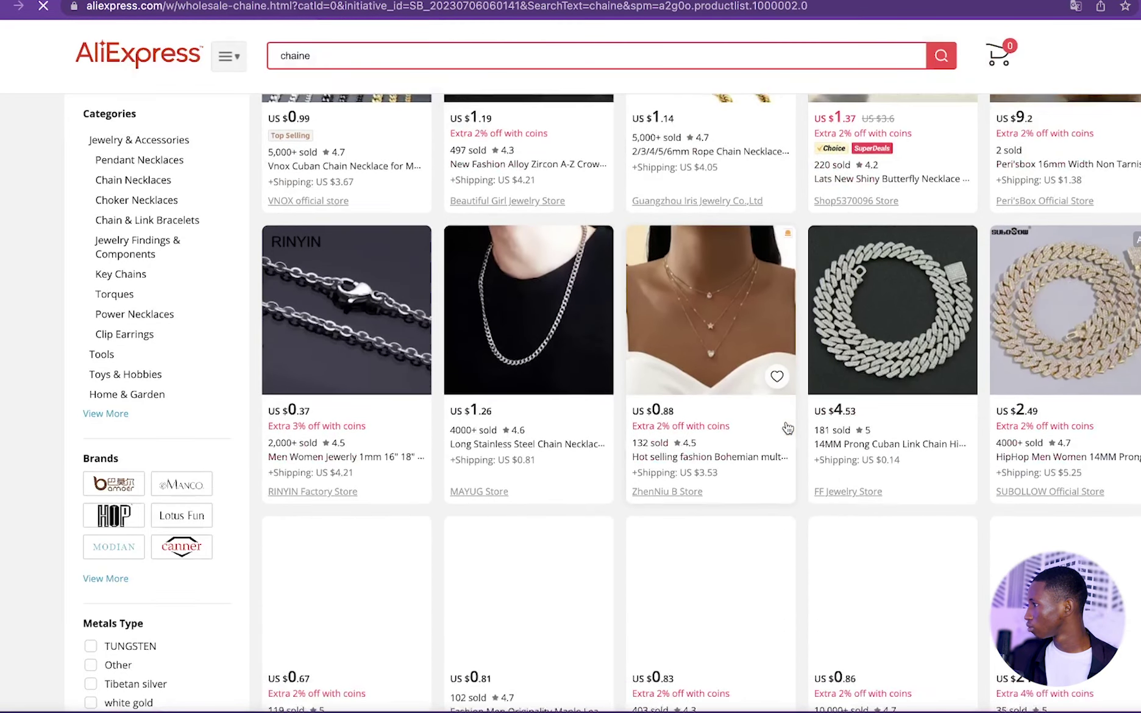
pyautogui.scroll(-2, 788, 429)
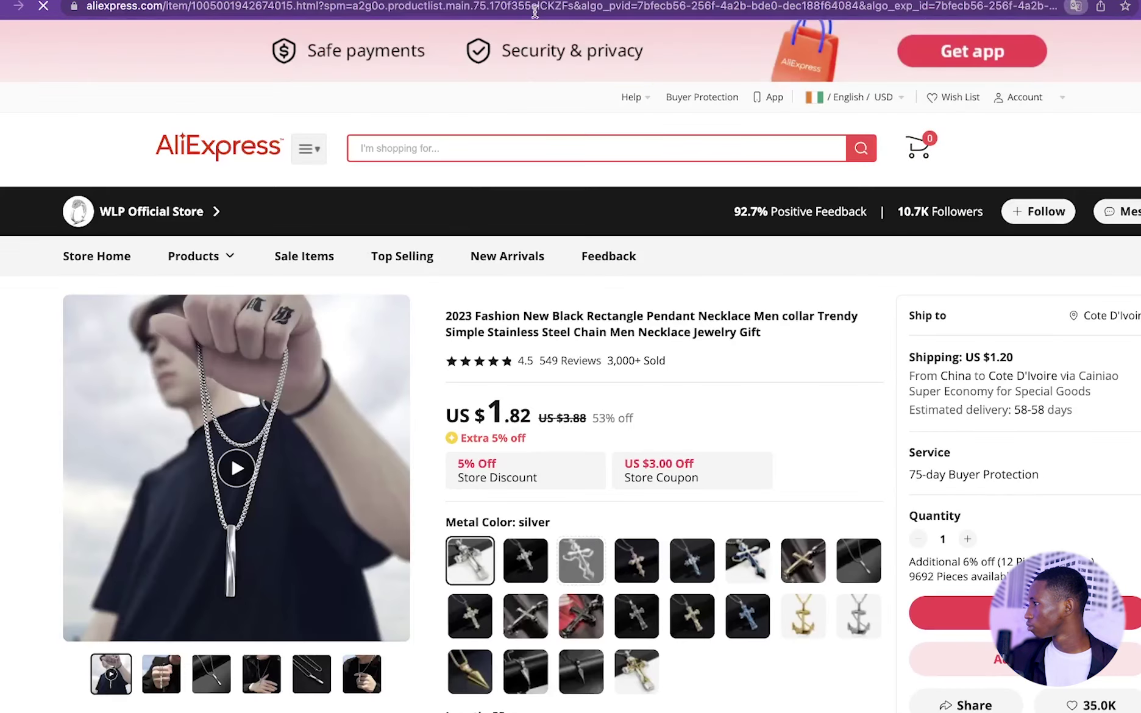
pyautogui.click(534, 11)
pyautogui.rightClick(535, 15)
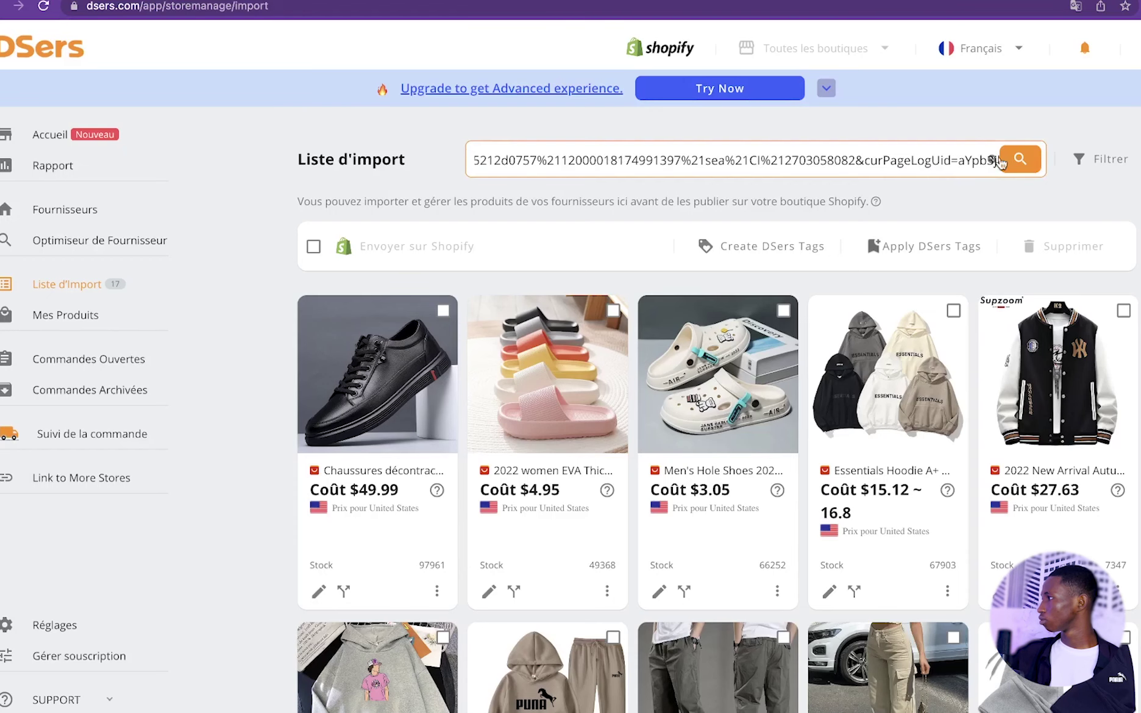
pyautogui.click(1012, 160)
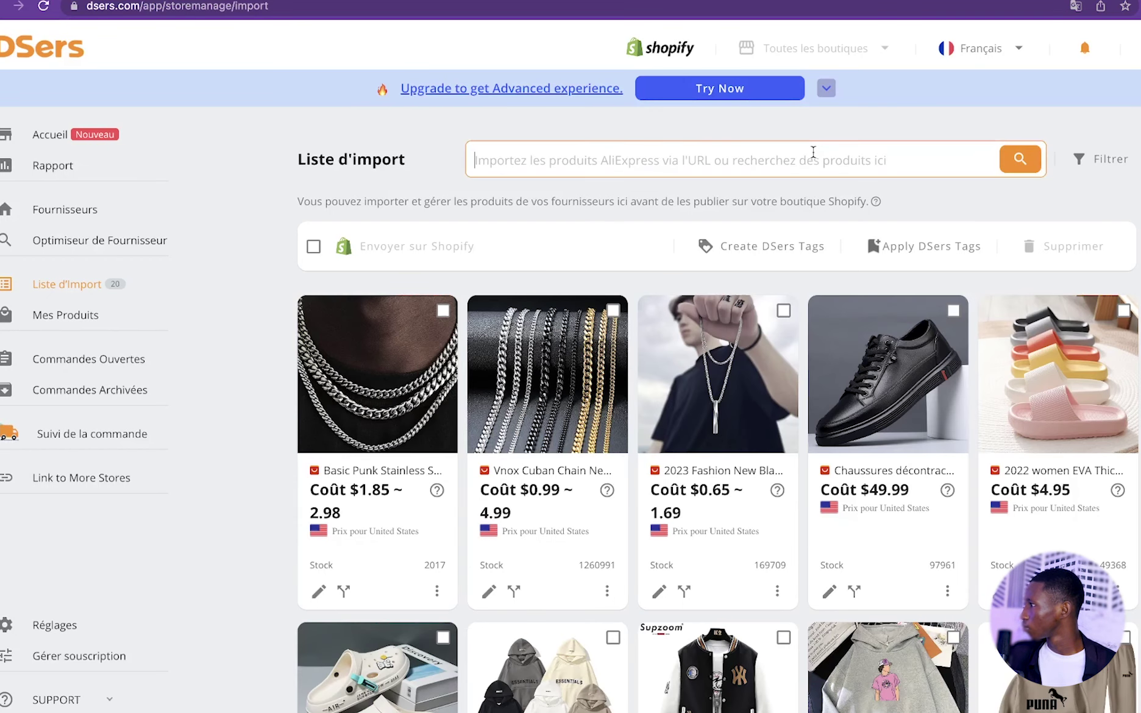
# Import another chain necklace into DSers with its copied URL and look over the snake chain necklace page on AliExpress.
pyautogui.hotkey('ctrl', 'v')
pyautogui.click(1010, 173)
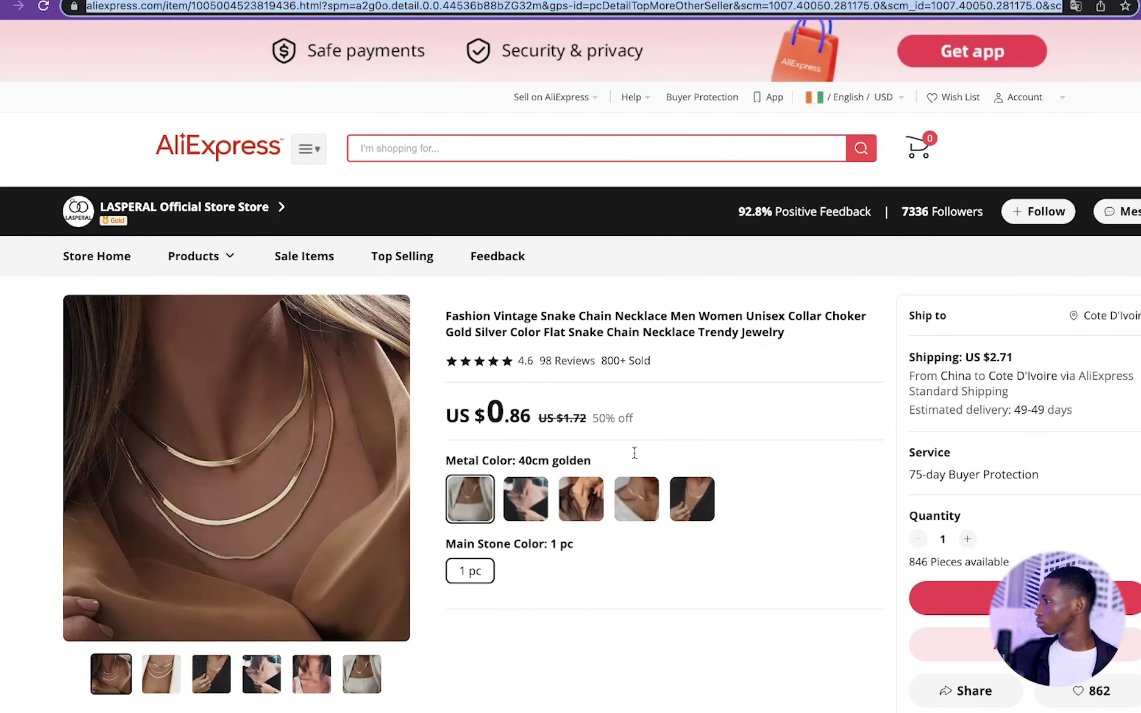
pyautogui.scroll(-5, 634, 452)
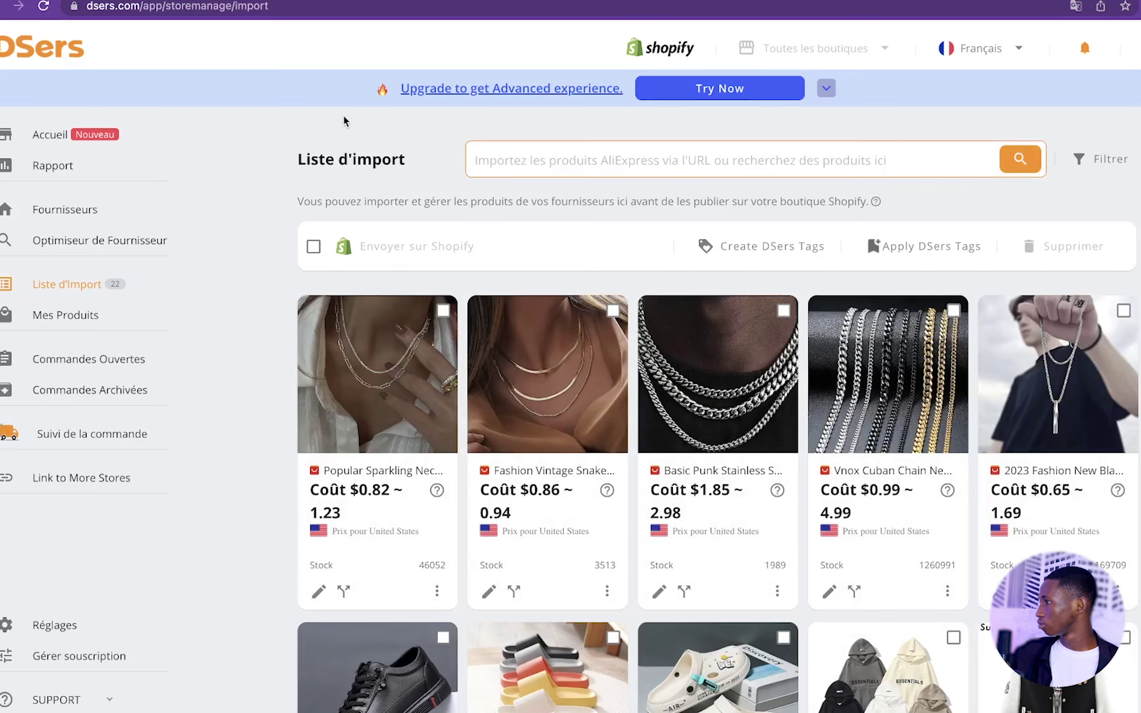
# Look through all imported products on both pages of the DSers import list, from the T-shirts to the bags.
pyautogui.scroll(-10, 1136, 570)
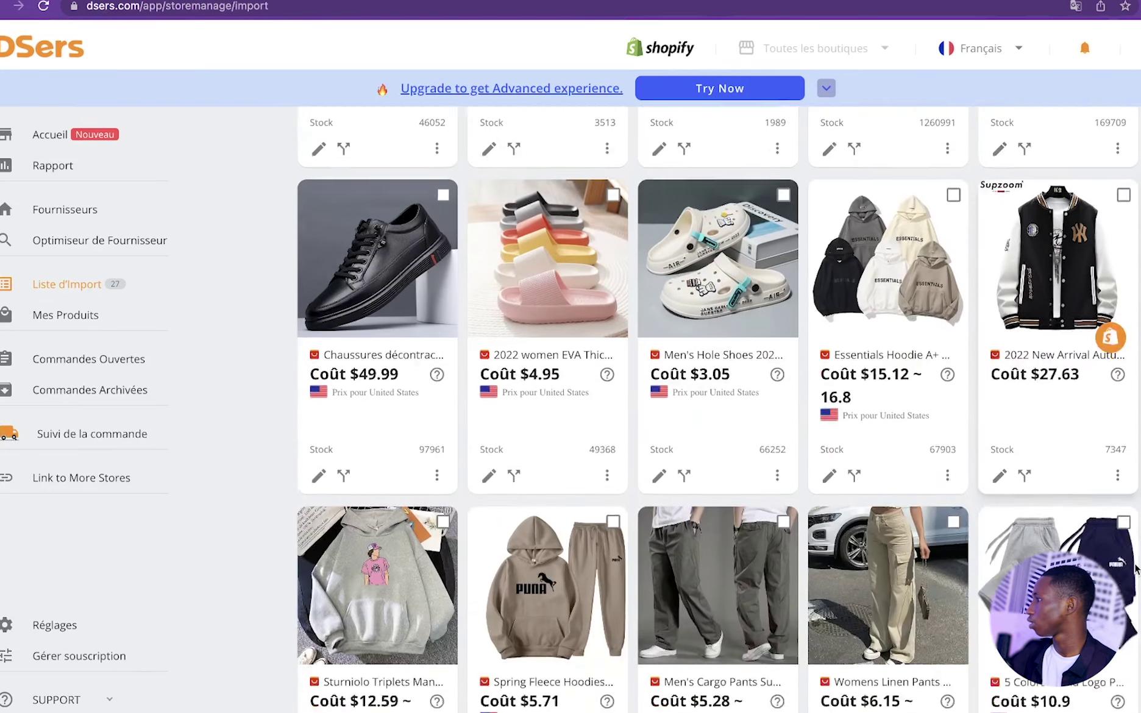
pyautogui.scroll(-5, 1136, 569)
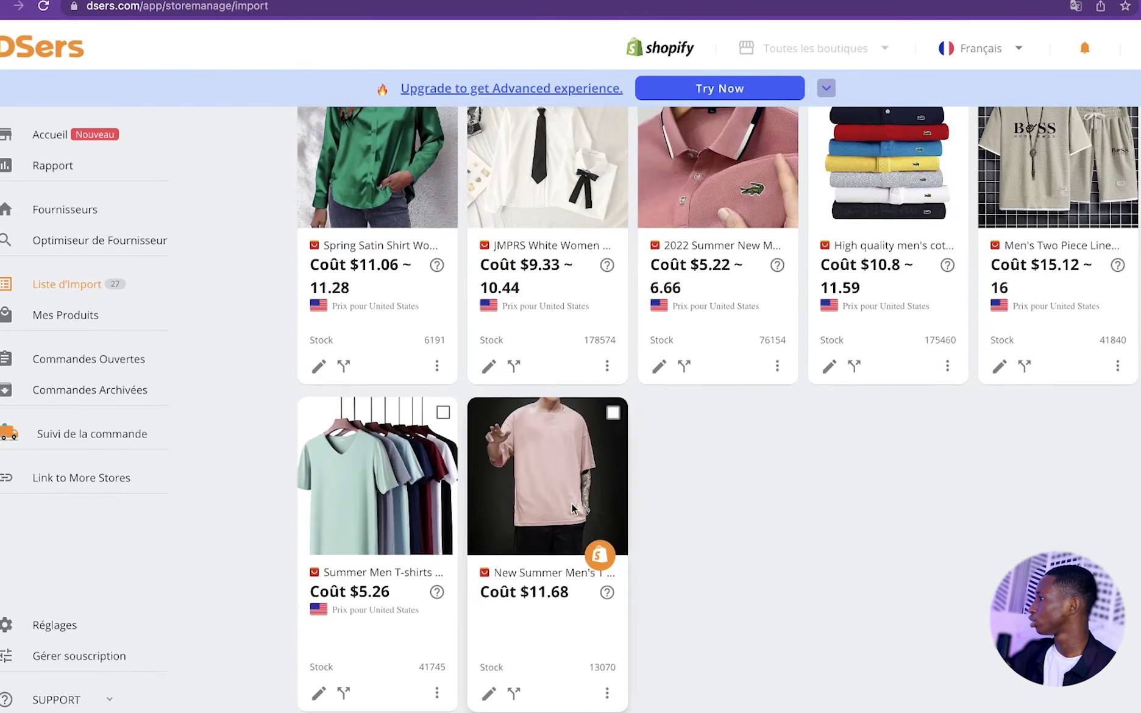
pyautogui.scroll(4, 1059, 195)
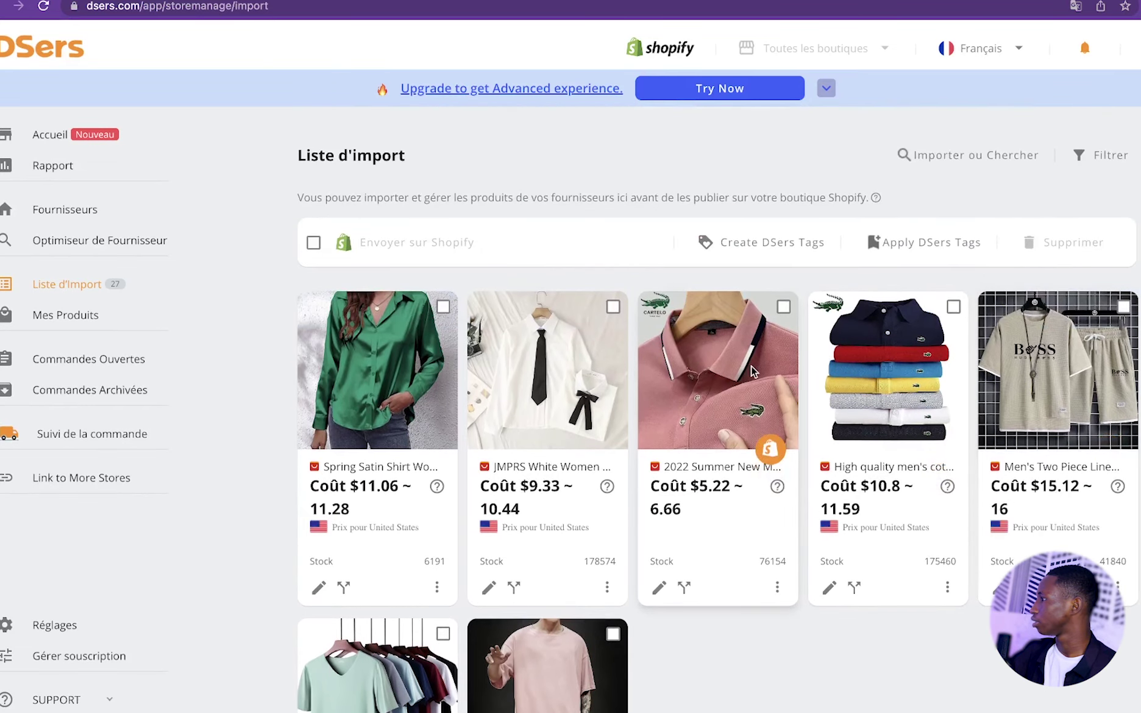
pyautogui.scroll(-6, 448, 370)
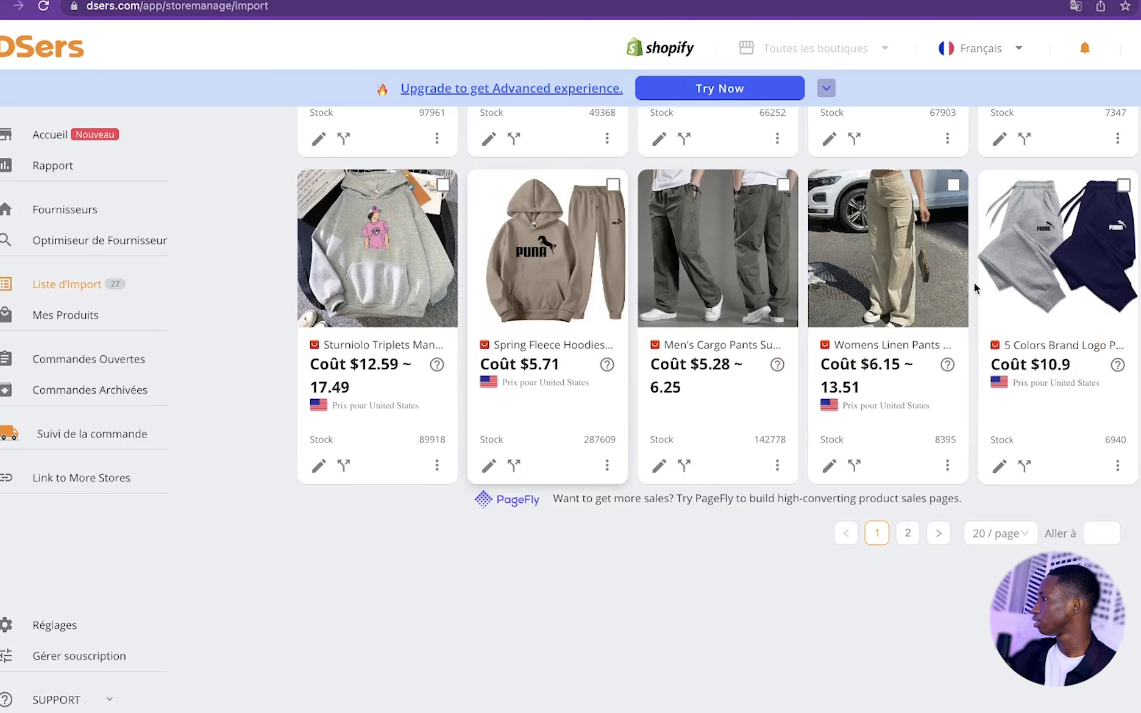
pyautogui.scroll(3, 532, 281)
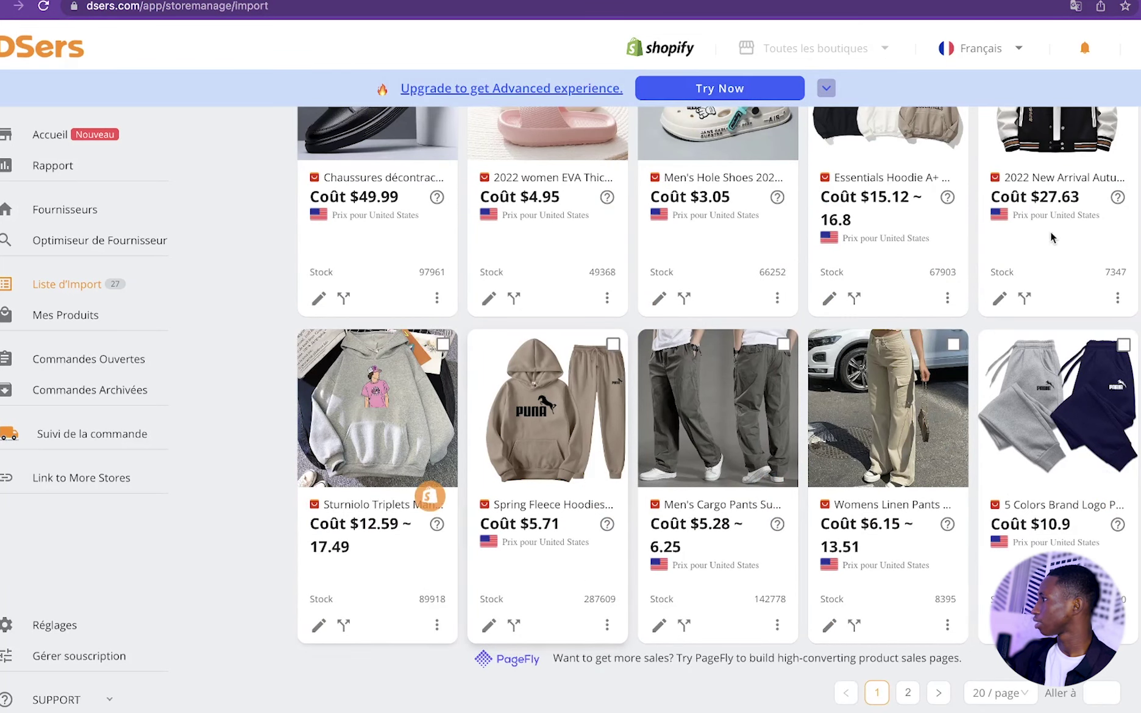
pyautogui.scroll(5, 379, 440)
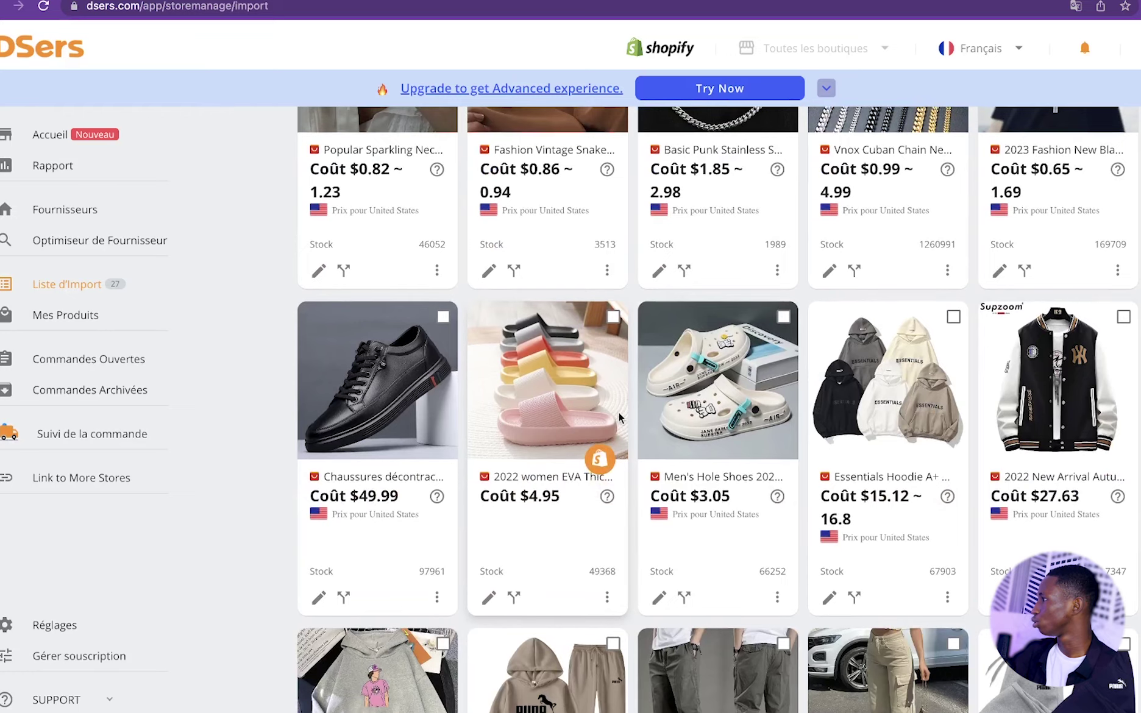
pyautogui.scroll(5, 708, 324)
pyautogui.scroll(7, 709, 325)
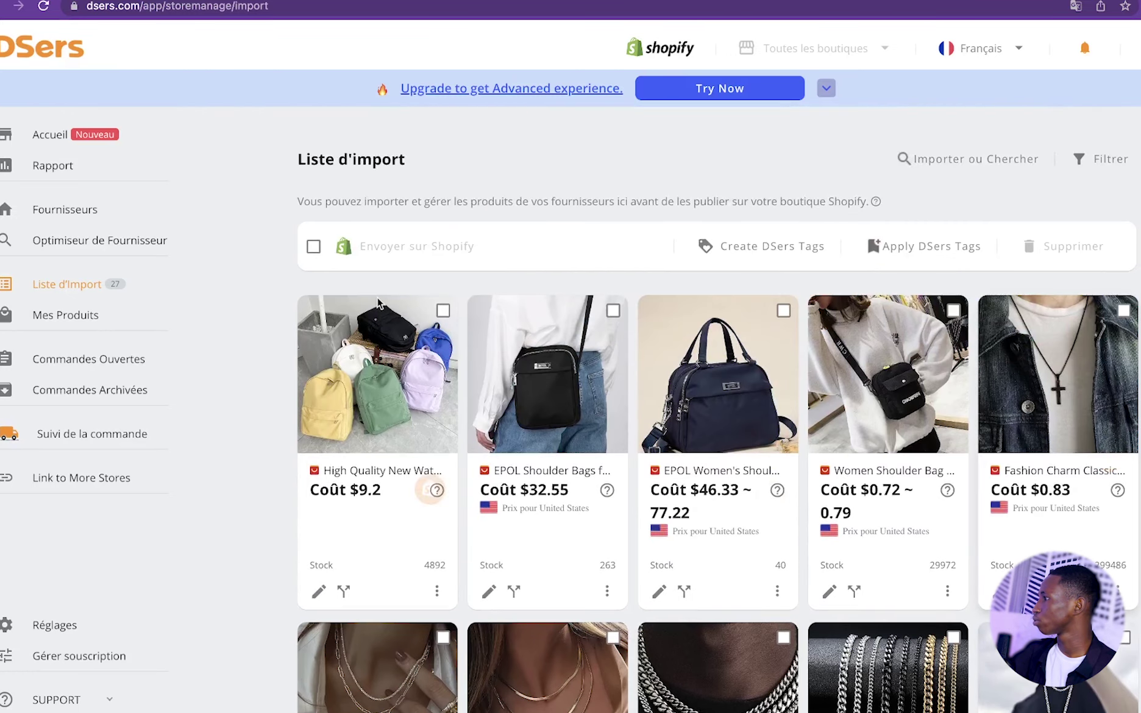
# Push all products on the first import-list page to the sympa-7928 Shopify store, with pricing rules applied and publication in the store enabled.
pyautogui.click(314, 247)
pyautogui.click(344, 246)
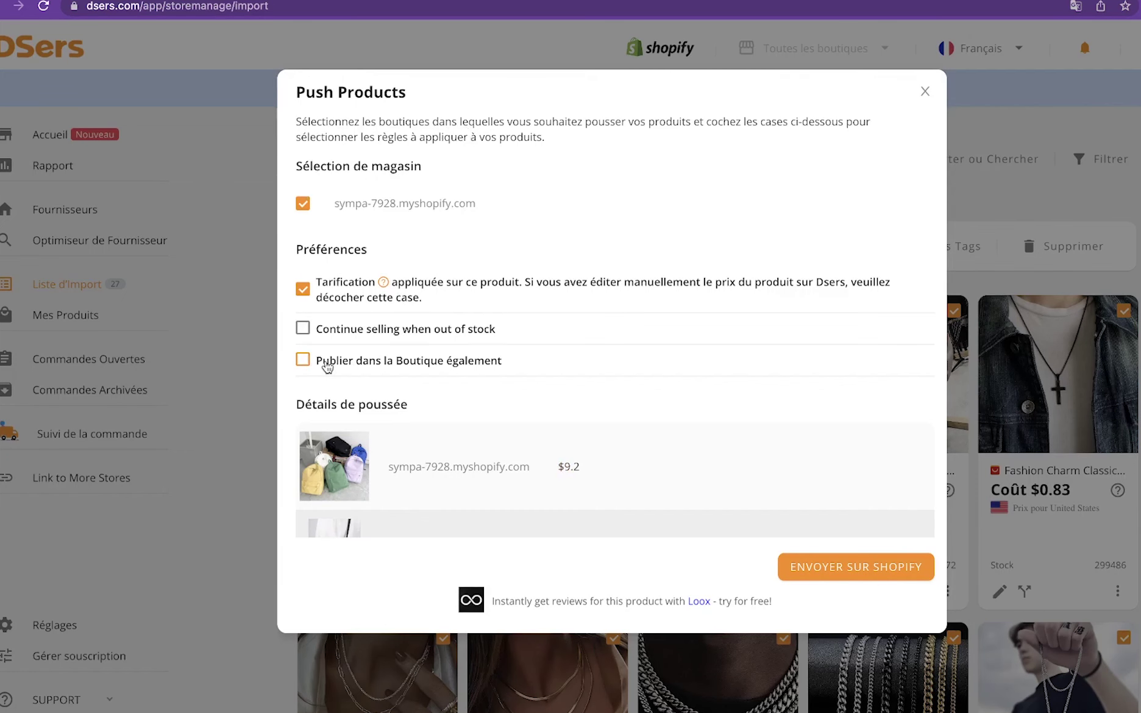
pyautogui.click(335, 365)
pyautogui.click(874, 562)
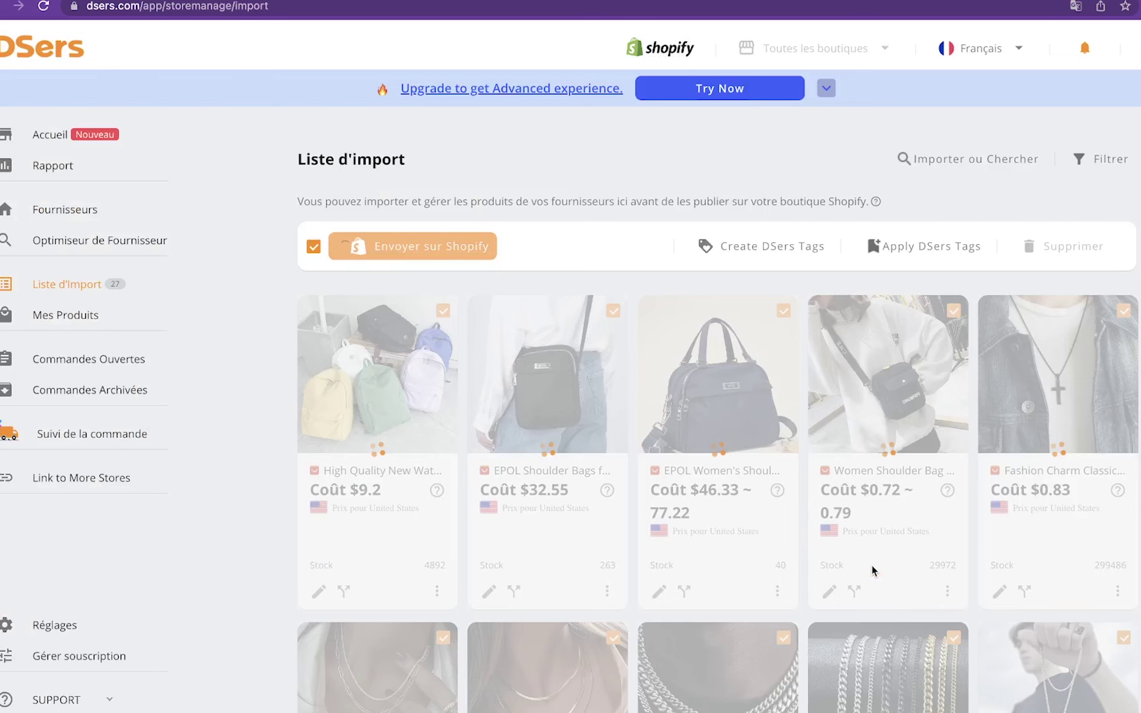
# Go to the second page of the import list and select all of its products.
pyautogui.scroll(-3, 501, 229)
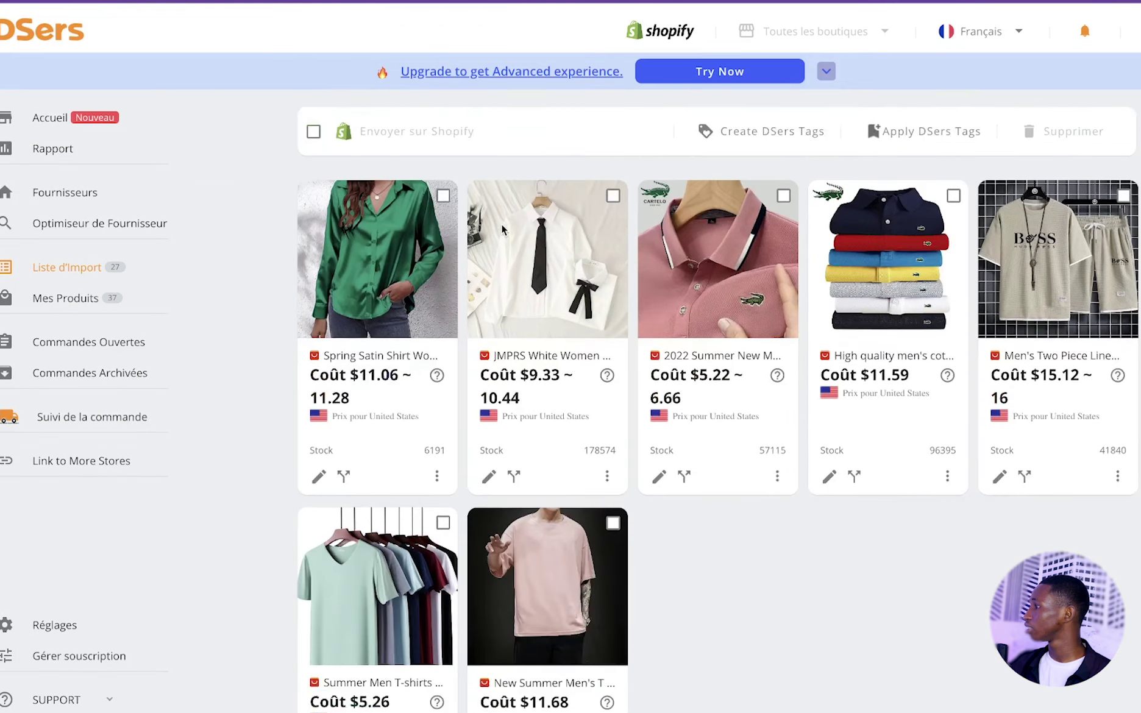
pyautogui.scroll(1, 502, 229)
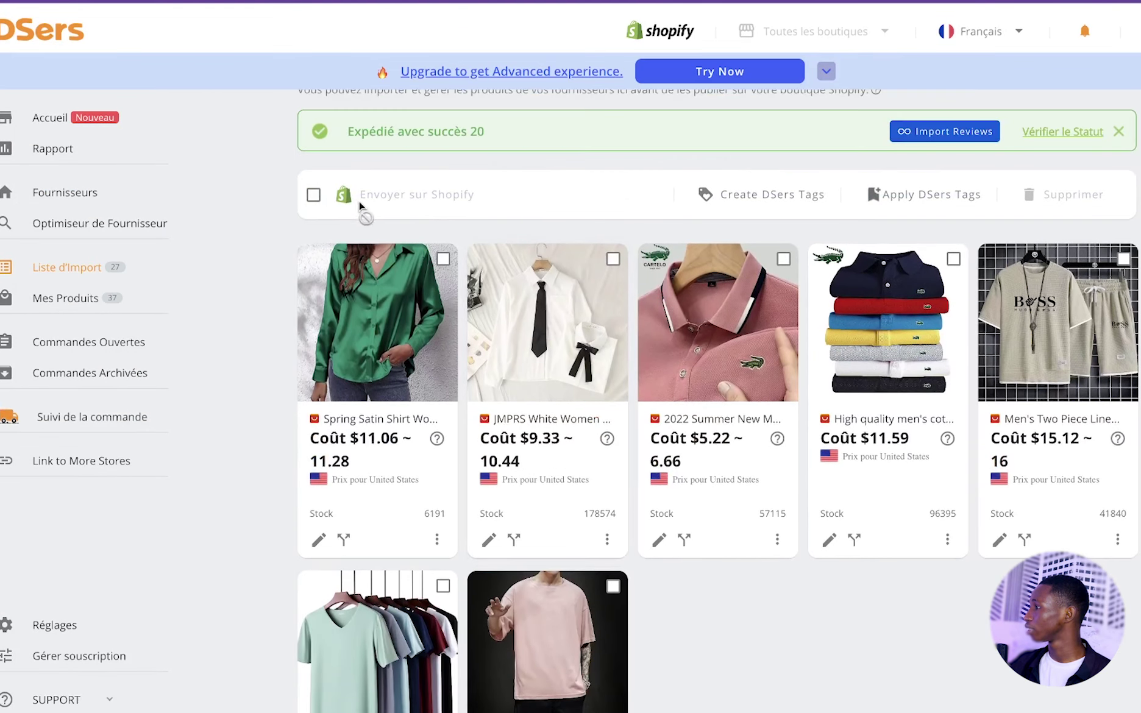
pyautogui.click(314, 195)
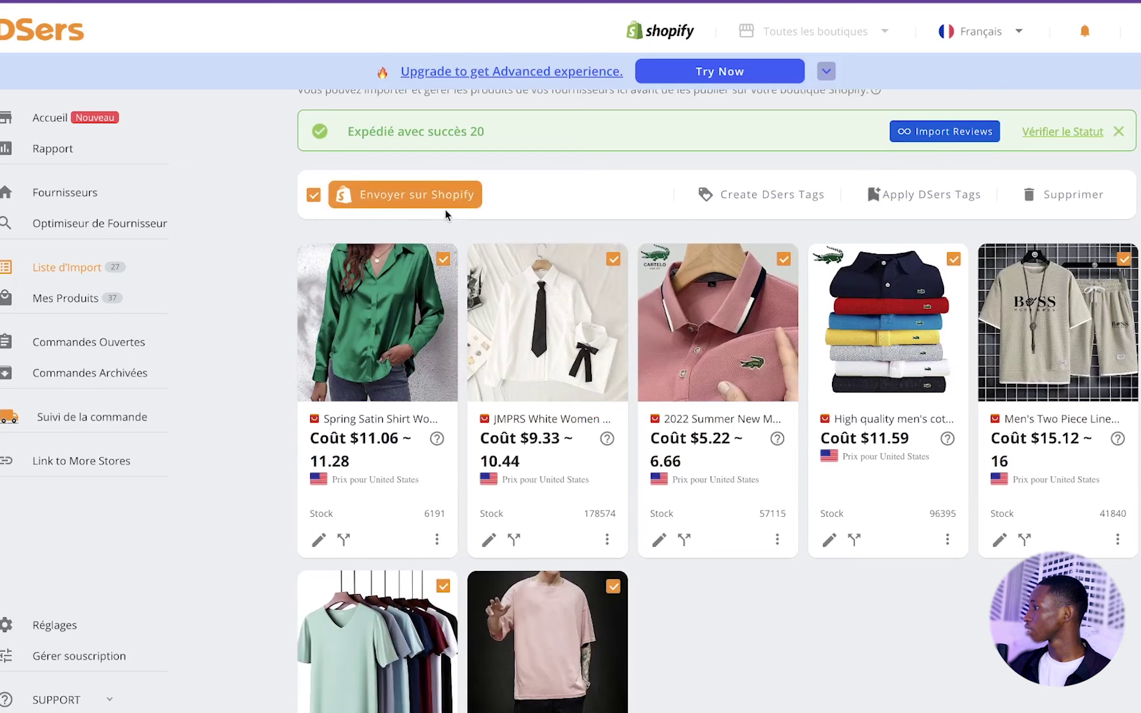
# Delete two batches of colour variants, starting with XS Tie and DJ Bow, from the JMPRS White Women School Shirts product.
pyautogui.click(488, 540)
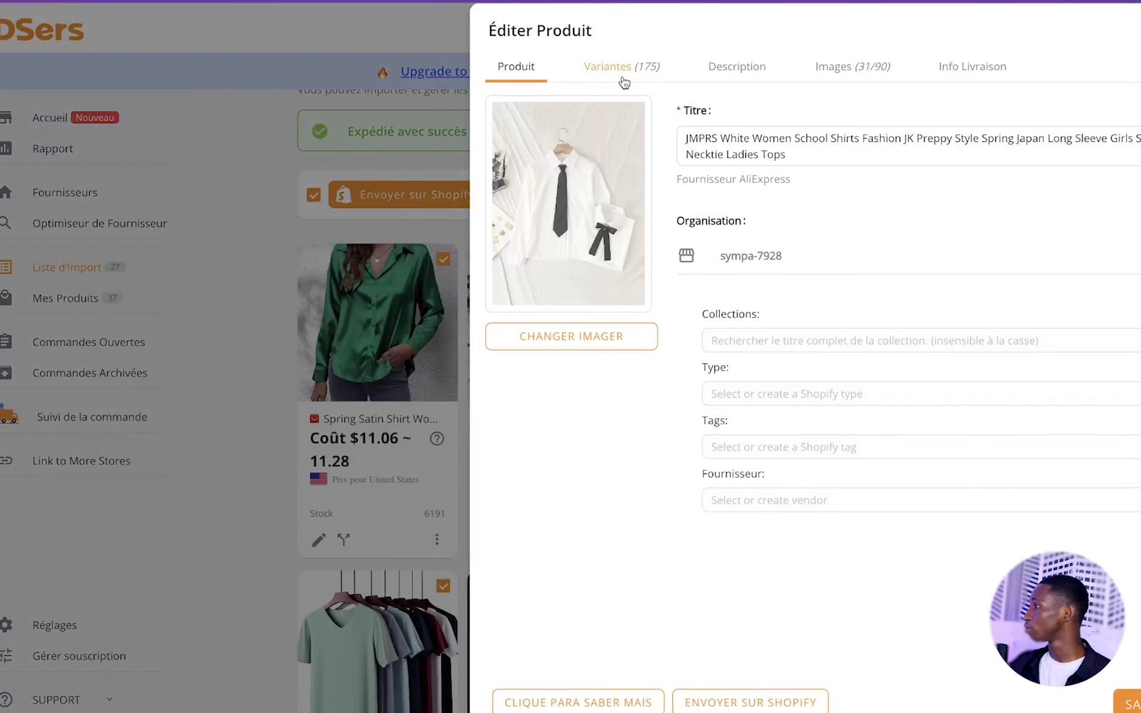
pyautogui.click(624, 82)
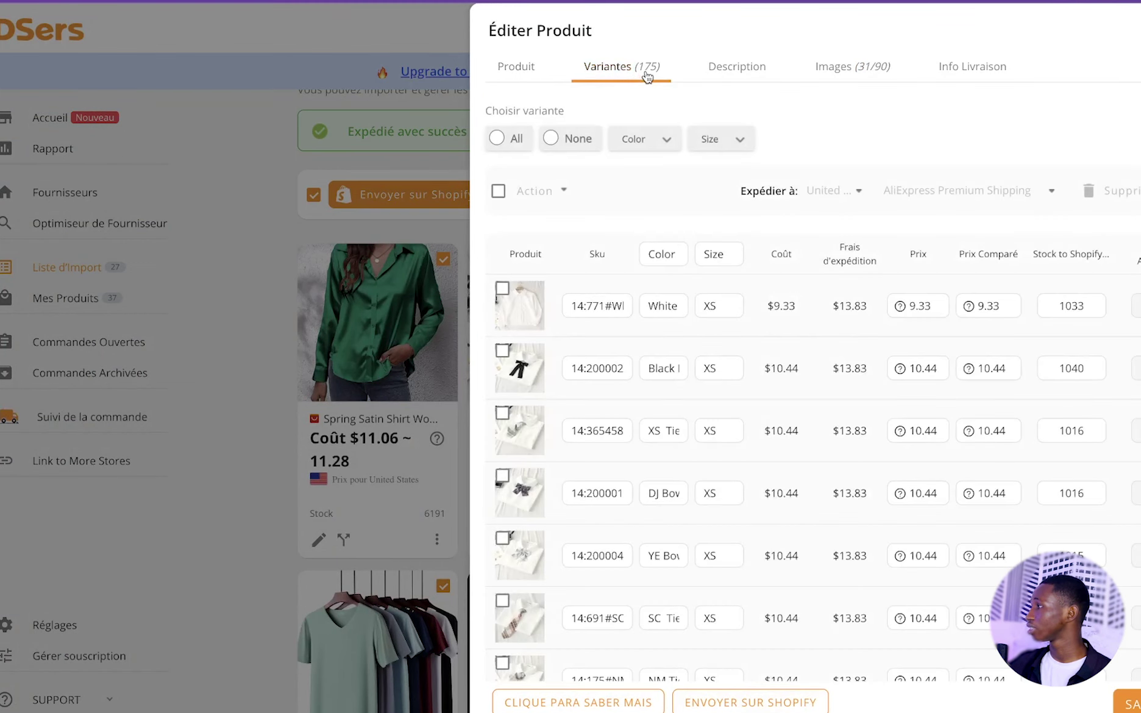
pyautogui.click(665, 140)
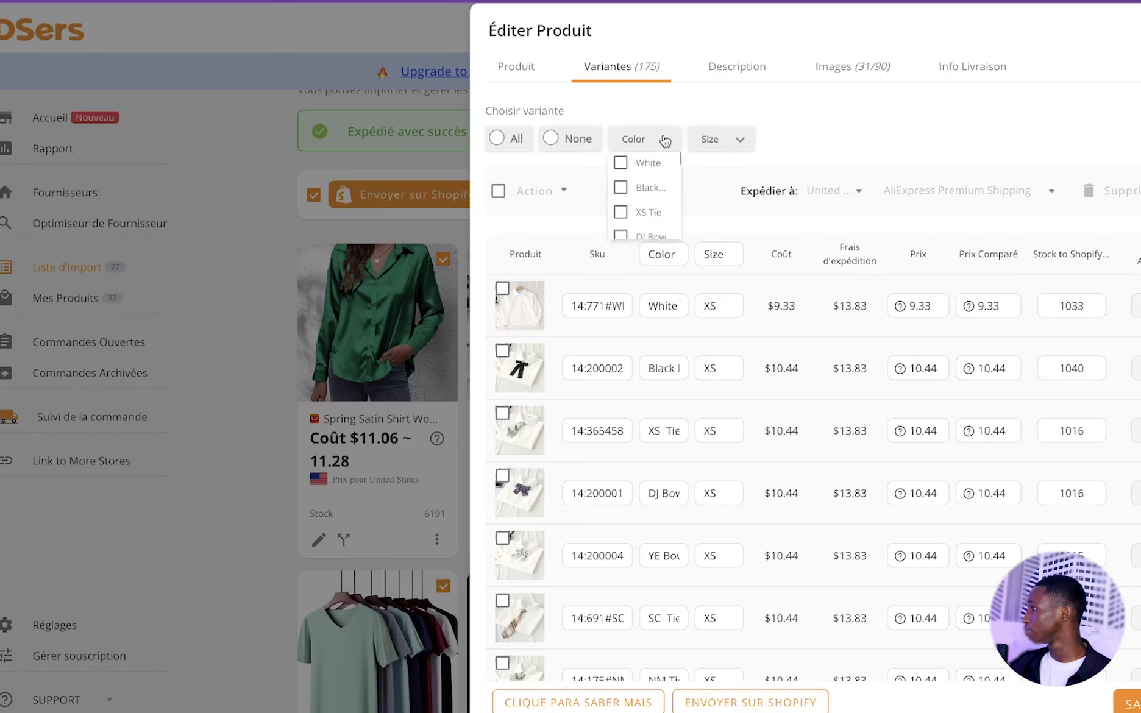
pyautogui.click(649, 212)
pyautogui.click(651, 237)
pyautogui.click(651, 262)
pyautogui.scroll(-1, 646, 238)
pyautogui.click(651, 261)
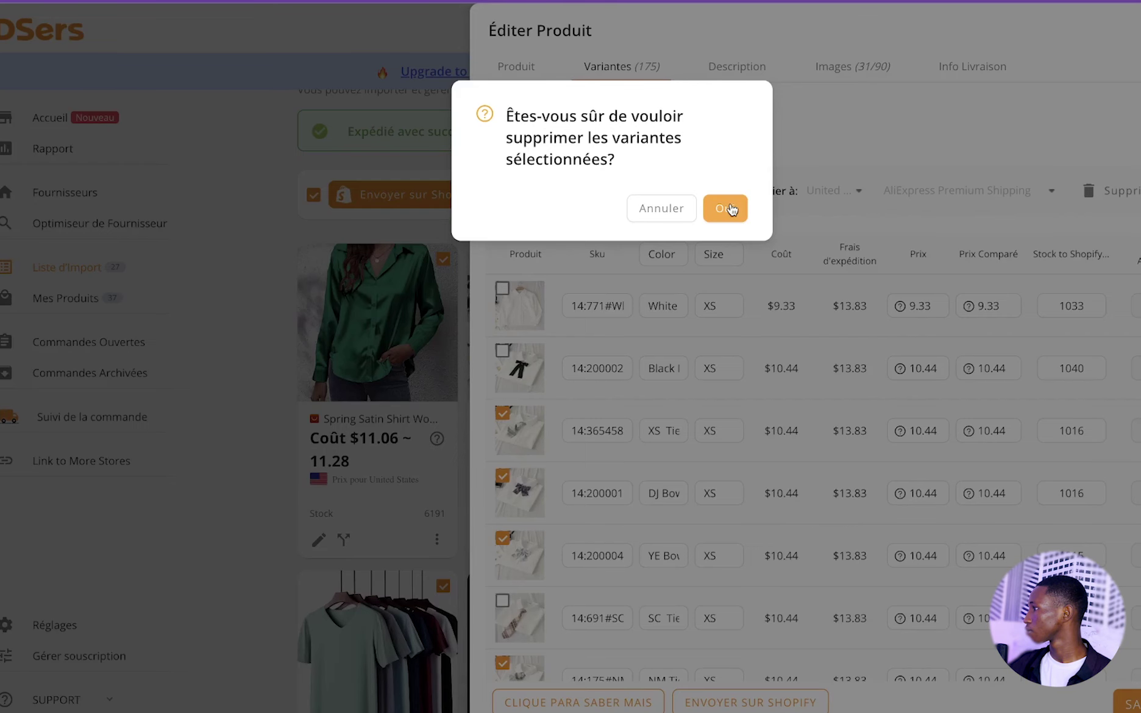
pyautogui.click(730, 209)
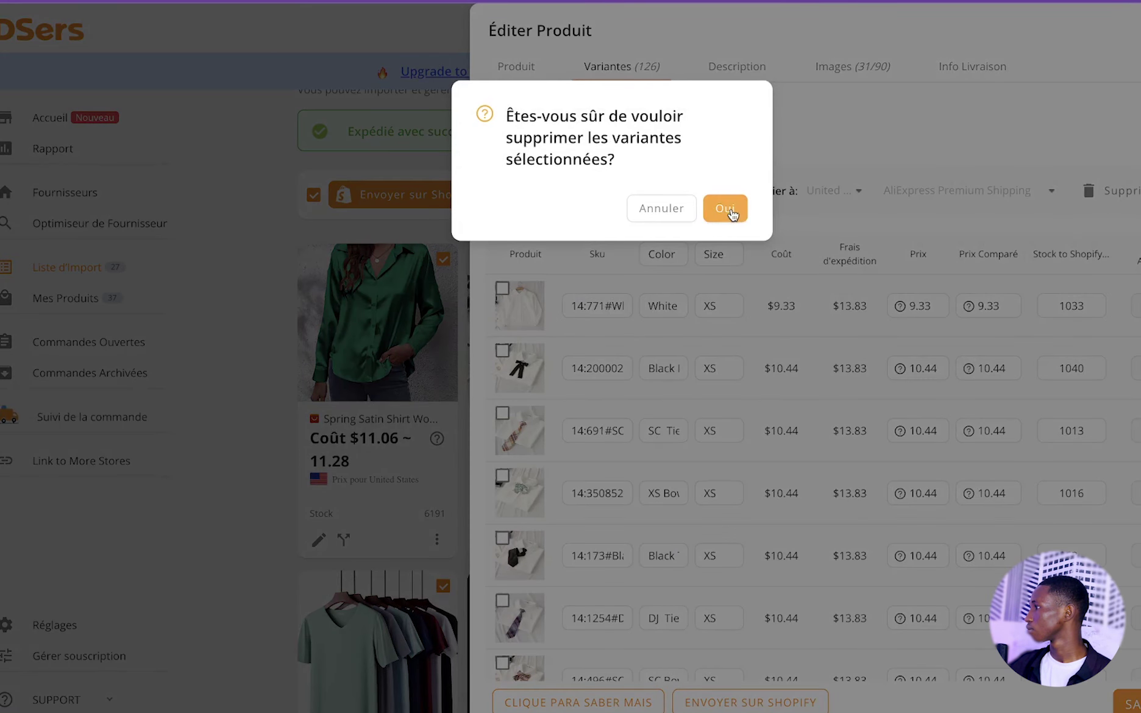
pyautogui.click(731, 210)
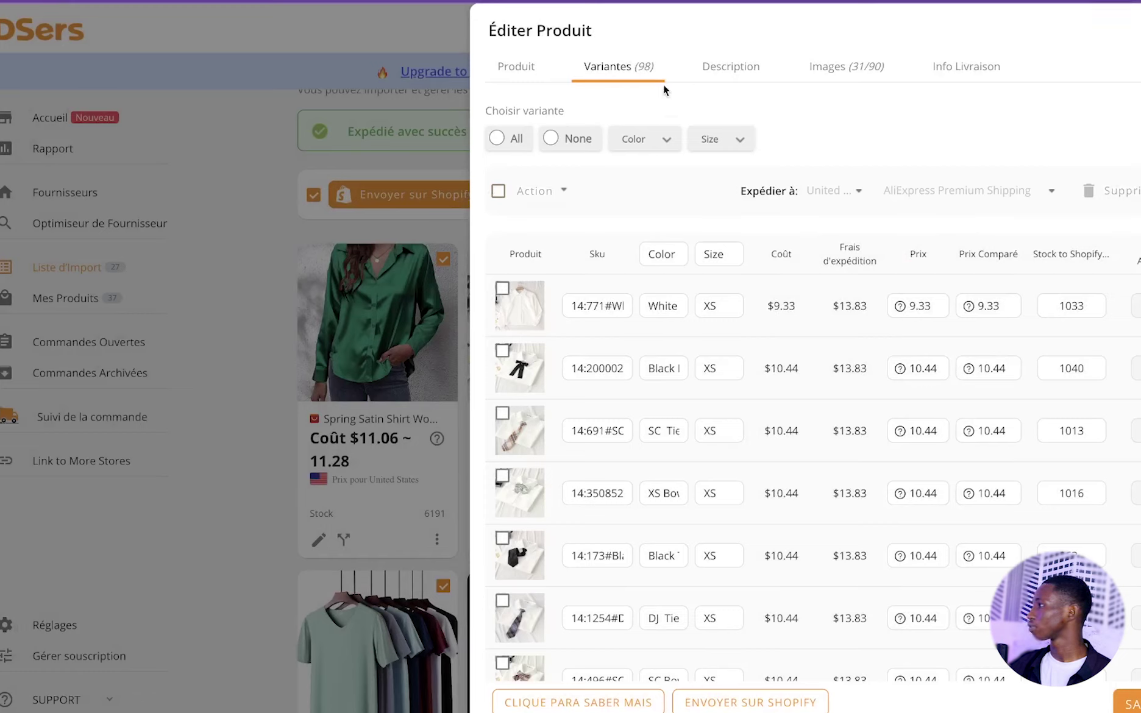
# Look over the images of the JMPRS school shirt and save the edited product.
pyautogui.click(827, 73)
pyautogui.scroll(-5, 958, 404)
pyautogui.scroll(5, 958, 405)
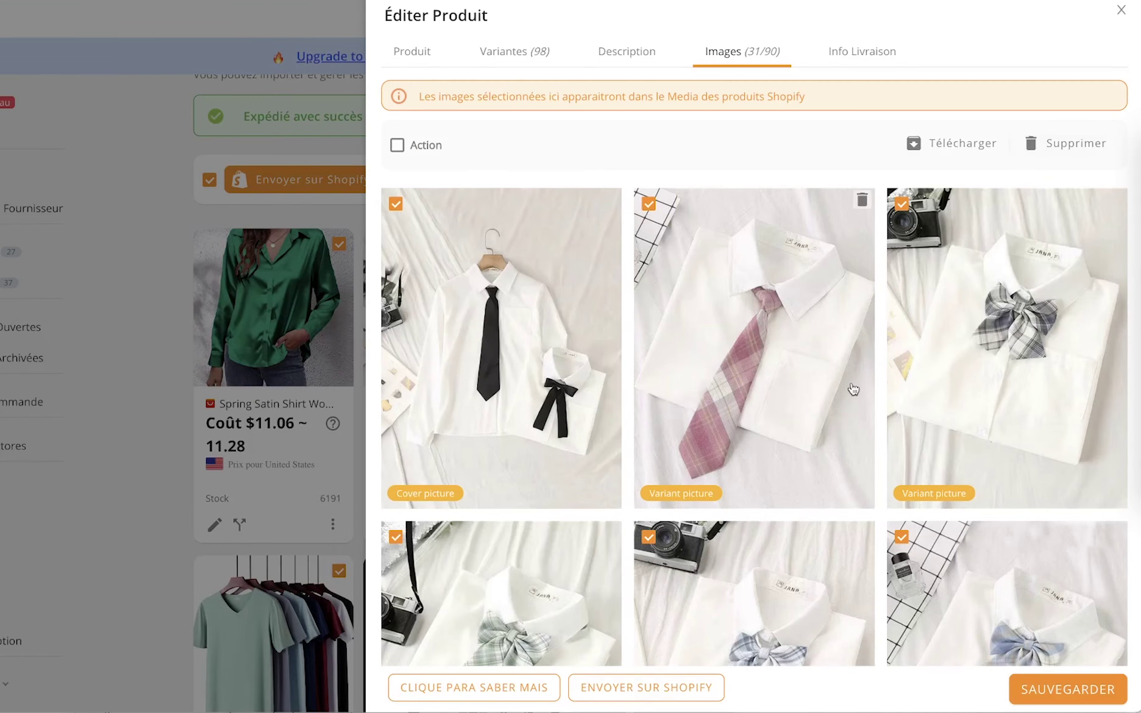
pyautogui.click(1057, 698)
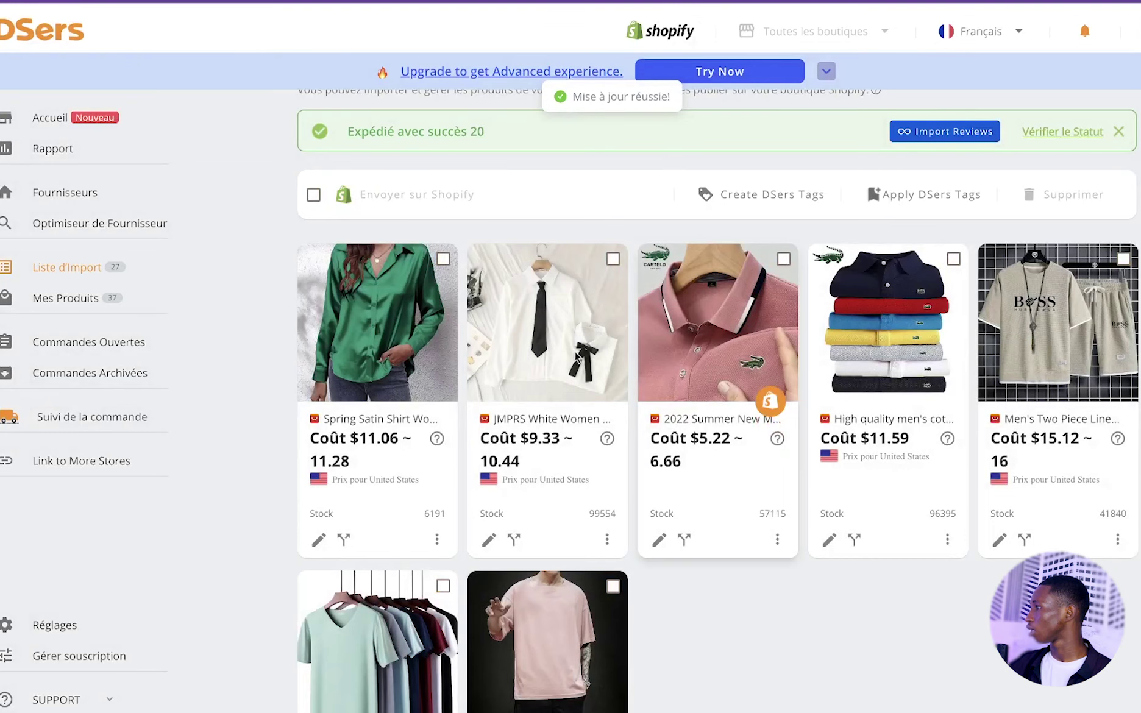
# Select all products on the second import-list page and push them to the Shopify store, published in the store as well.
pyautogui.click(314, 195)
pyautogui.scroll(-2, 600, 536)
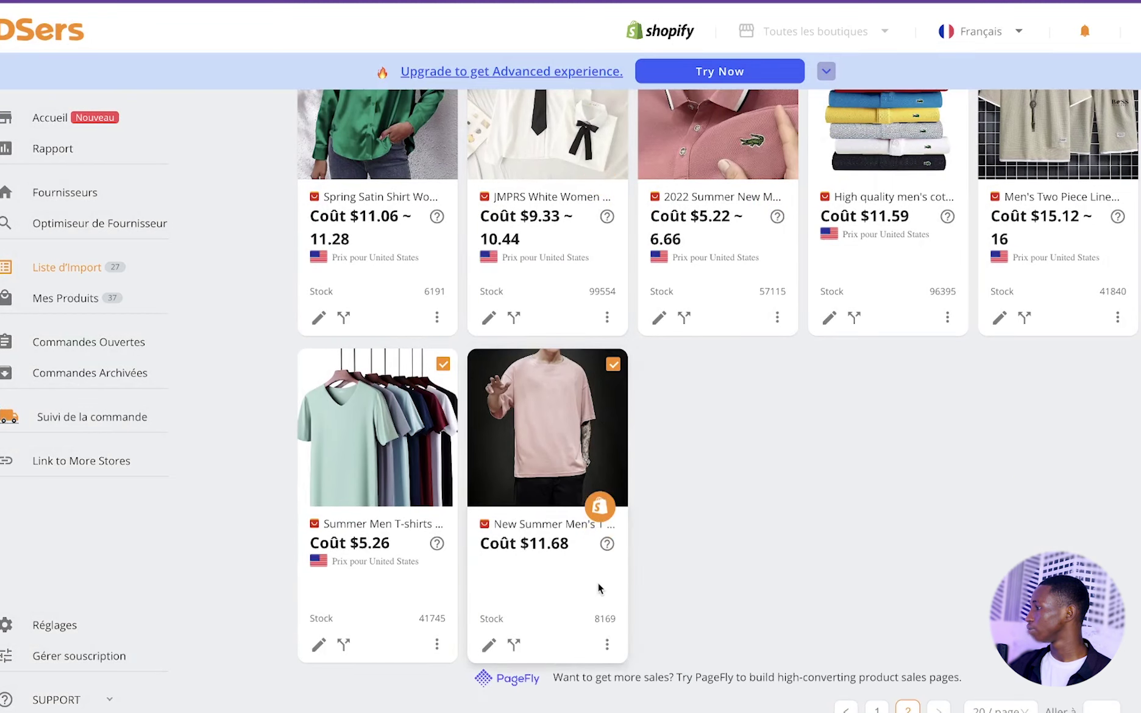
pyautogui.scroll(-3, 599, 588)
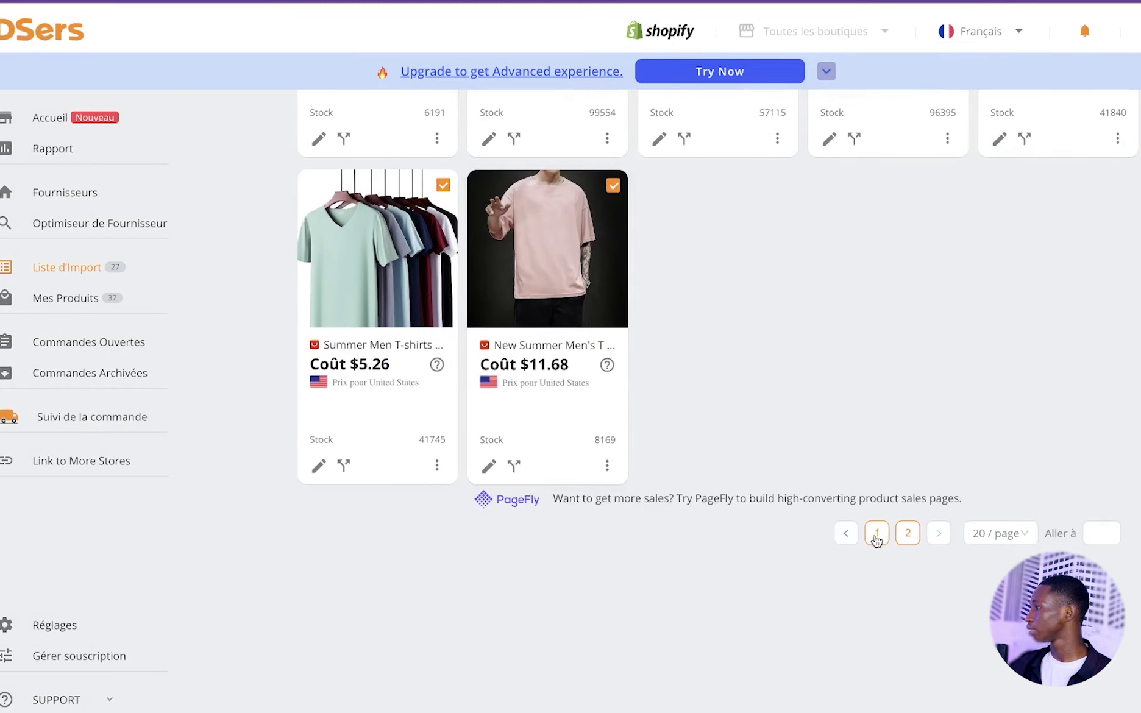
pyautogui.scroll(5, 878, 405)
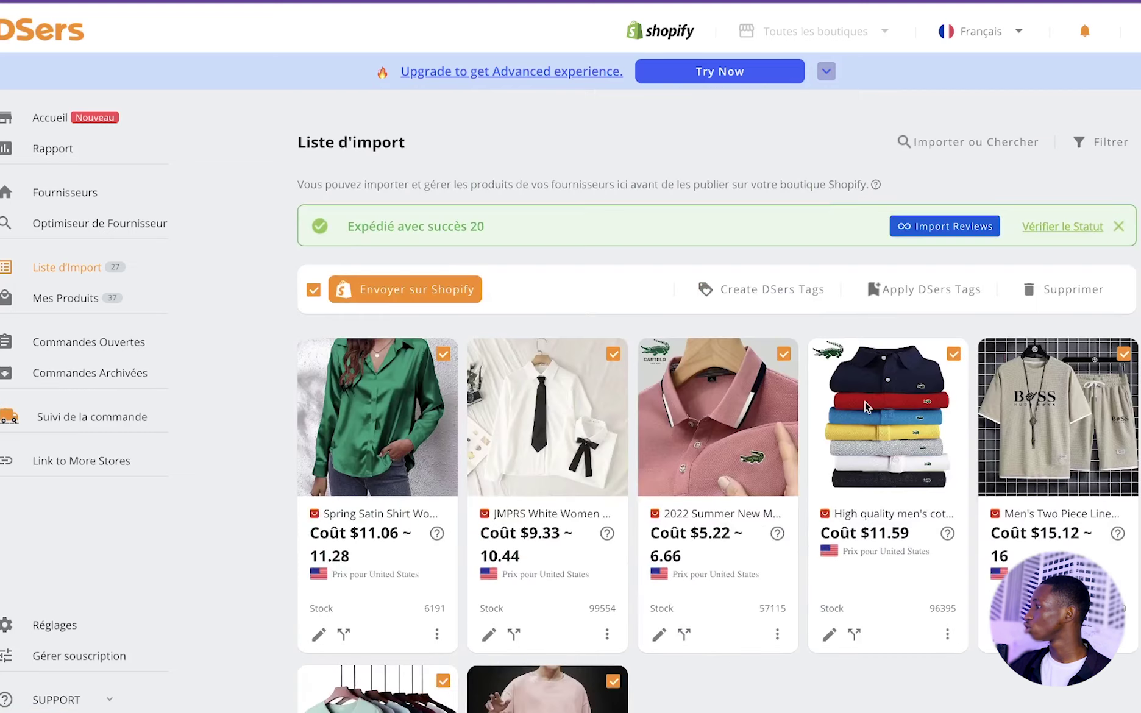
pyautogui.click(474, 292)
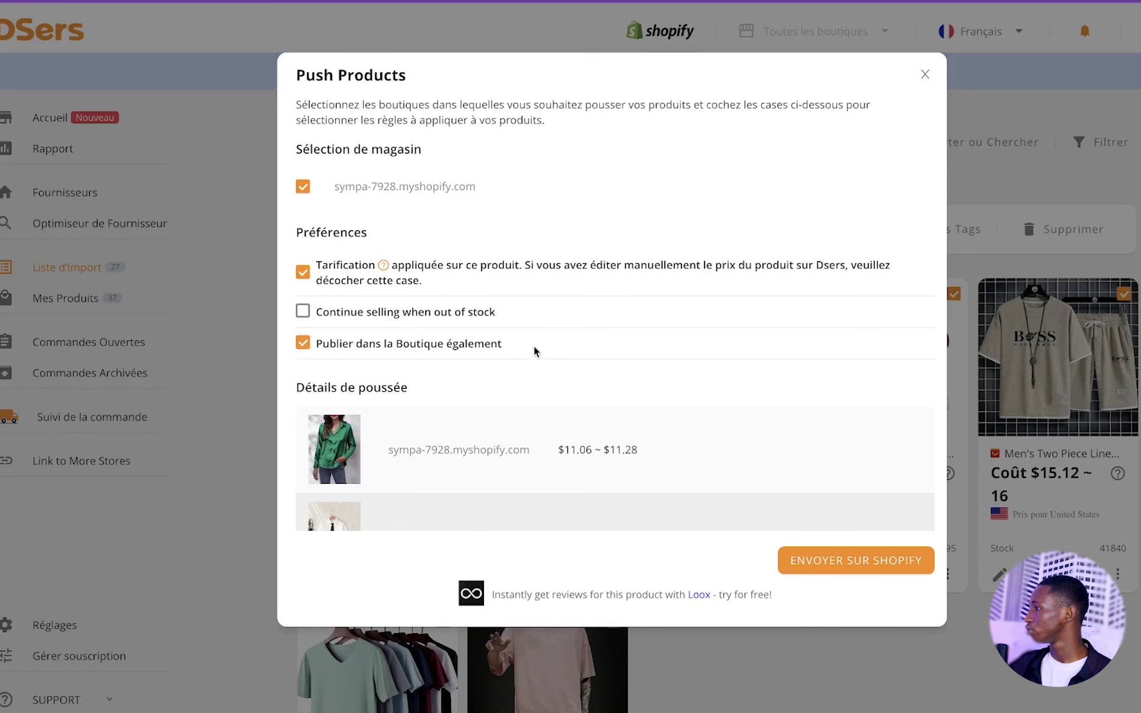
pyautogui.click(792, 563)
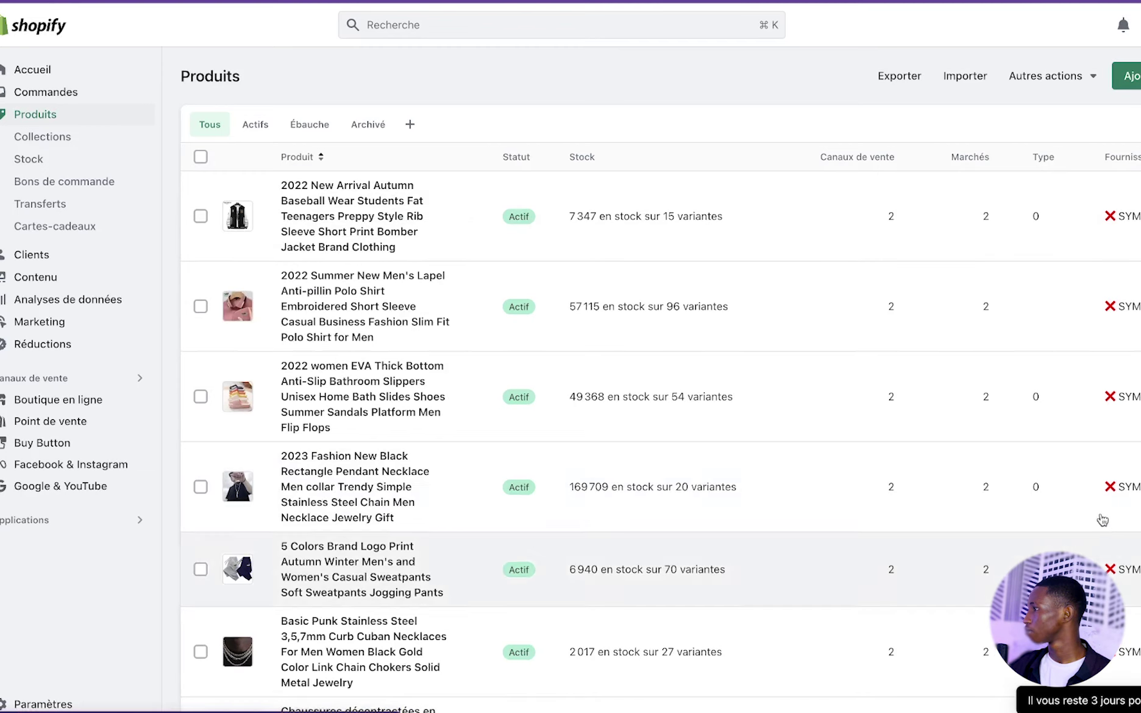
# Switch to the Shopify admin, look over the imported products and open the T-shirt collection.
pyautogui.scroll(-2, 512, 390)
pyautogui.scroll(-10, 513, 383)
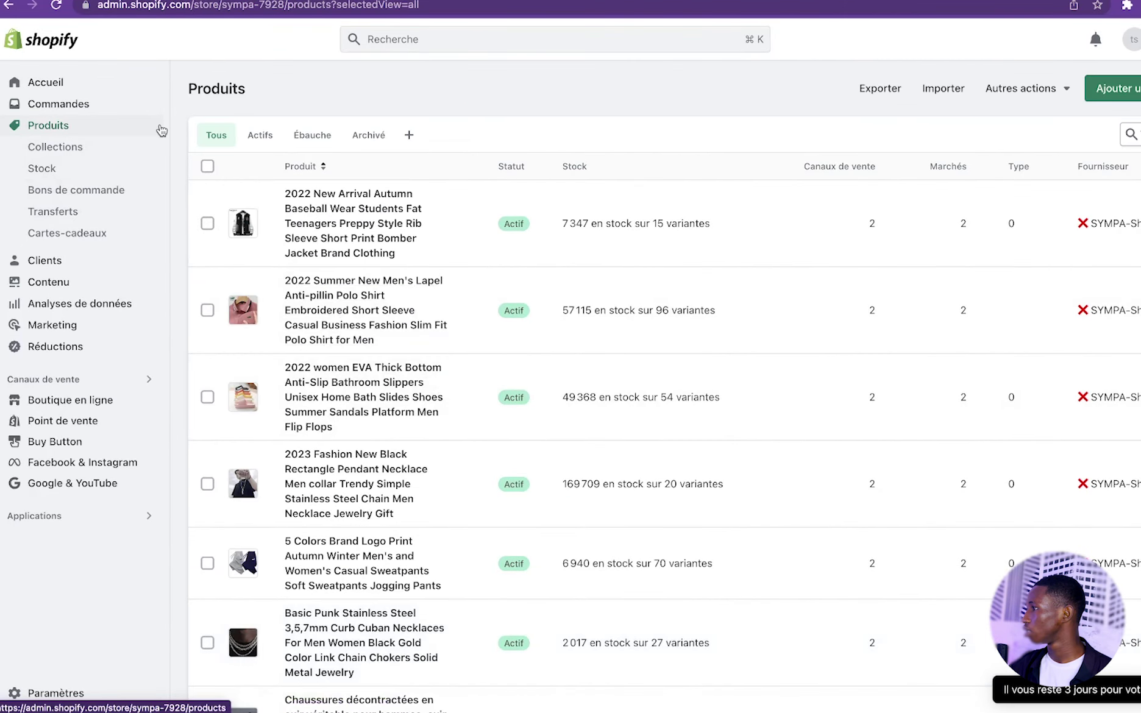
pyautogui.click(92, 148)
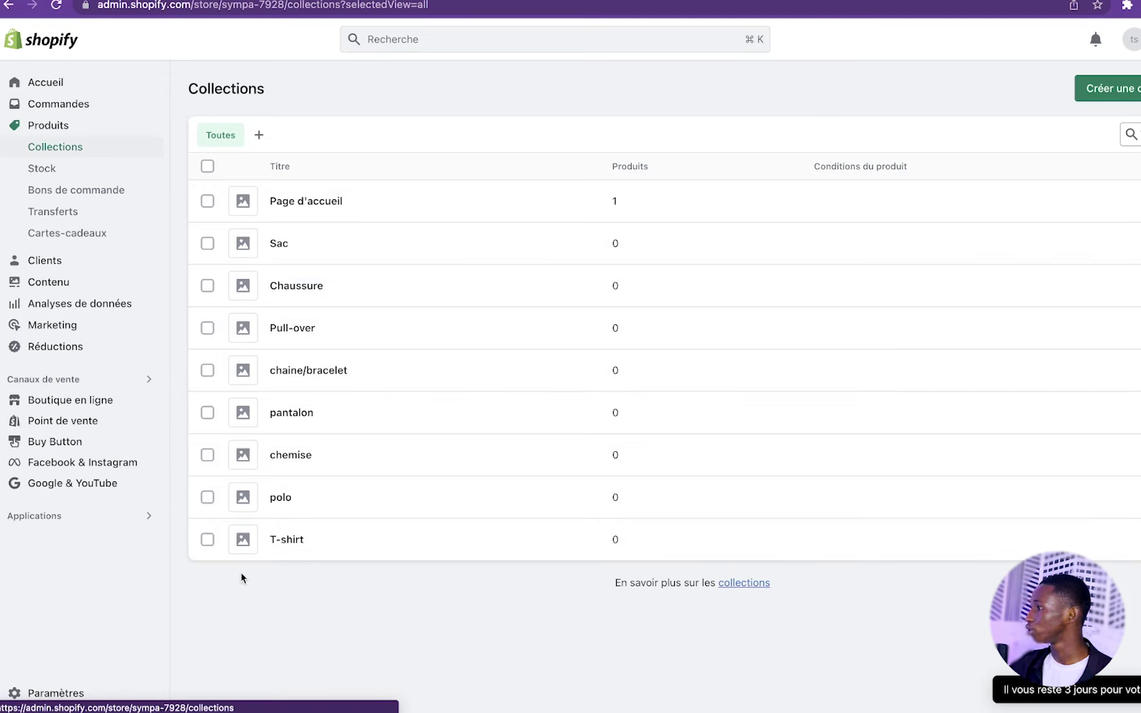
pyautogui.click(288, 556)
pyautogui.scroll(-1, 658, 437)
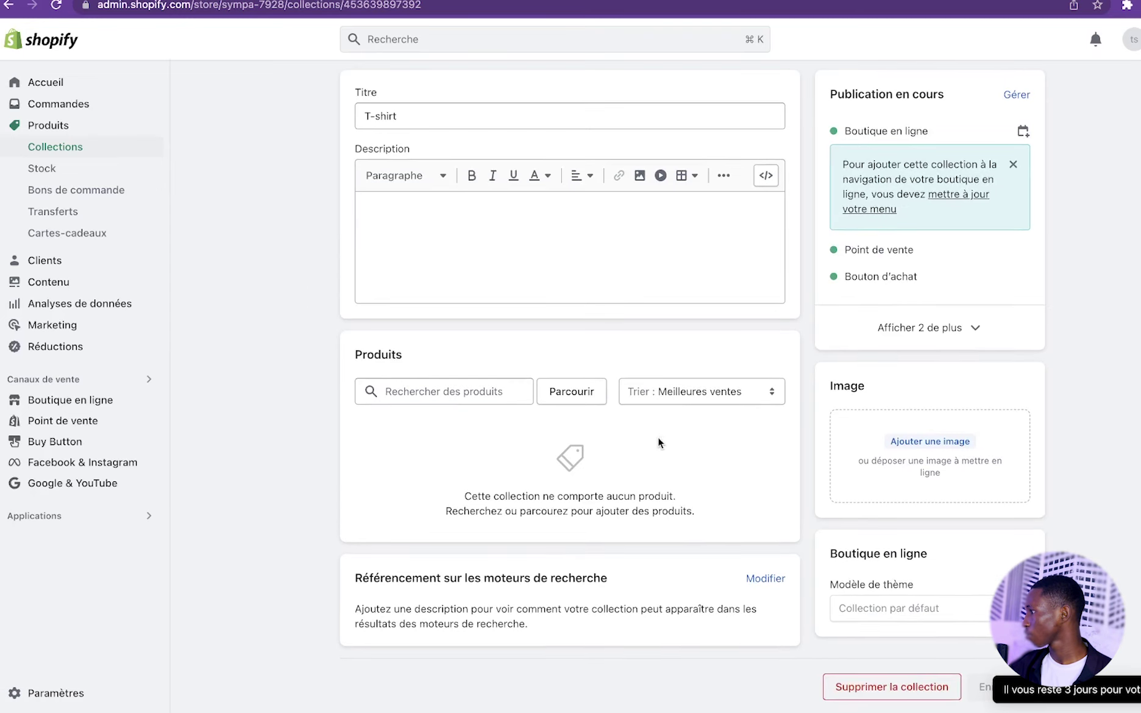
# Set the T-shirt collection's image to the screenshot 2023-07-04 à 23.09.30 from the T-shirt subfolder of "couverture shop".
pyautogui.click(917, 440)
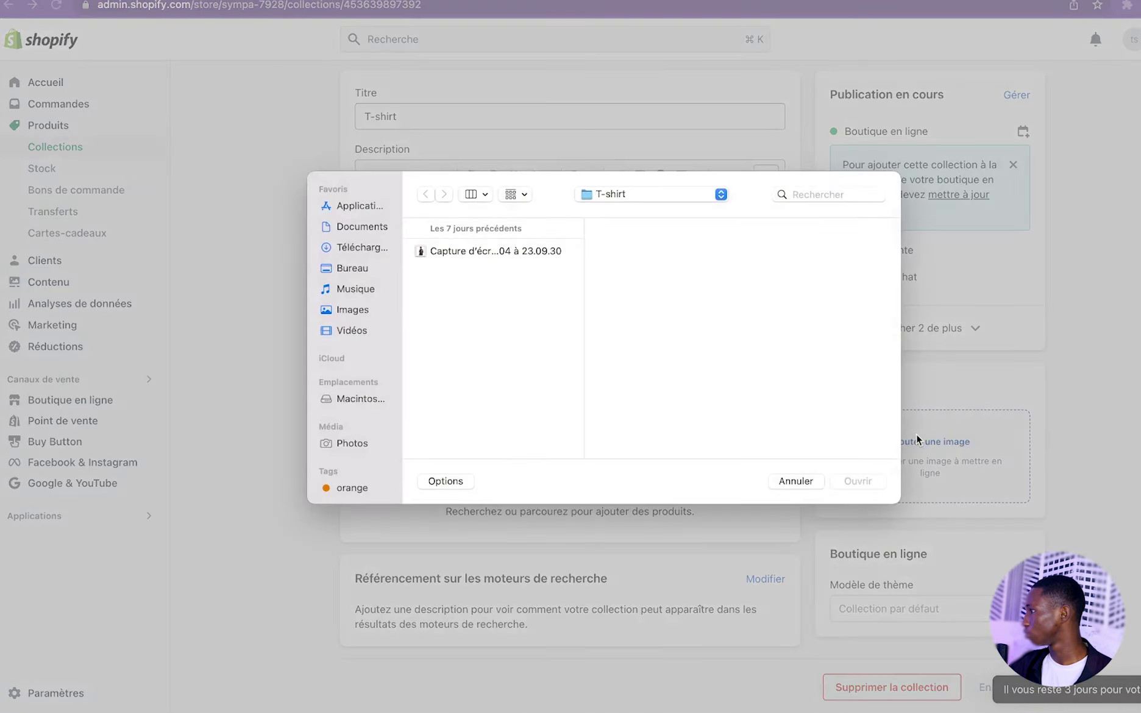
pyautogui.click(383, 249)
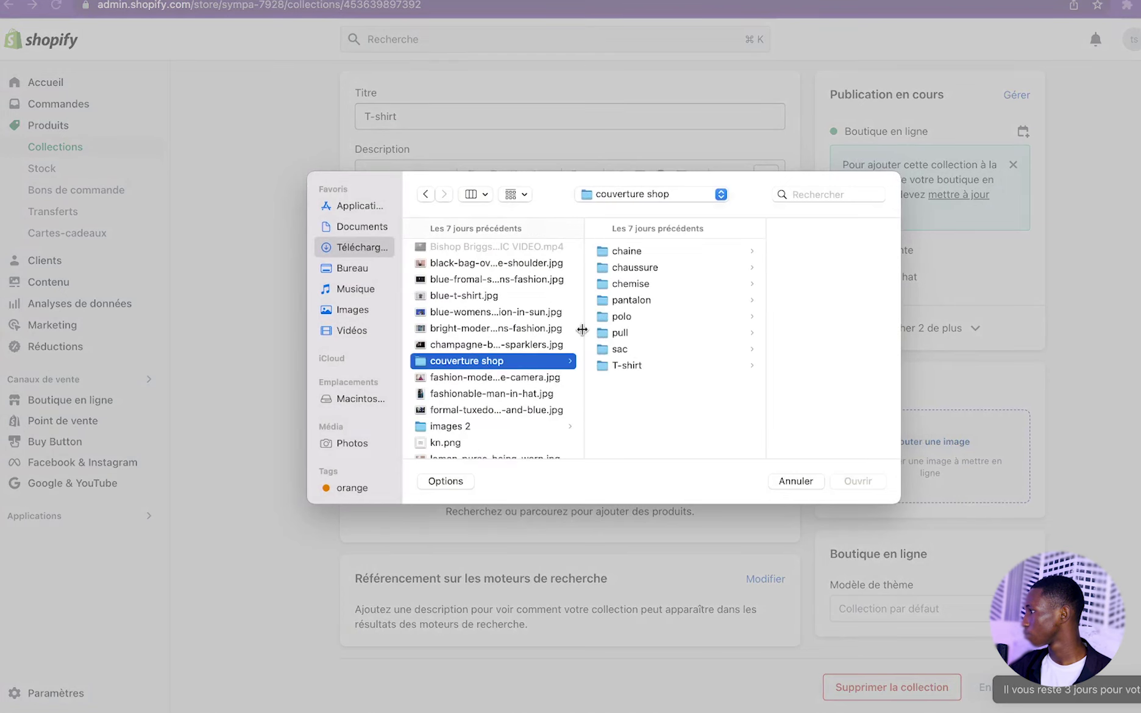
pyautogui.moveTo(582, 330); pyautogui.dragTo(523, 330)
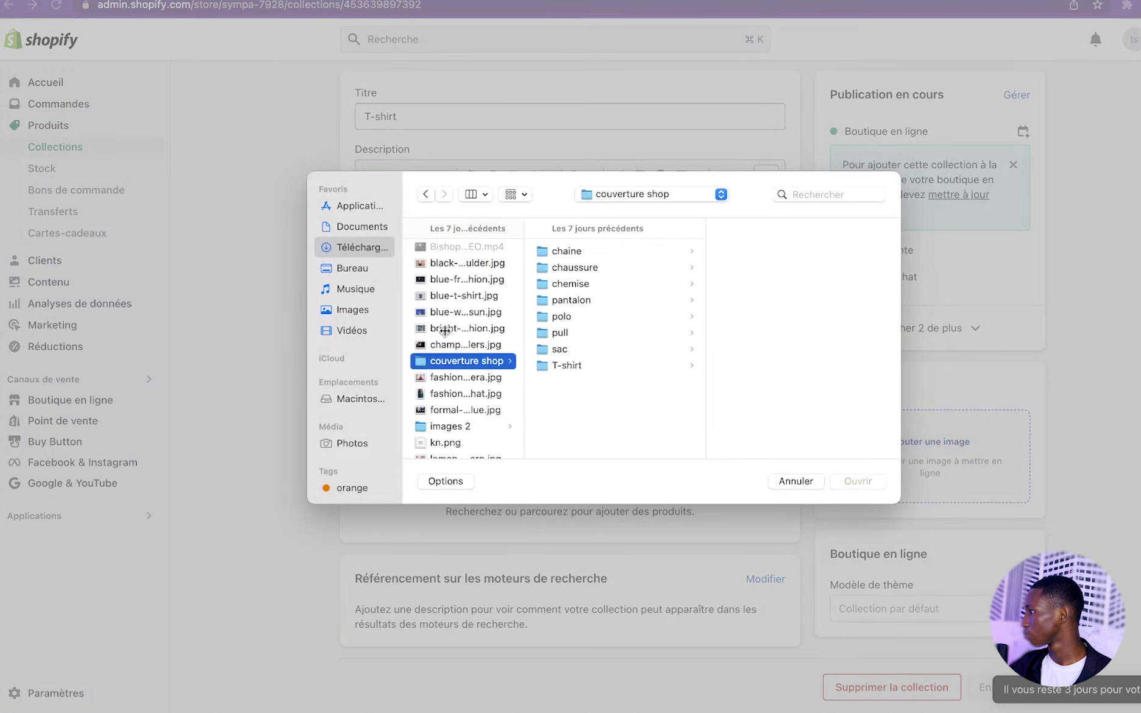
pyautogui.click(596, 372)
pyautogui.click(776, 253)
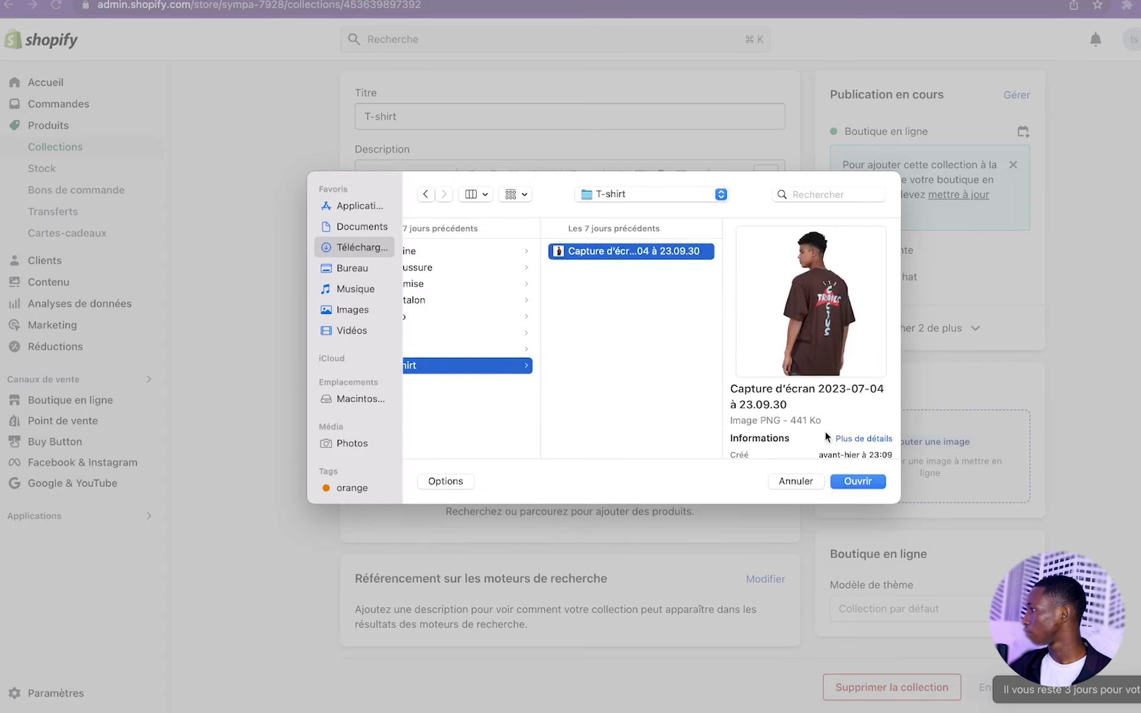
pyautogui.click(856, 481)
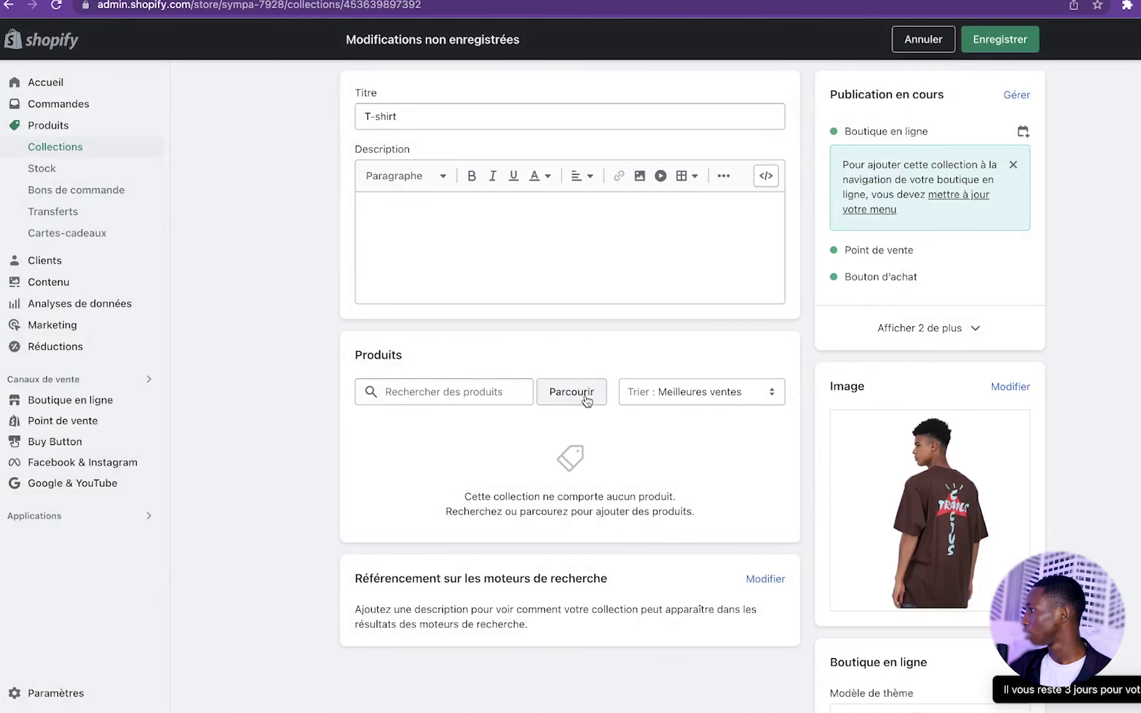
# Add the Summer Men V-neck T-shirts, New Summer Men's T Shirt 2022 and Men's Two Piece Linen set to the T-shirt collection and save it.
pyautogui.click(581, 400)
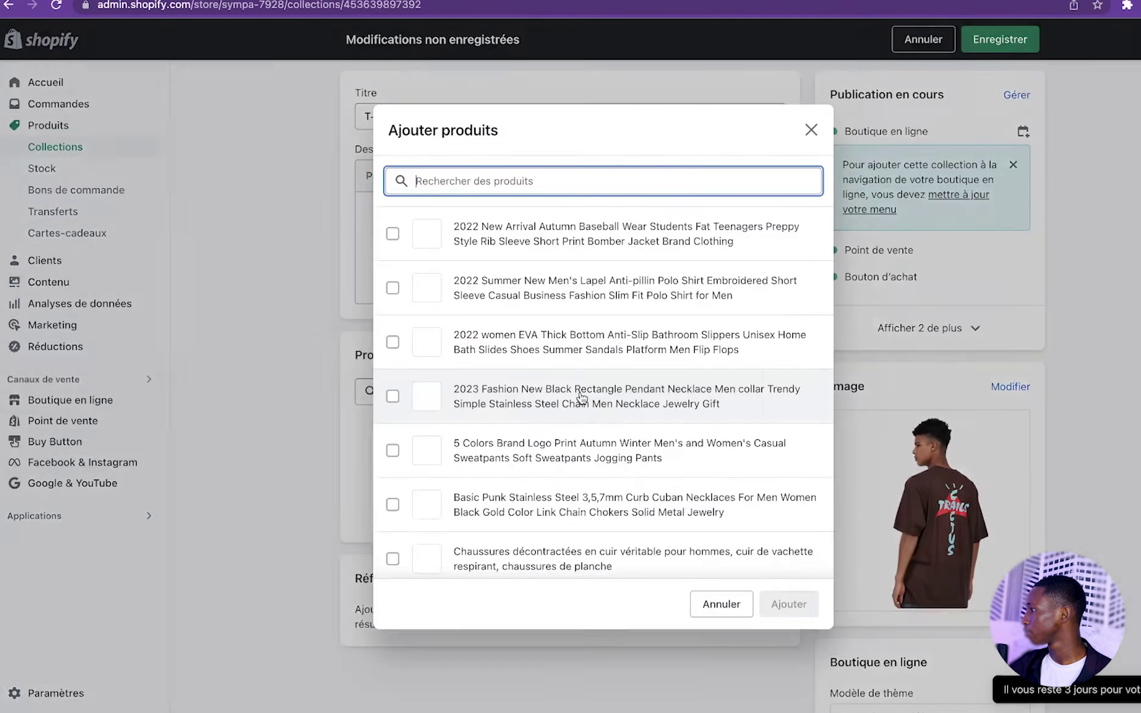
pyautogui.scroll(-3, 495, 322)
pyautogui.scroll(-6, 495, 322)
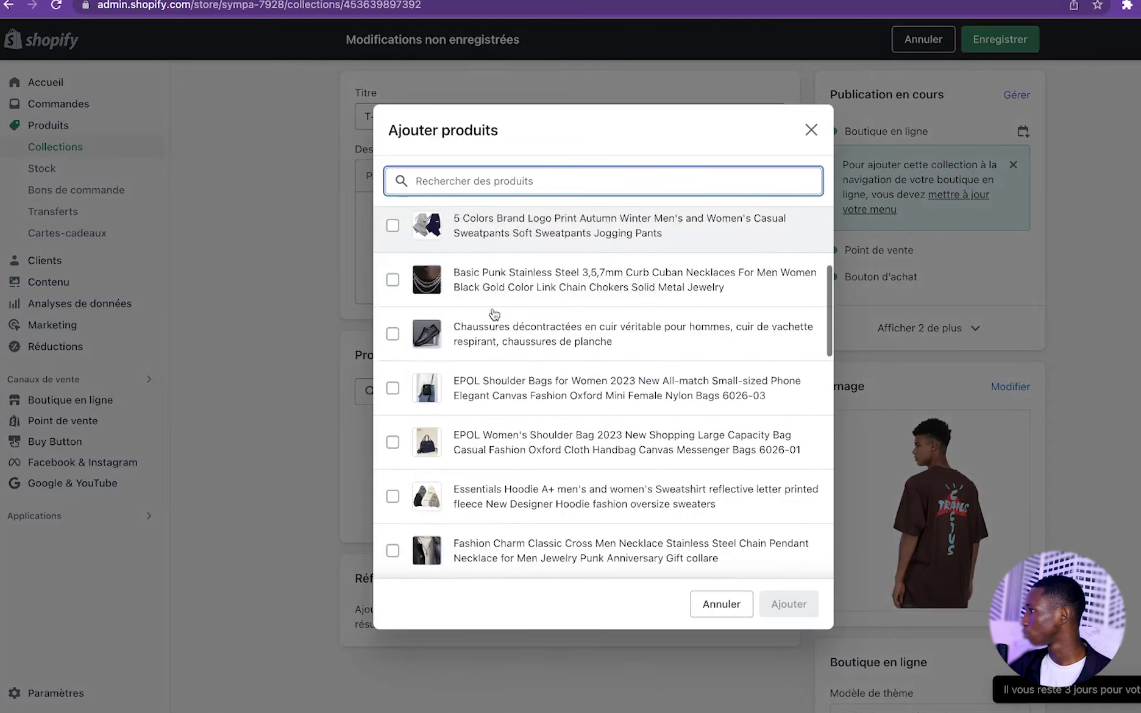
pyautogui.scroll(-7, 494, 314)
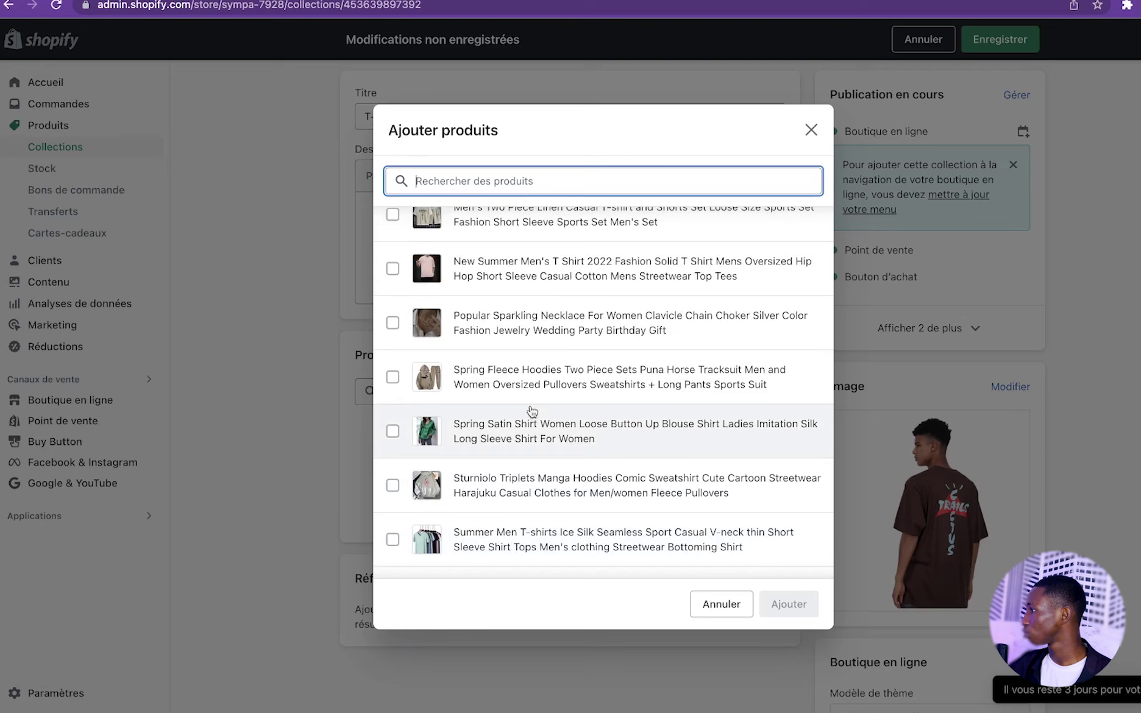
pyautogui.click(393, 272)
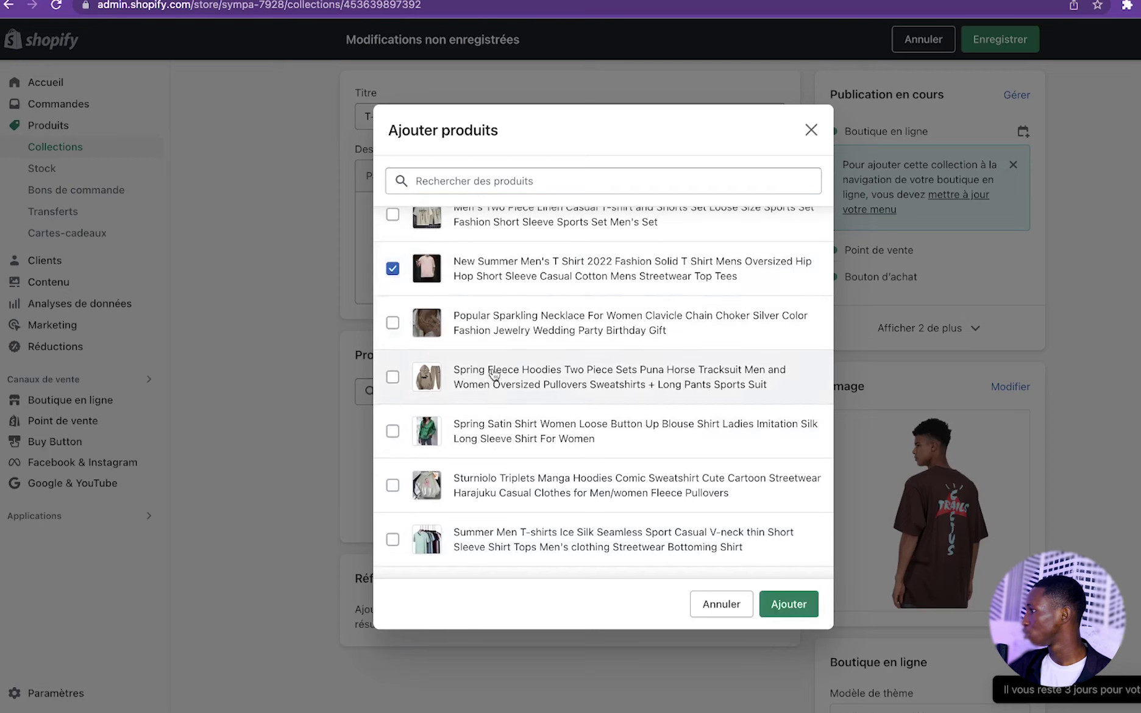
pyautogui.scroll(-3, 492, 370)
pyautogui.scroll(5, 493, 374)
pyautogui.click(526, 418)
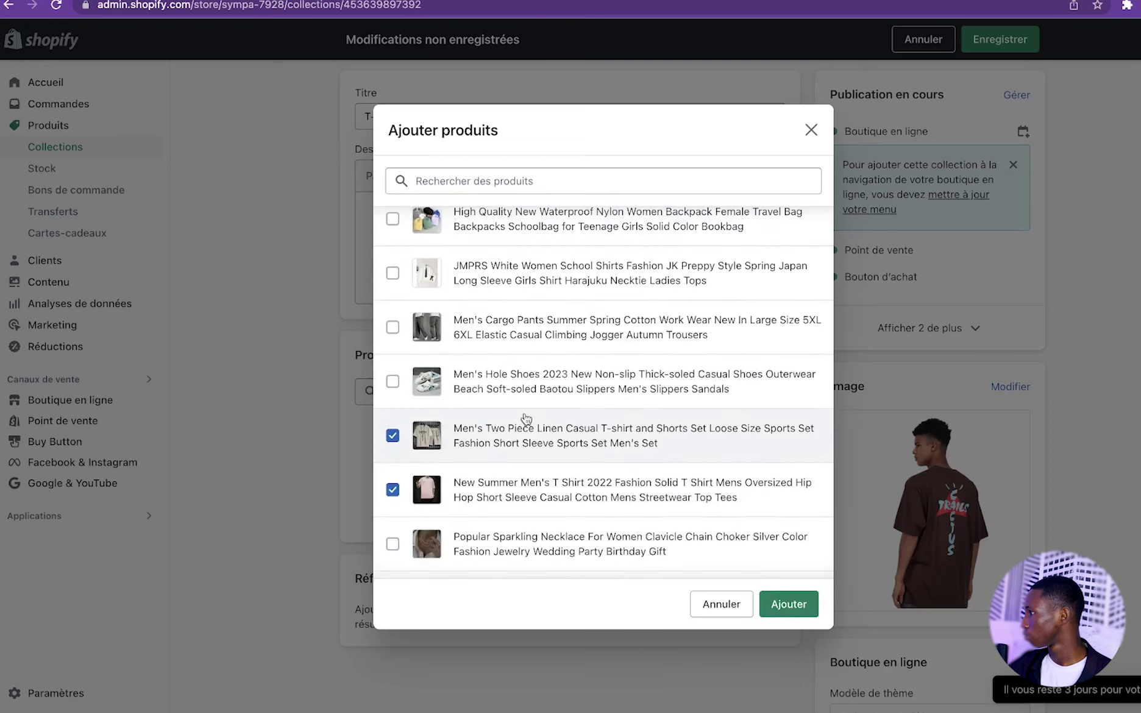
pyautogui.scroll(-10, 524, 442)
pyautogui.click(773, 607)
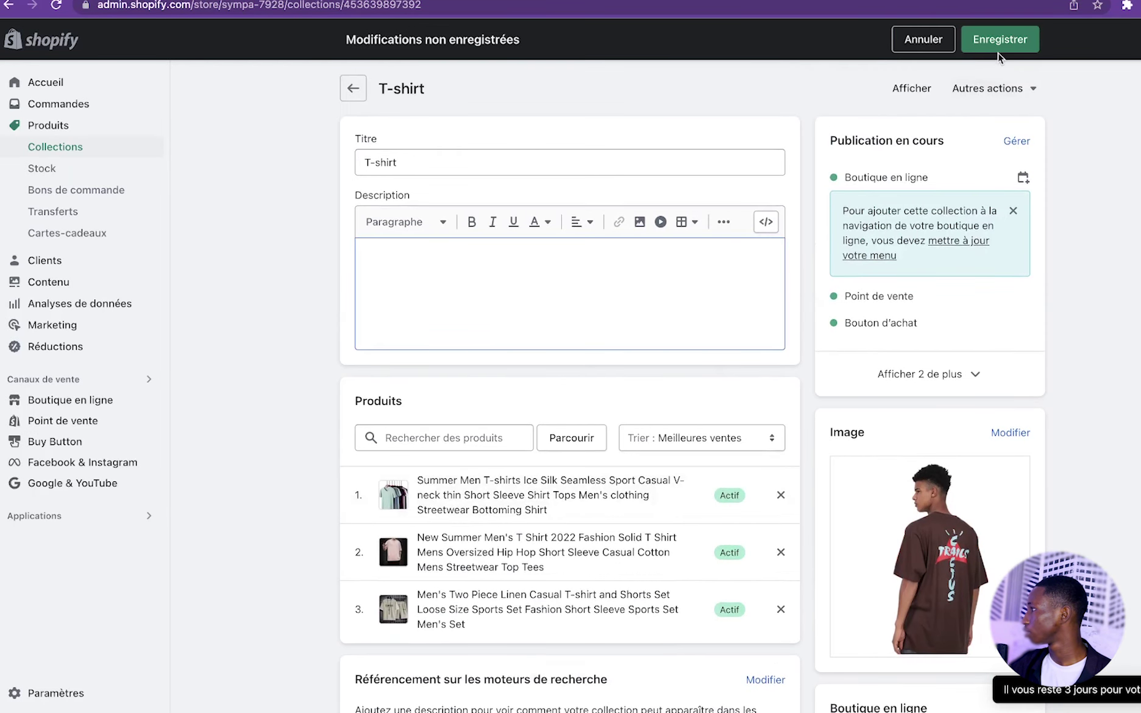
pyautogui.click(998, 50)
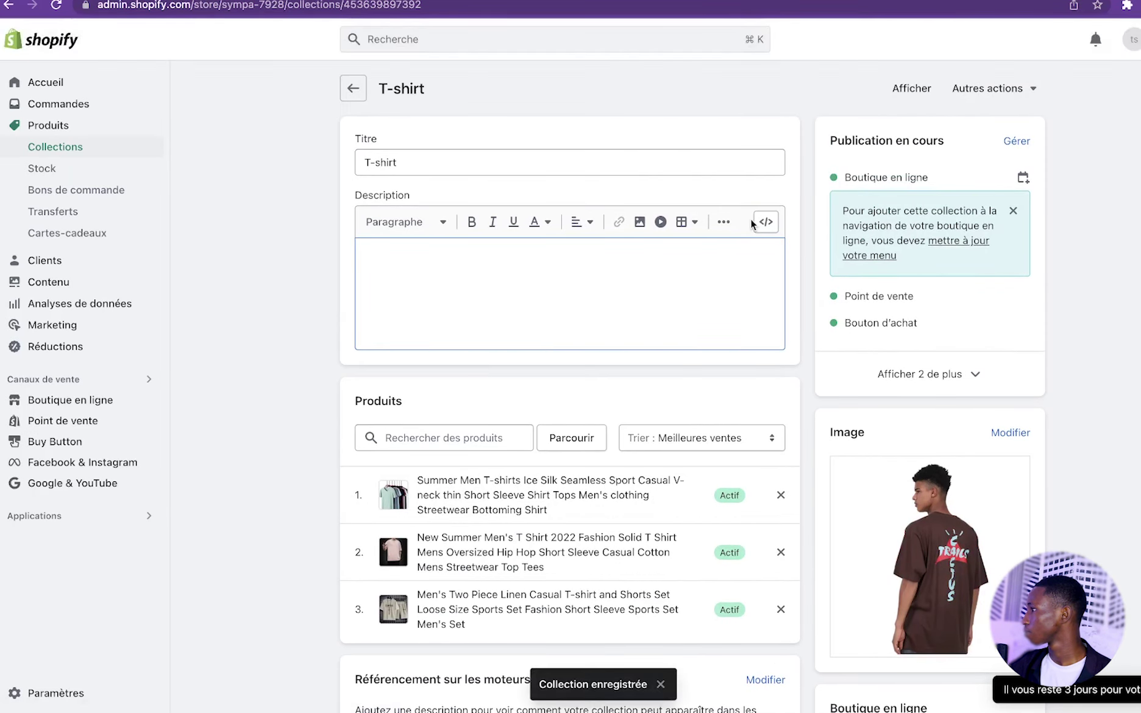
# Open the polo collection and set its image to the screenshot 2023-07-04 à 23.09.10 from the polo subfolder of "couverture shop".
pyautogui.click(354, 92)
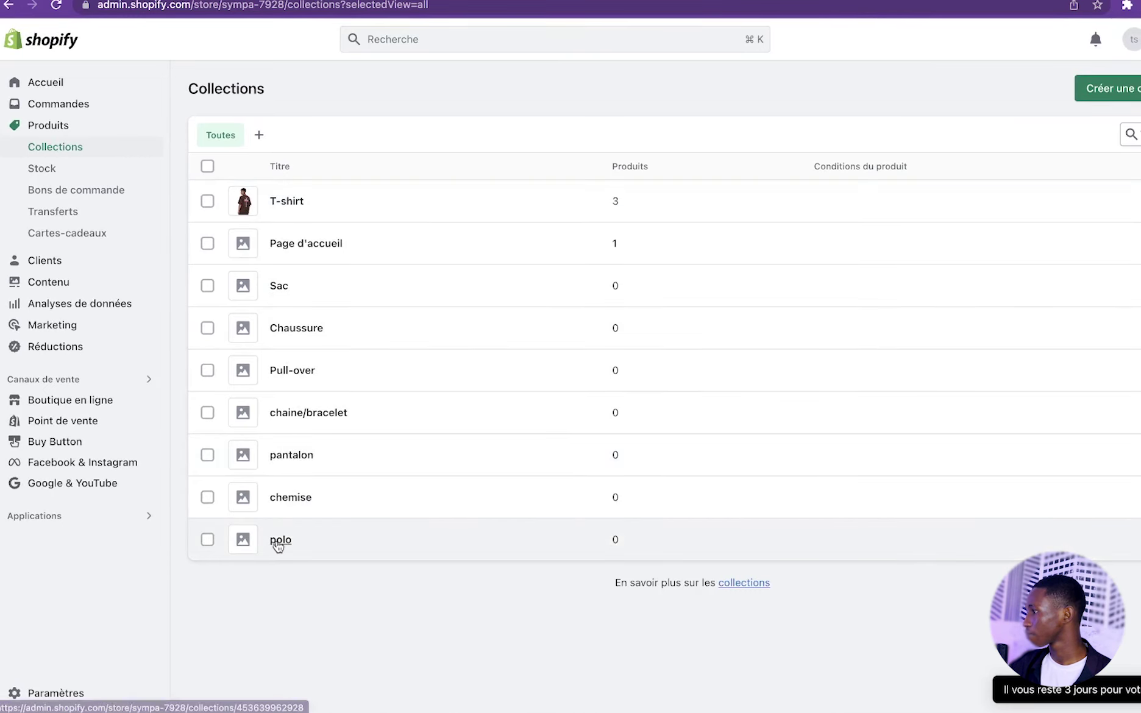
pyautogui.click(276, 540)
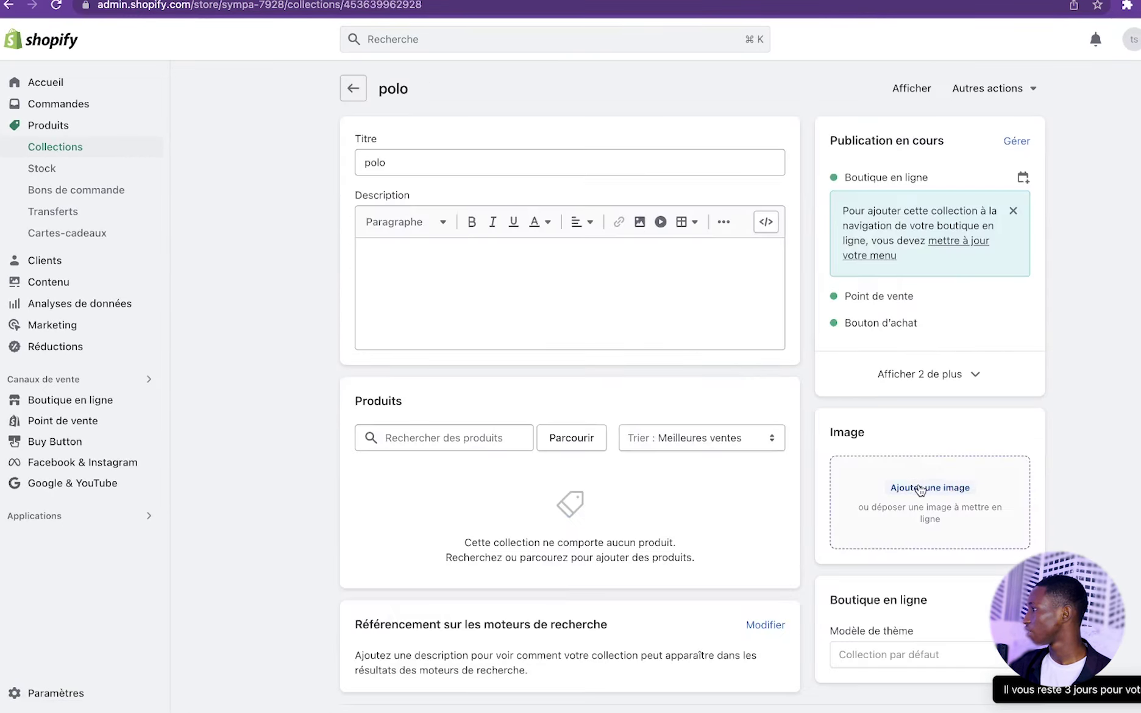
pyautogui.click(919, 487)
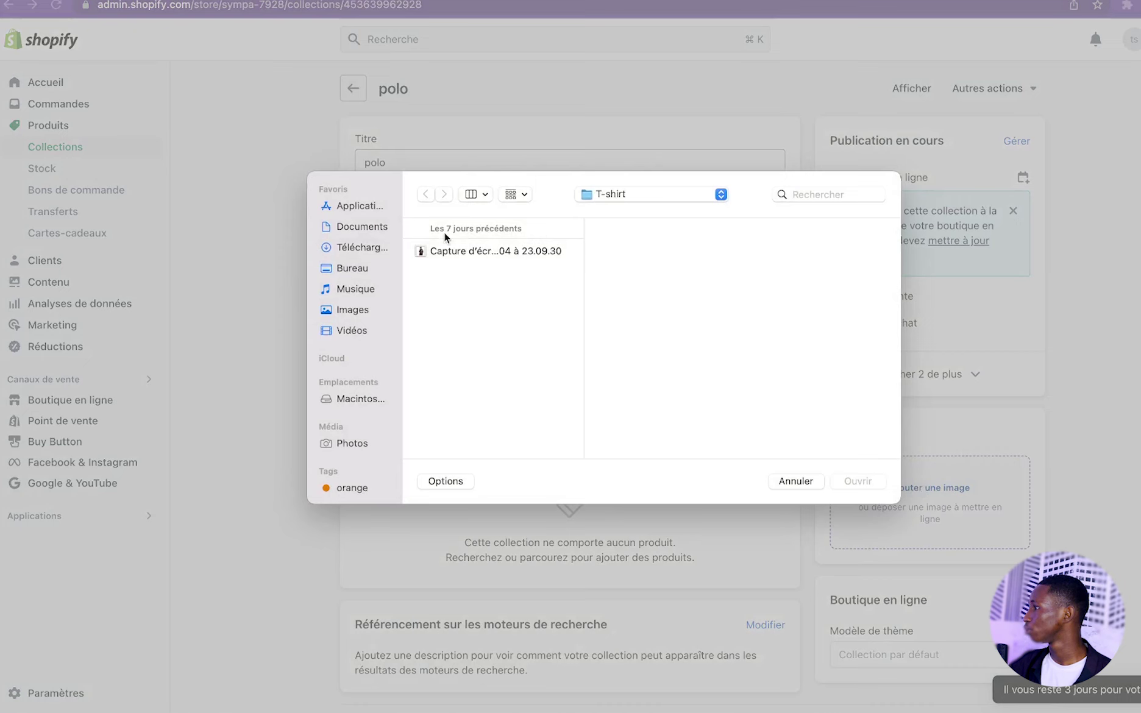
pyautogui.click(360, 247)
pyautogui.click(466, 333)
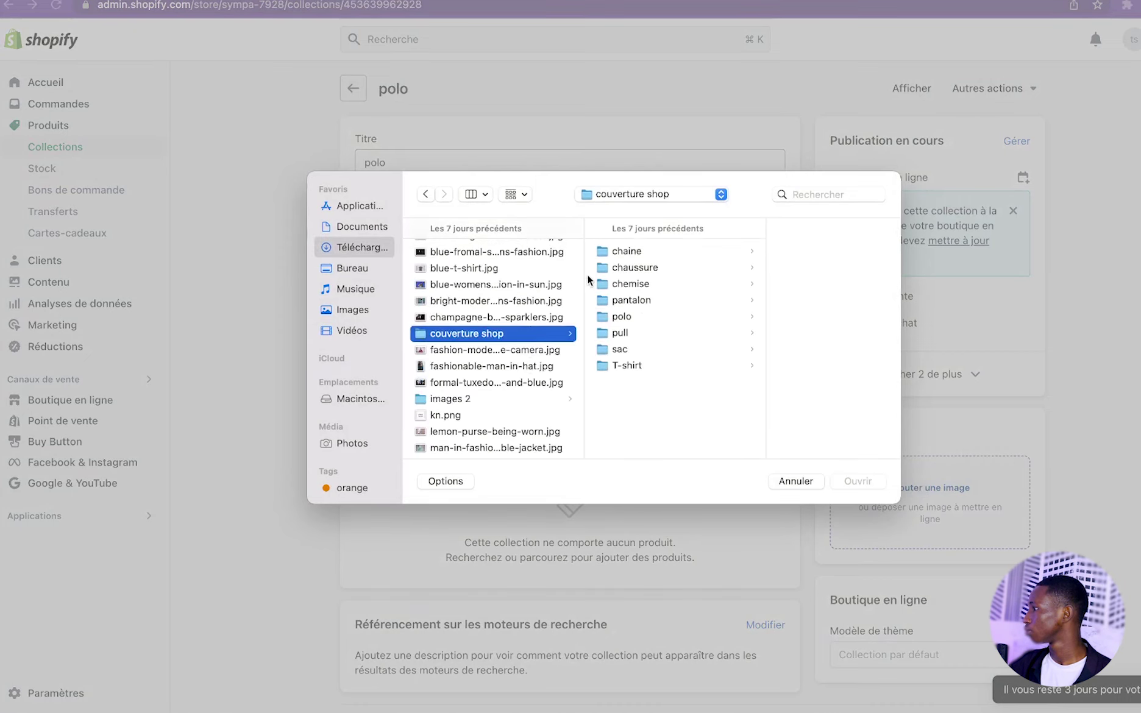
pyautogui.moveTo(584, 276); pyautogui.dragTo(524, 275)
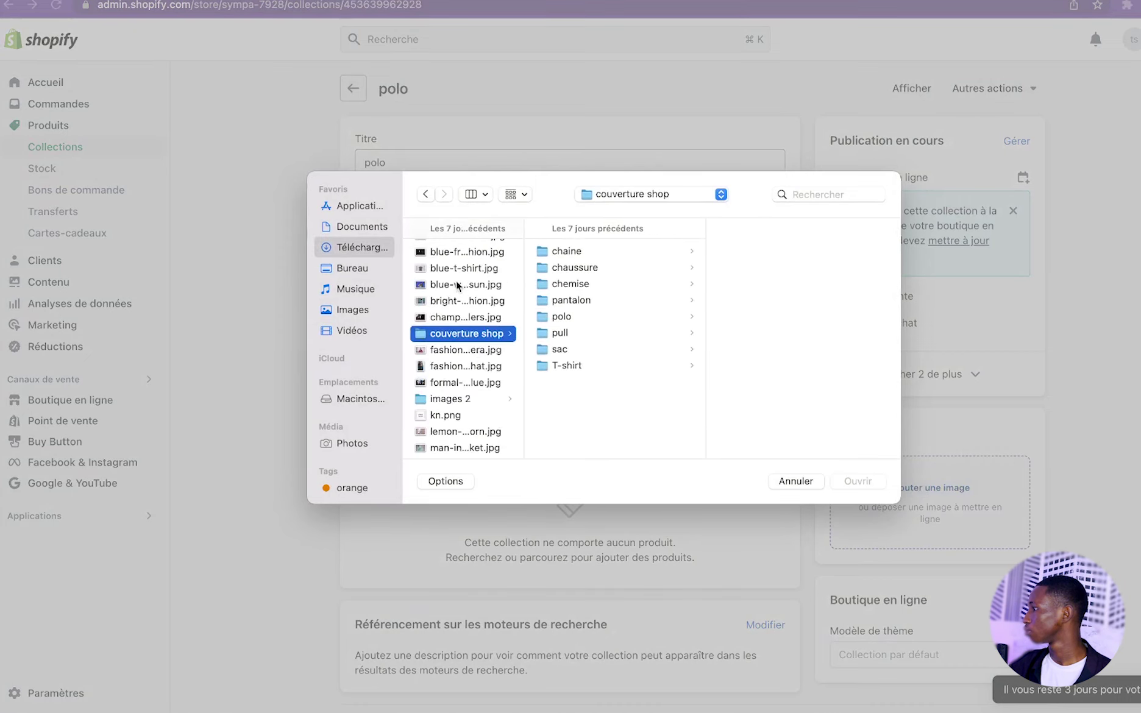
pyautogui.press('Right')
pyautogui.click(611, 312)
pyautogui.click(773, 253)
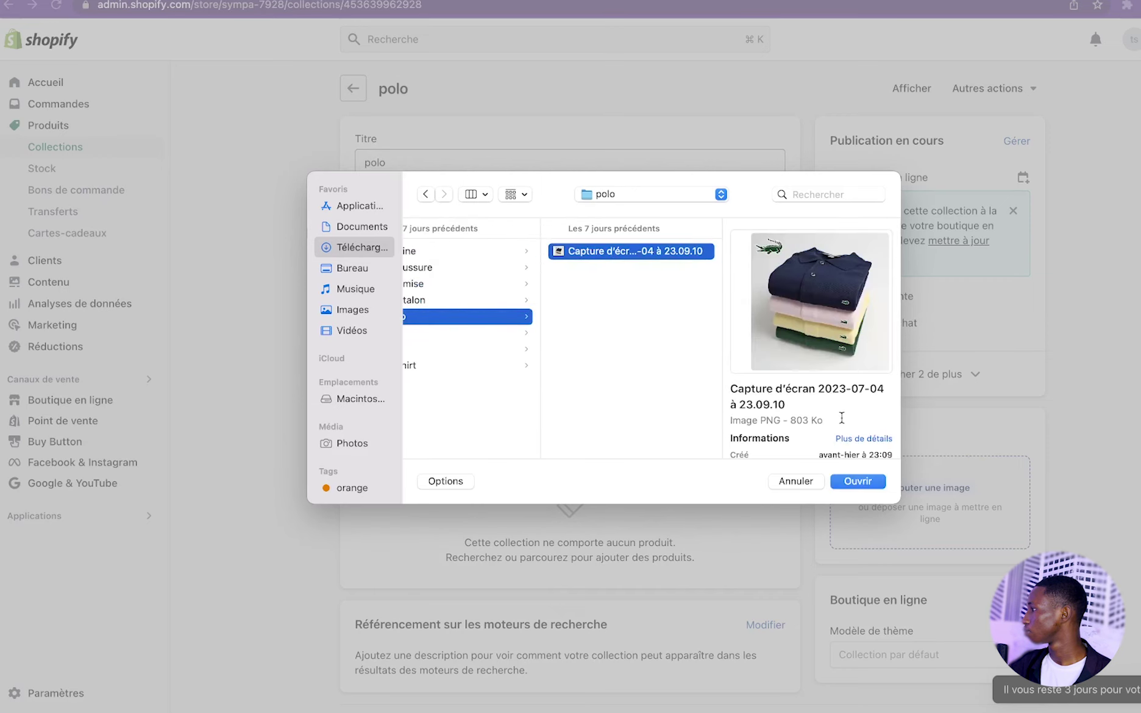
pyautogui.click(850, 480)
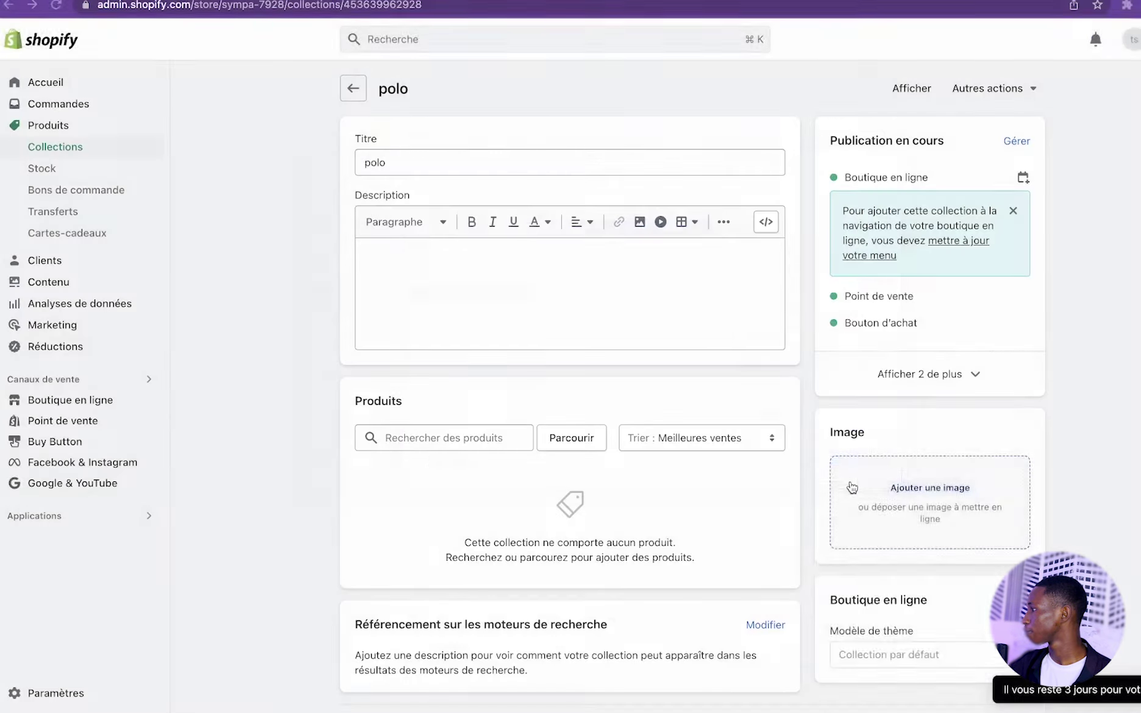
# Add the 2022 Summer New Men's Lapel Anti-pillin Polo Shirt to the polo collection.
pyautogui.click(589, 437)
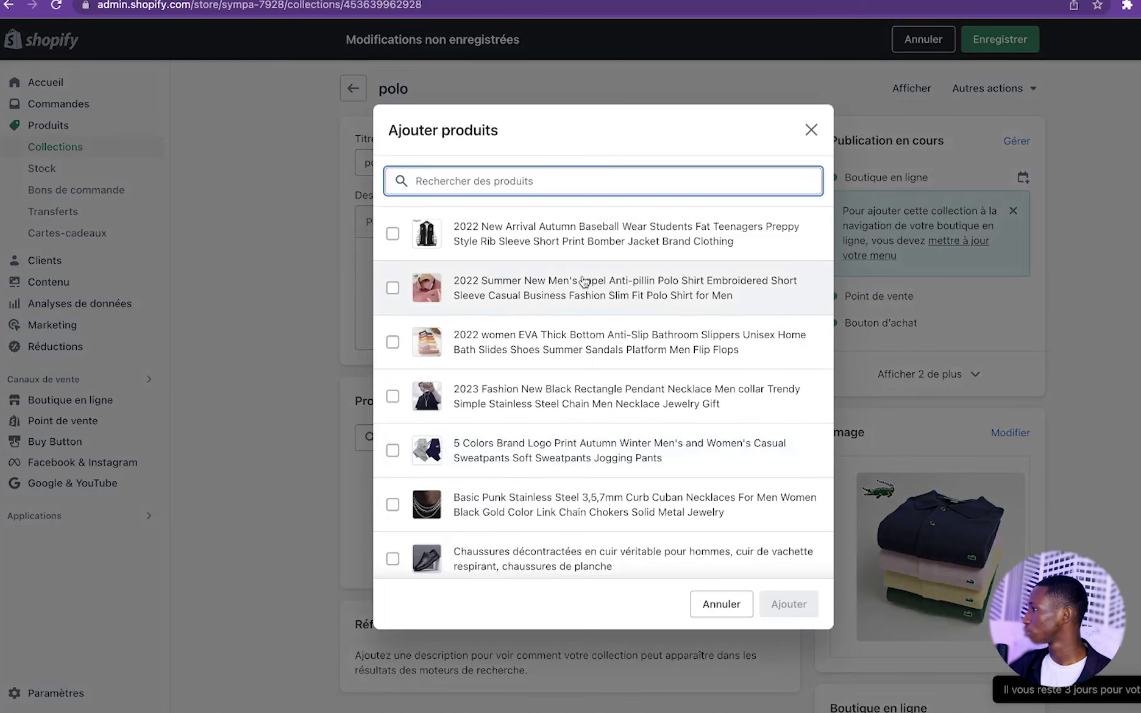
pyautogui.scroll(-3, 583, 282)
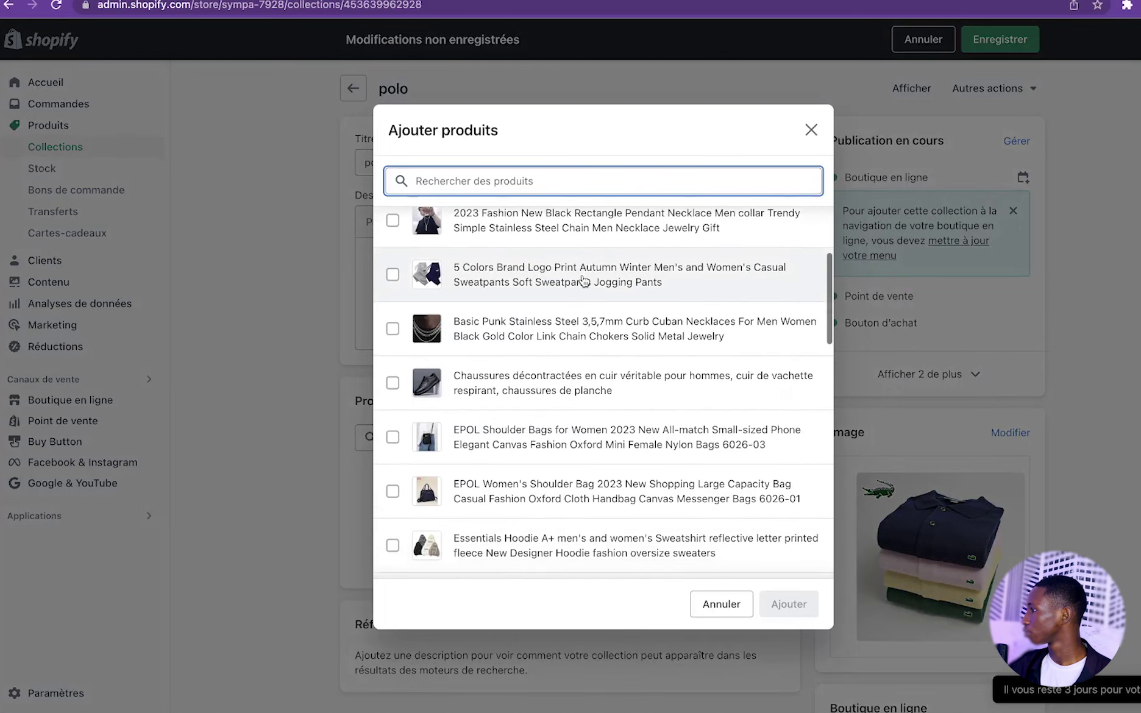
pyautogui.scroll(3, 583, 280)
pyautogui.click(506, 288)
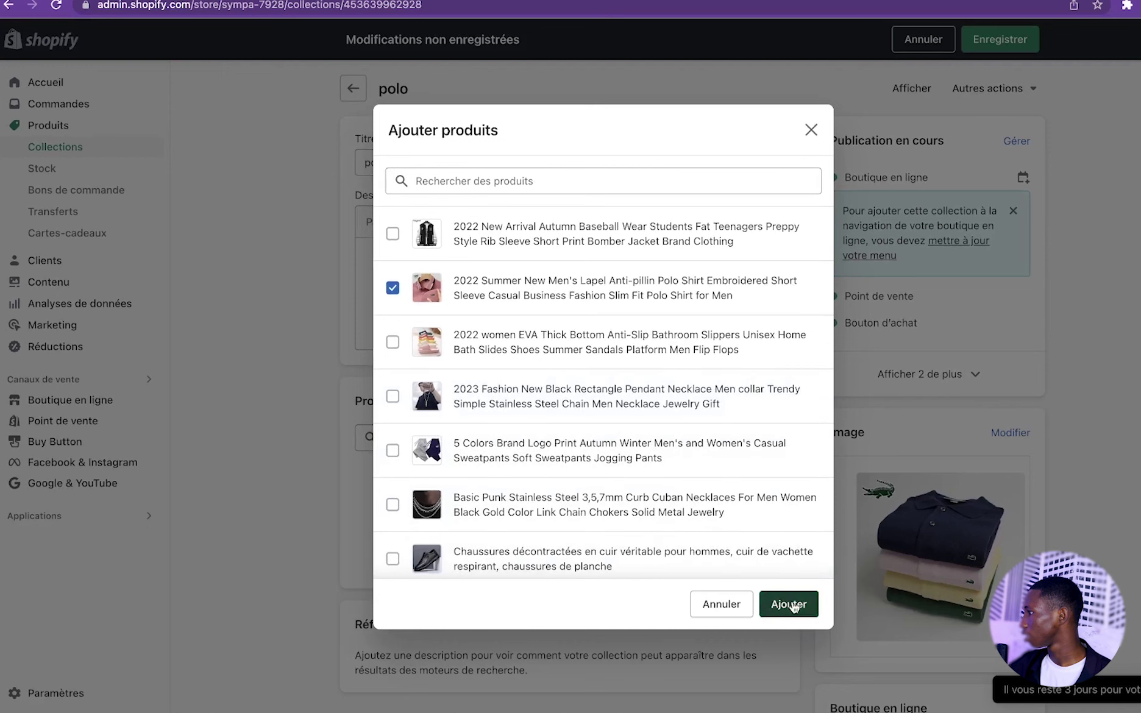
pyautogui.click(791, 602)
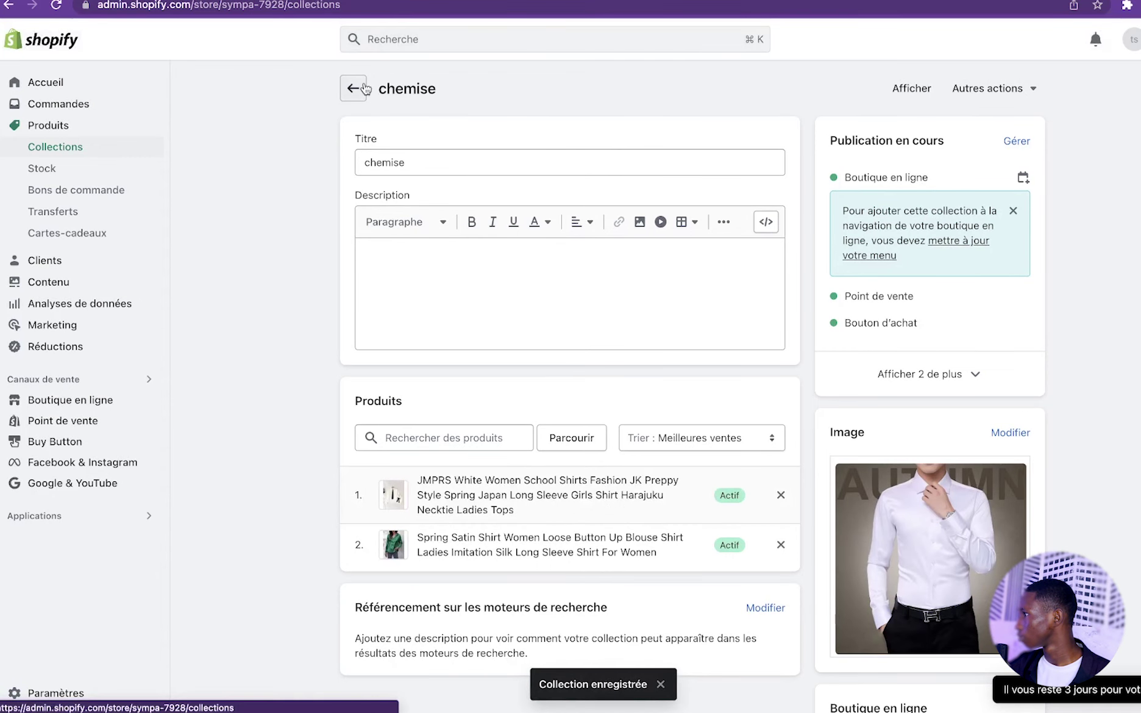
# Leave the completed chemise, pantalon and Sac collections, save the Chaussure collection with its image and products, and return to the collection list.
pyautogui.click(353, 89)
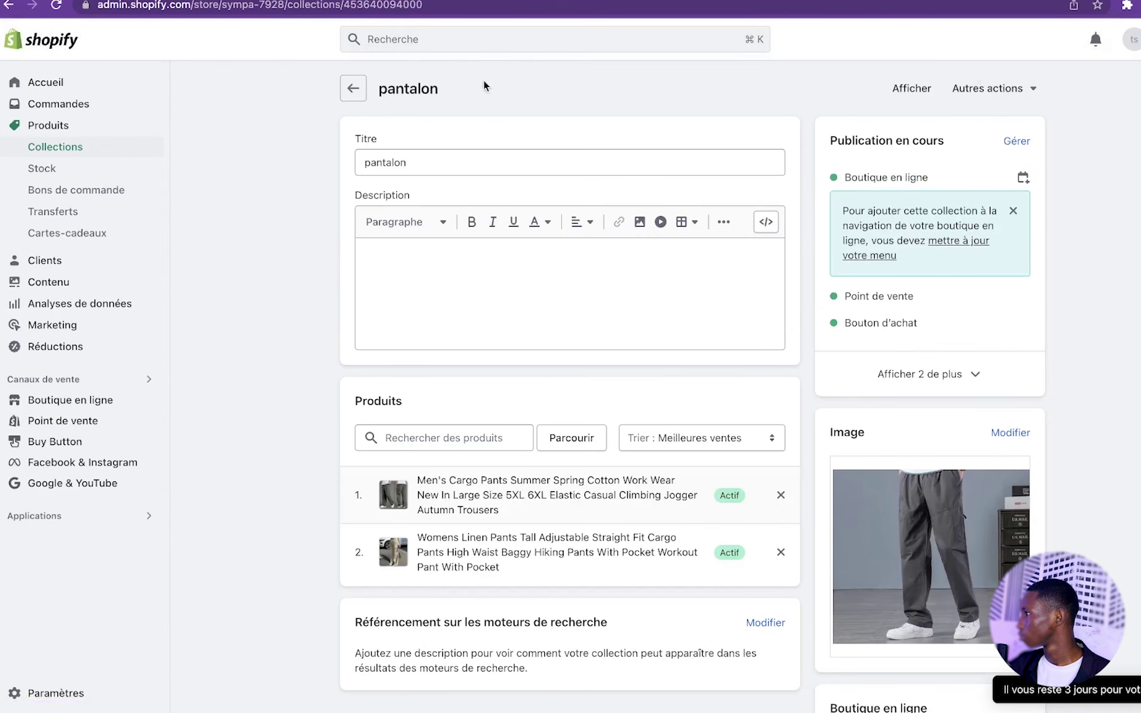
pyautogui.click(360, 89)
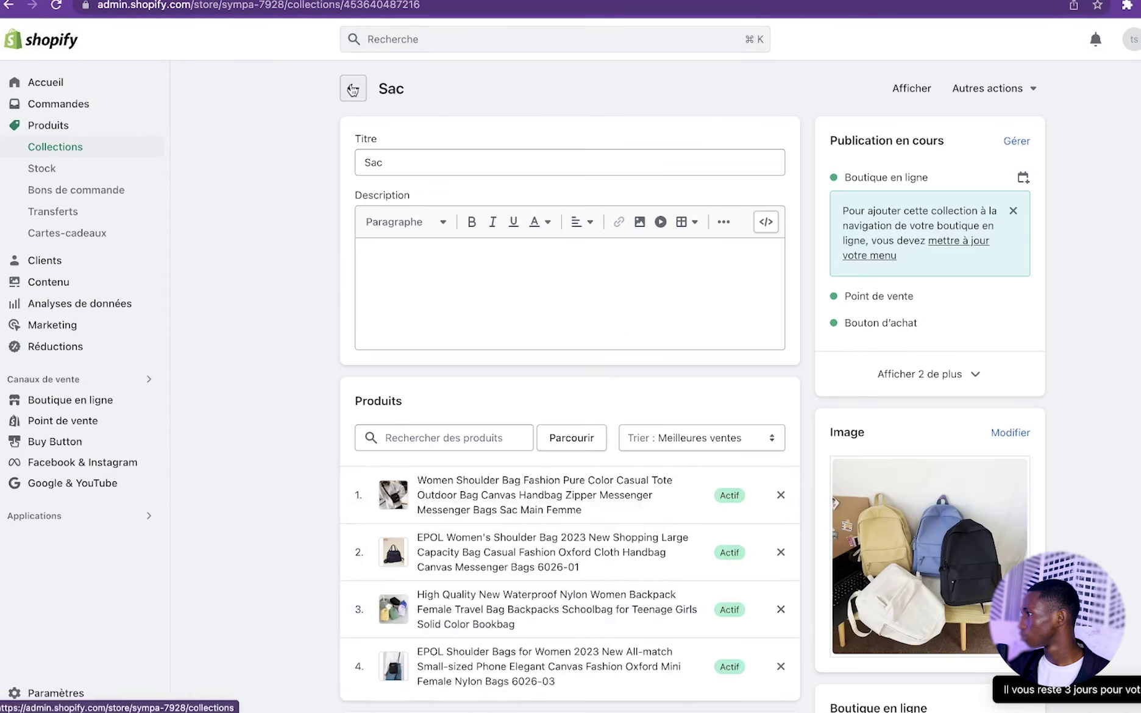
pyautogui.click(352, 89)
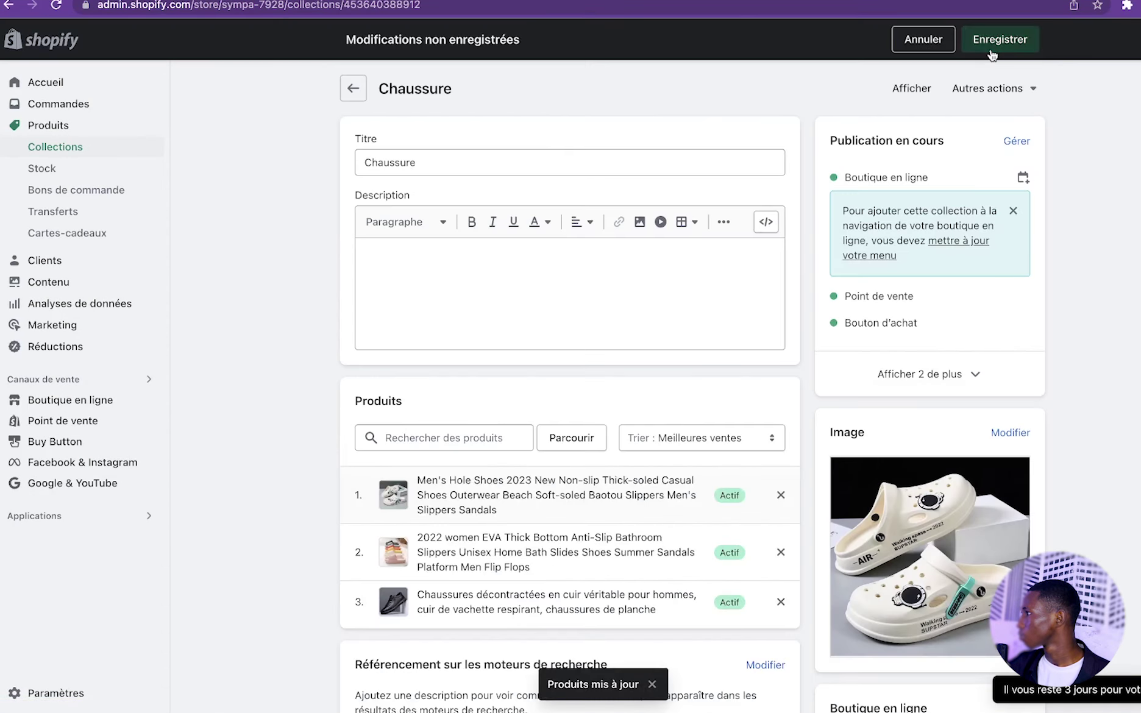
pyautogui.click(992, 51)
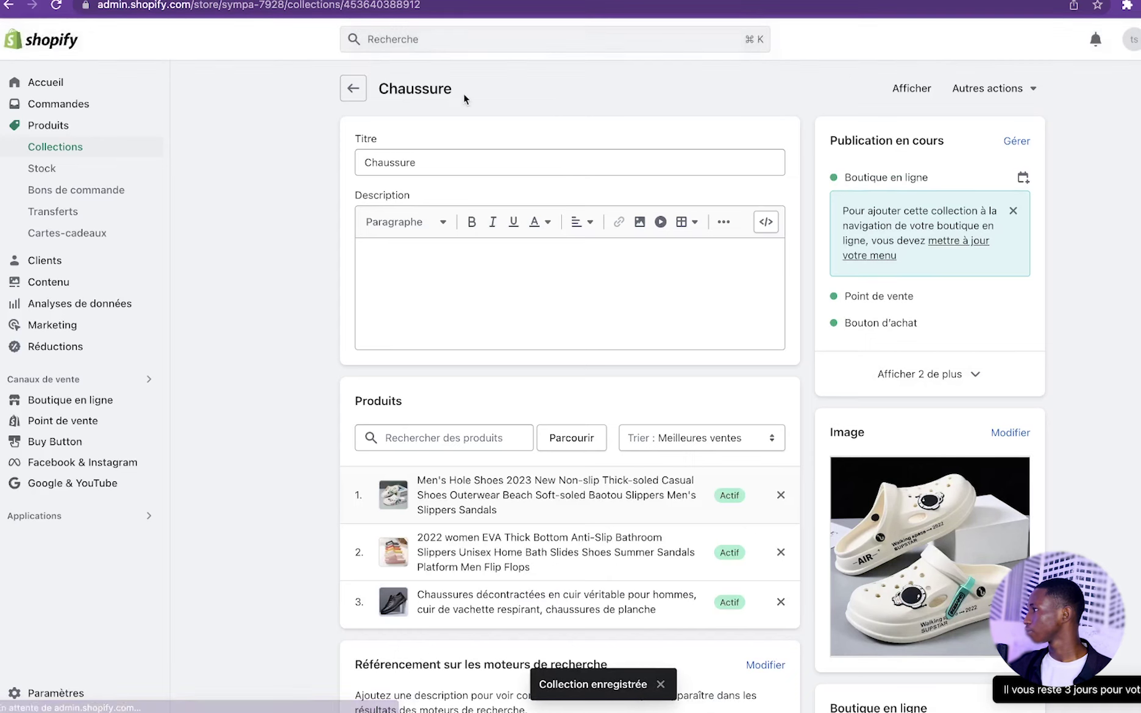
pyautogui.click(347, 93)
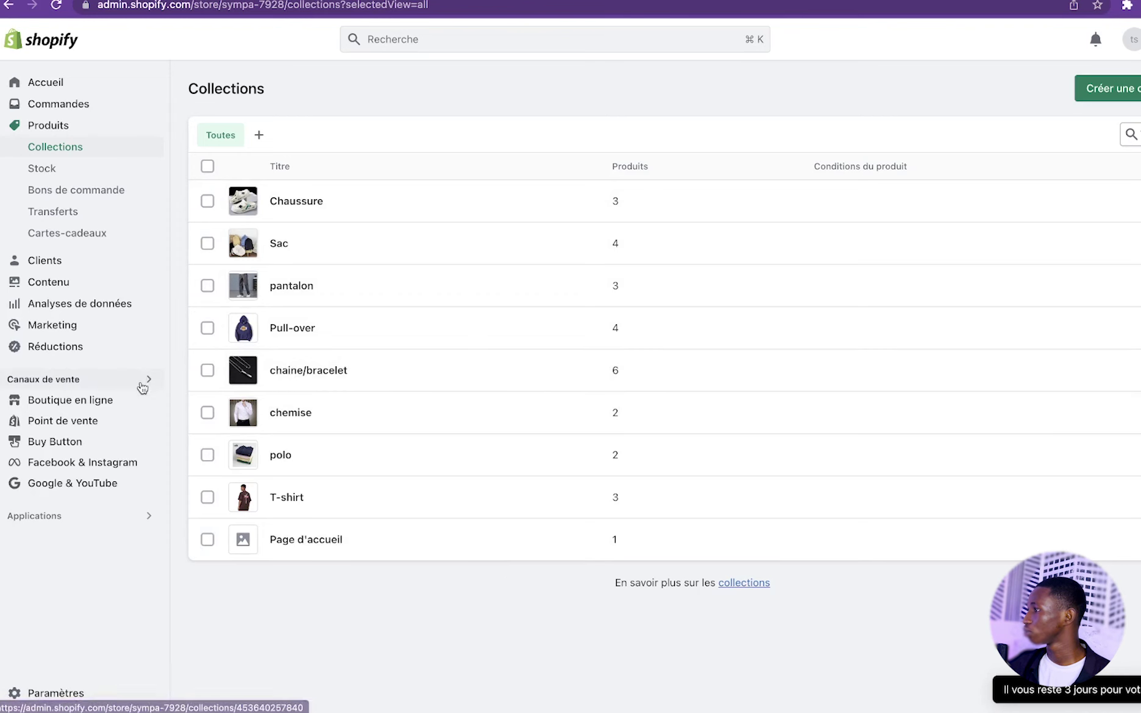
# Open the current Dawn theme for customization and look through the home page's featured products.
pyautogui.click(125, 400)
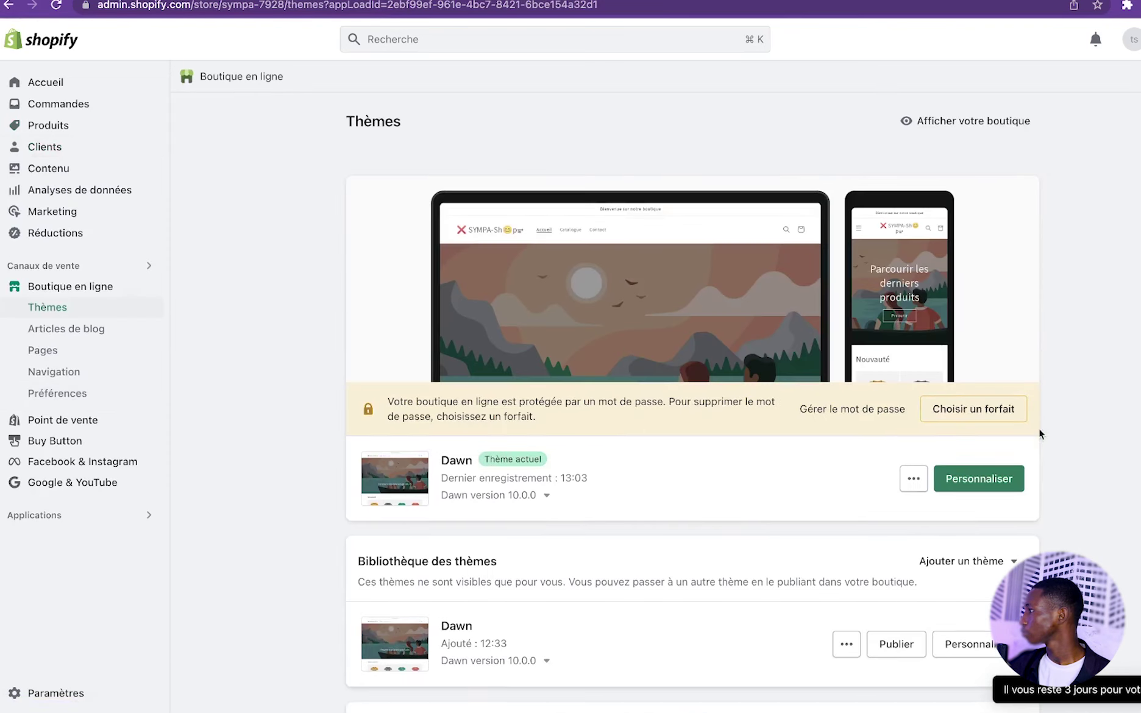
pyautogui.click(990, 479)
pyautogui.scroll(-10, 925, 486)
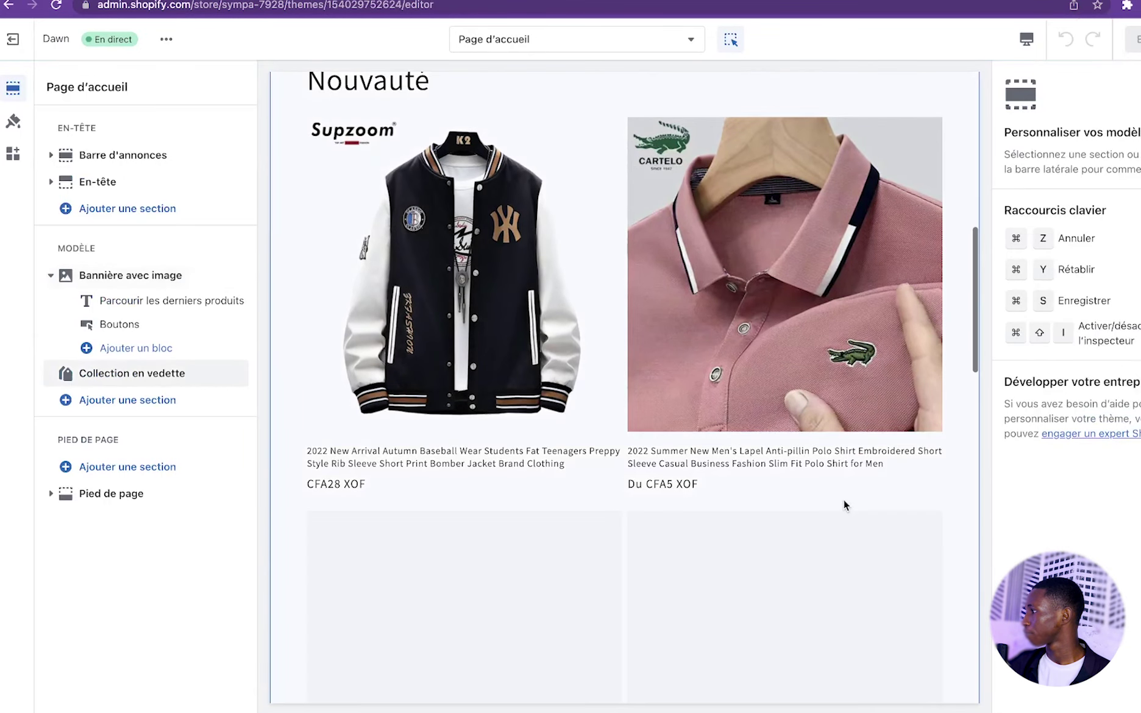
pyautogui.scroll(-13, 844, 501)
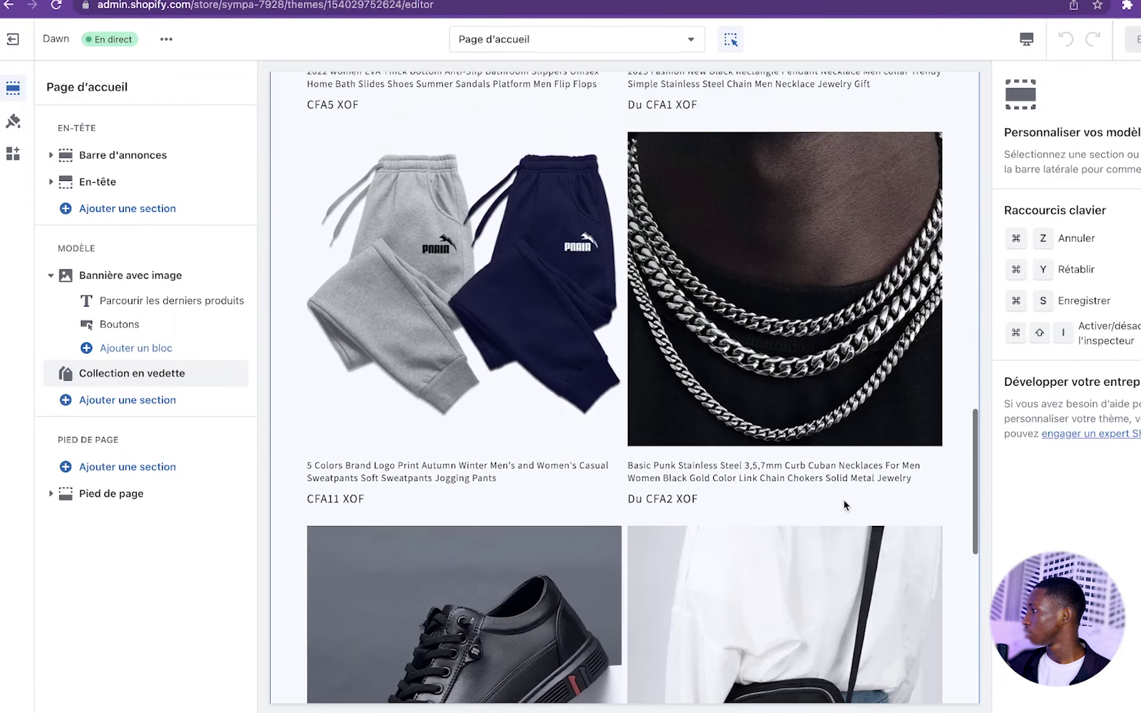
pyautogui.scroll(20, 844, 505)
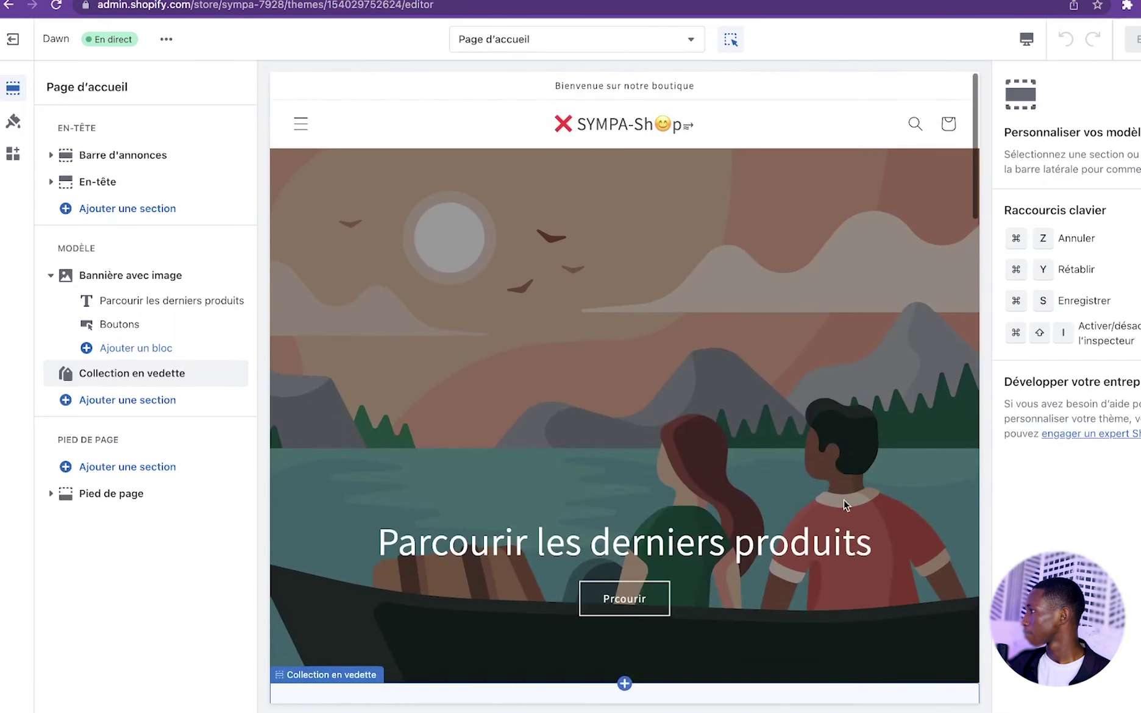
# Preview the home page in full-screen mode and look over the banner, header and featured collection.
pyautogui.click(1027, 39)
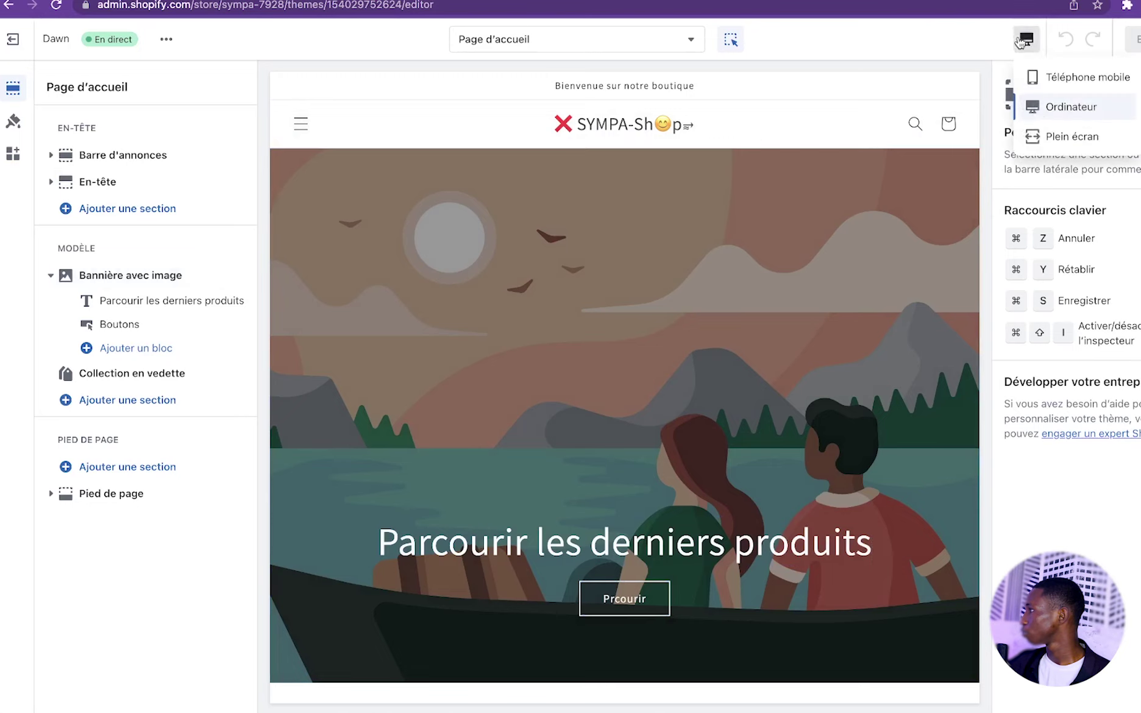
pyautogui.click(1043, 133)
pyautogui.scroll(-12, 914, 449)
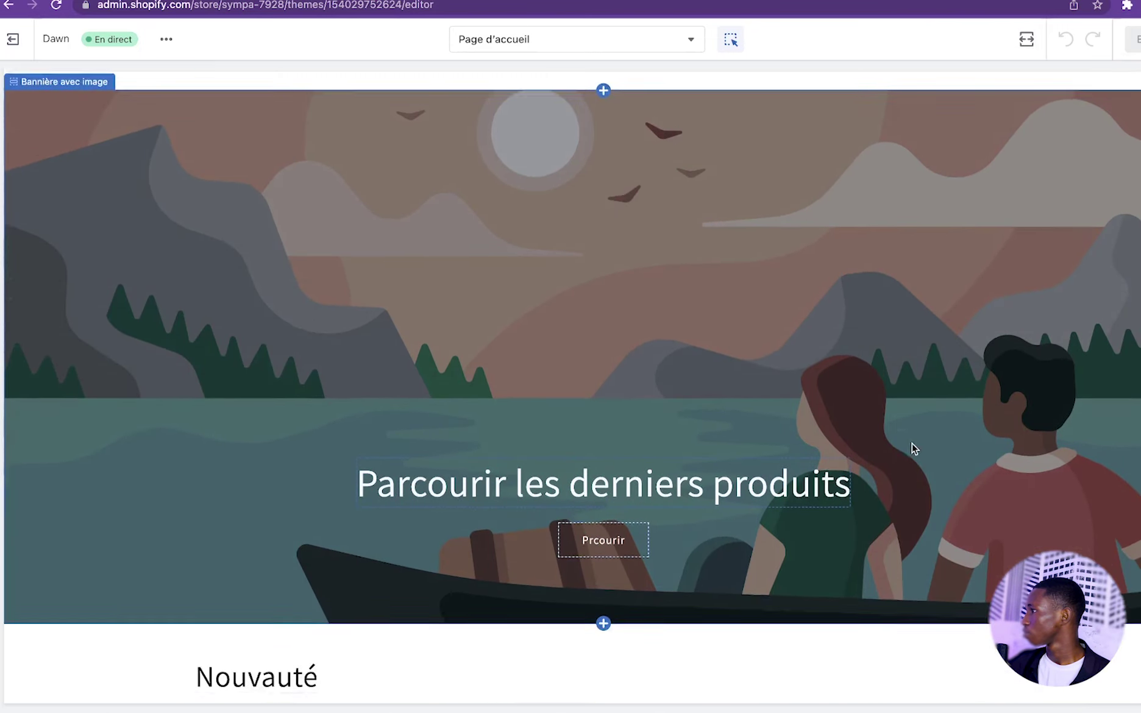
pyautogui.scroll(12, 792, 366)
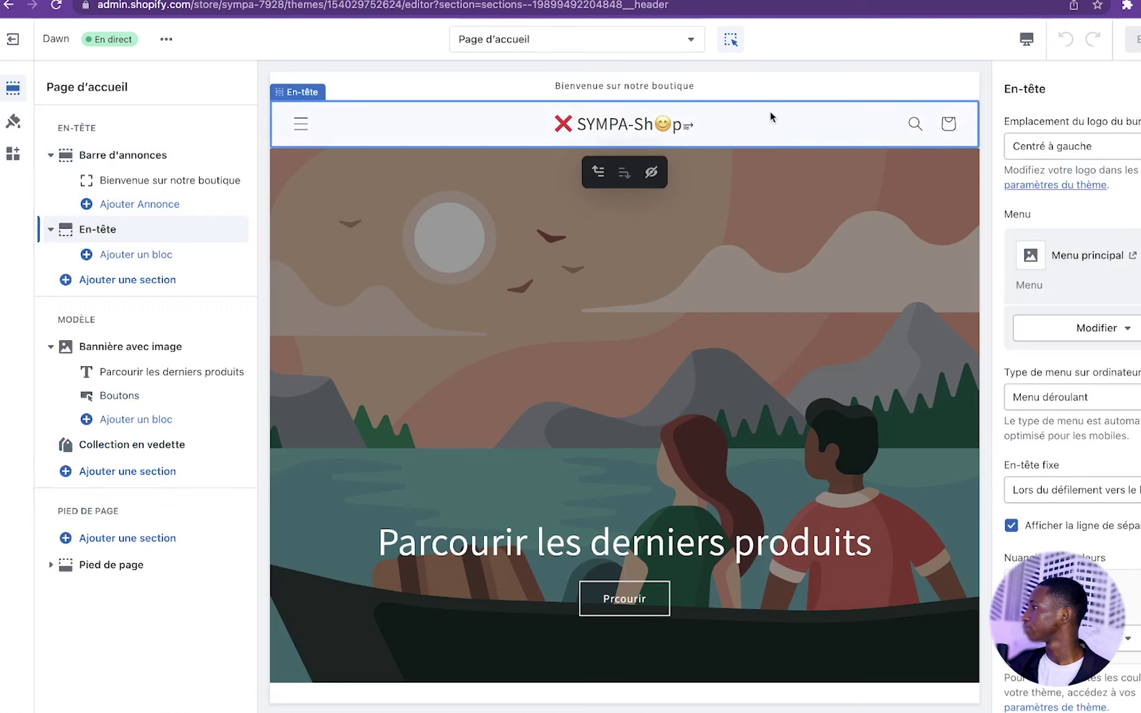
# Leave the theme editor and open the Menu principal from the online store's navigation settings.
pyautogui.click(18, 39)
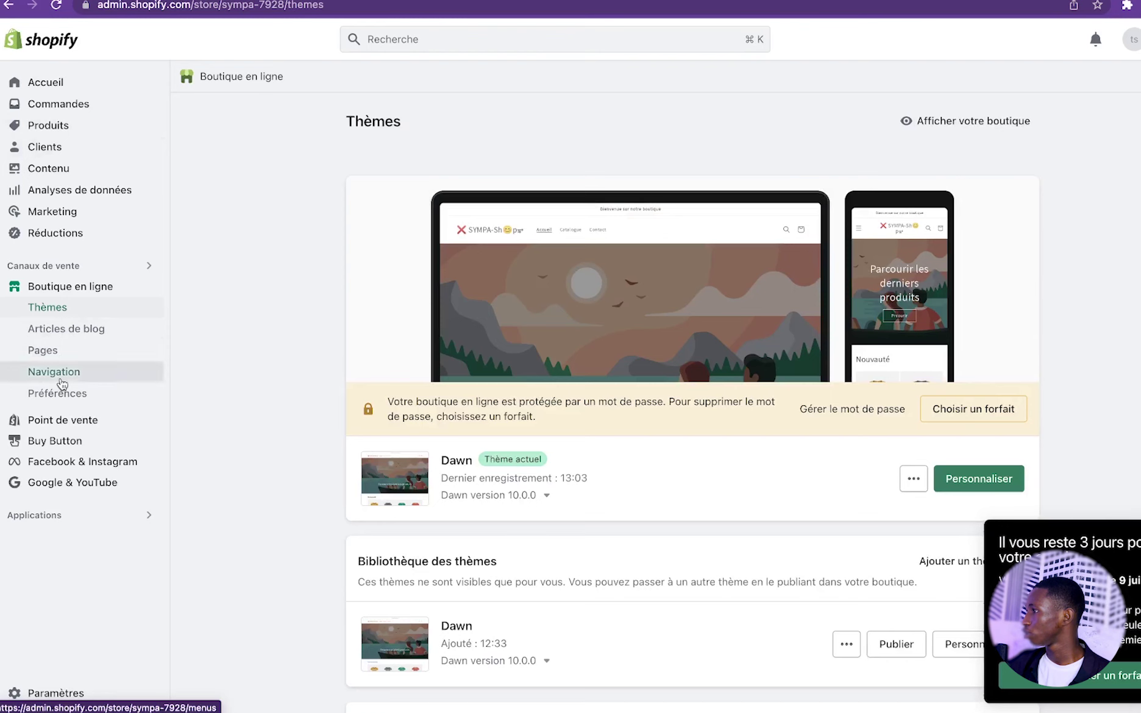
pyautogui.click(60, 374)
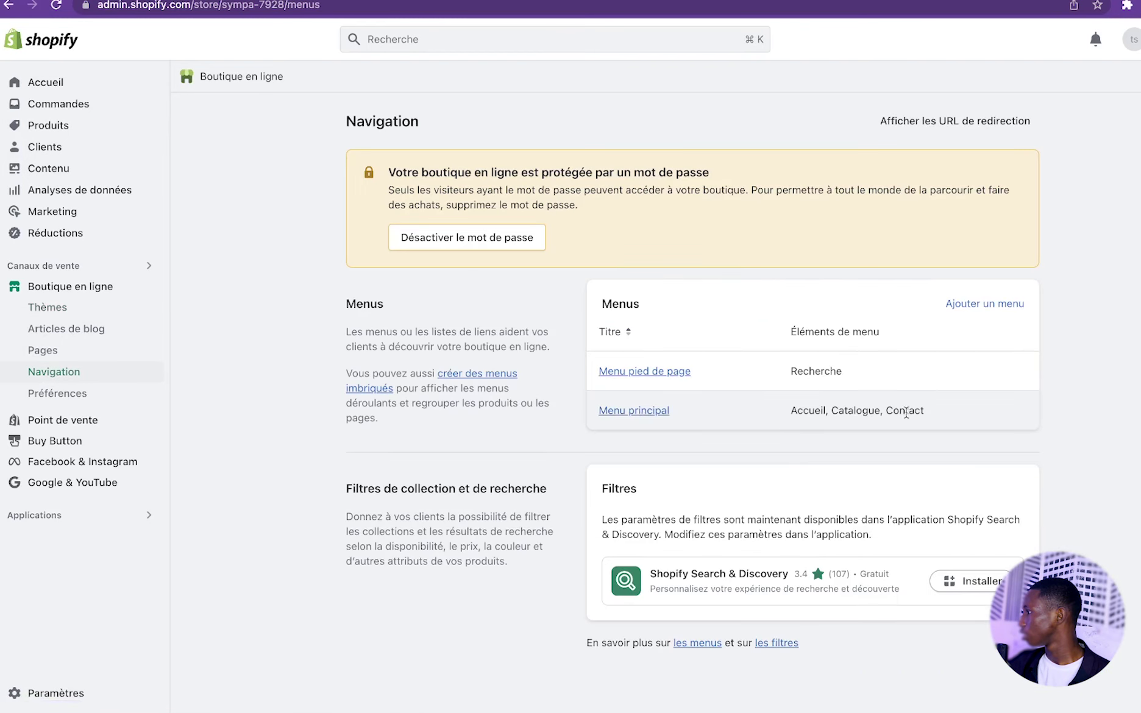
pyautogui.click(667, 412)
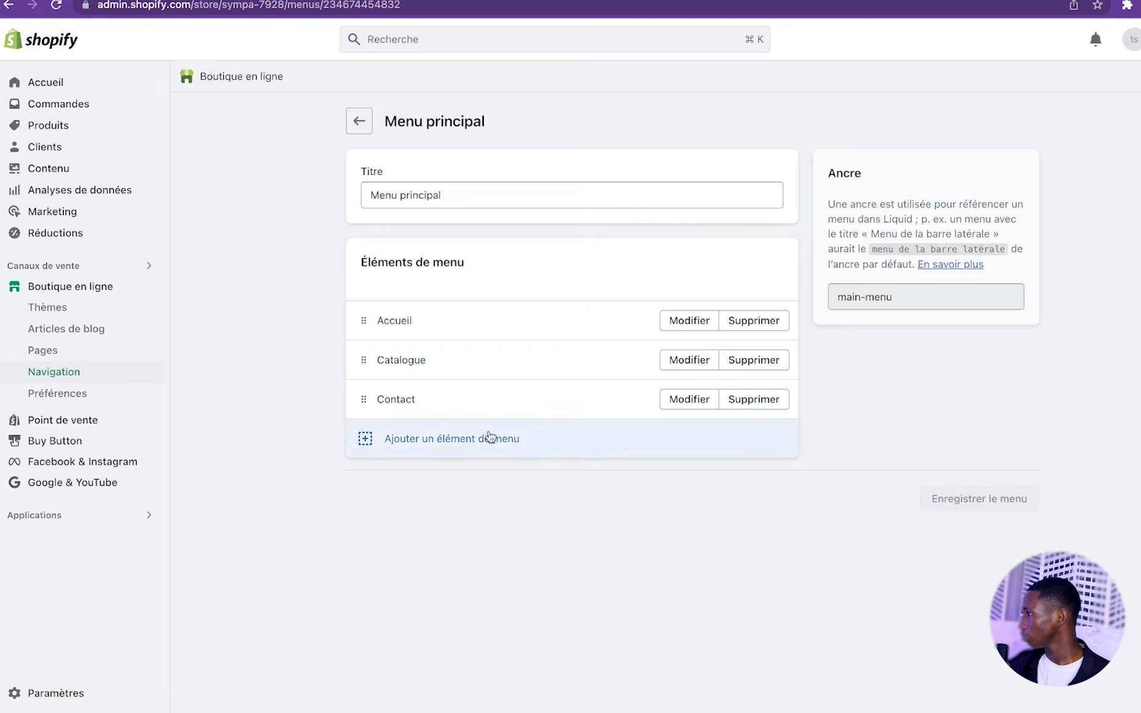
# Add a menu item named T-shirt to the Menu principal, linked to the T-shirt collection.
pyautogui.click(482, 444)
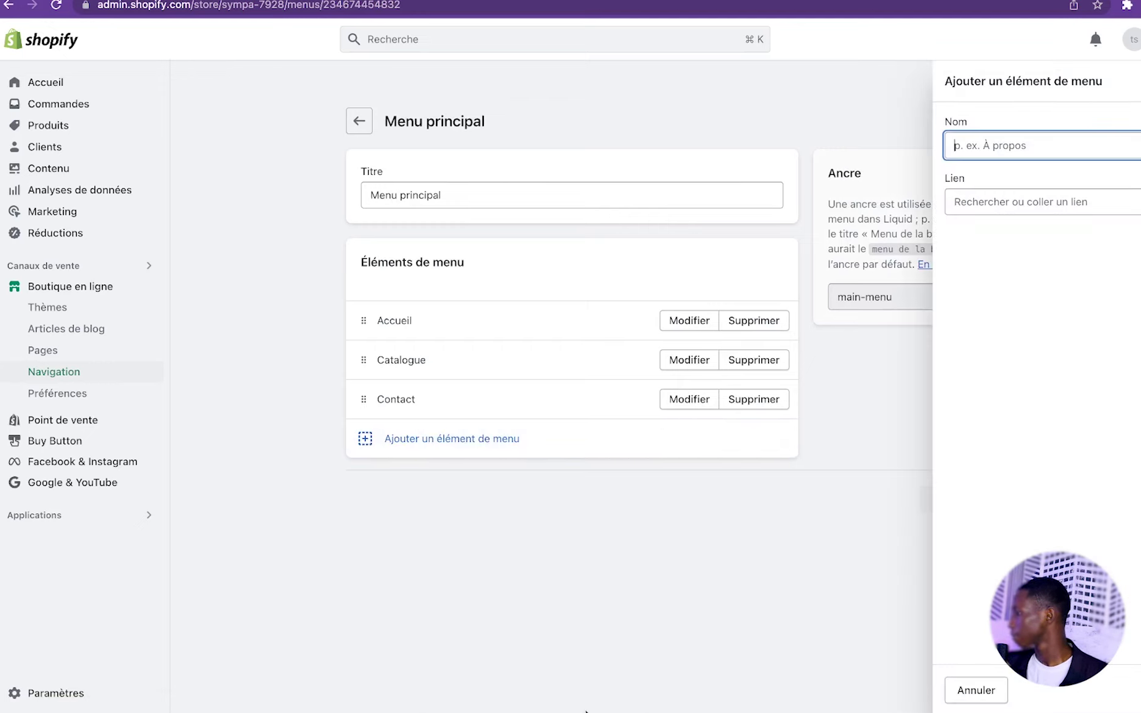
pyautogui.write('T-shirt')
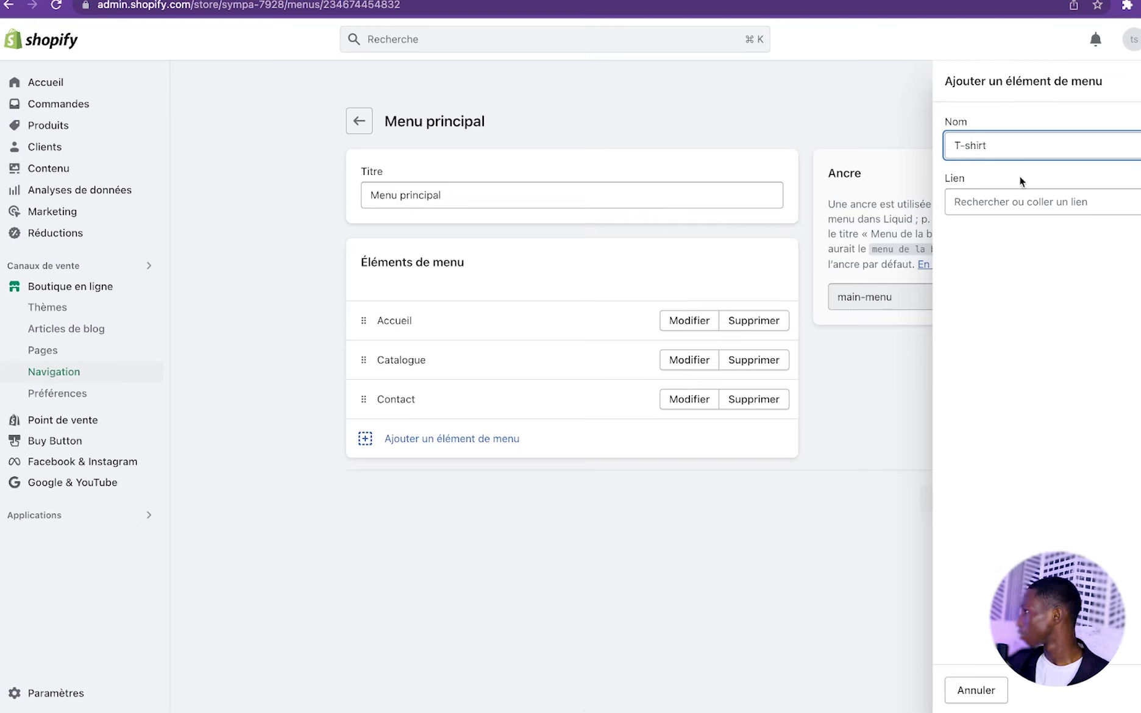
pyautogui.click(1020, 201)
pyautogui.click(1024, 293)
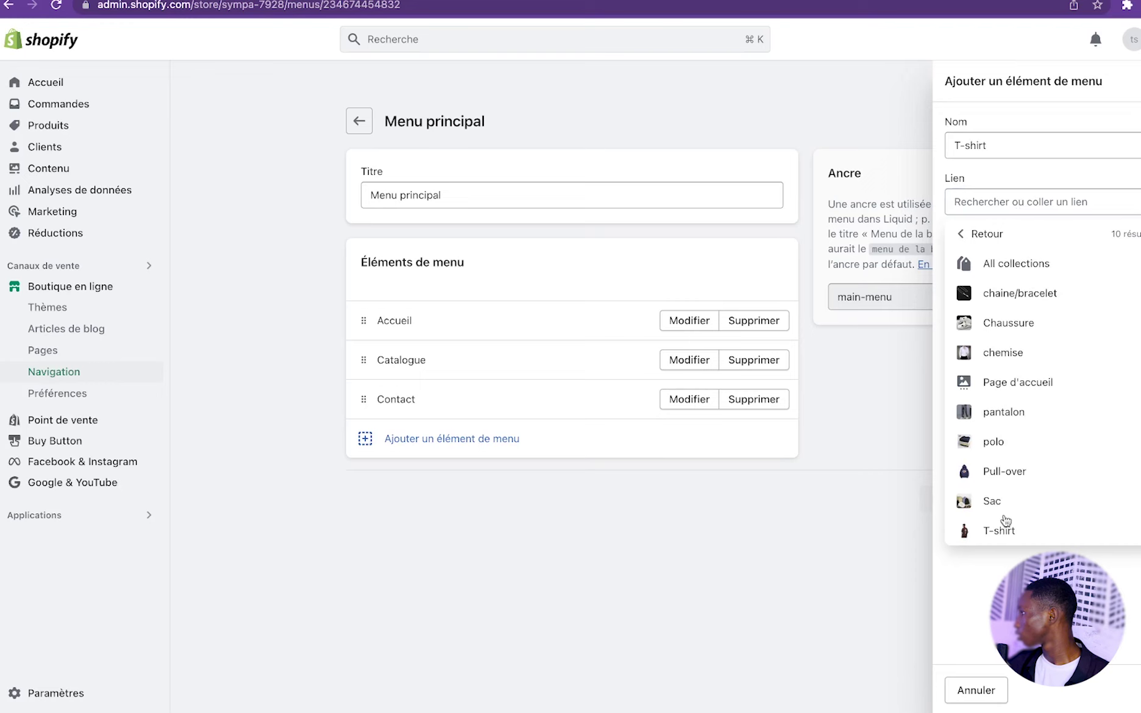
pyautogui.click(1000, 530)
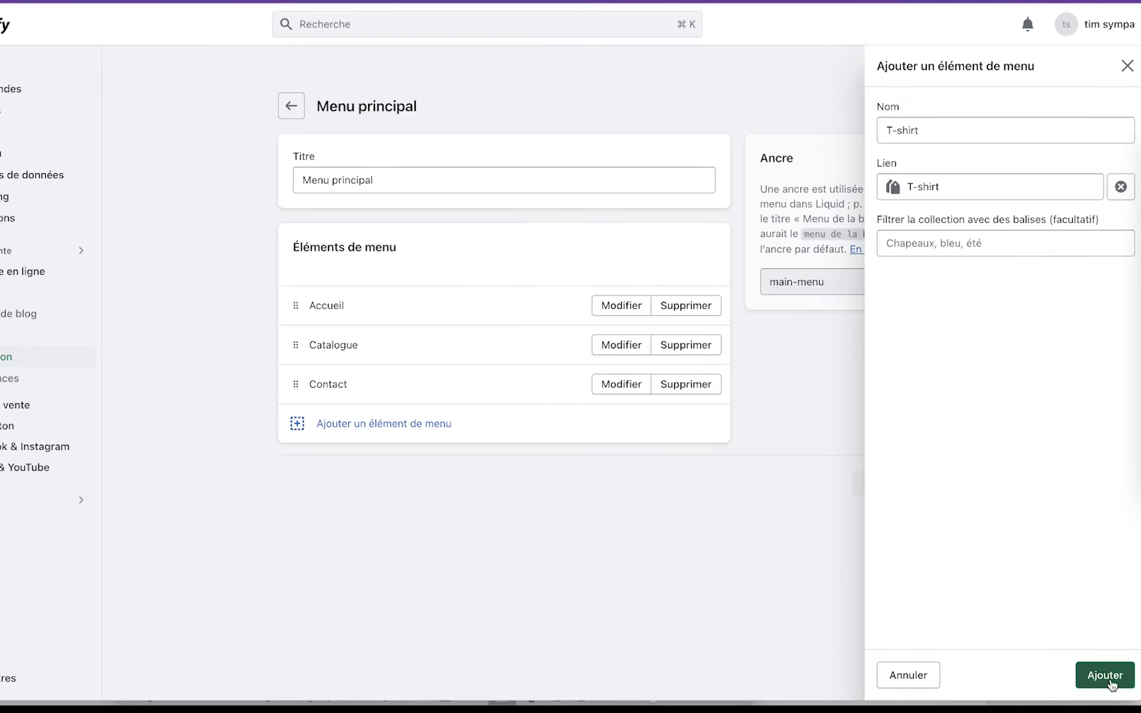
pyautogui.click(1105, 676)
# Add a menu item named polo to the Menu principal, linked to the polo collection.
pyautogui.click(294, 464)
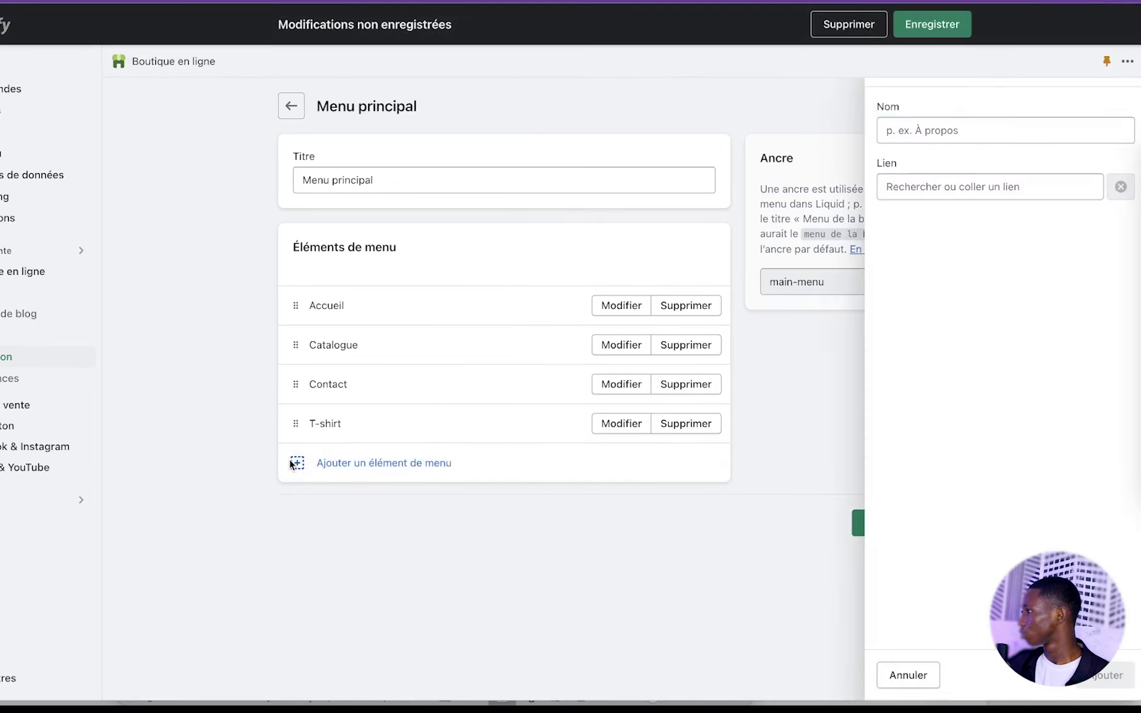
pyautogui.write('polo')
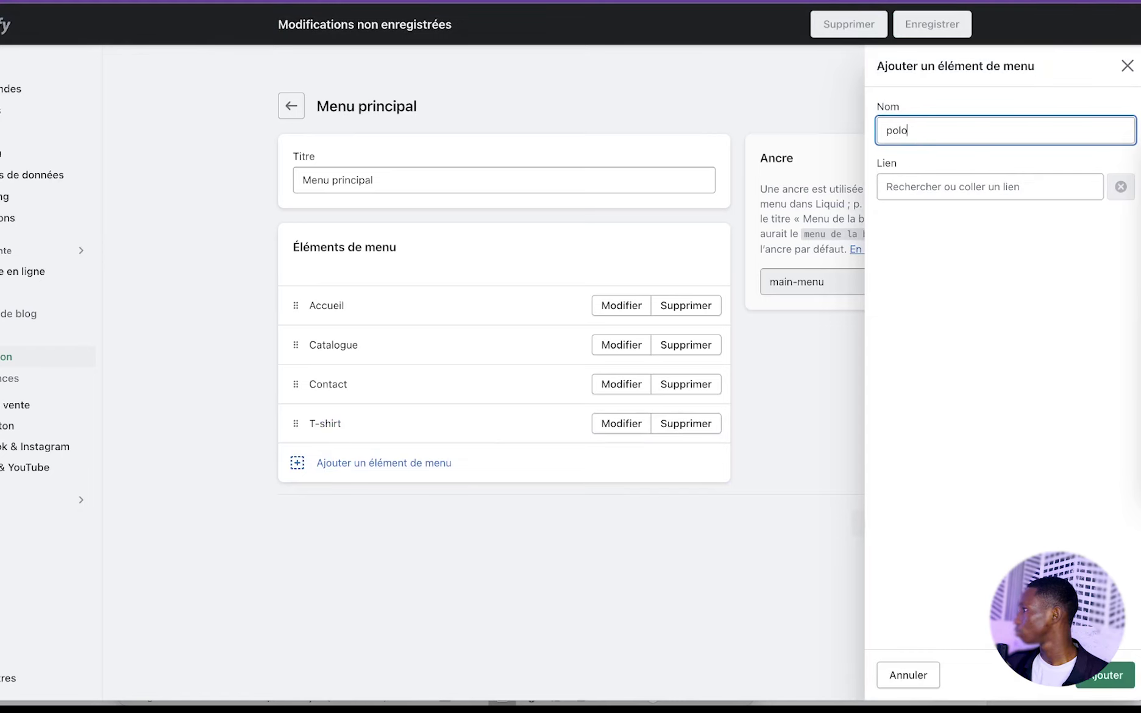
pyautogui.click(944, 186)
pyautogui.click(942, 287)
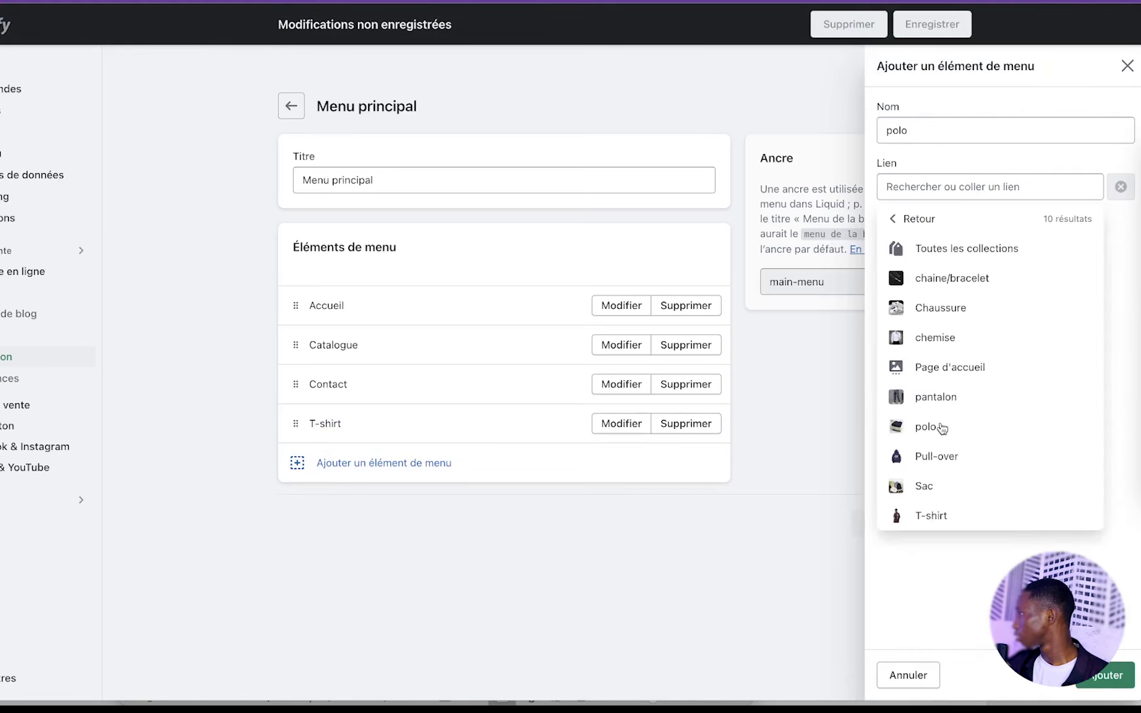
pyautogui.click(939, 423)
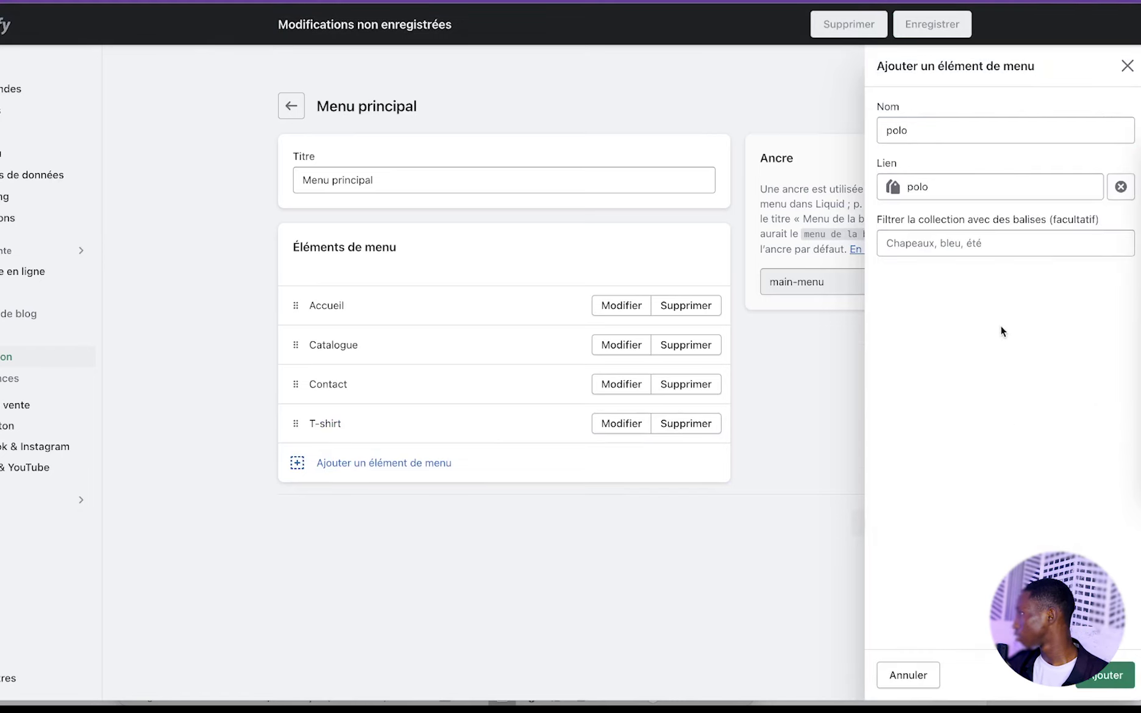
pyautogui.click(1092, 674)
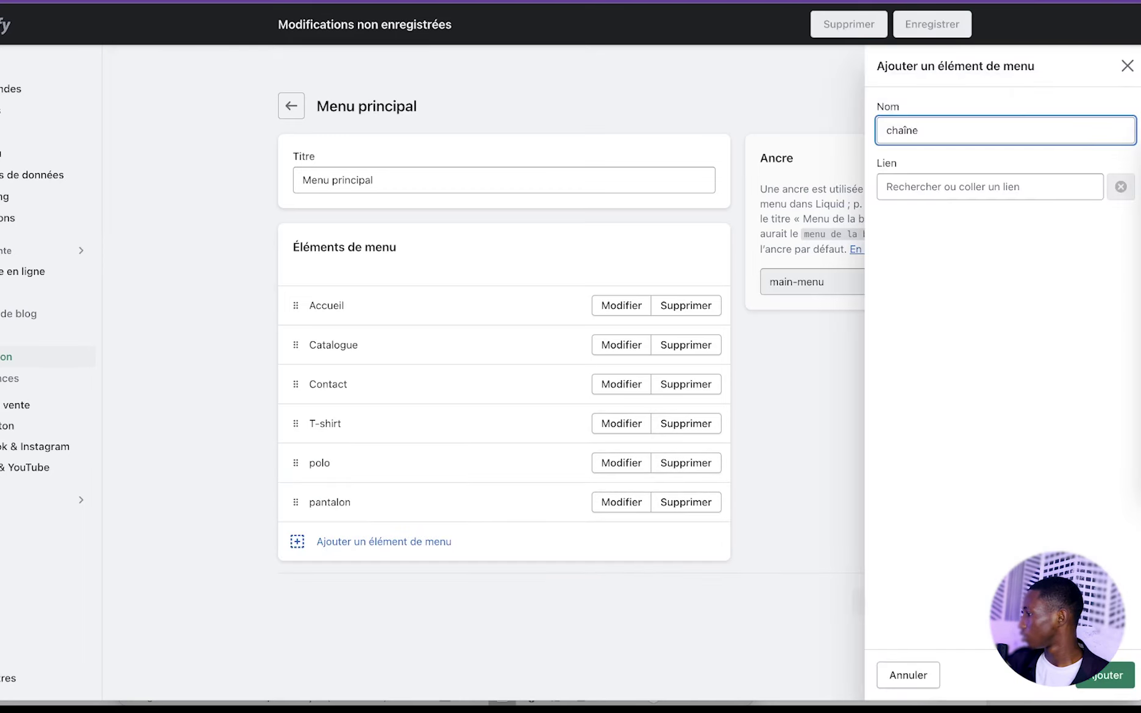
# Add a menu item named chaîne/bracelet to the Menu principal, linked to the chaine/bracelet collection.
pyautogui.write('/bracelet')
pyautogui.click(927, 196)
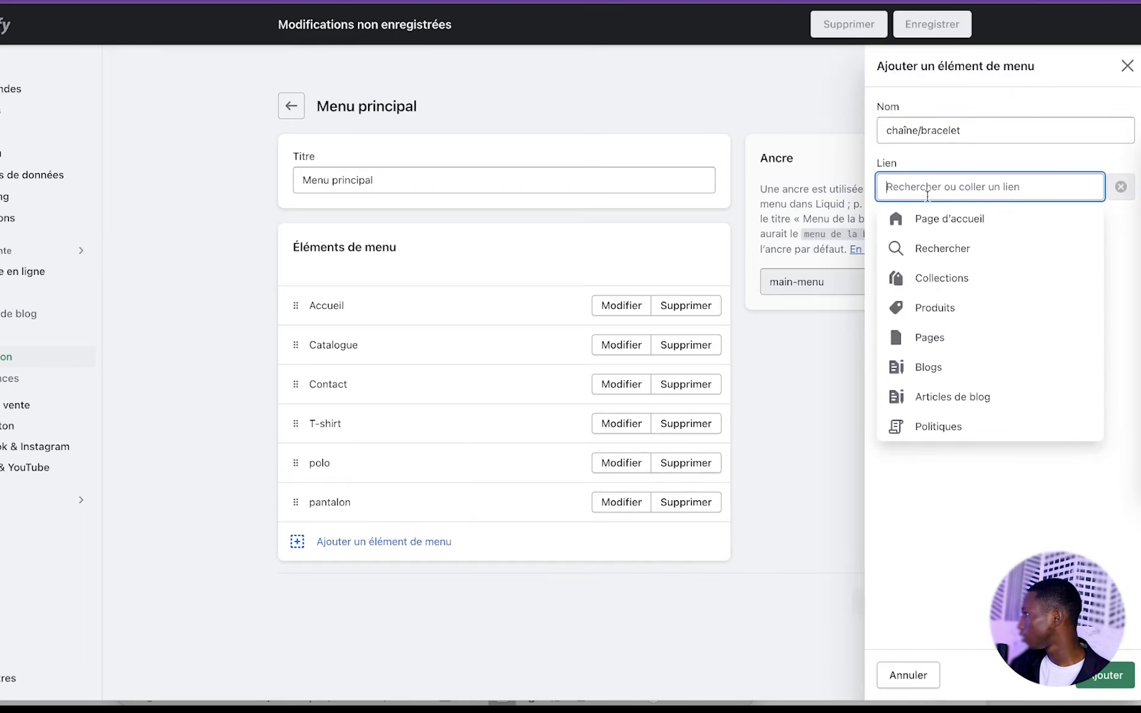
pyautogui.click(942, 278)
pyautogui.click(957, 279)
pyautogui.click(1094, 683)
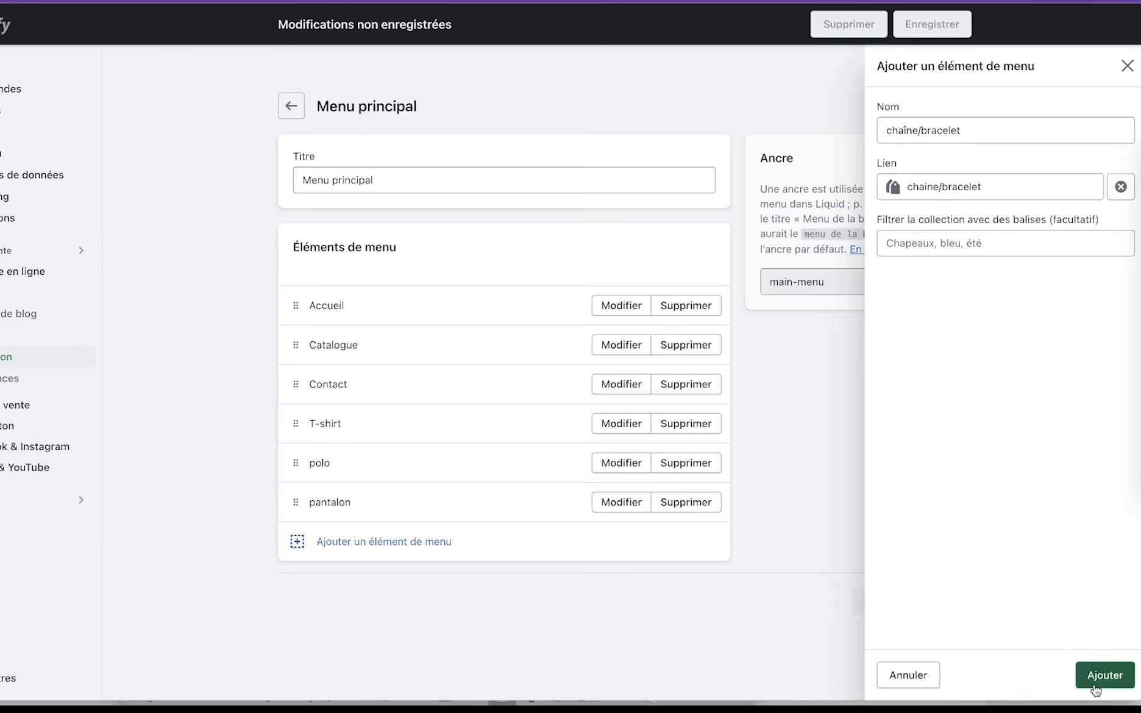
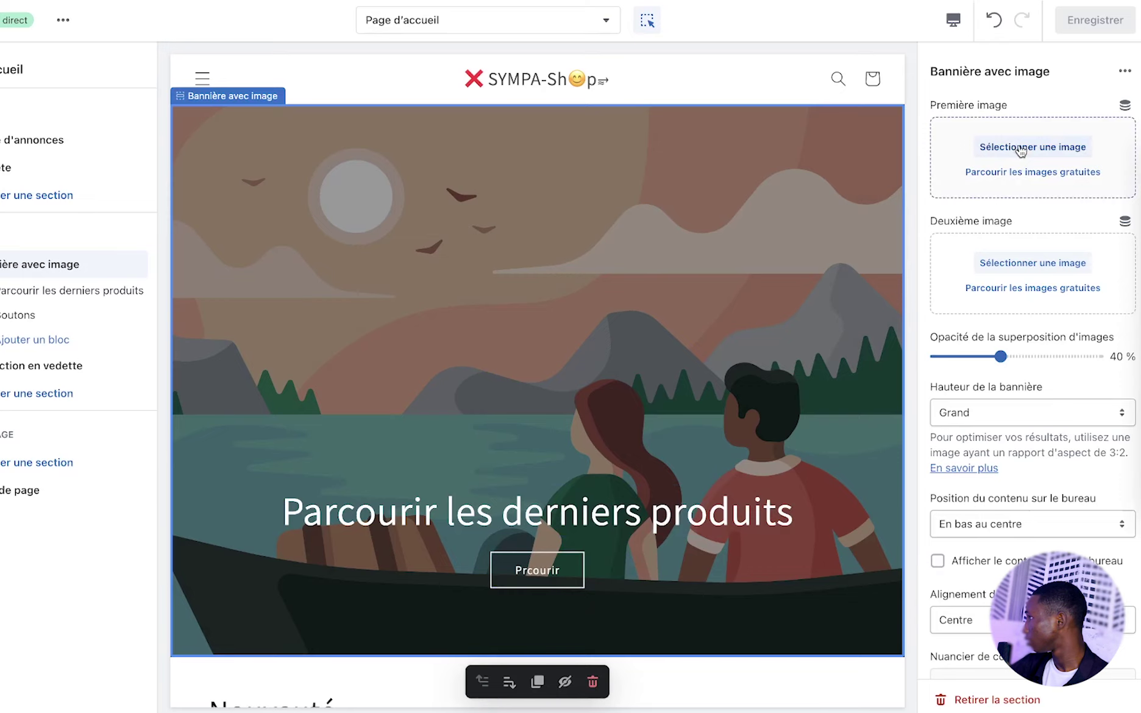
# Upload back-of-mens-white-shirt.jpg as the first image of the home page's image banner.
pyautogui.click(1022, 149)
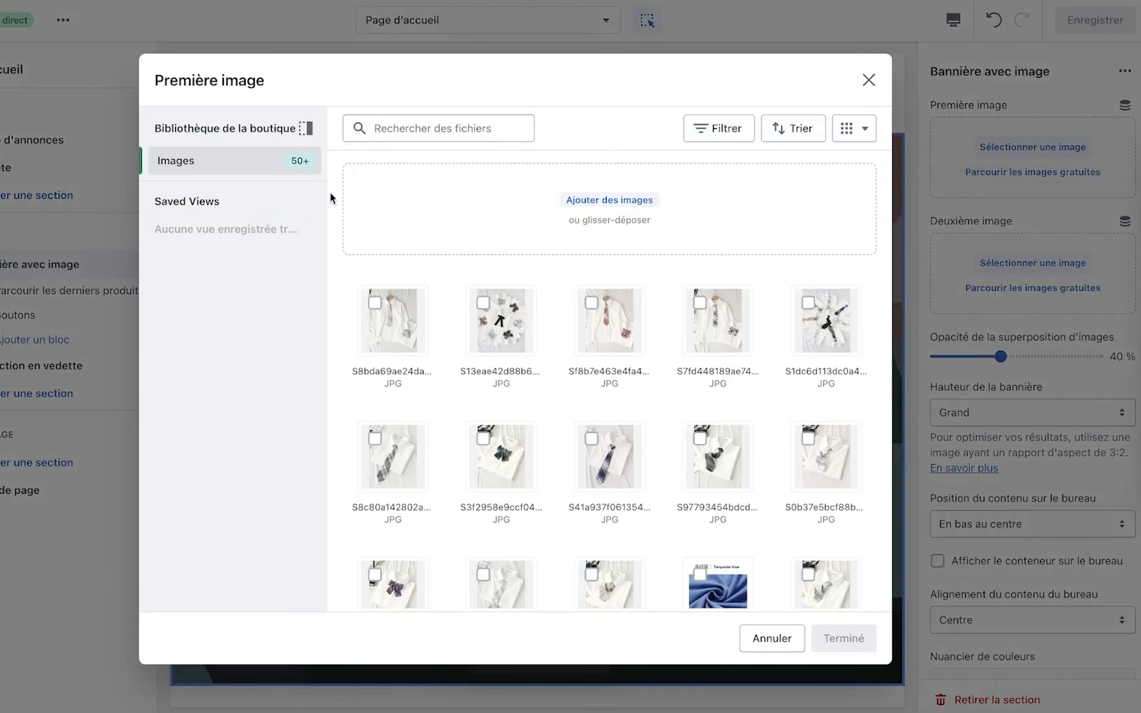
pyautogui.click(613, 201)
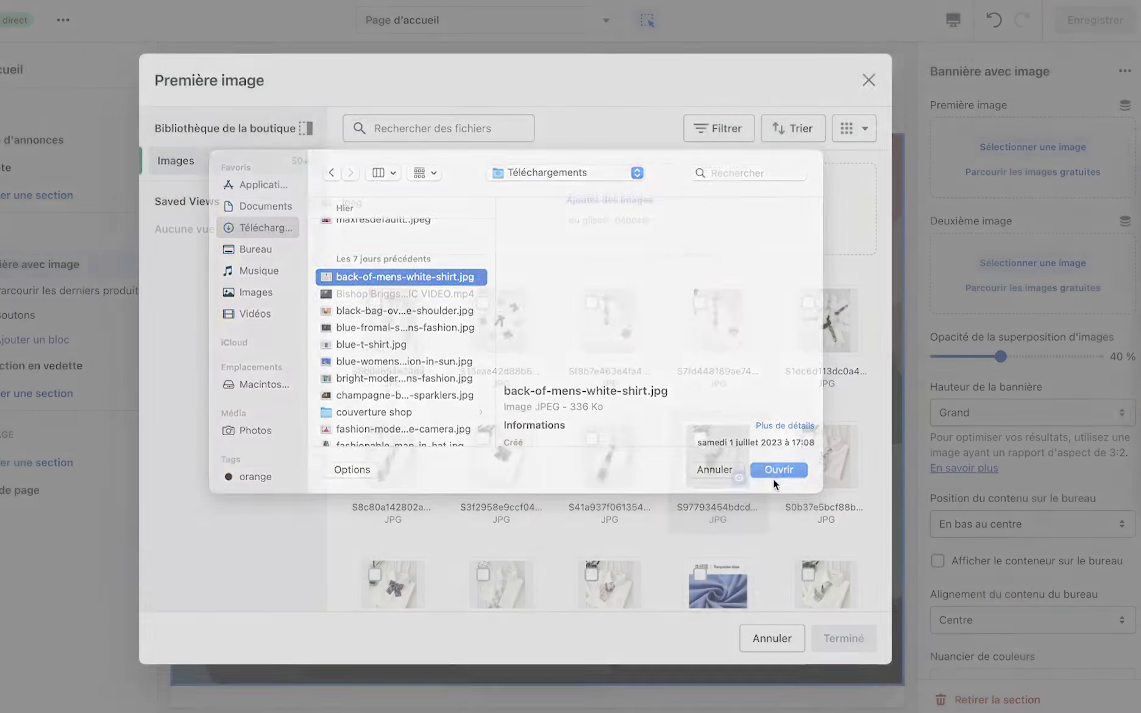
pyautogui.click(773, 479)
pyautogui.click(840, 646)
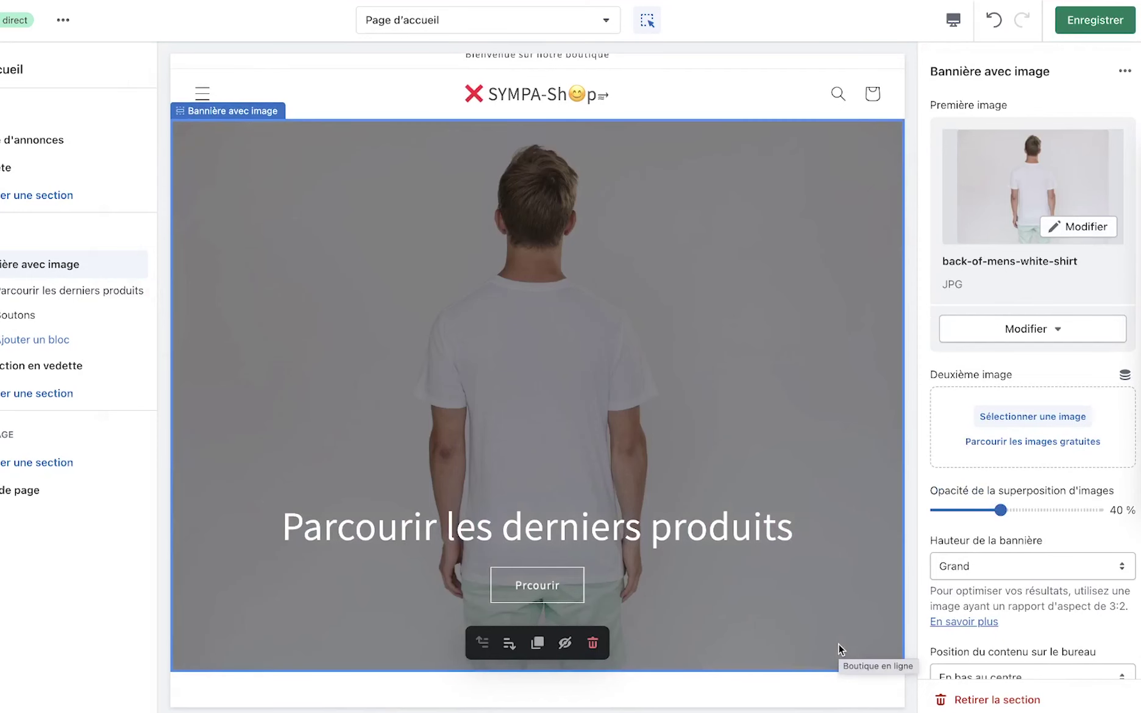
pyautogui.scroll(-10, 727, 365)
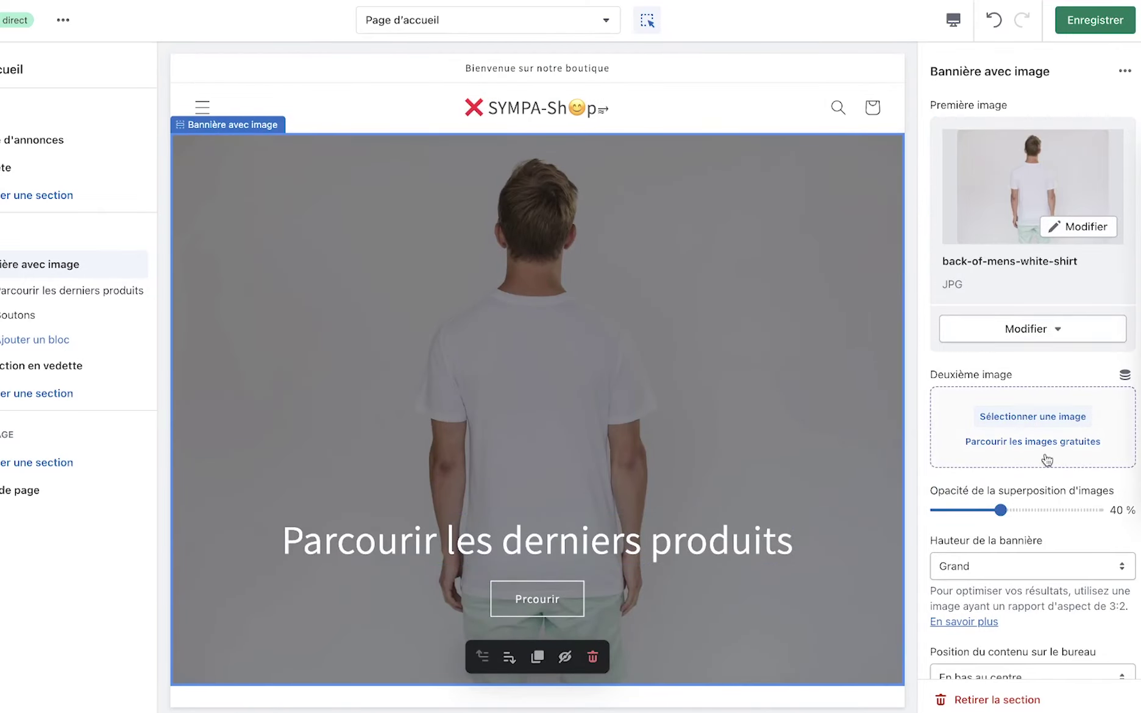
# Set the free stock image rack-of-womens-clothing as the banner's second image and review the banner in the preview.
pyautogui.click(1017, 445)
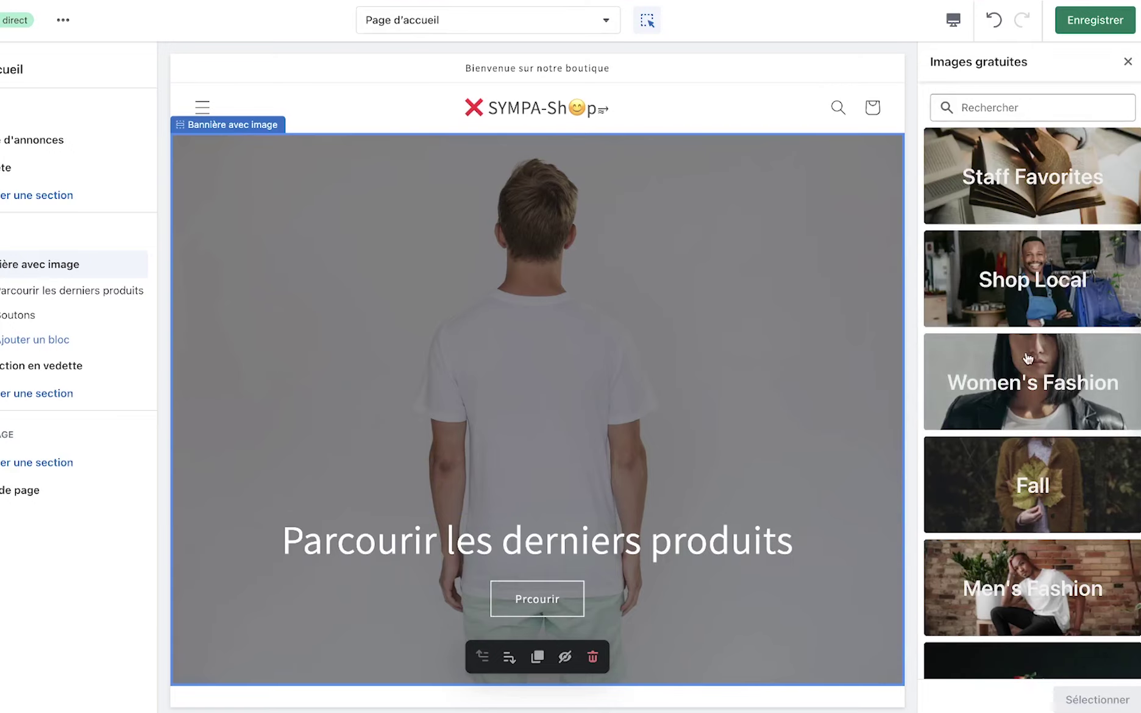
pyautogui.click(1048, 298)
pyautogui.scroll(-5, 872, 417)
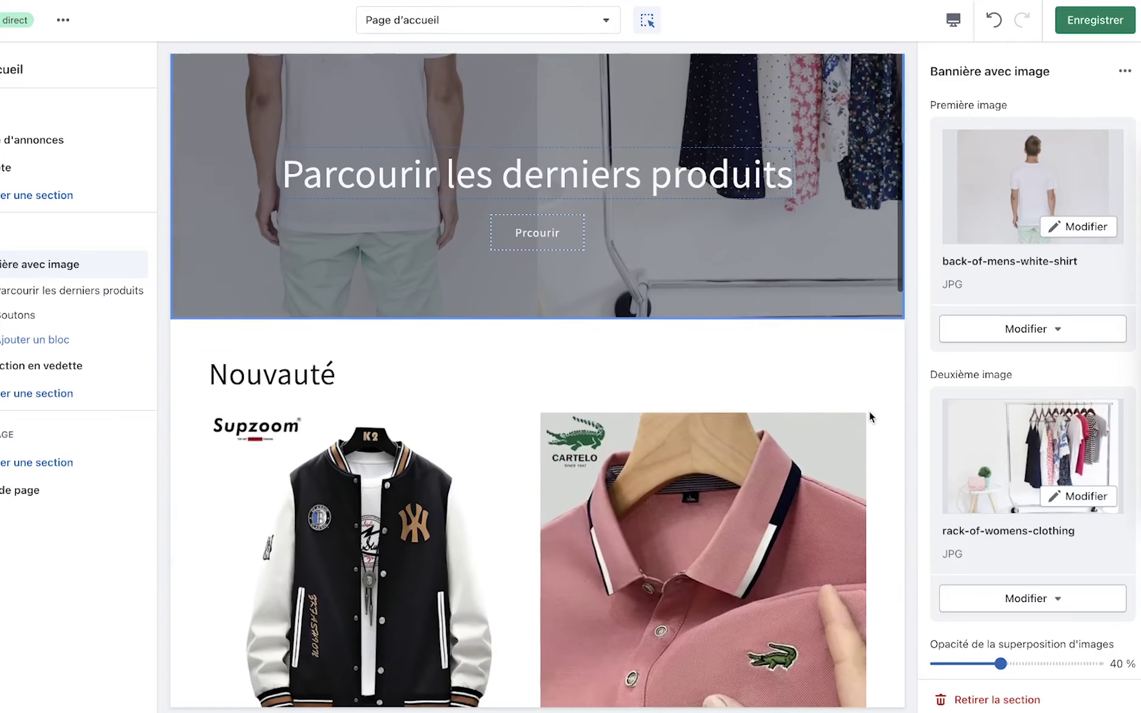
pyautogui.scroll(6, 872, 417)
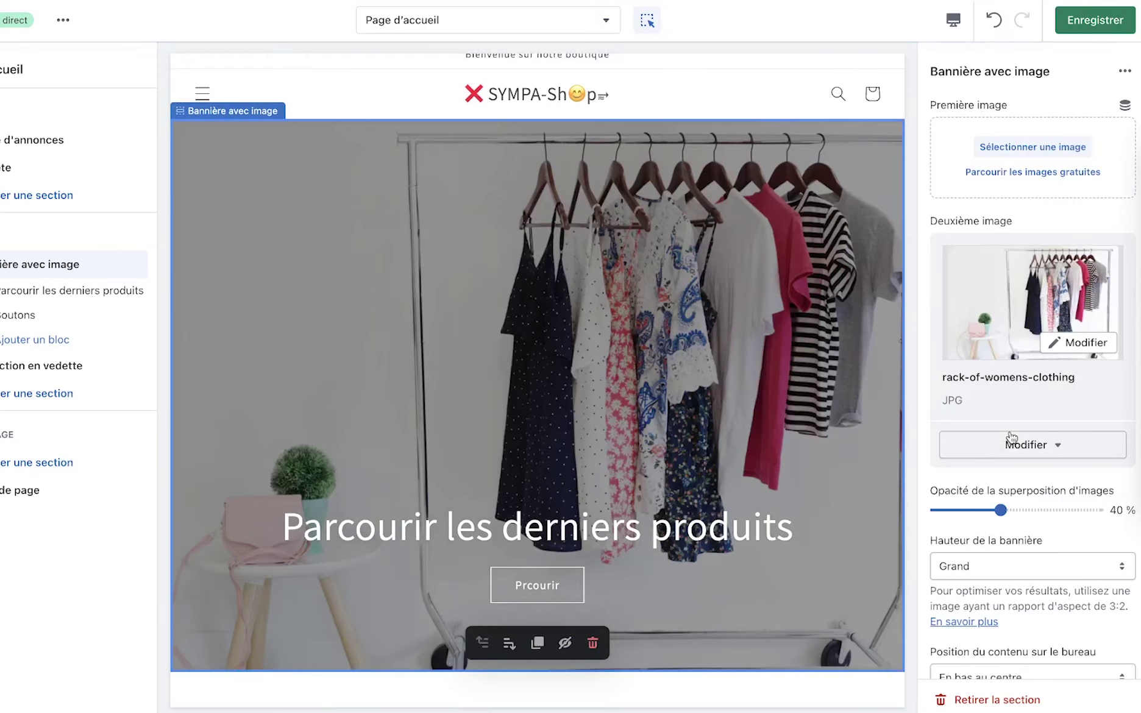
pyautogui.scroll(-6, 810, 576)
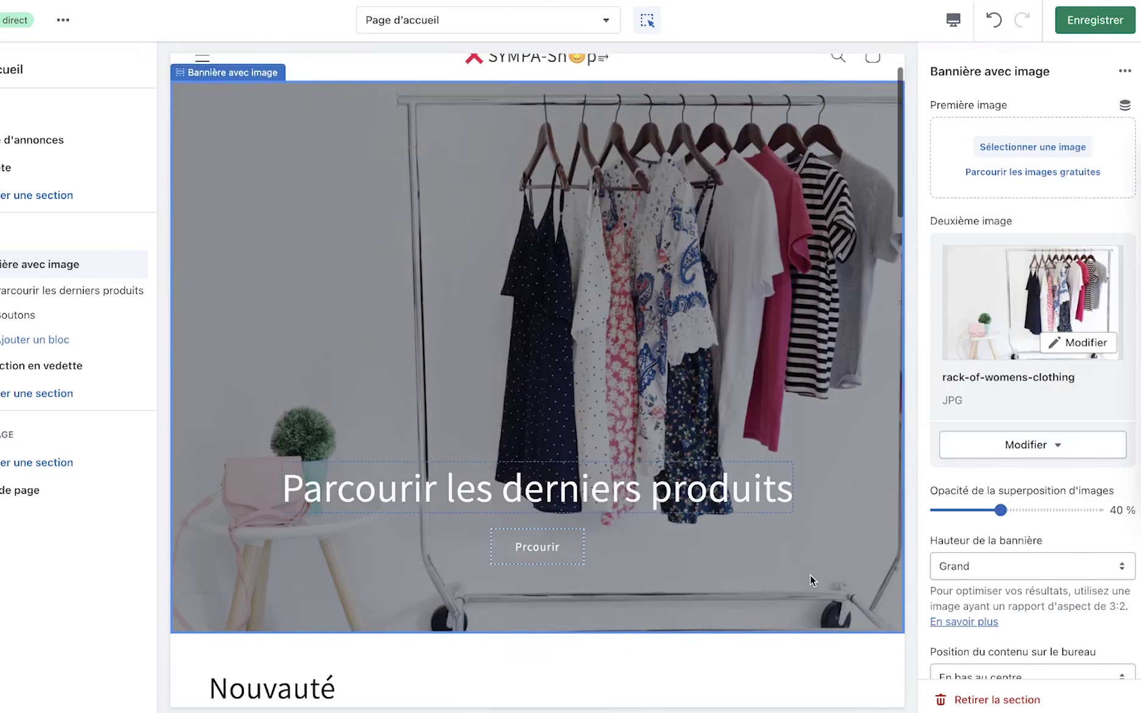
pyautogui.scroll(6, 810, 575)
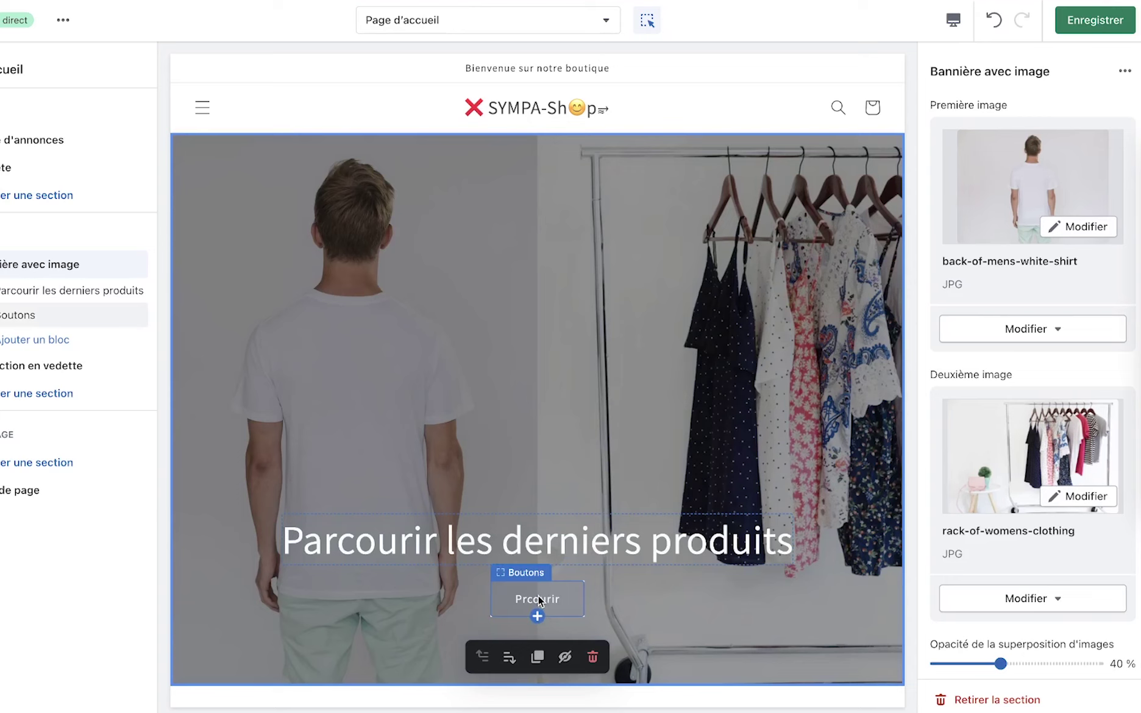
# Follow the banner button in the preview and look through the product listing it links to.
pyautogui.click(538, 598)
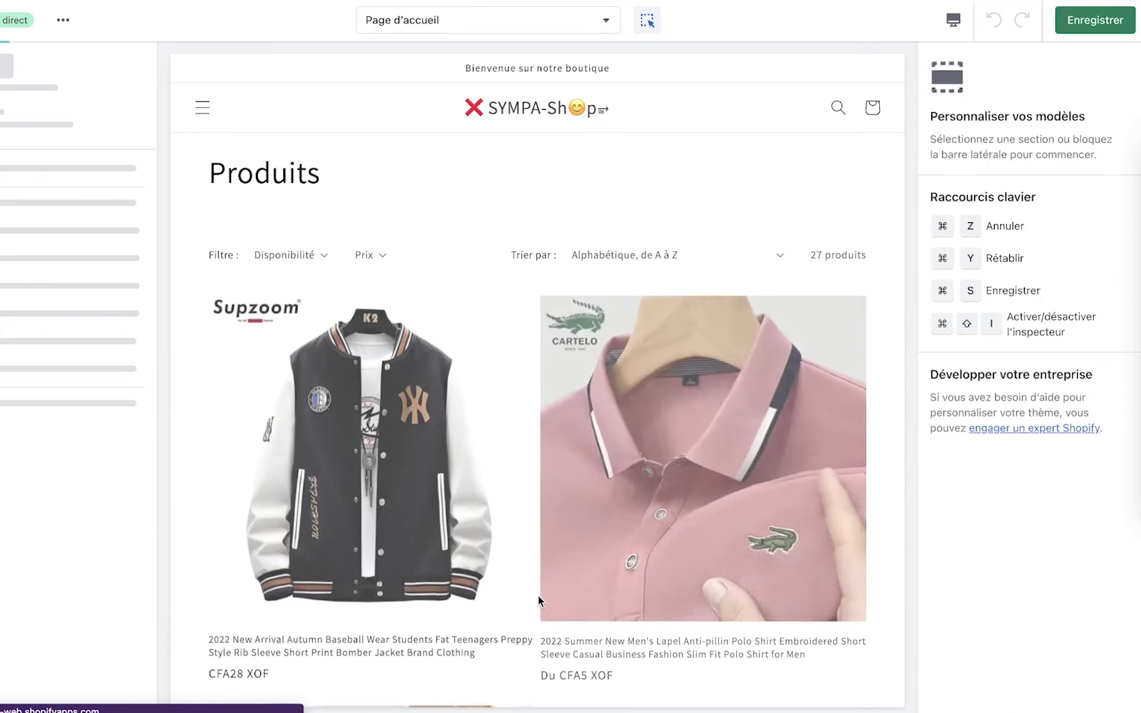
pyautogui.click(539, 597)
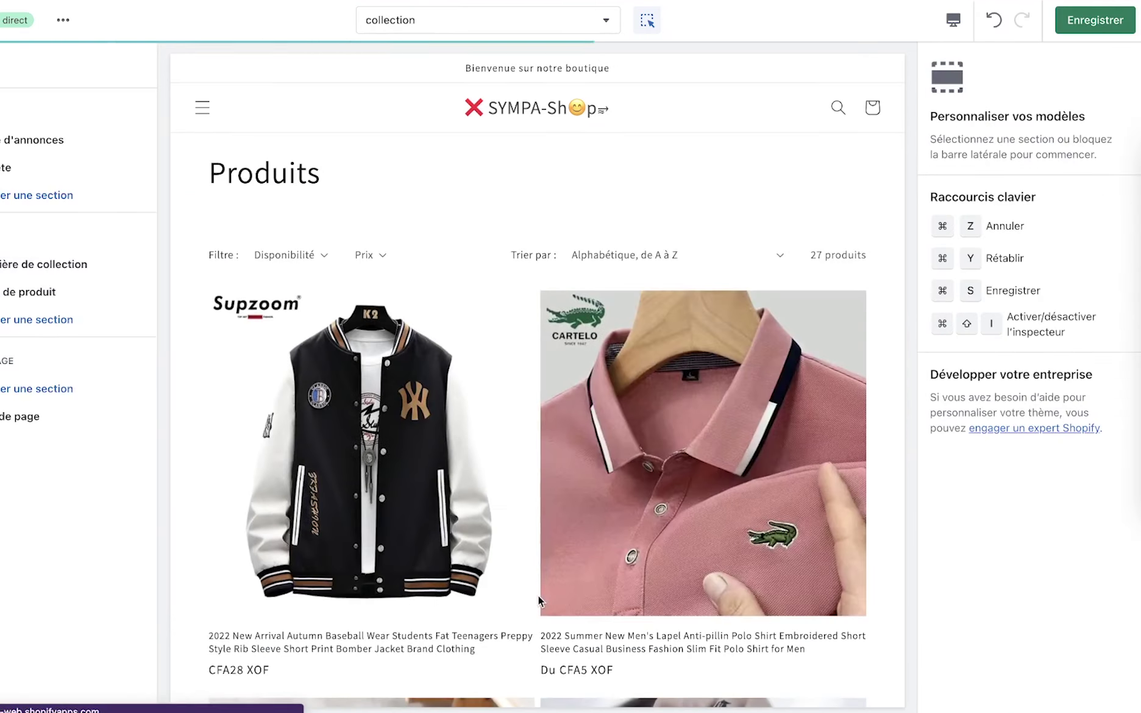
pyautogui.scroll(-10, 539, 633)
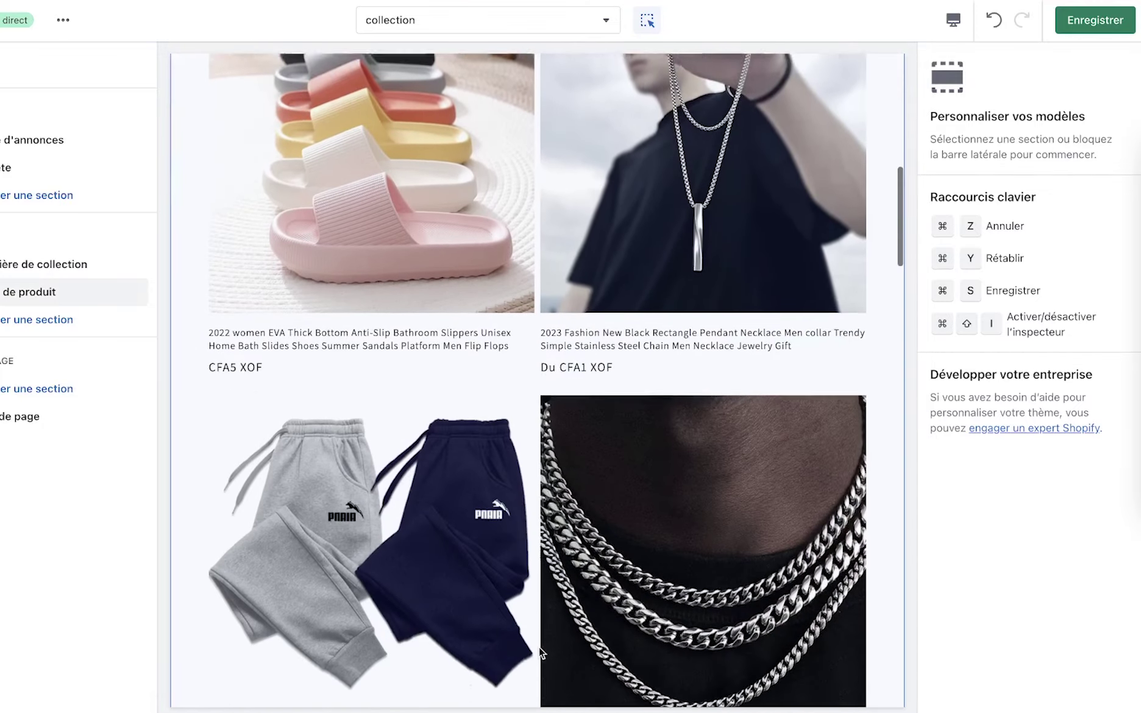
pyautogui.scroll(-15, 538, 646)
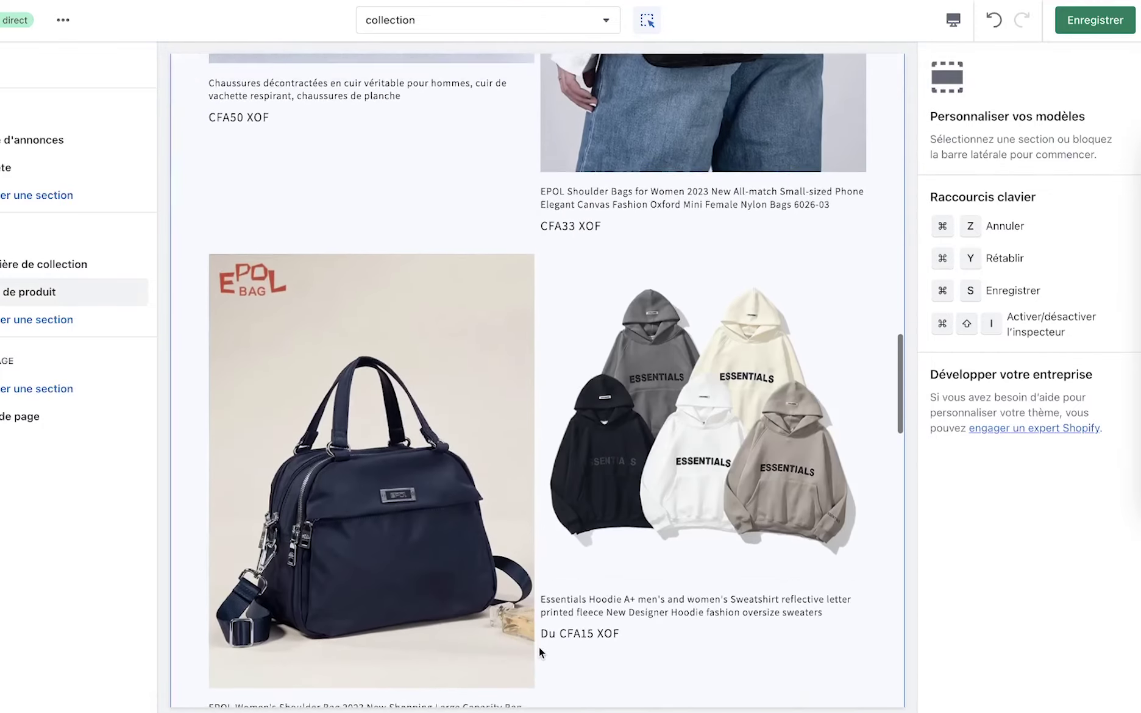
pyautogui.scroll(-10, 539, 646)
pyautogui.scroll(15, 539, 646)
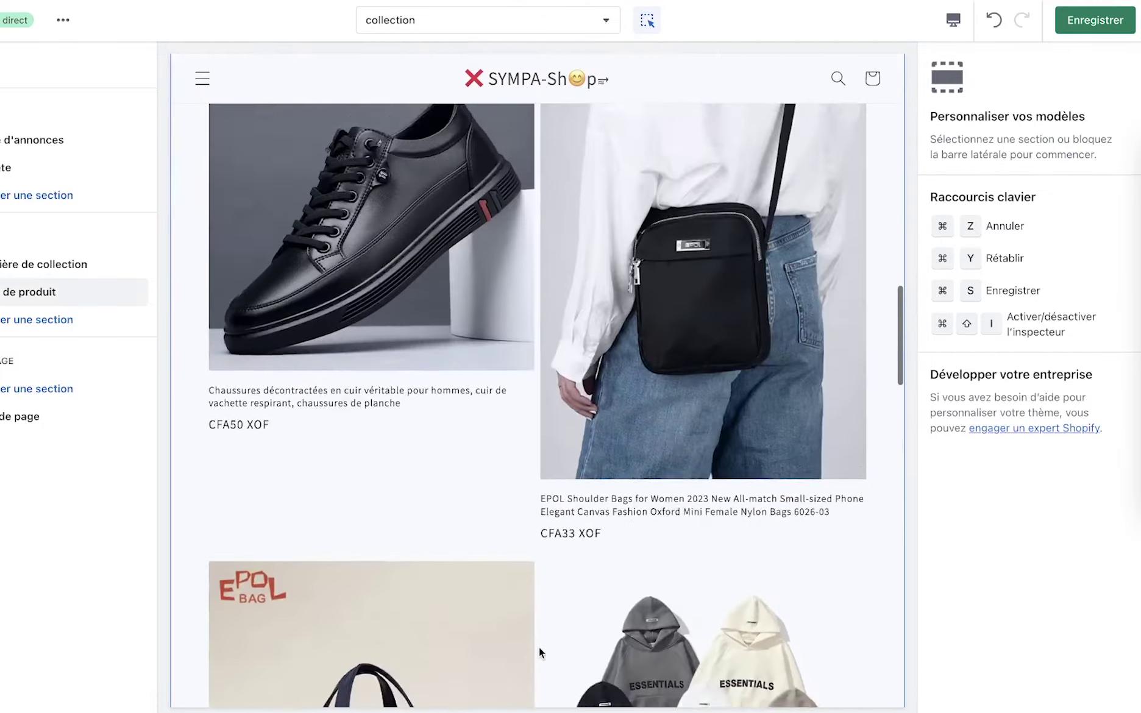
pyautogui.scroll(15, 539, 646)
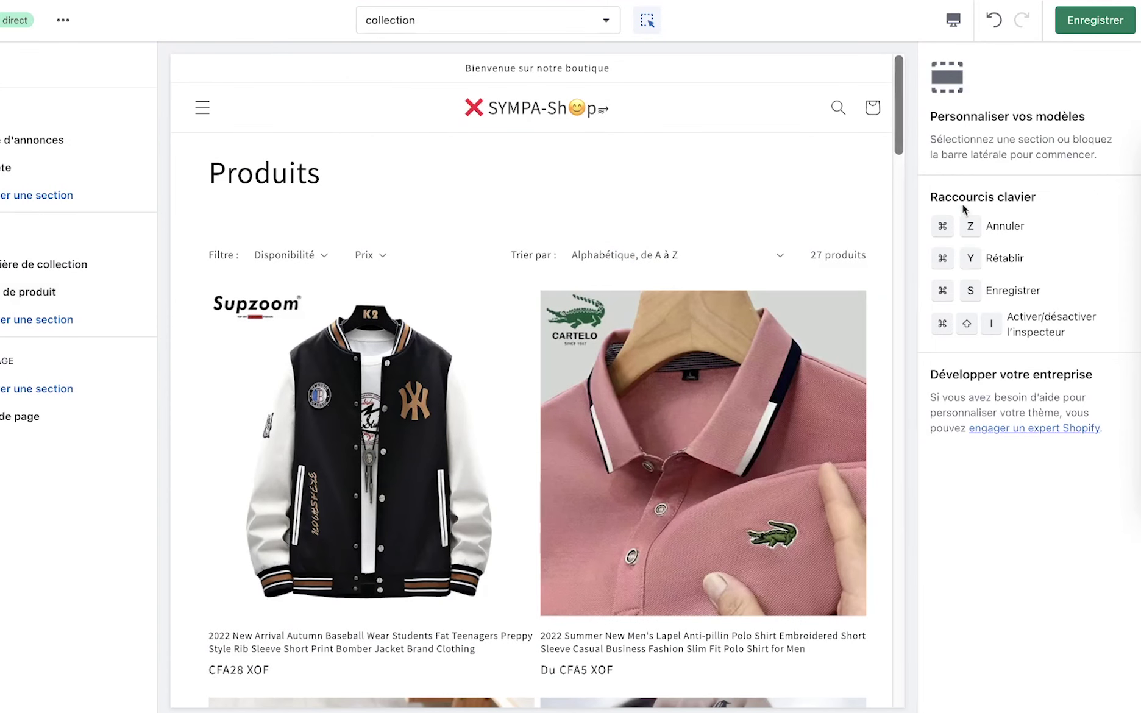
# Undo the last banner image change and return to the Page d'accueil template to review it.
pyautogui.click(994, 19)
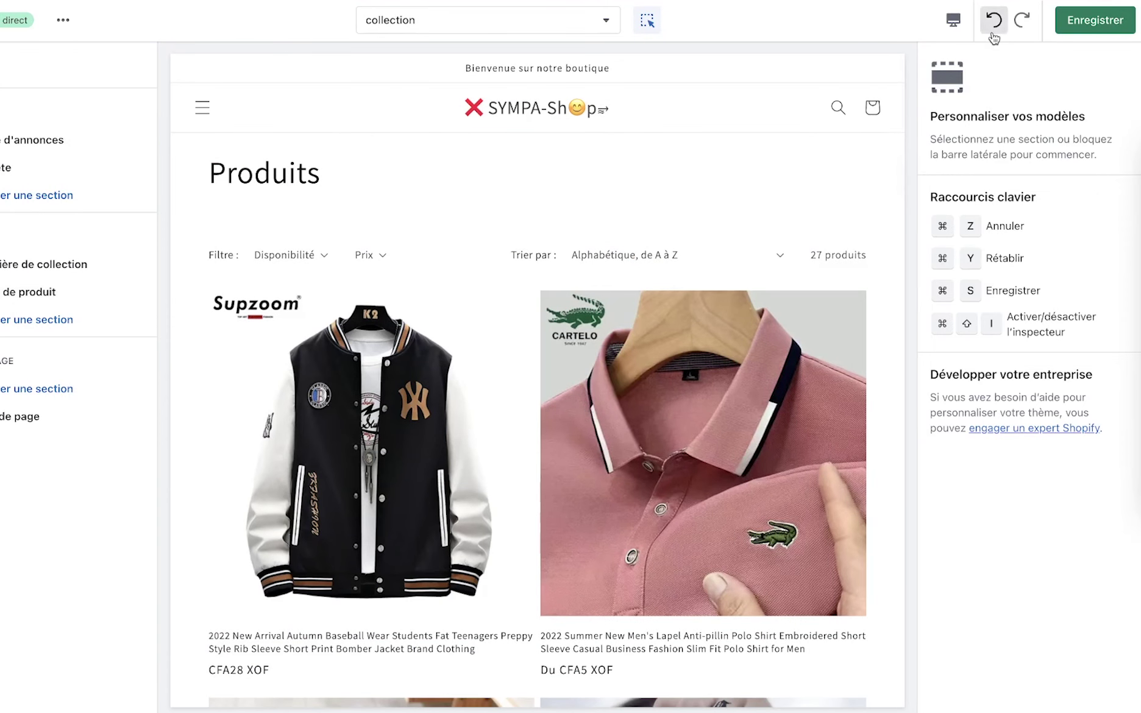
pyautogui.click(610, 28)
pyautogui.click(573, 96)
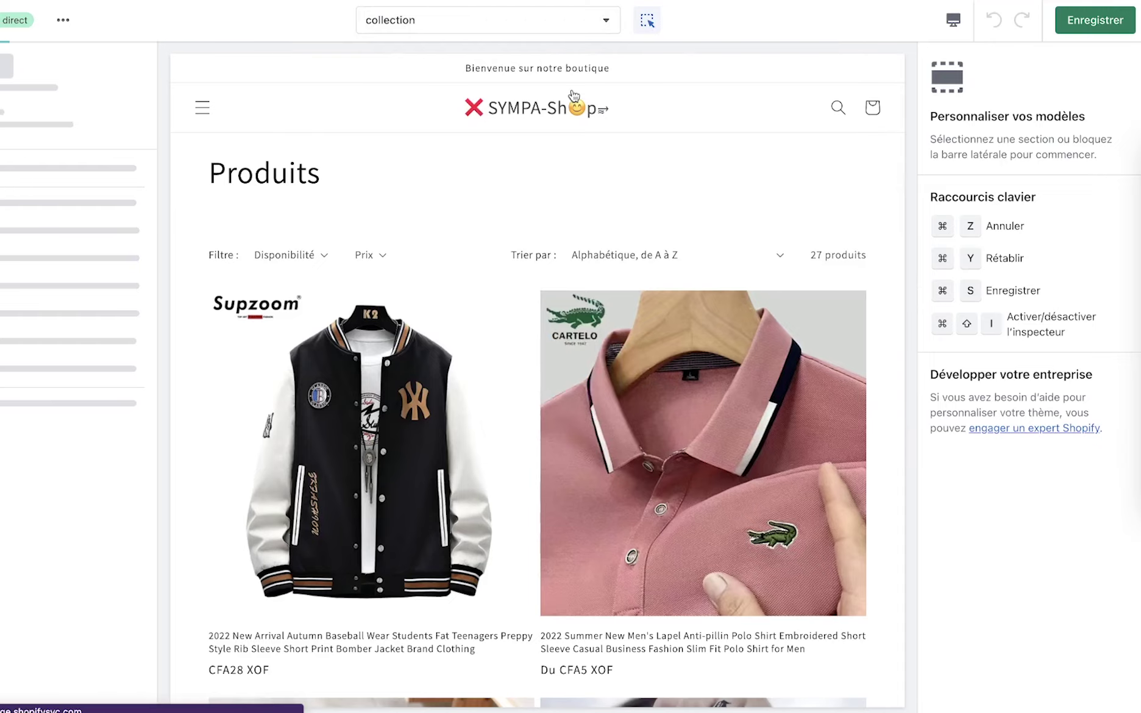
pyautogui.scroll(-20, 681, 313)
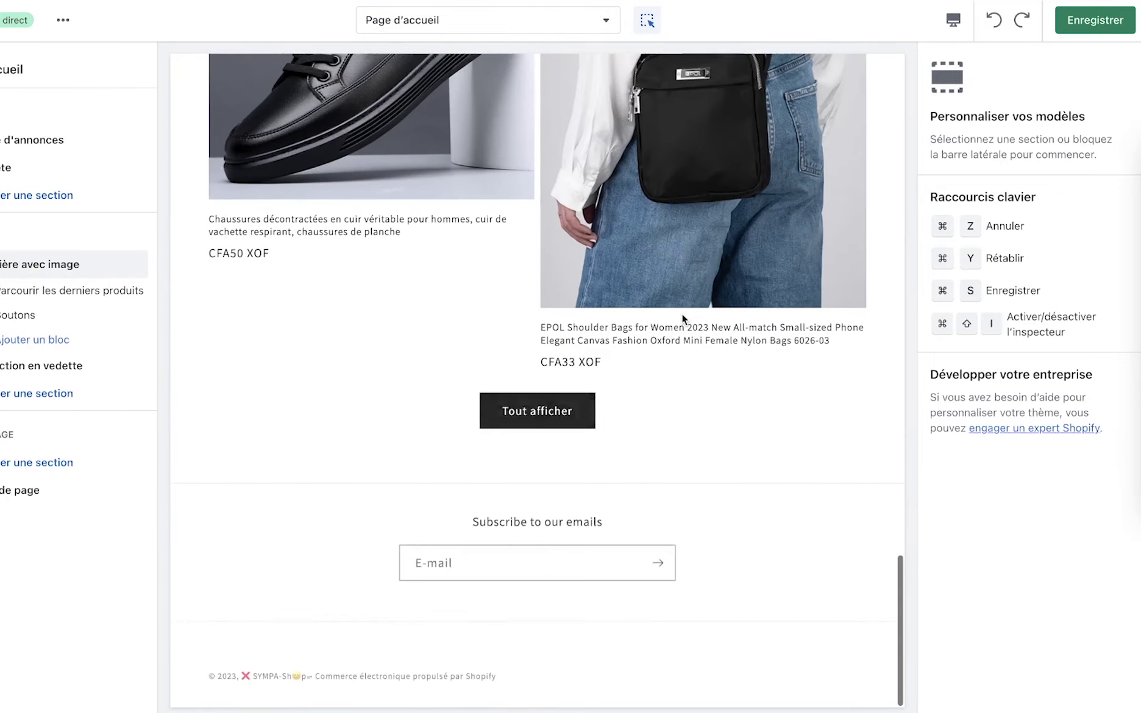
pyautogui.scroll(20, 681, 313)
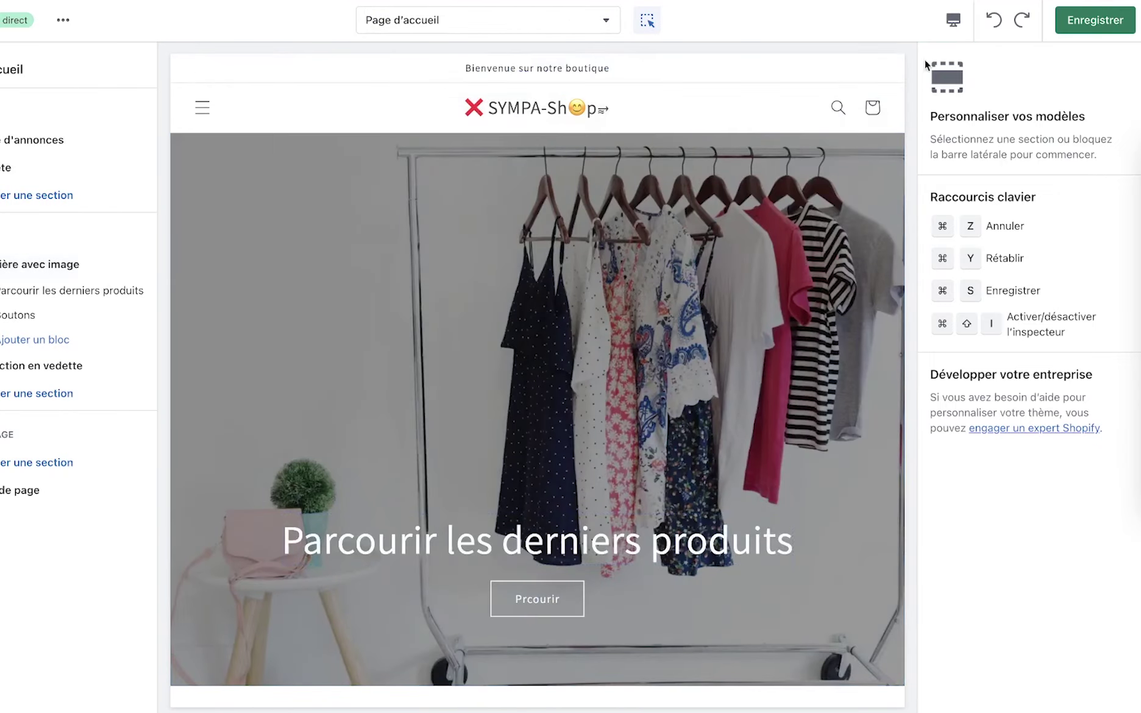
# Check the home page's preview display options and the store header's navigation menu.
pyautogui.click(954, 21)
pyautogui.click(967, 61)
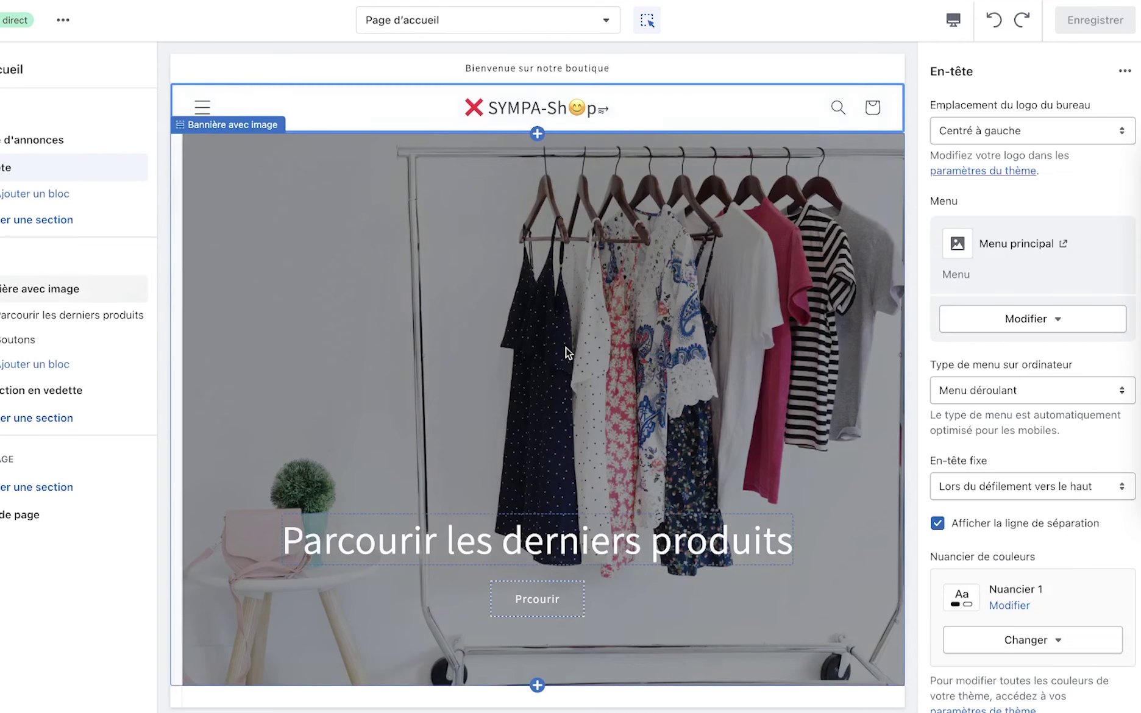
pyautogui.click(204, 108)
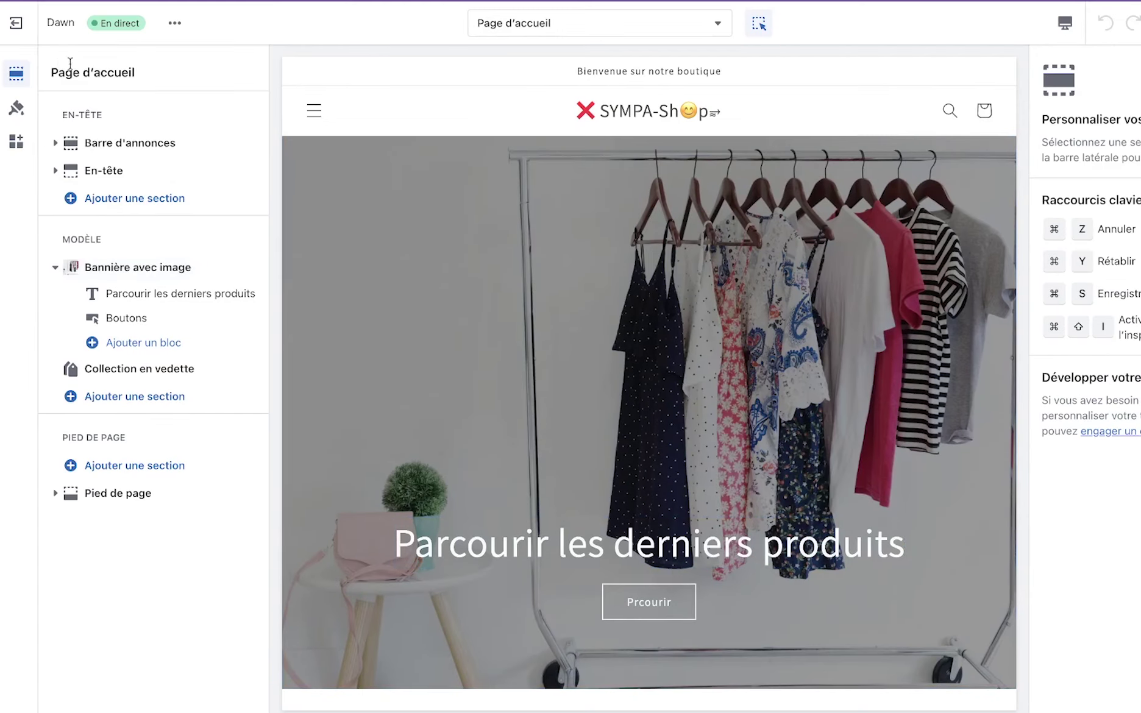
# Leave the theme editor and open the page for adding payment methods in the store's Moyens de paiement settings.
pyautogui.click(19, 23)
pyautogui.click(76, 696)
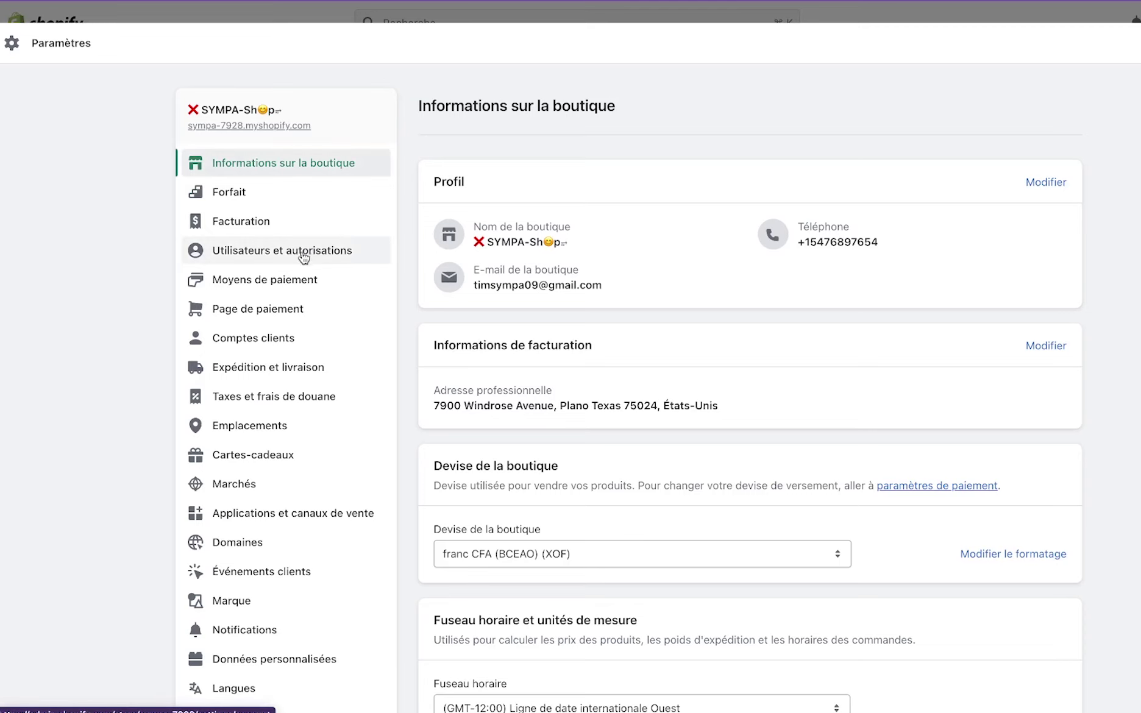
pyautogui.click(282, 280)
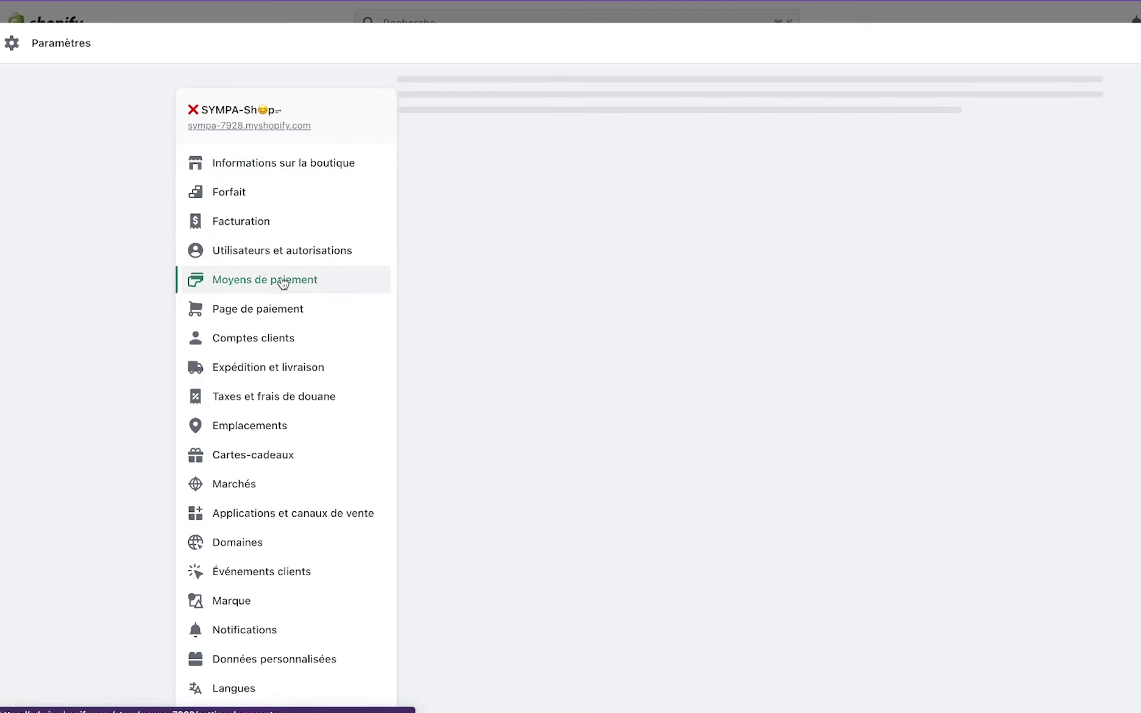
pyautogui.scroll(-3, 920, 371)
pyautogui.scroll(-3, 918, 370)
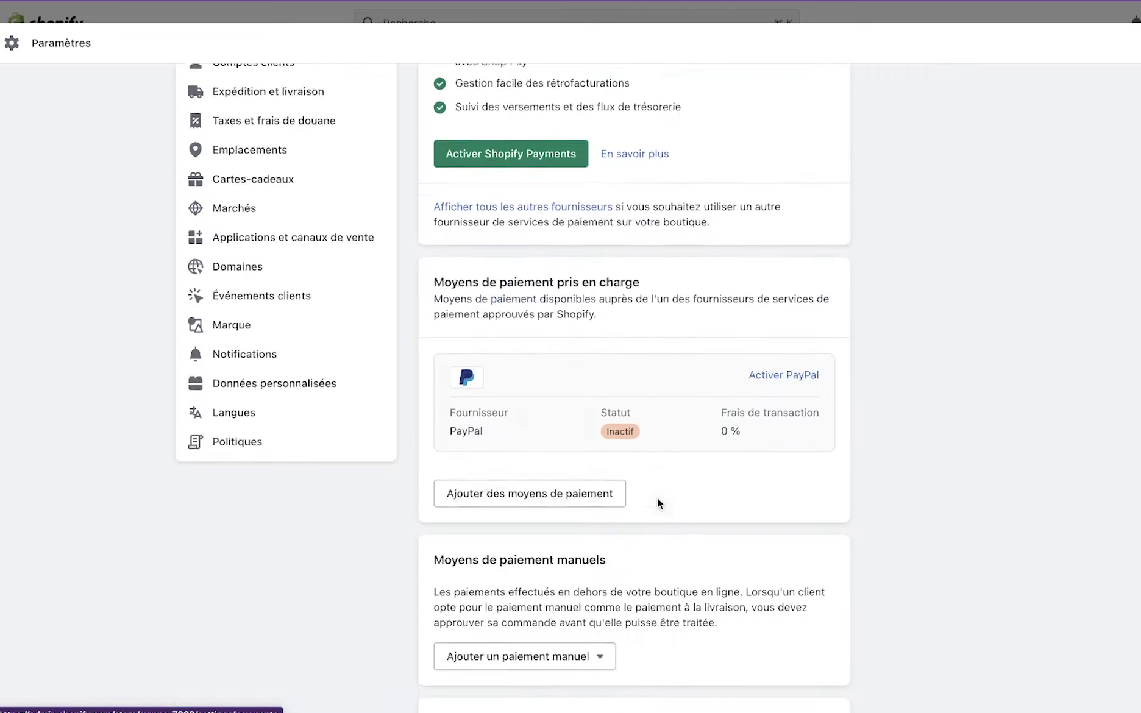
pyautogui.click(604, 405)
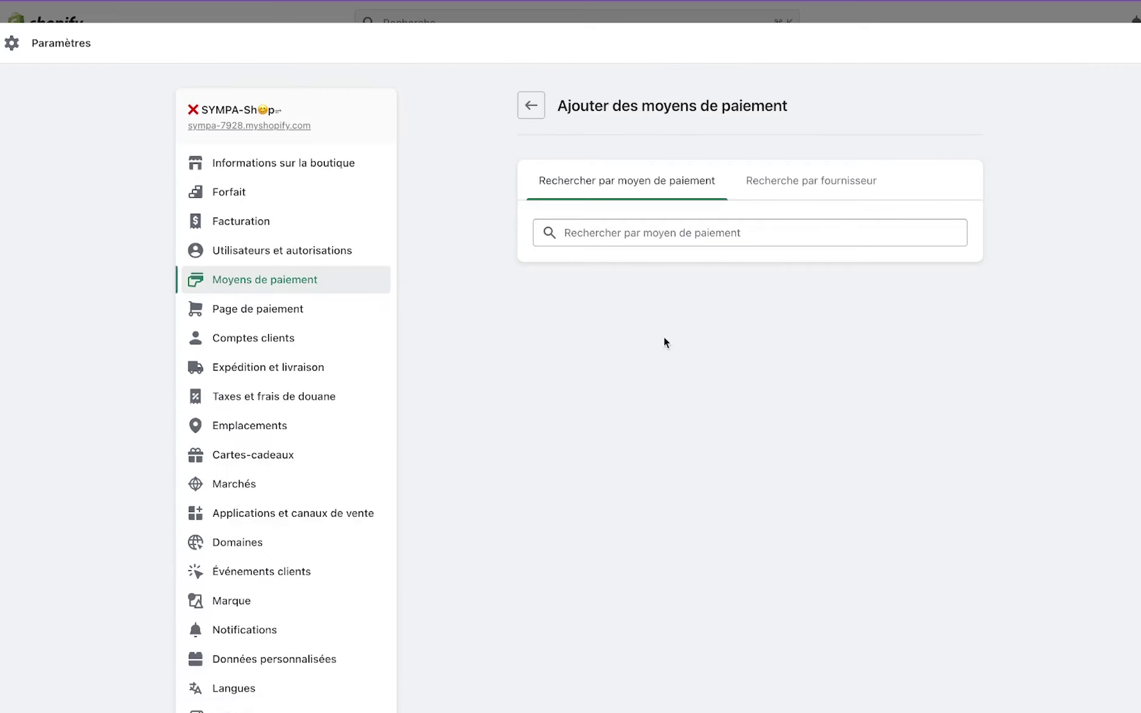
# Select Visa, Mastercard, American Express and Maestro as the payment methods that providers must support.
pyautogui.click(674, 294)
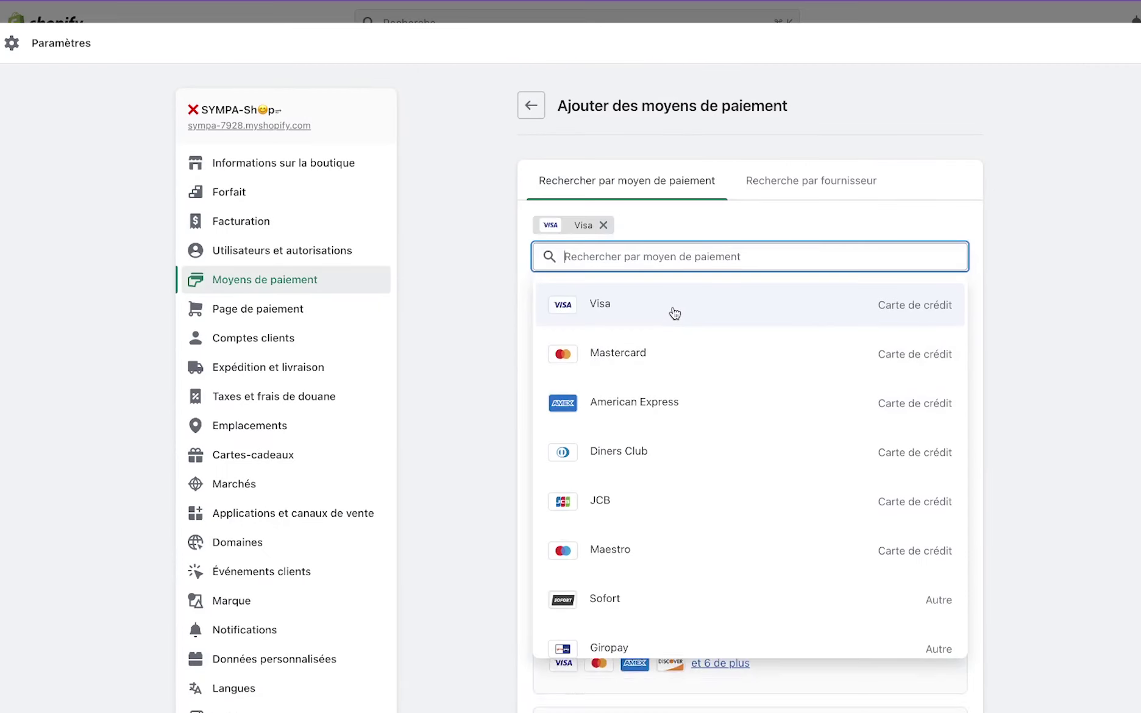
pyautogui.click(669, 353)
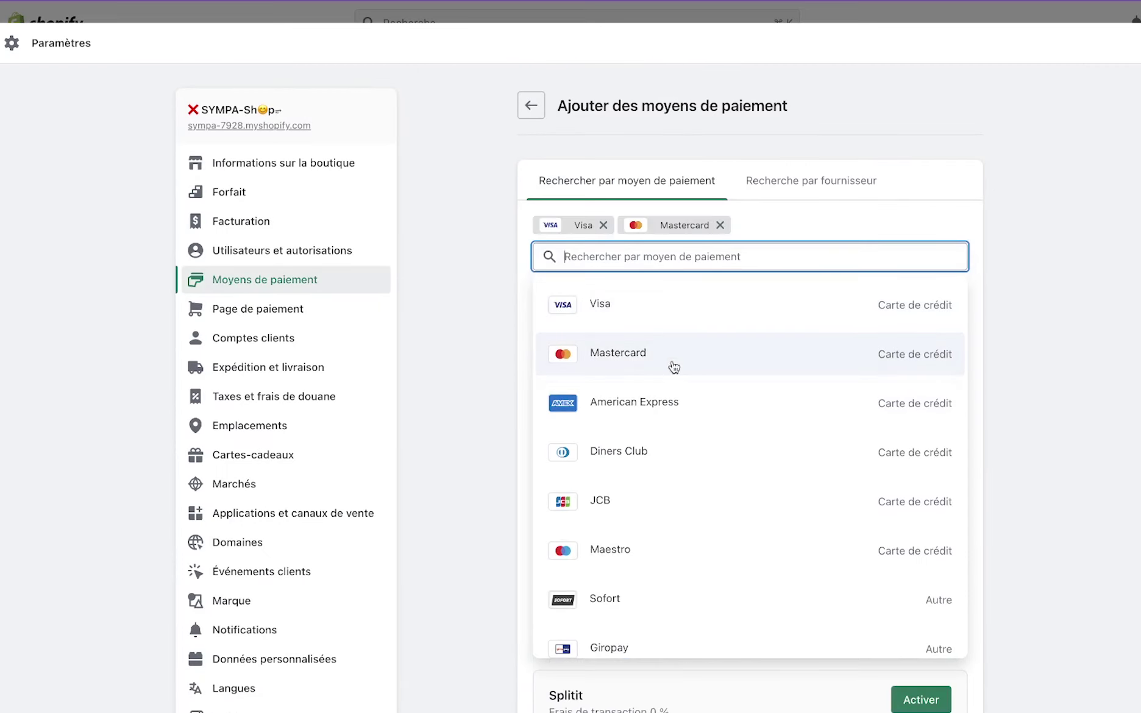
pyautogui.click(692, 409)
pyautogui.scroll(-3, 689, 406)
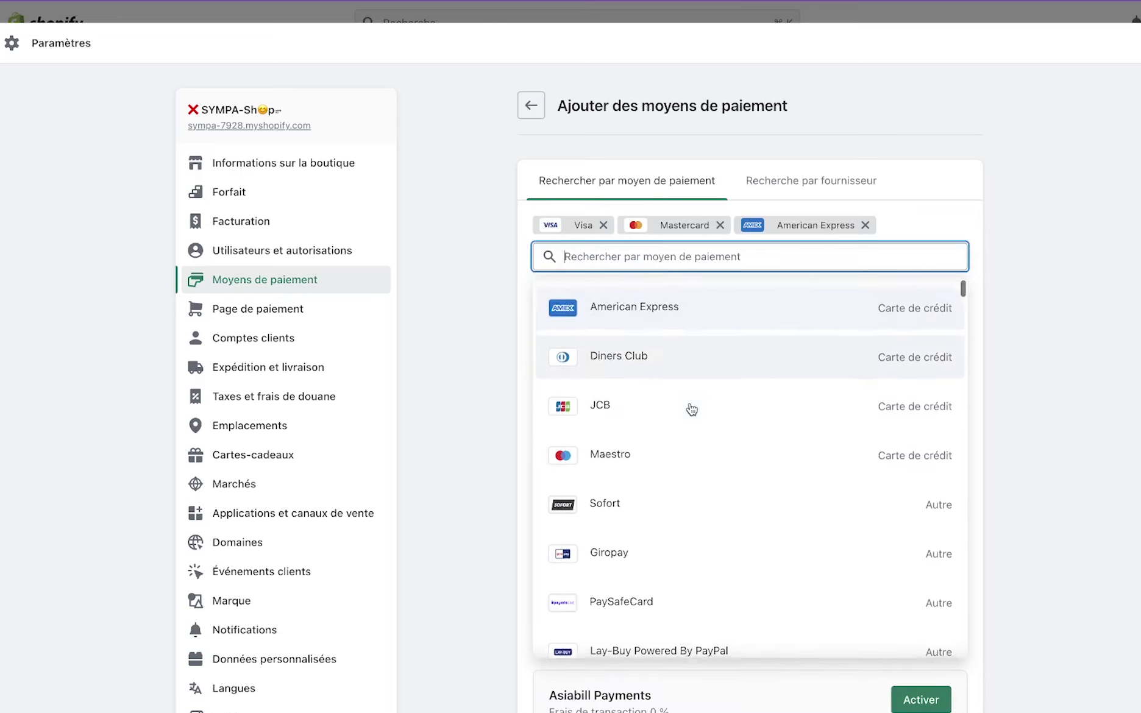
pyautogui.click(689, 395)
pyautogui.scroll(-10, 716, 469)
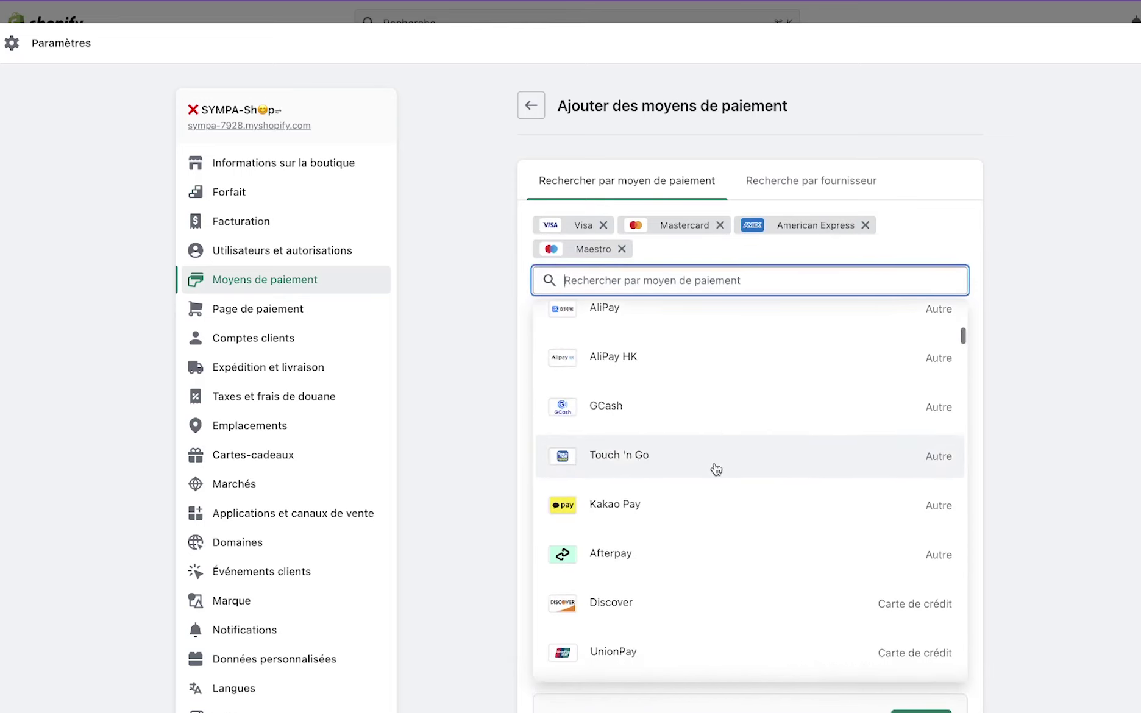
pyautogui.scroll(-2, 946, 600)
pyautogui.click(903, 253)
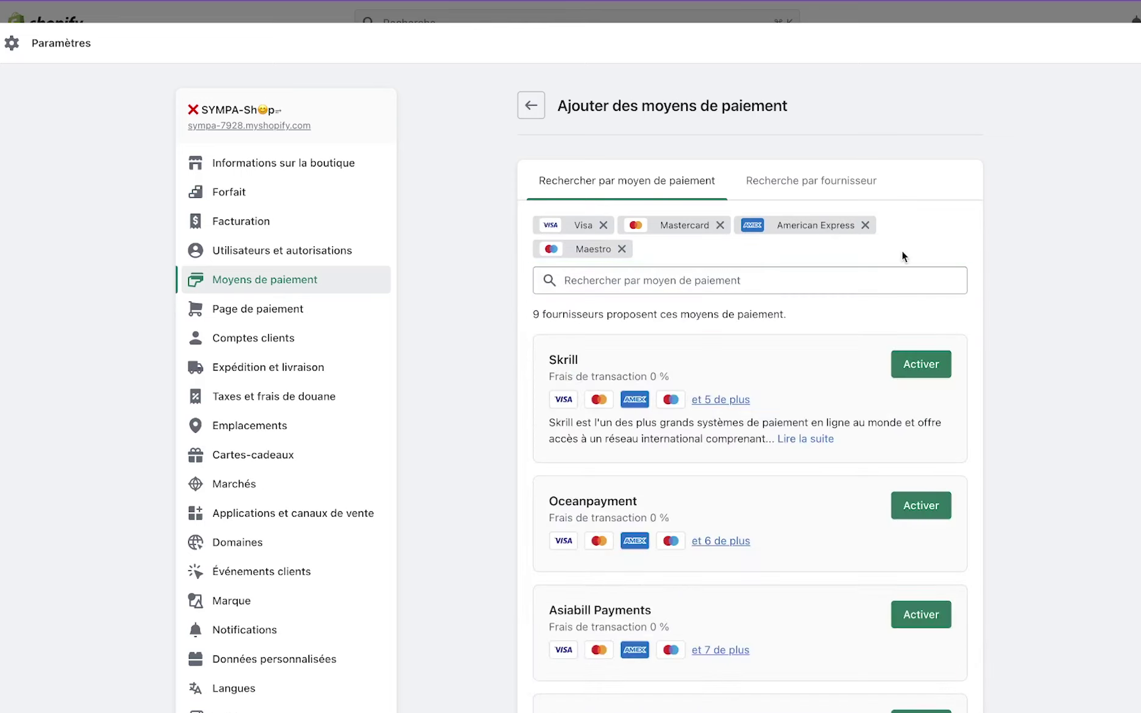
# Search the payment methods for "mobi" and add MTN Mobile Money to the selection.
pyautogui.click(568, 281)
pyautogui.write('mobi')
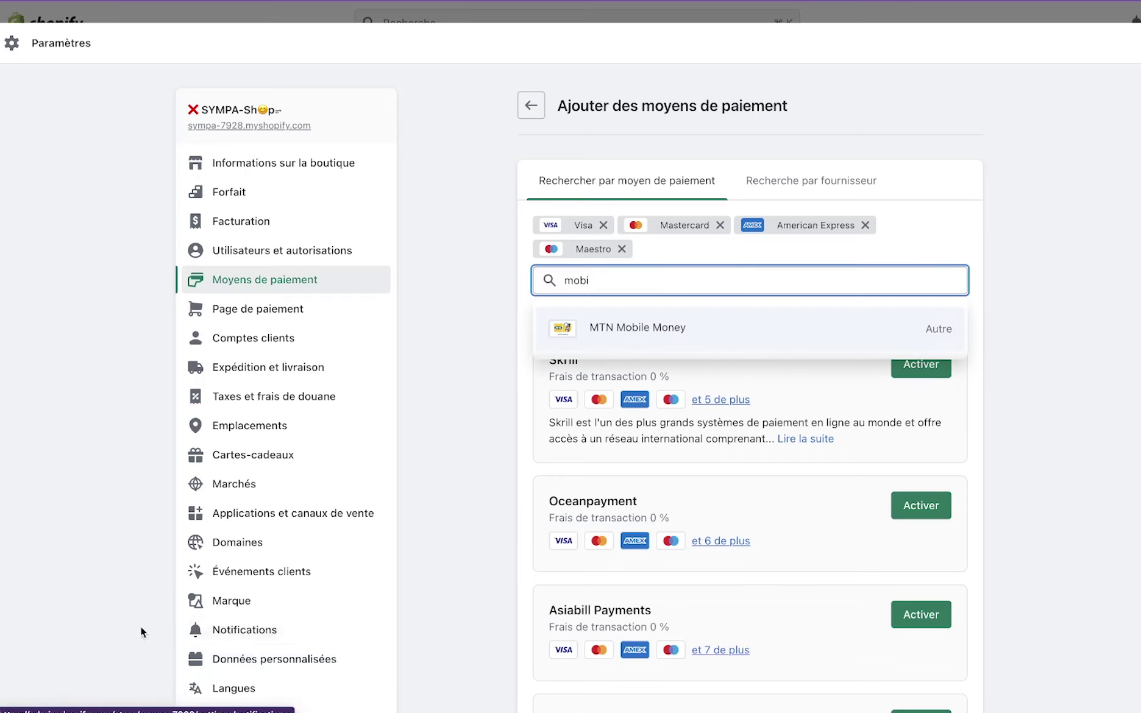
pyautogui.click(647, 323)
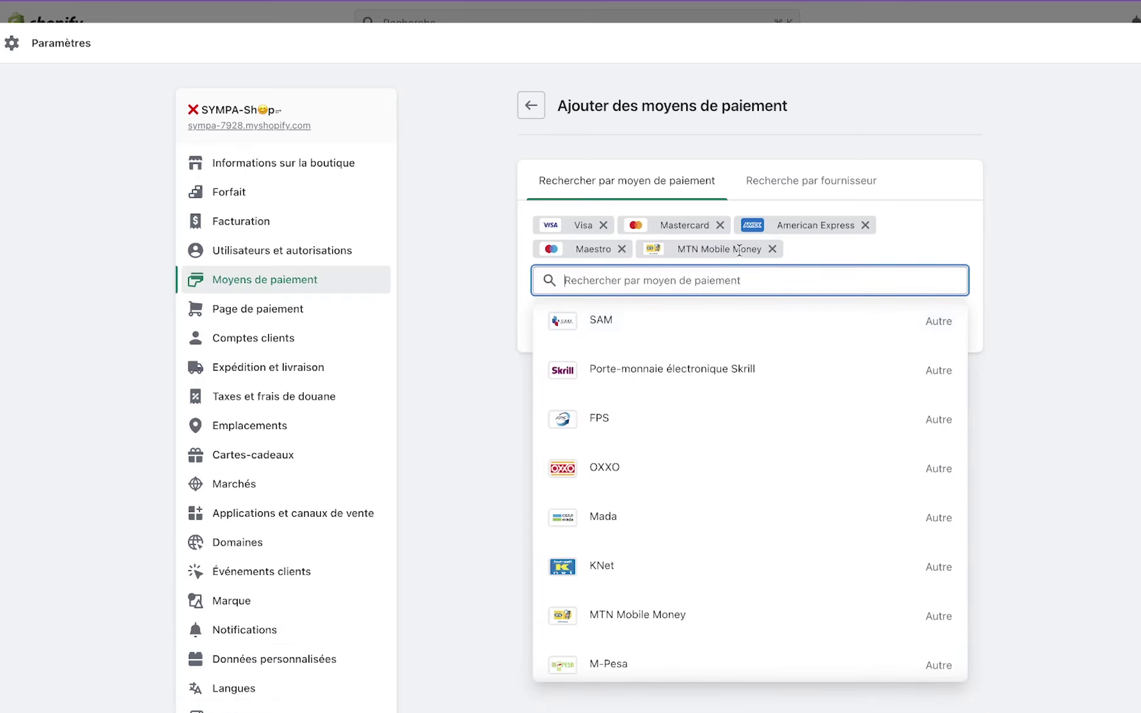
# Search the payment methods for "orange" and clear the search text.
pyautogui.write('orange')
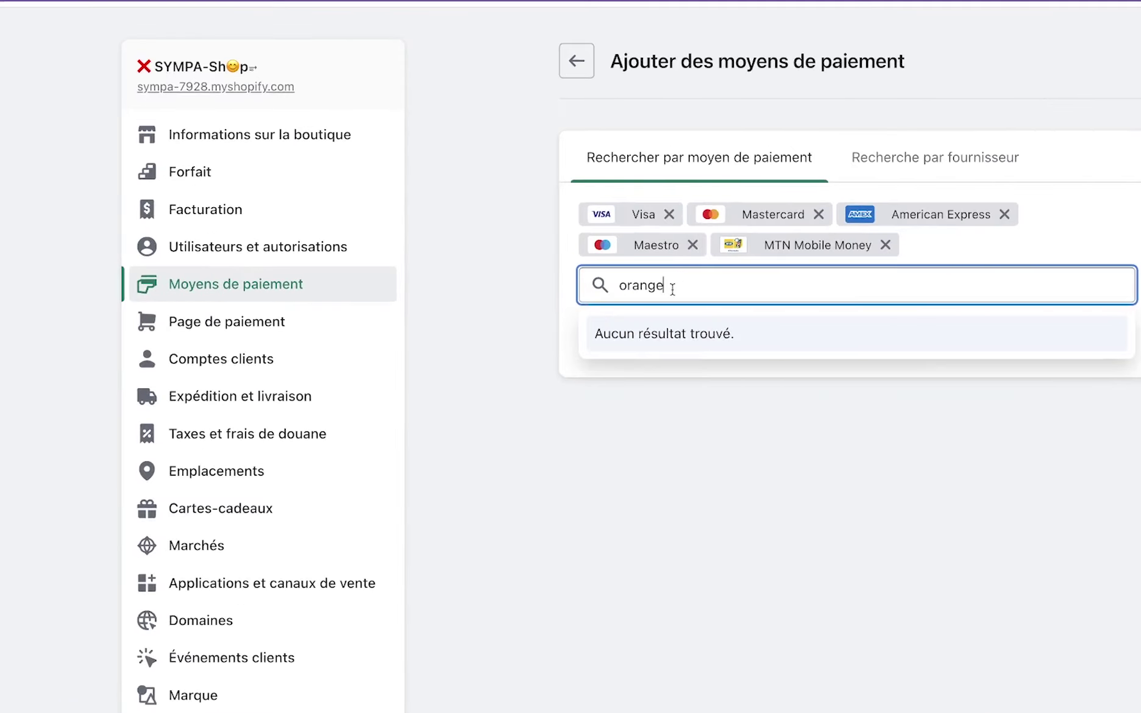
pyautogui.moveTo(672, 289); pyautogui.dragTo(525, 286)
pyautogui.press('BackSpace')
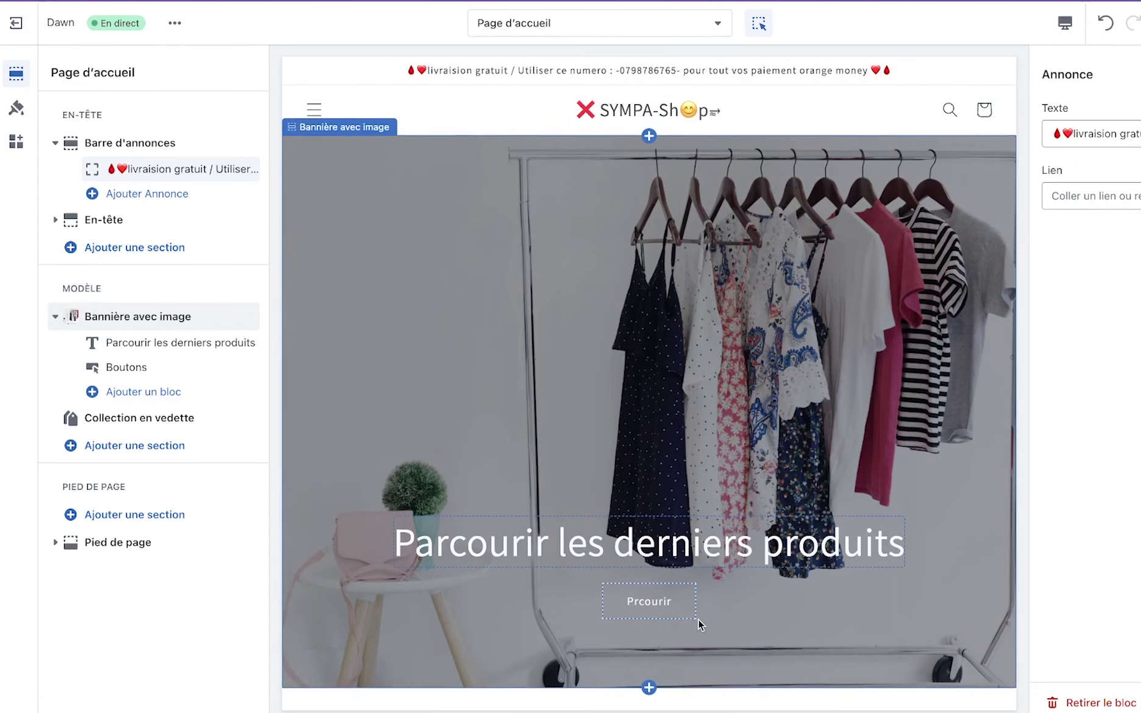
# Set the image banner's second button text to "Pour tous les paiements orange money cliquer là" in the theme editor.
pyautogui.scroll(-2, 698, 623)
pyautogui.click(125, 368)
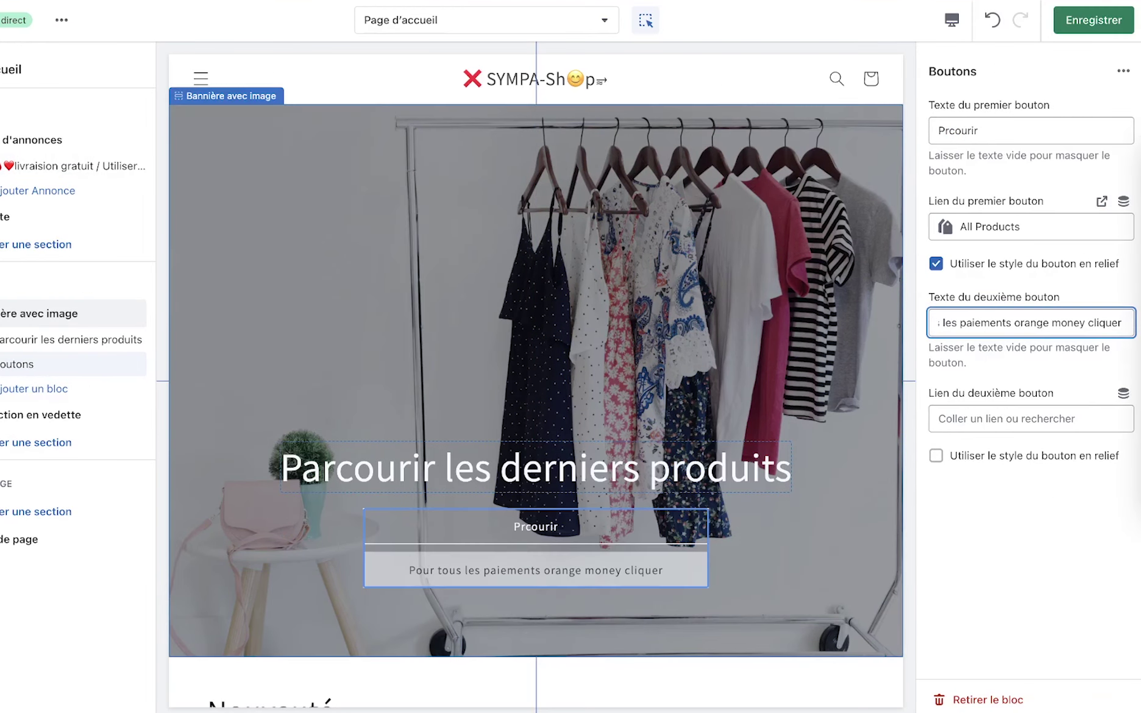
pyautogui.write('la')
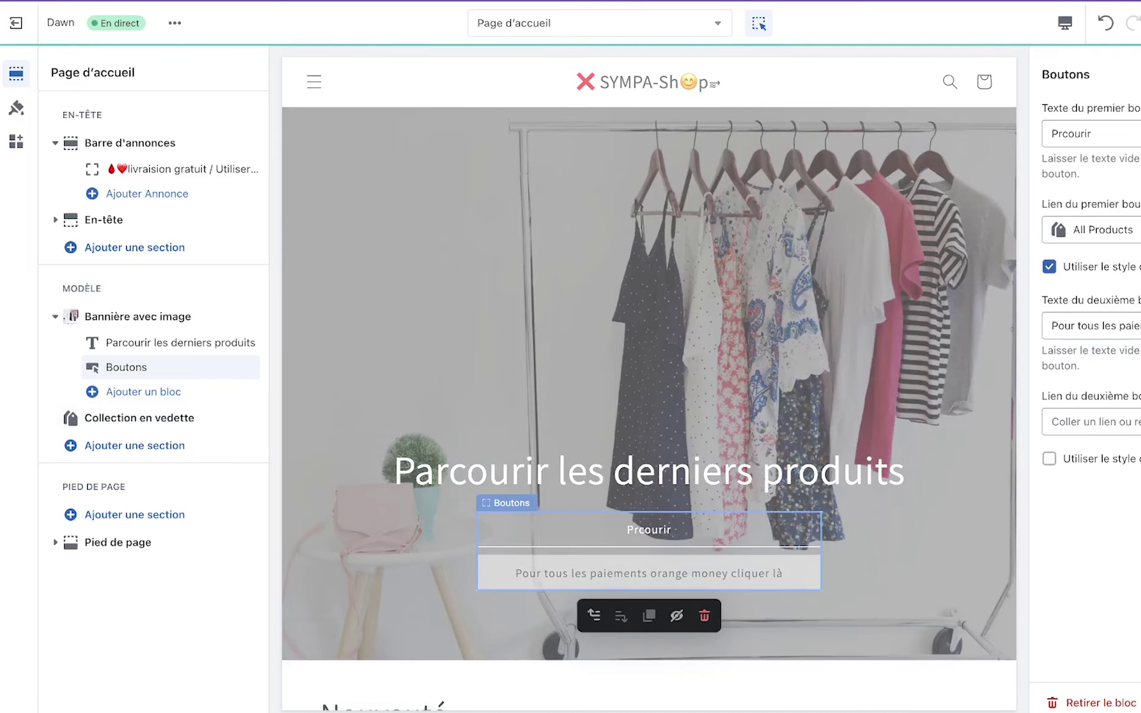
# Set the announcement text to "livraison gratuit / Utiliser ce numero :", the payment phone number and "pour tout vos paiement orange money", and save.
pyautogui.click(172, 152)
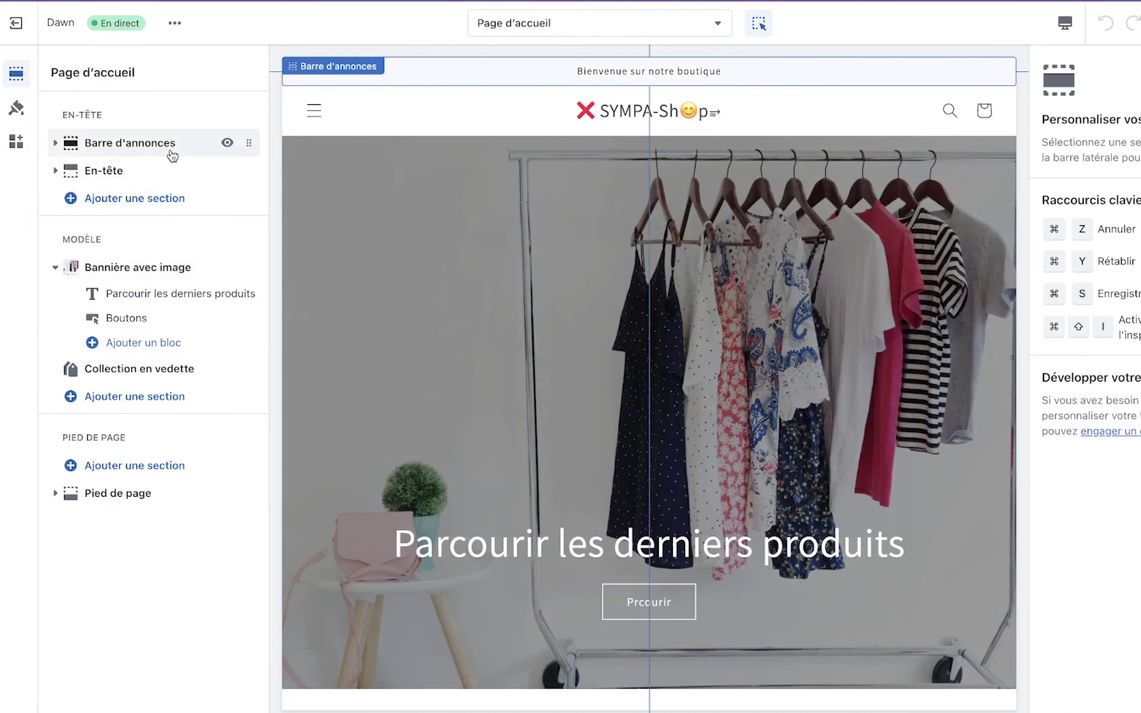
pyautogui.click(168, 152)
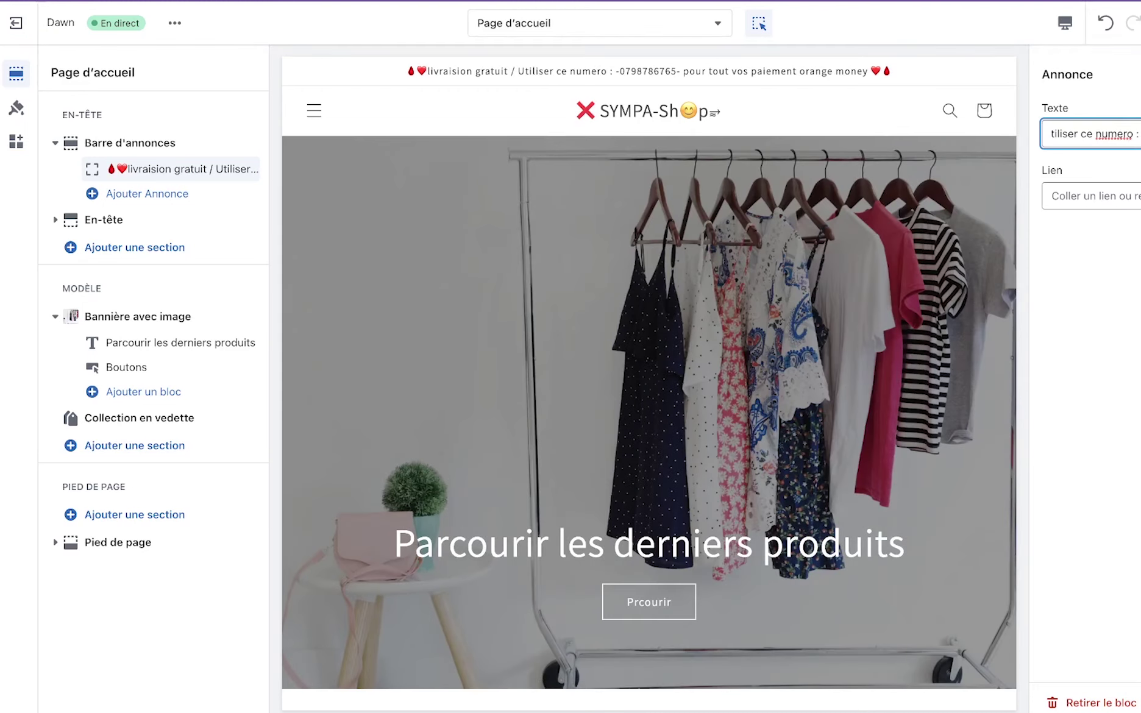
pyautogui.hotkey('ctrl', 's')
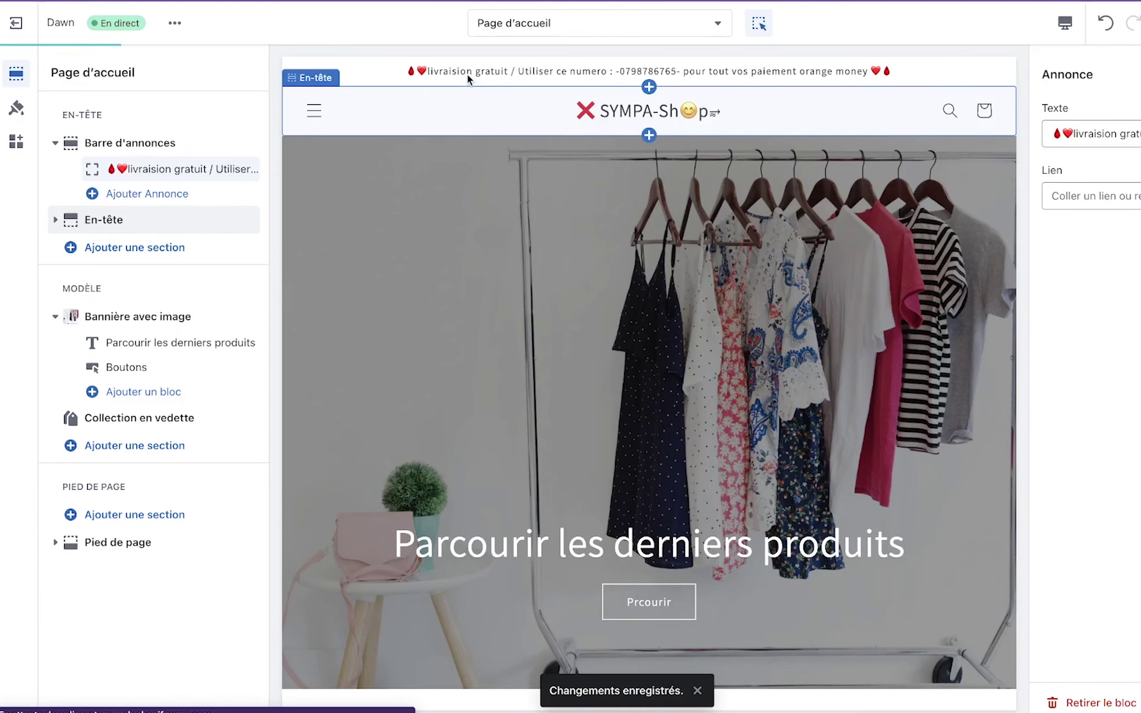
pyautogui.click(649, 602)
pyautogui.scroll(-5, 913, 536)
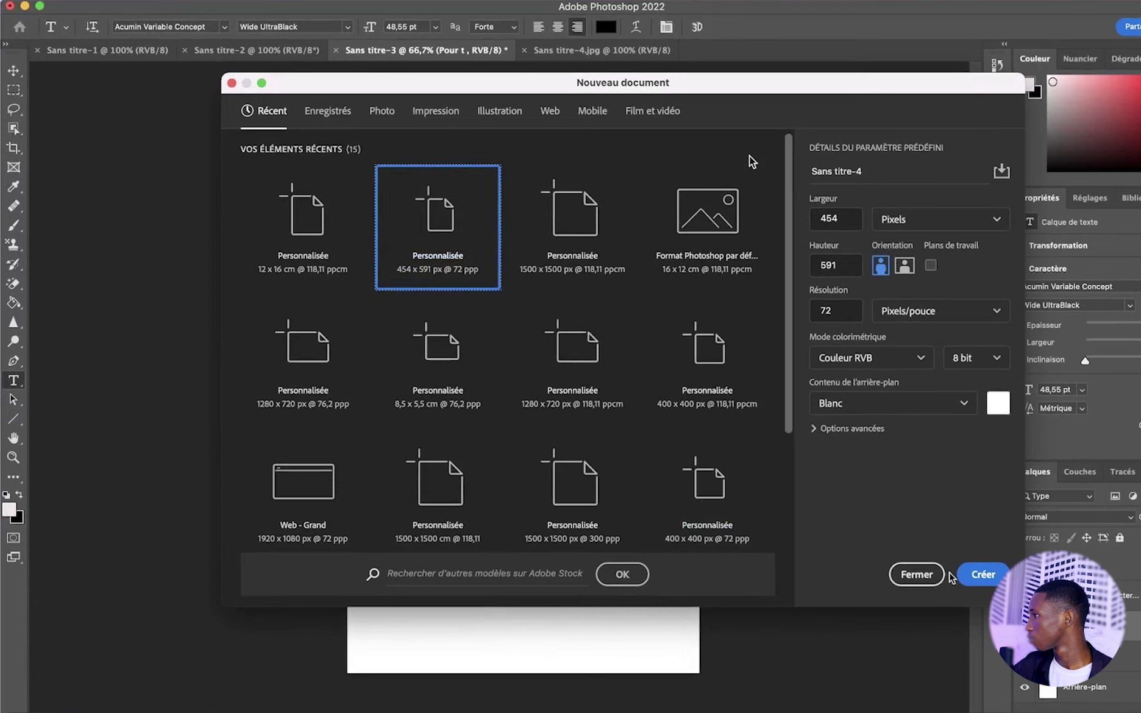
# Switch to Photoshop, dismiss the new document dialog and save a copy of the mobile money poster as Sans titre-3.jpg at JPEG quality 12.
pyautogui.click(936, 575)
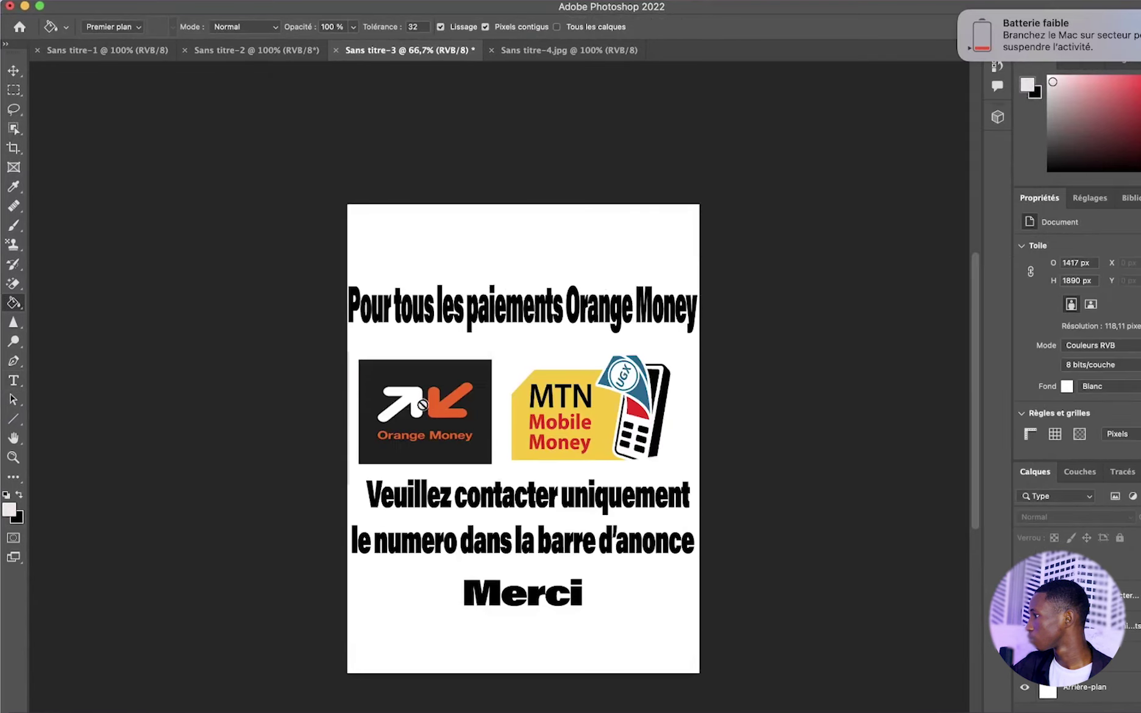
pyautogui.press('super+alt+s')
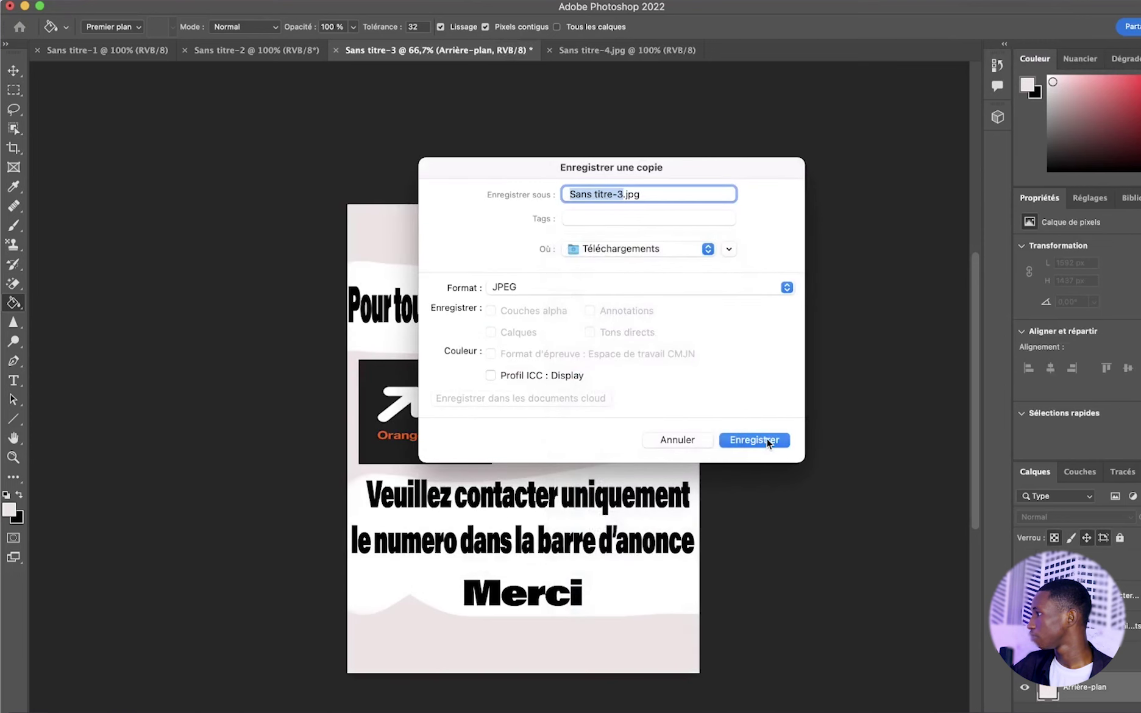
pyautogui.click(766, 438)
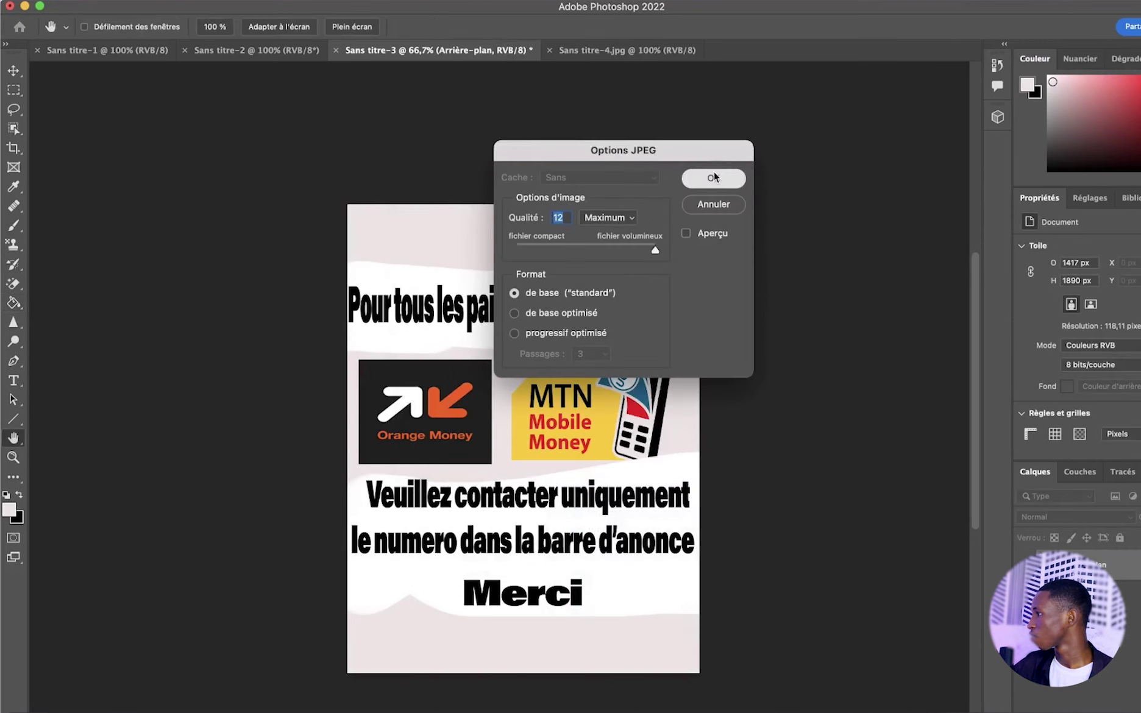
pyautogui.click(714, 177)
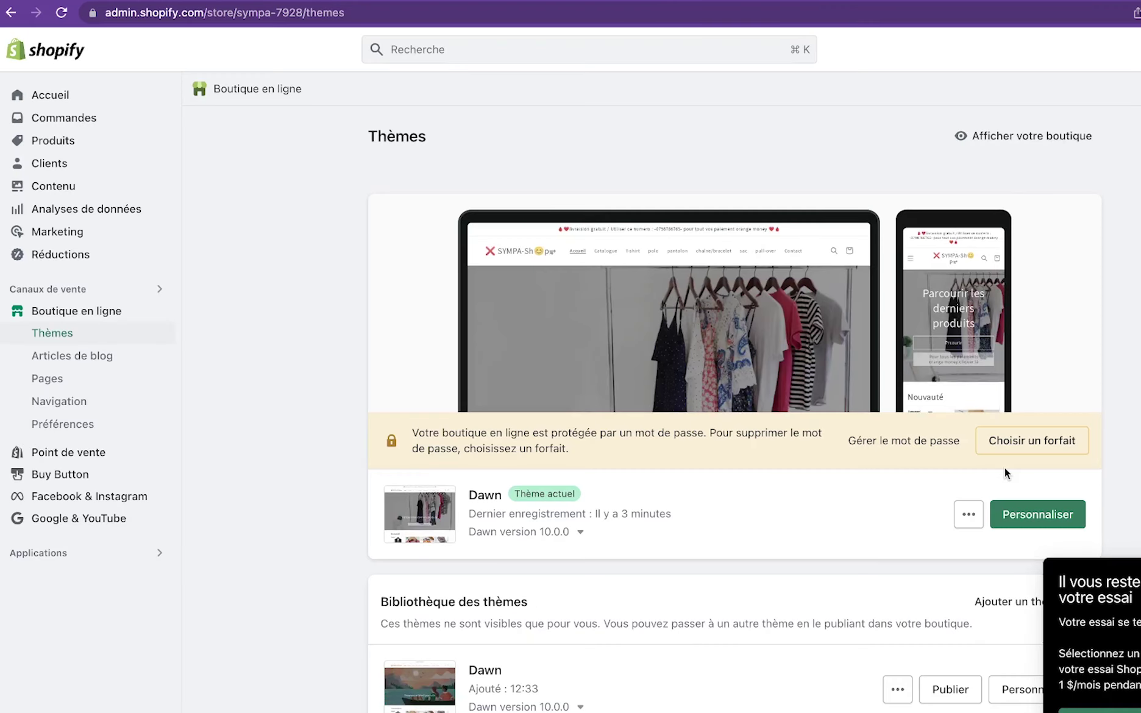
# Create a Shopify product titled "On accepte les paiements Mobile money 👇" with a description giving the Orange Money and MTN Money phone numbers and transaction instructions.
pyautogui.click(85, 147)
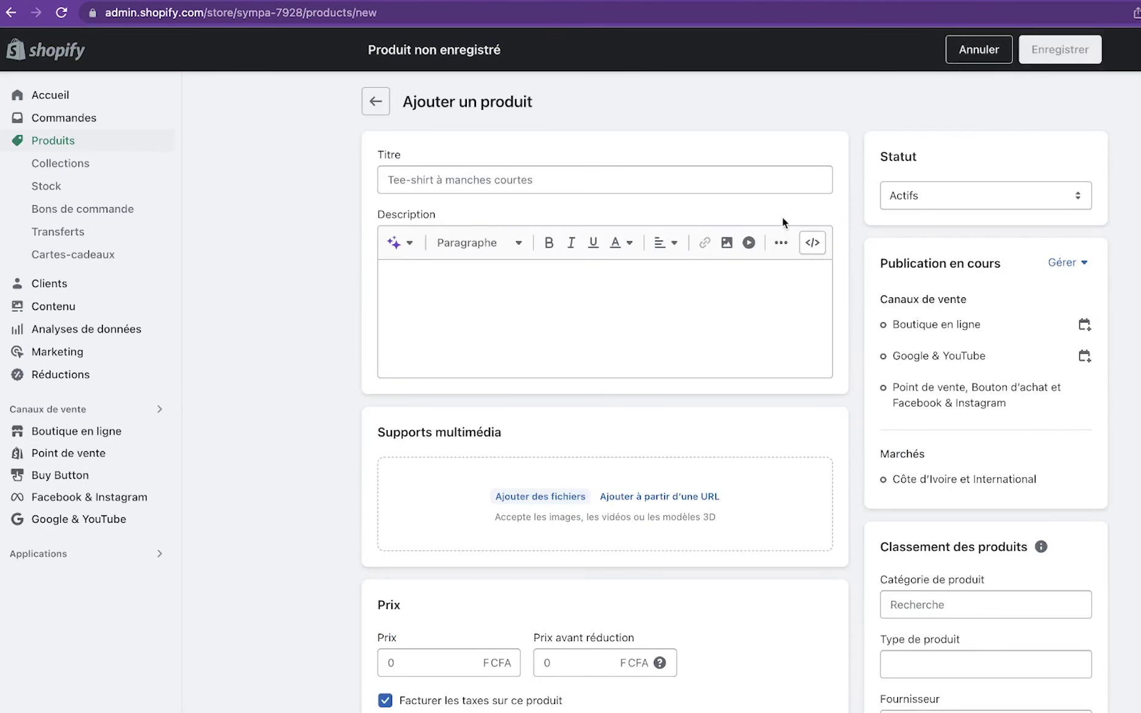
pyautogui.click(650, 189)
pyautogui.write('On accepte les paiements Mobile money 👇')
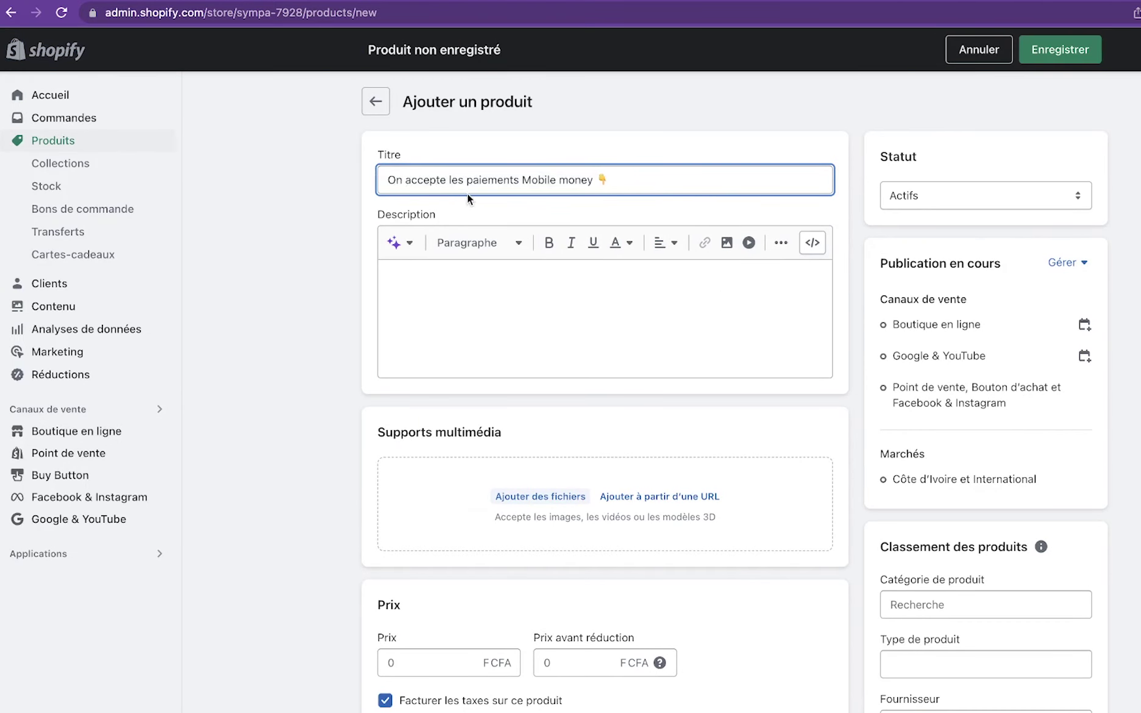
pyautogui.click(512, 304)
pyautogui.hotkey('ctrl', 'v')
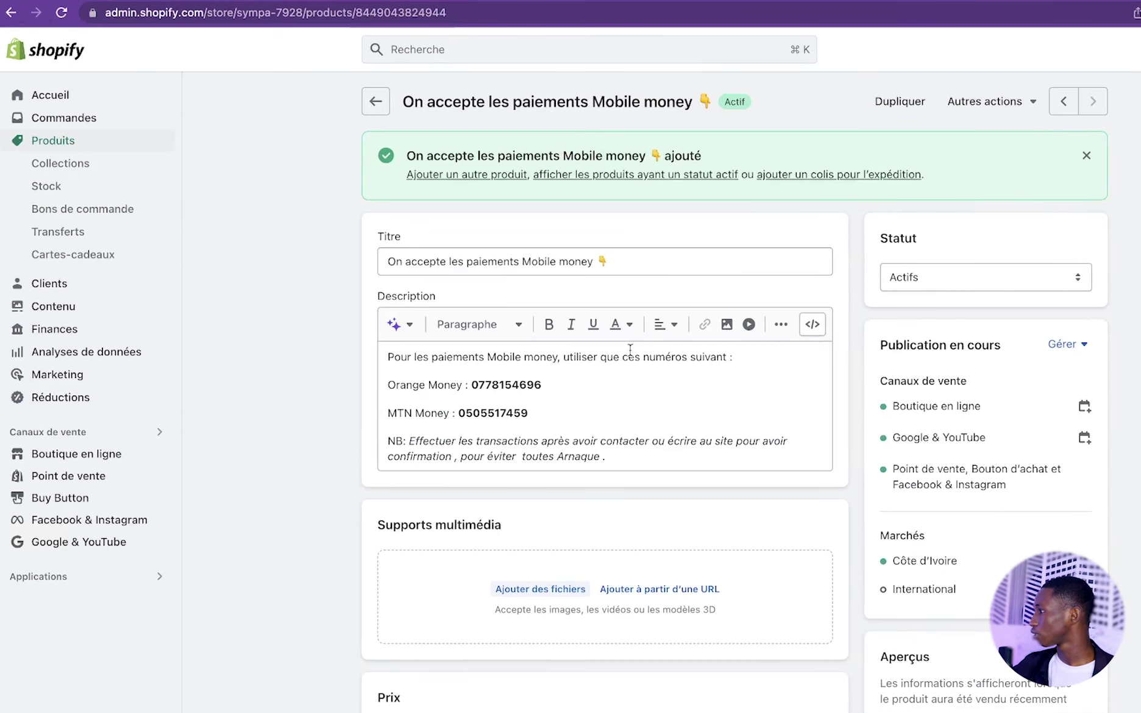
# Add the image Sans titre-3.jpg from the couverture shop folder to the mobile money product's media.
pyautogui.click(561, 589)
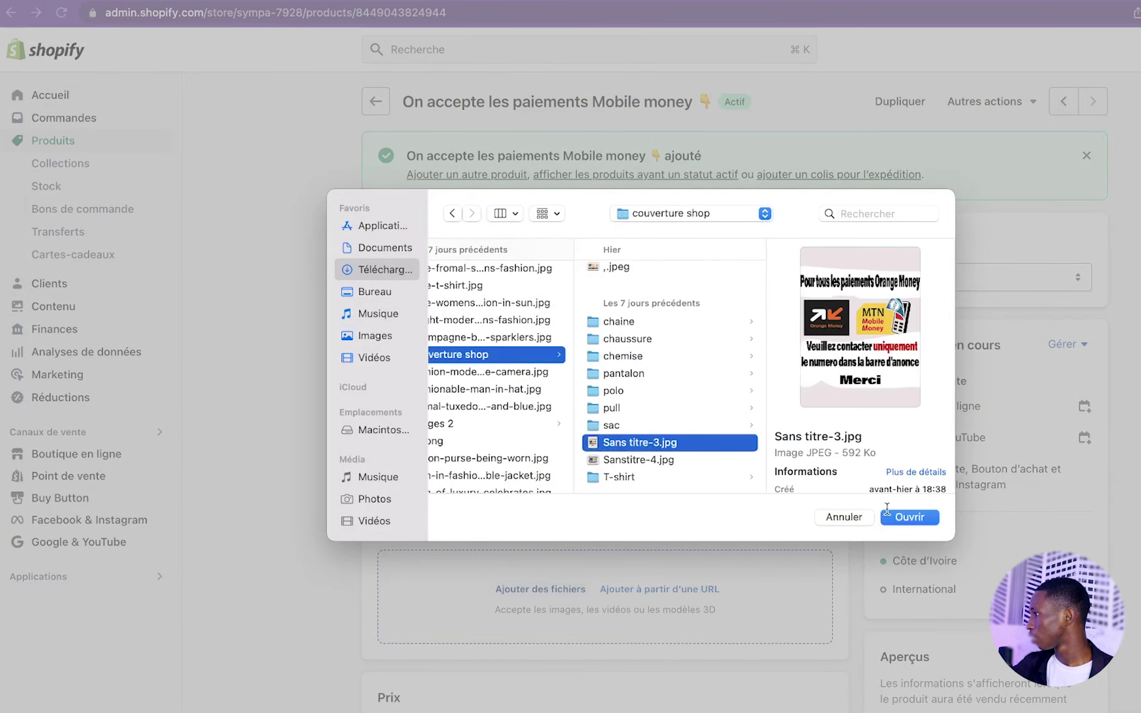
pyautogui.click(908, 517)
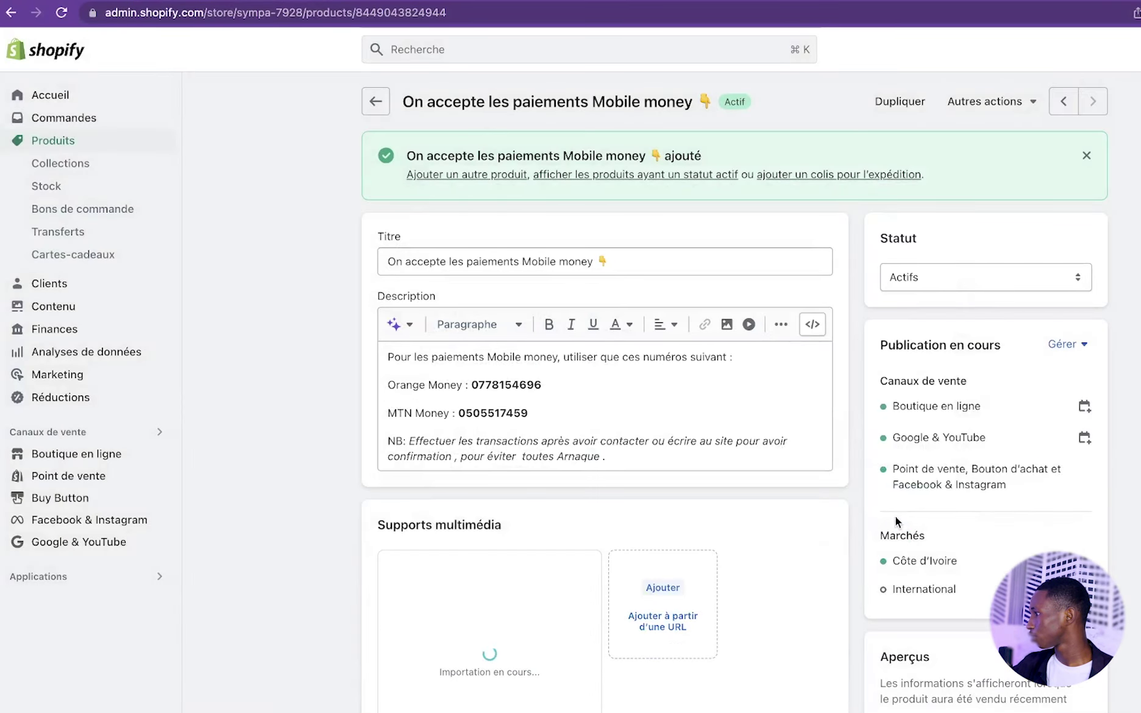
pyautogui.scroll(-7, 932, 462)
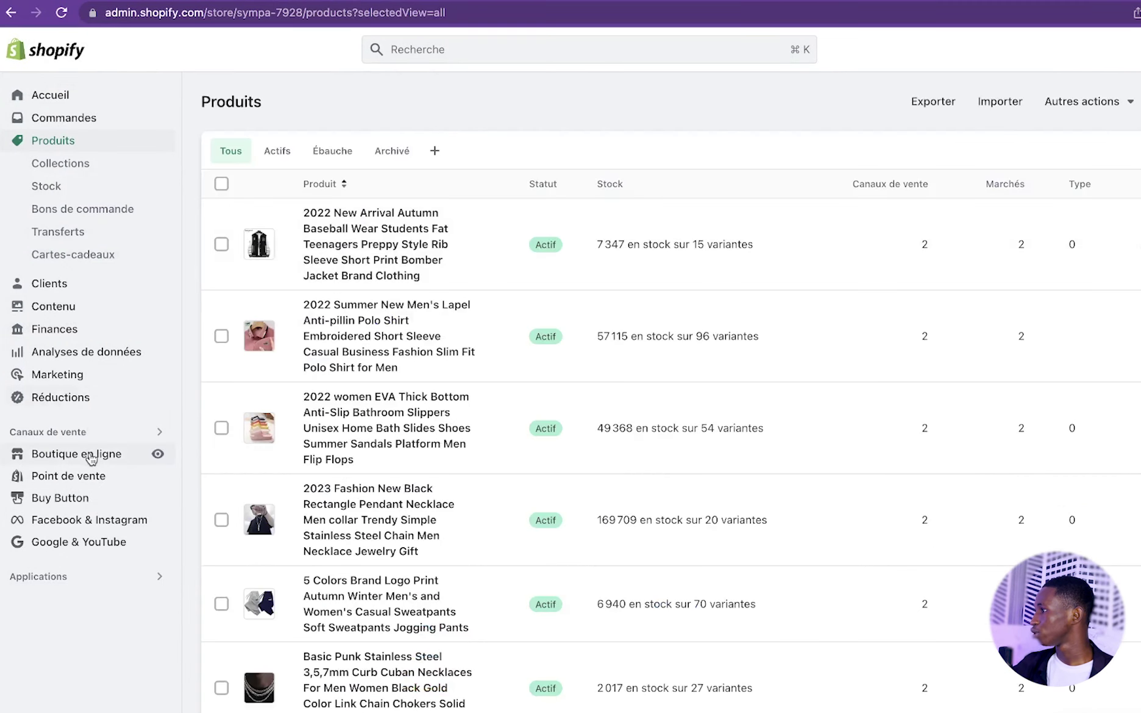
# Open the current Dawn theme for customization and add a Produit en vedette section to the home page template.
pyautogui.click(91, 459)
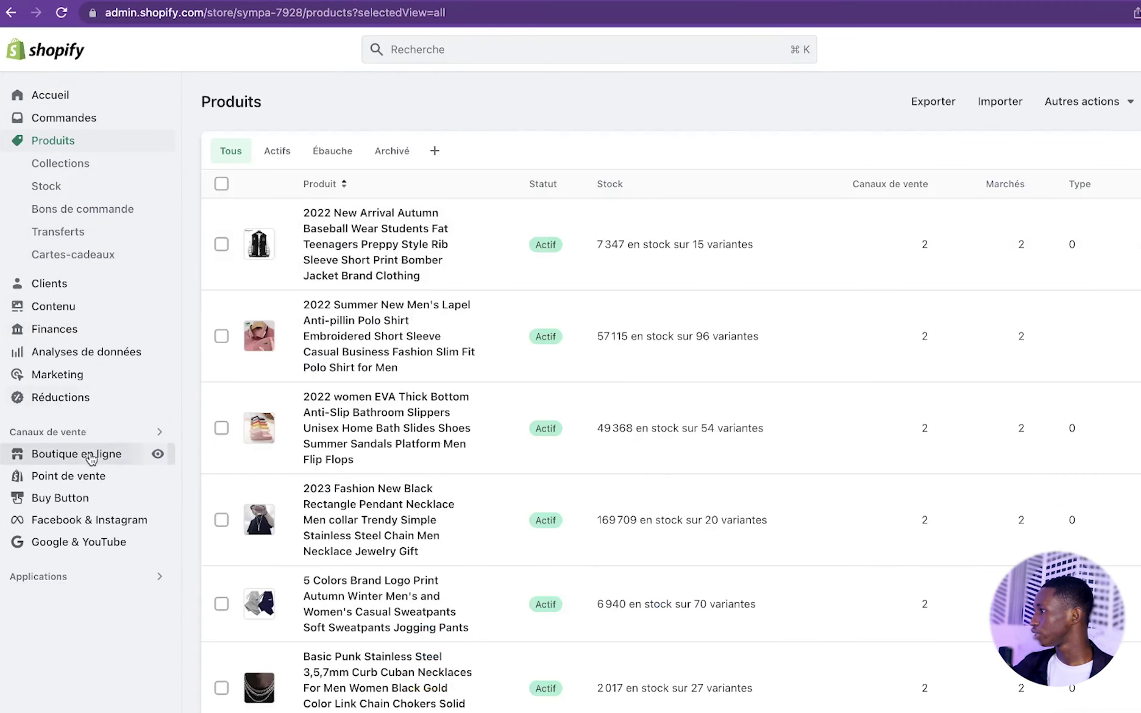
pyautogui.click(1047, 513)
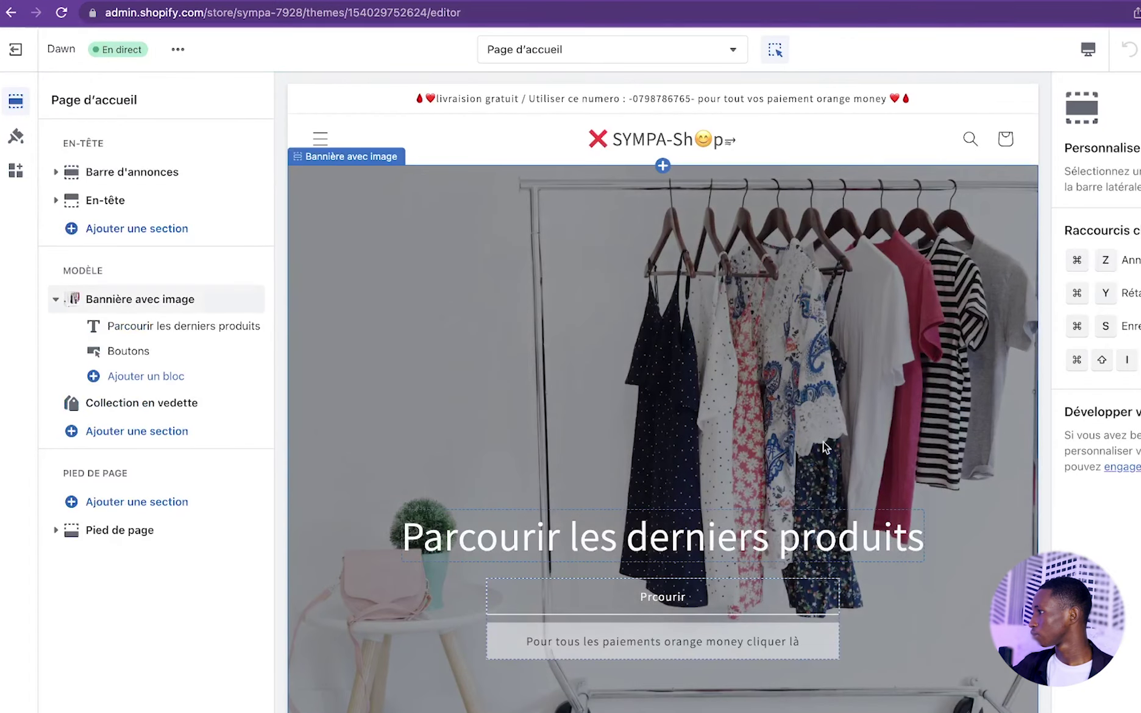
pyautogui.moveTo(177, 405)
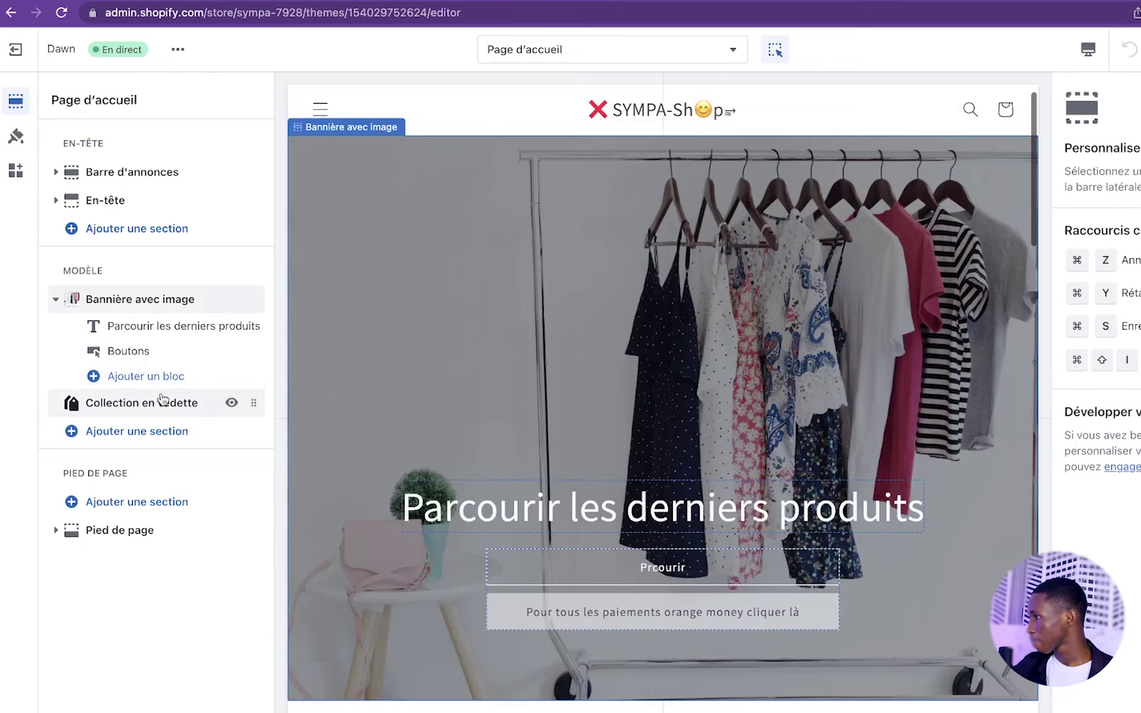
pyautogui.click(163, 401)
pyautogui.click(129, 433)
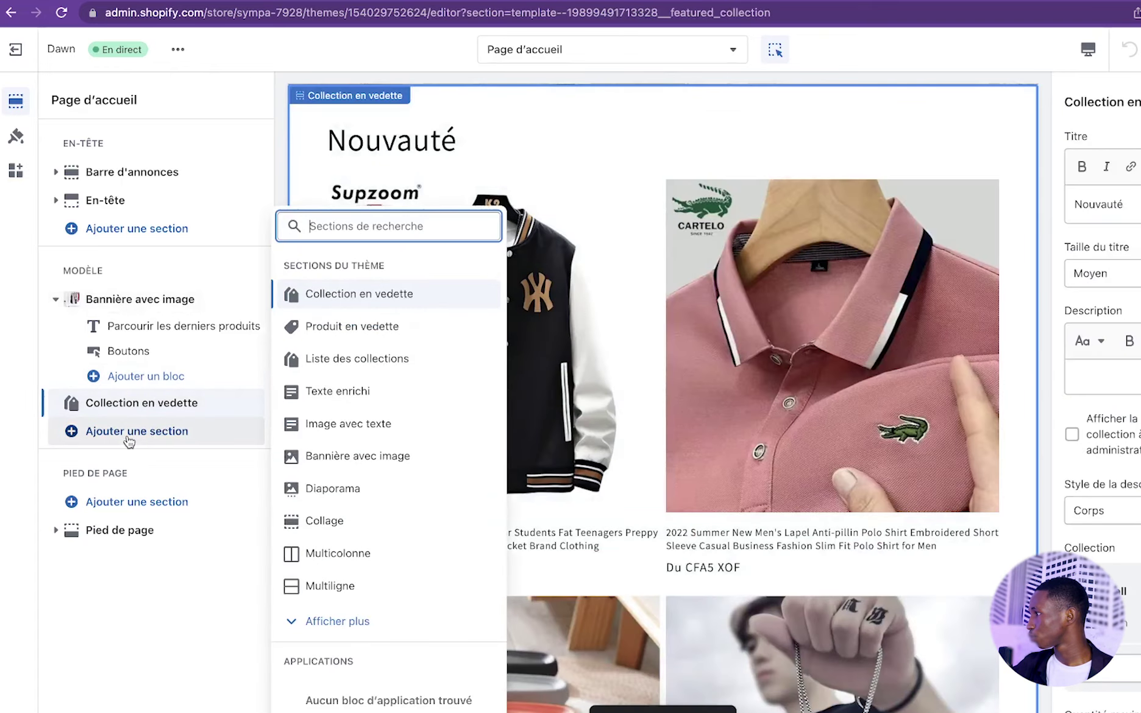
pyautogui.click(371, 329)
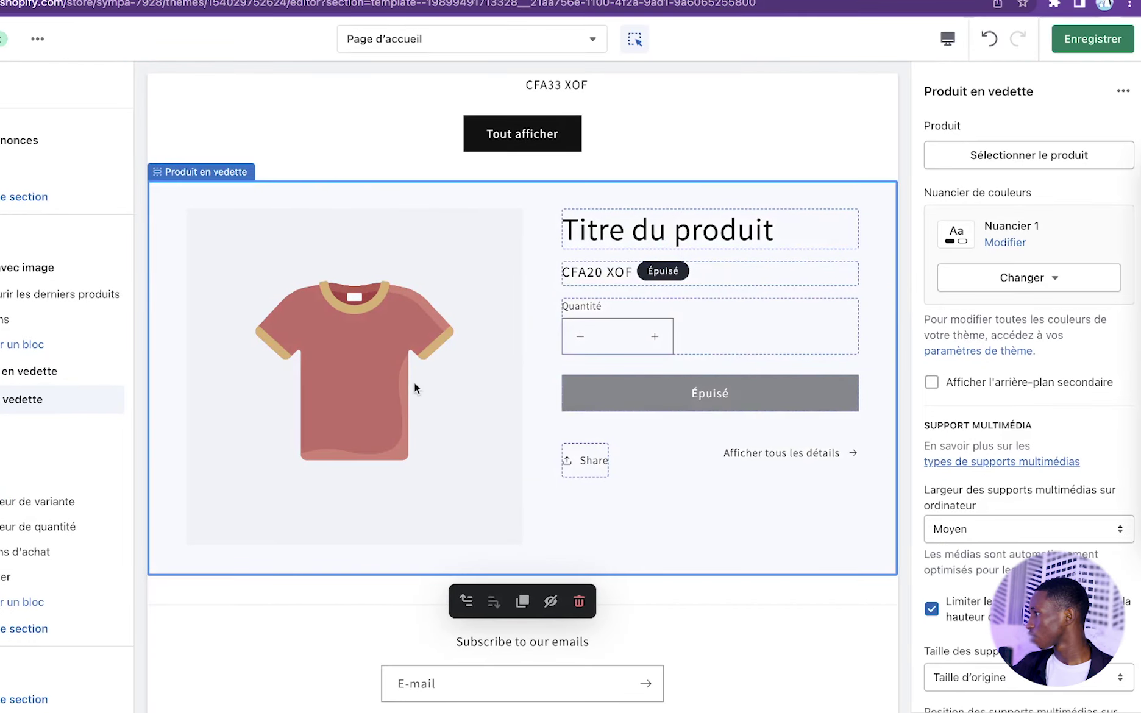
# Feature the "On accepte les paiements Mobile money" product that has the poster image, save, and move its section above Collection en vedette.
pyautogui.click(1006, 159)
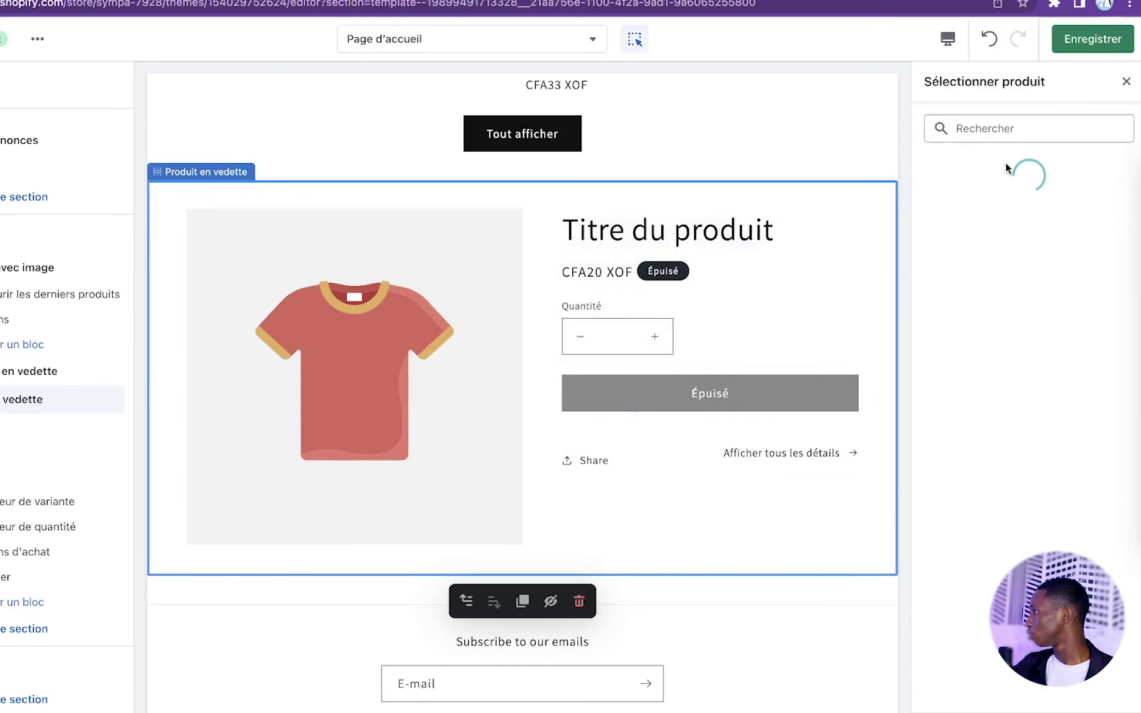
pyautogui.scroll(-10, 1000, 293)
pyautogui.click(997, 296)
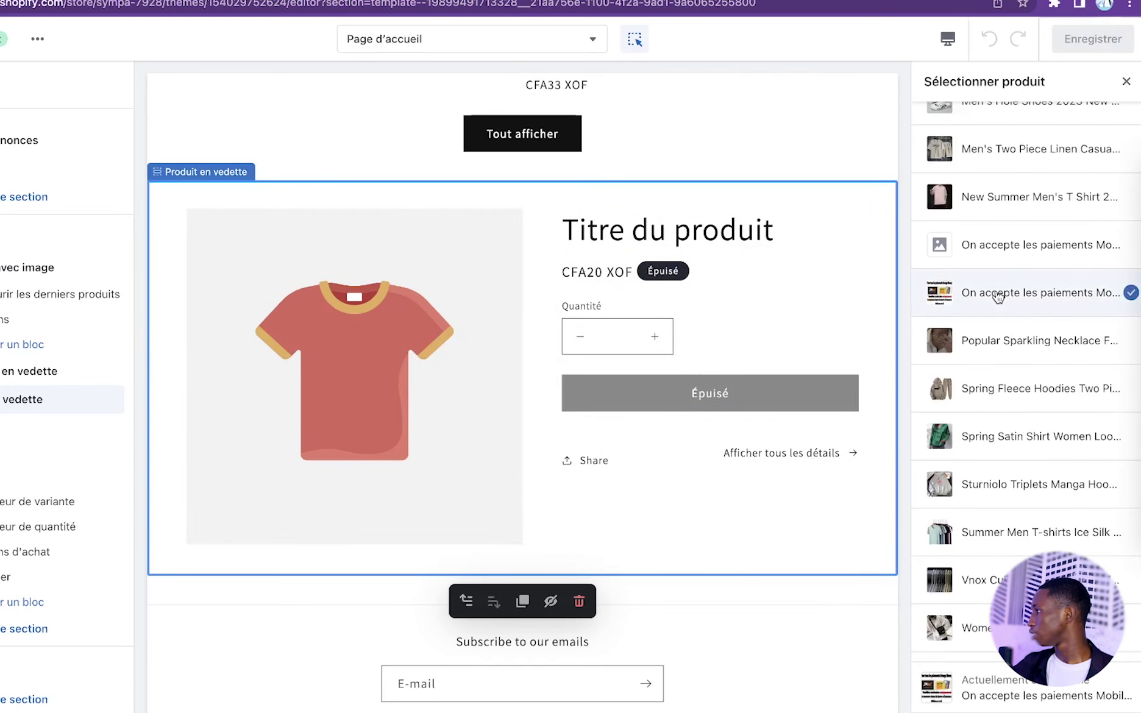
pyautogui.click(1108, 50)
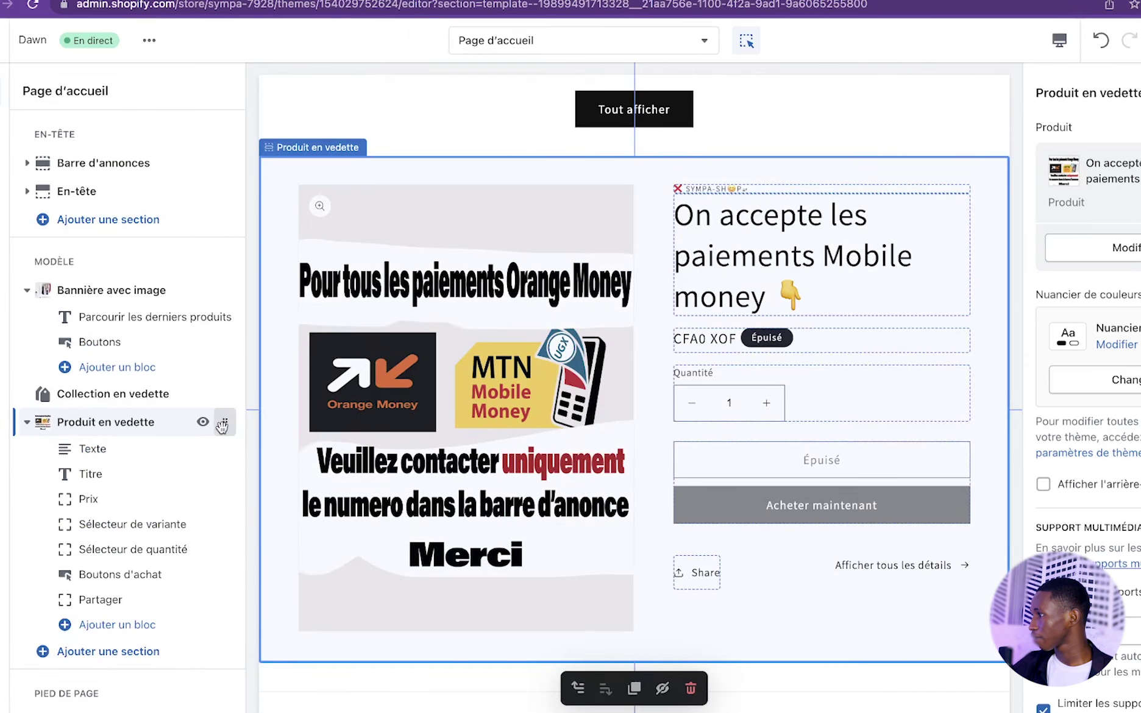
pyautogui.moveTo(222, 425); pyautogui.dragTo(221, 406)
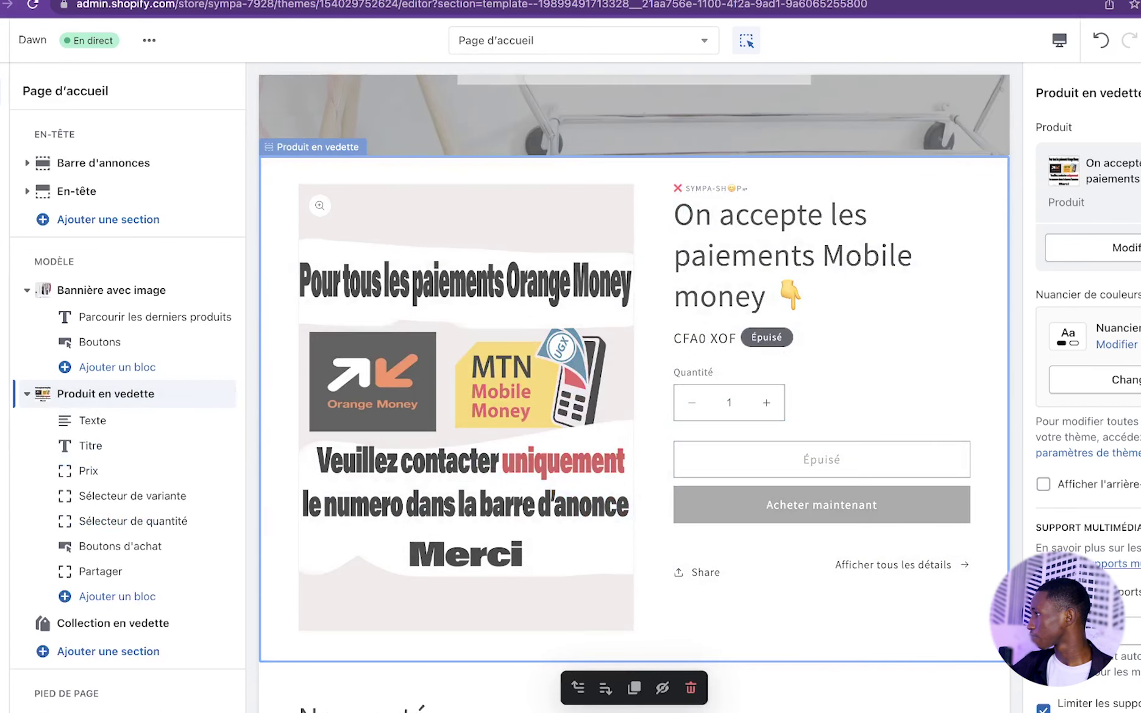
# Translate the footer heading "Subscribe to our emails" with Google Traduction and replace it with "Abonnez-vous à nos e-mails".
pyautogui.scroll(-10, 603, 467)
pyautogui.click(622, 550)
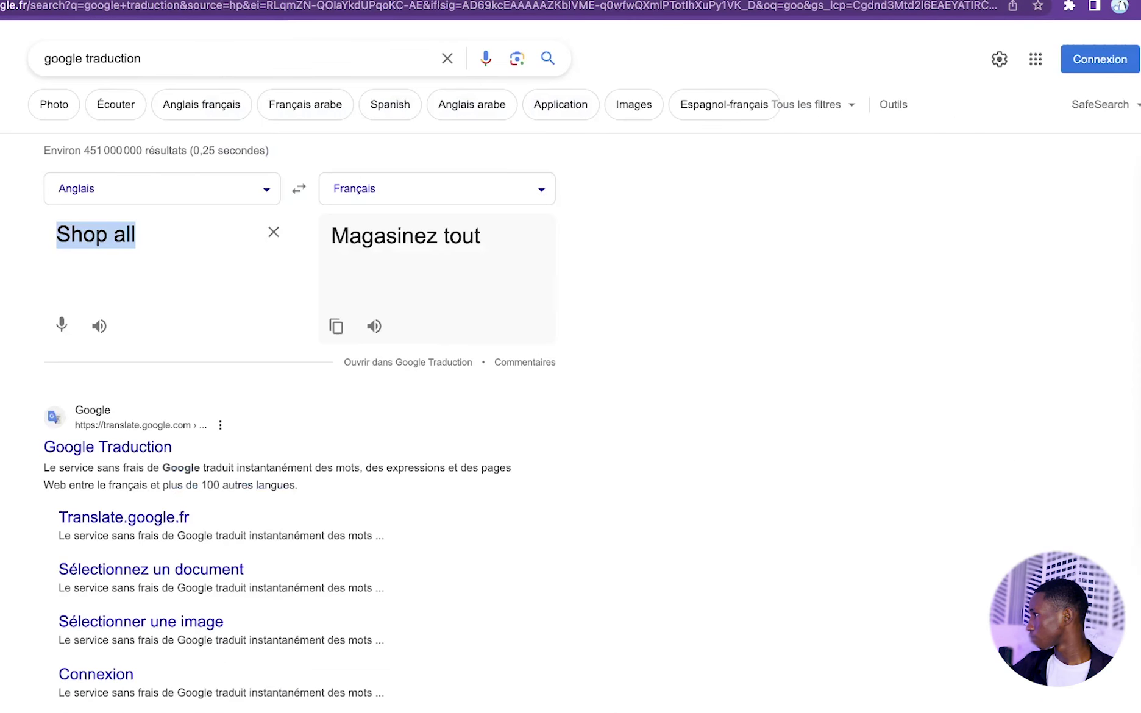
pyautogui.write('Subscribe to our emails')
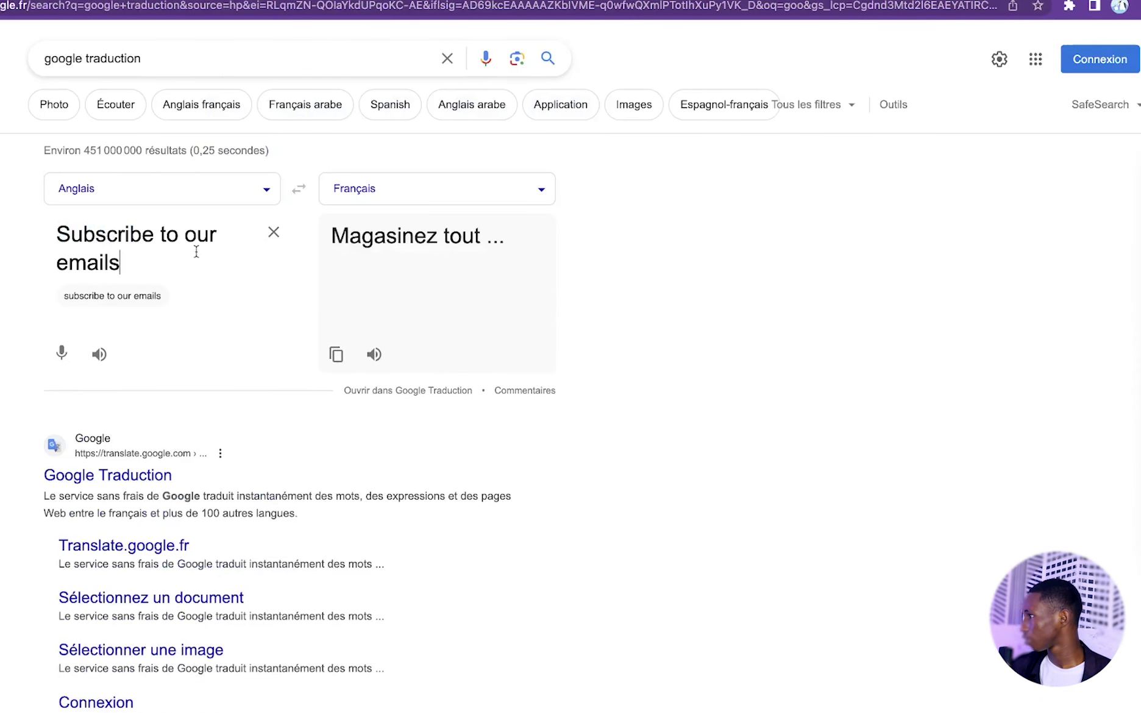
pyautogui.click(337, 354)
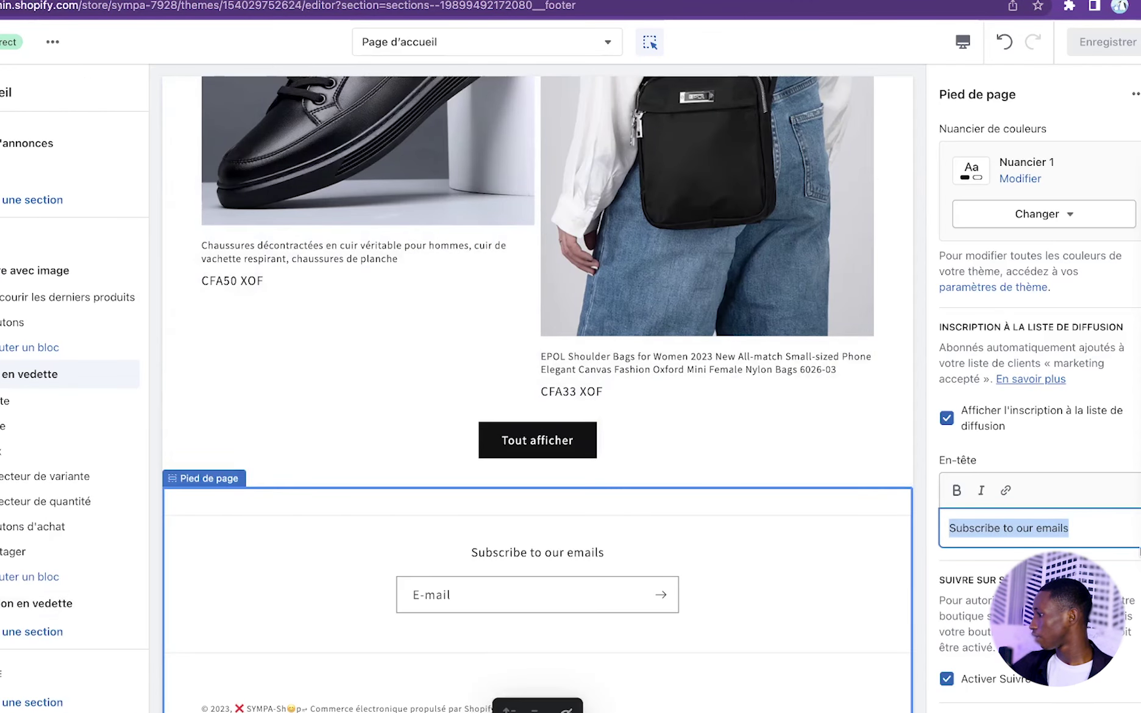
pyautogui.hotkey('ctrl', 'v')
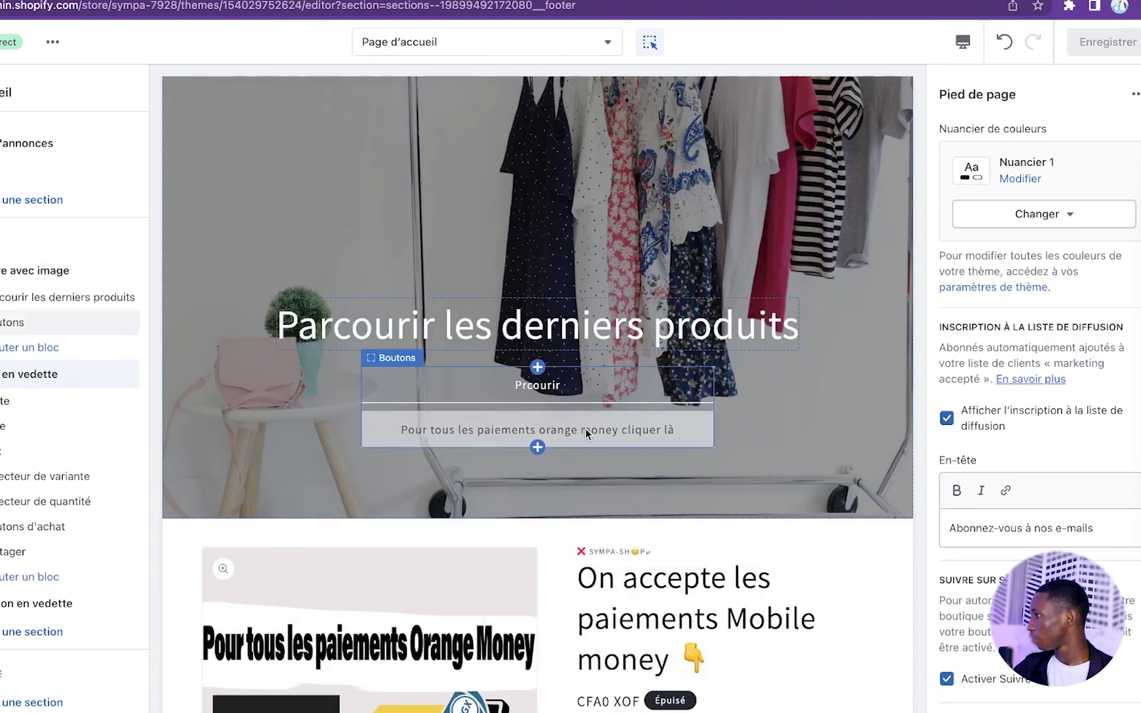
# Link the banner's second button to the "On accepte les paiements Mobile money" product and save the theme.
pyautogui.click(585, 429)
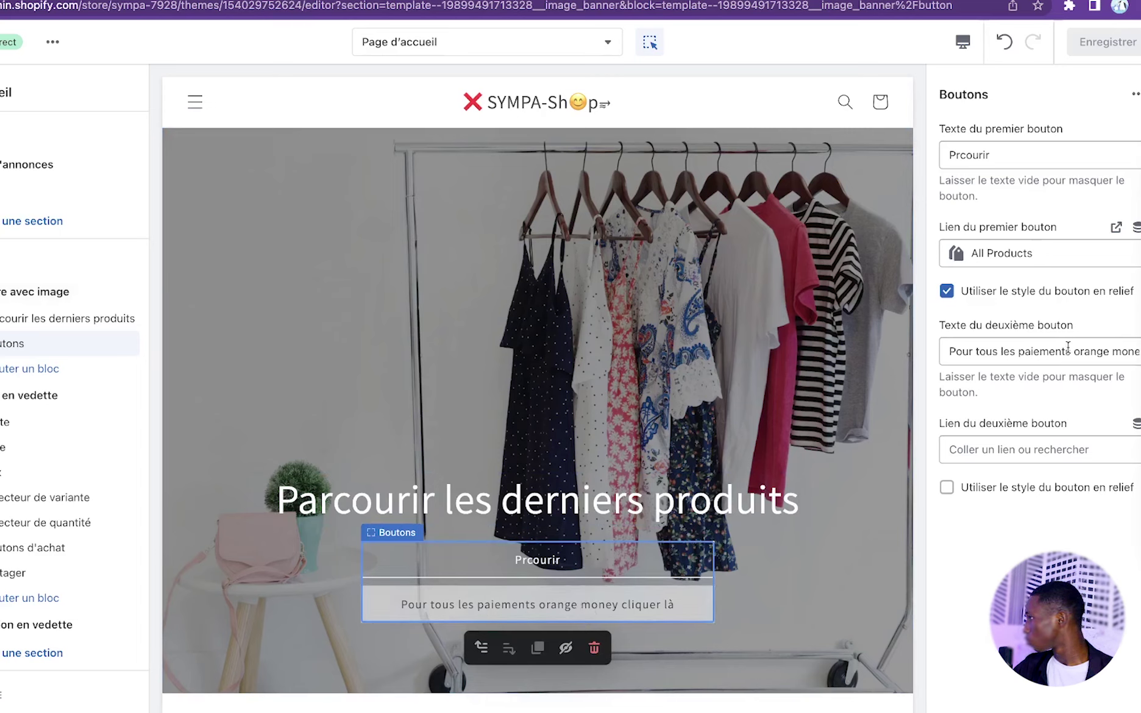
pyautogui.click(1049, 450)
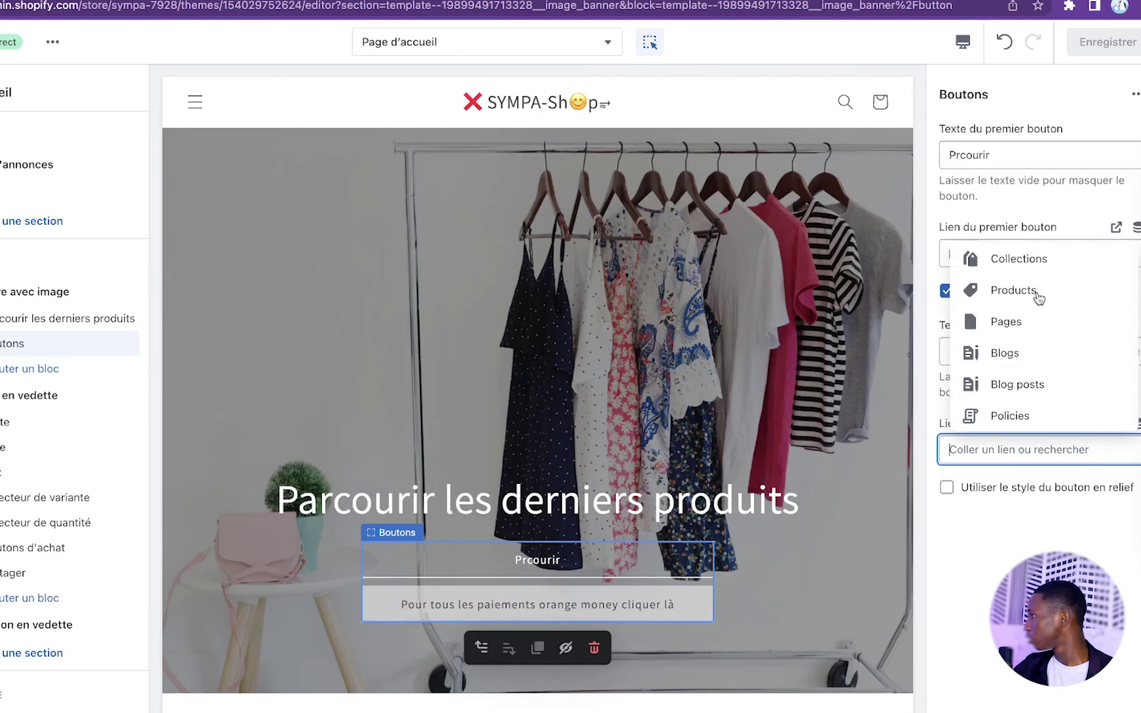
pyautogui.click(1014, 290)
pyautogui.click(1020, 193)
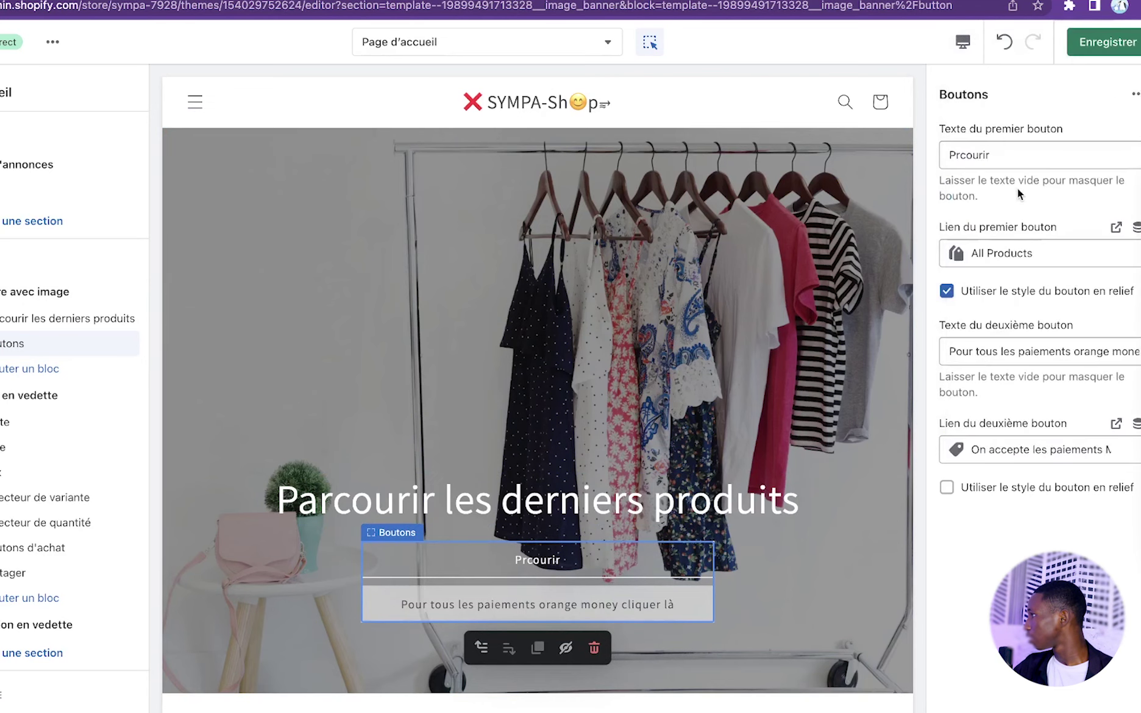
pyautogui.click(1108, 43)
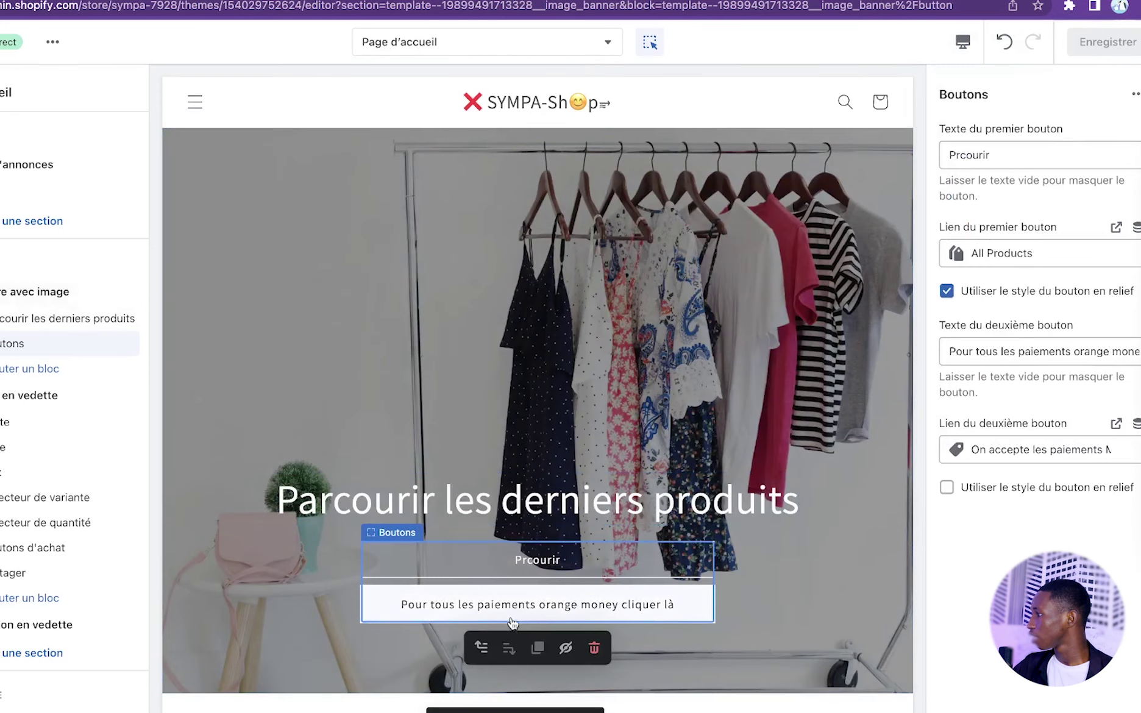
# Test the banner's mobile money button link in the theme preview, and return to the home page through the store menu.
pyautogui.click(523, 617)
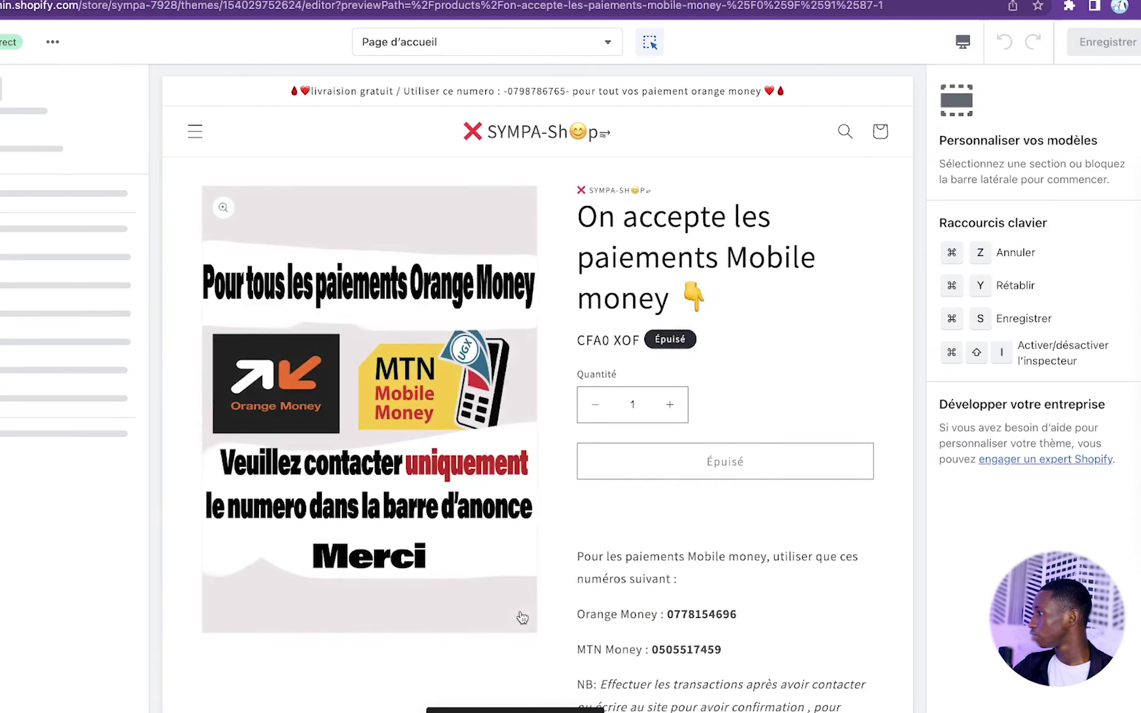
pyautogui.click(196, 131)
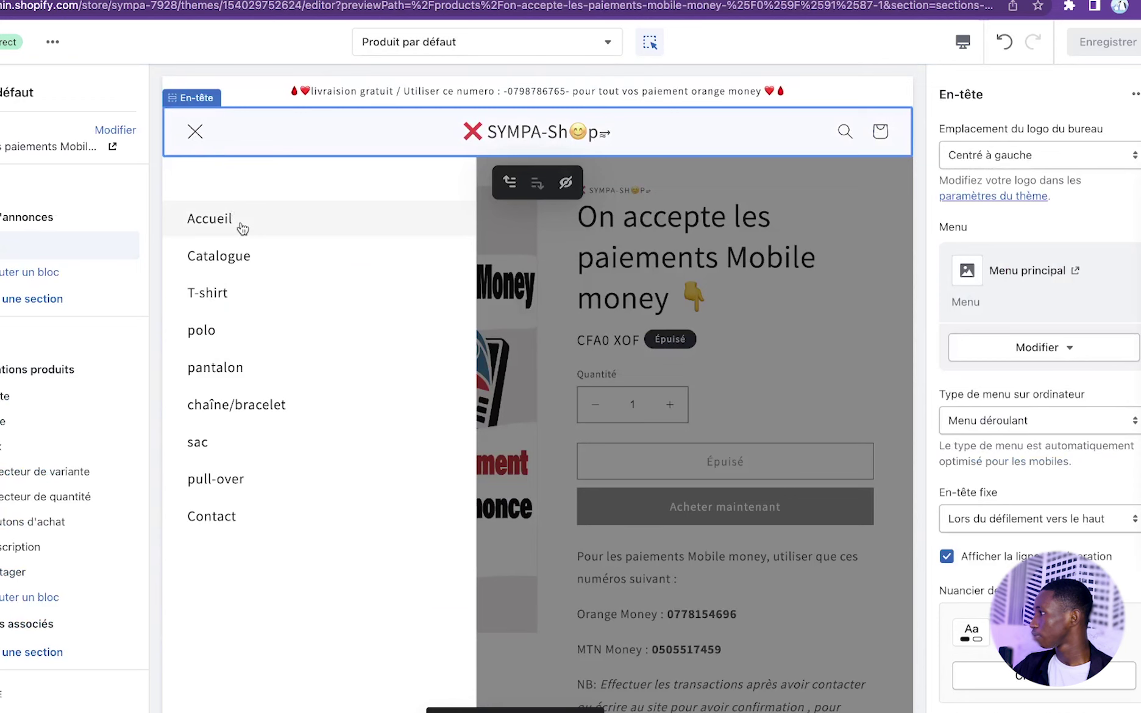
pyautogui.click(242, 226)
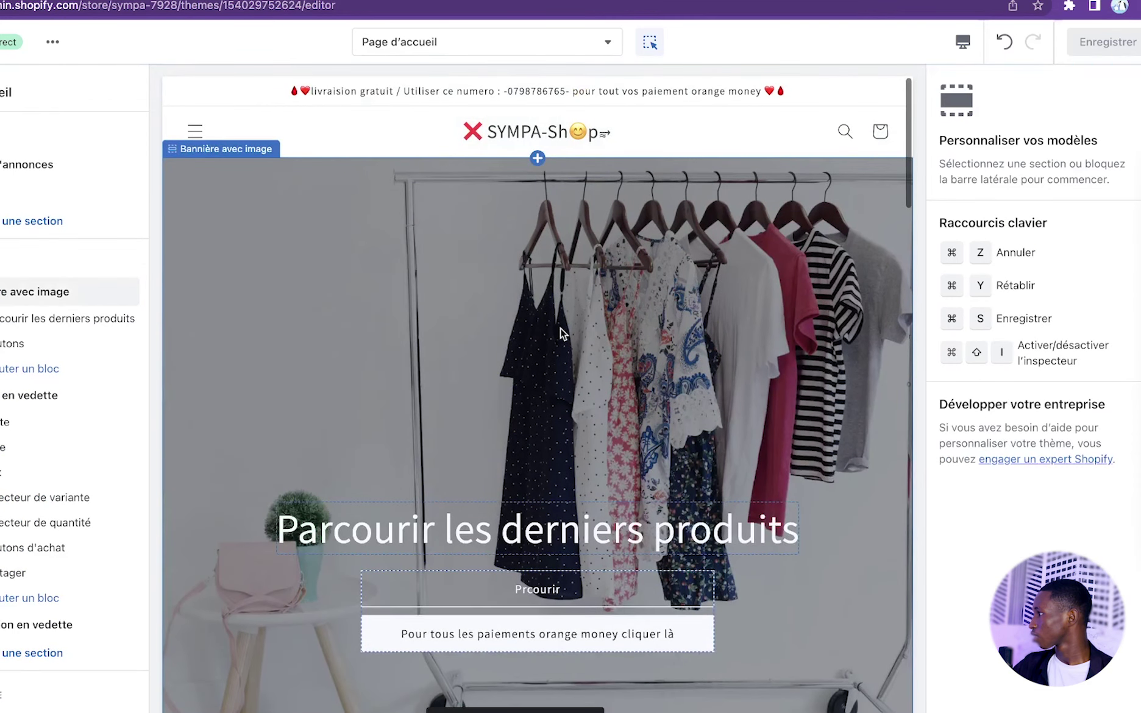
# Set the first image of the Bannière avec image section to back-of-mens-white-shirt from the store library.
pyautogui.click(515, 263)
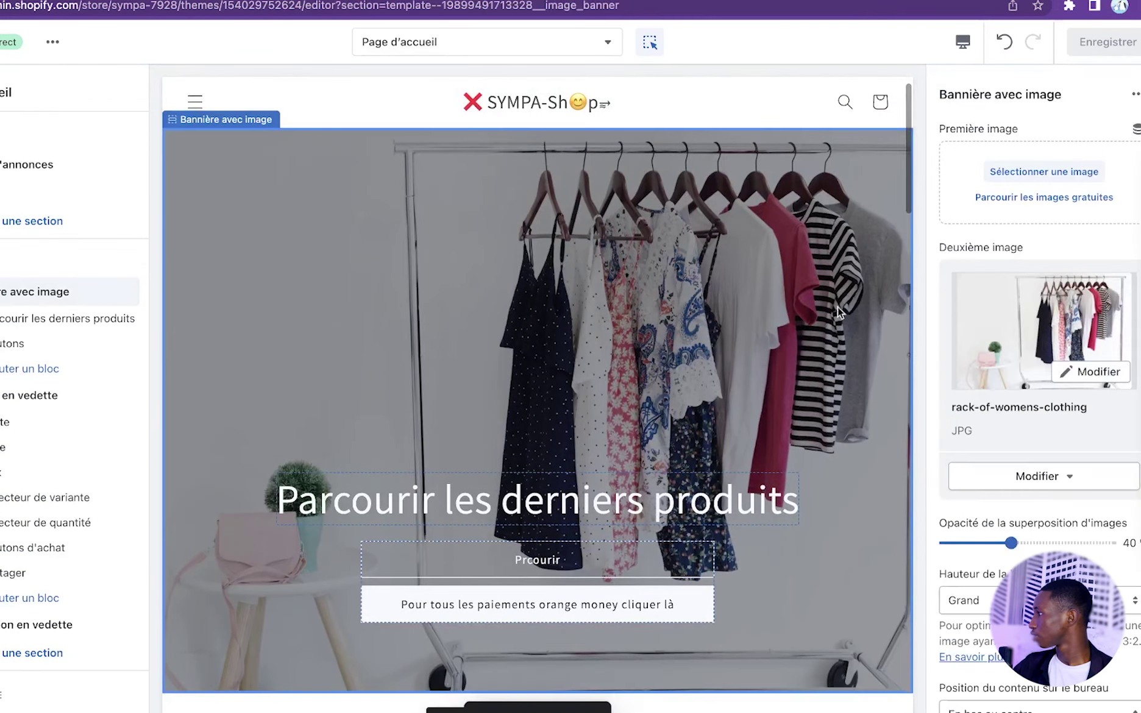
pyautogui.click(1045, 173)
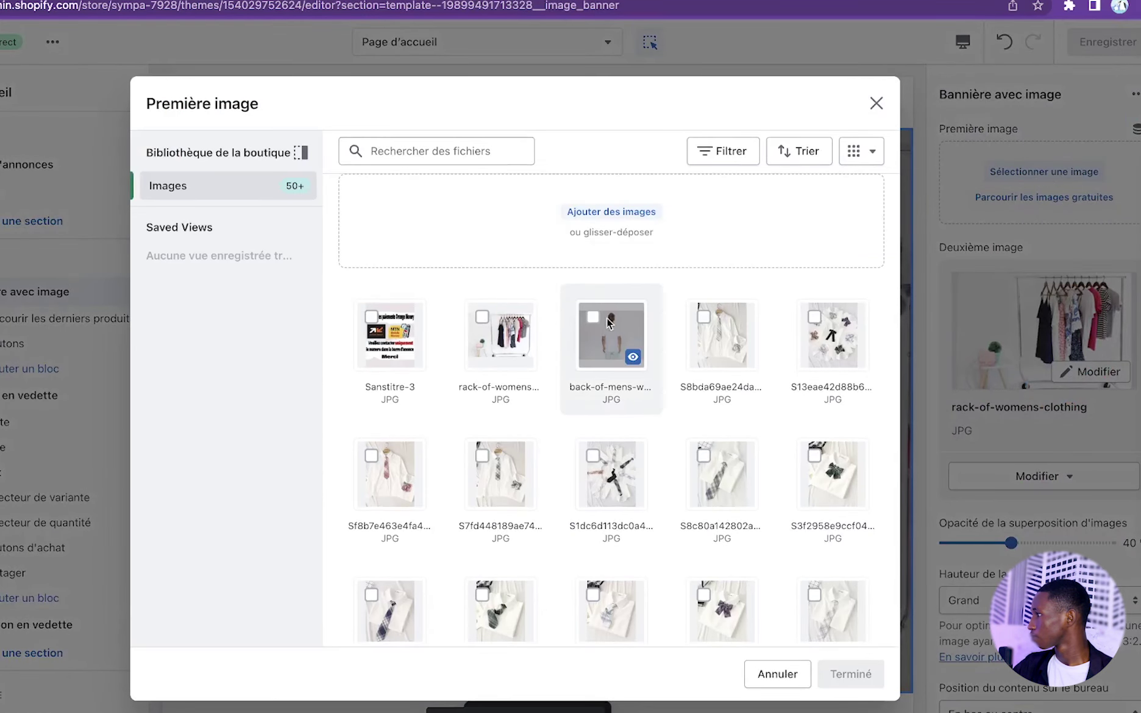
pyautogui.click(608, 323)
pyautogui.click(849, 674)
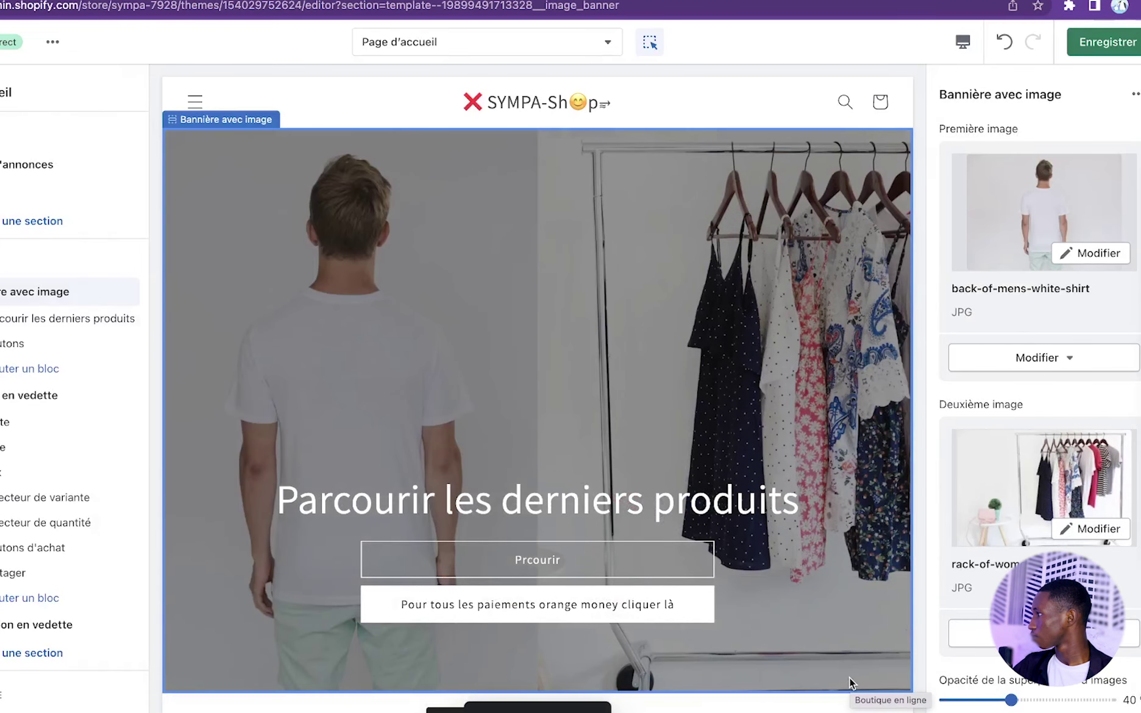
# Preview the store at full width and review the home page banner and the products on the Catalogue page.
pyautogui.click(962, 42)
pyautogui.click(970, 145)
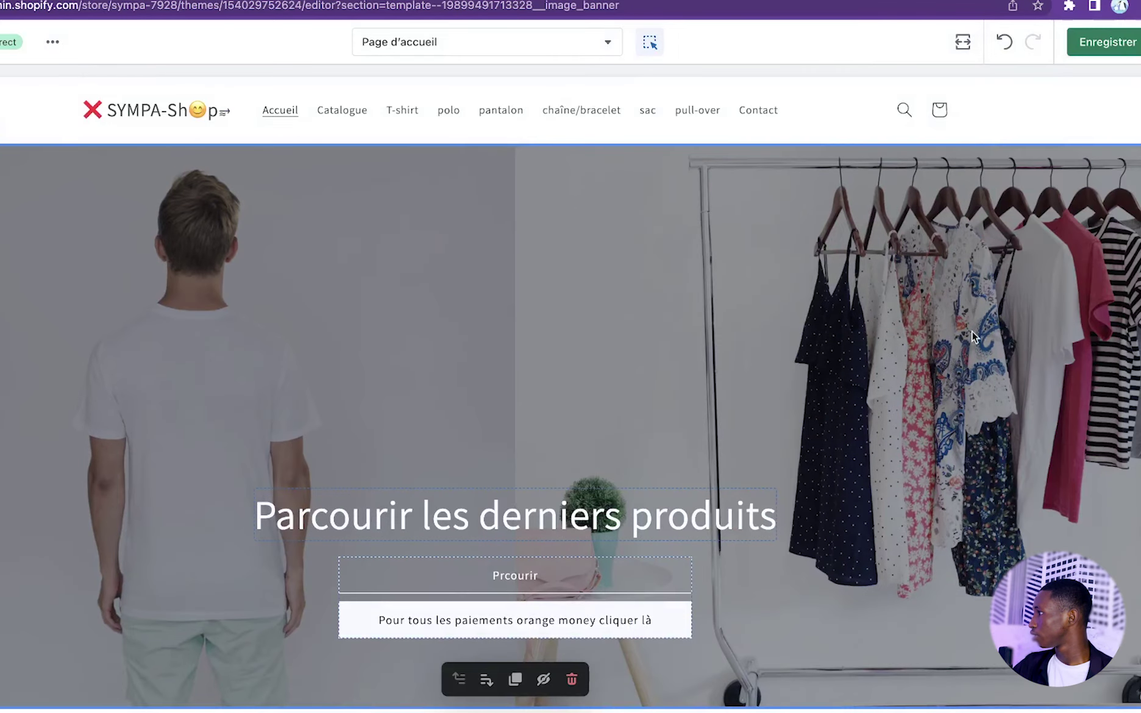
pyautogui.scroll(-15, 971, 331)
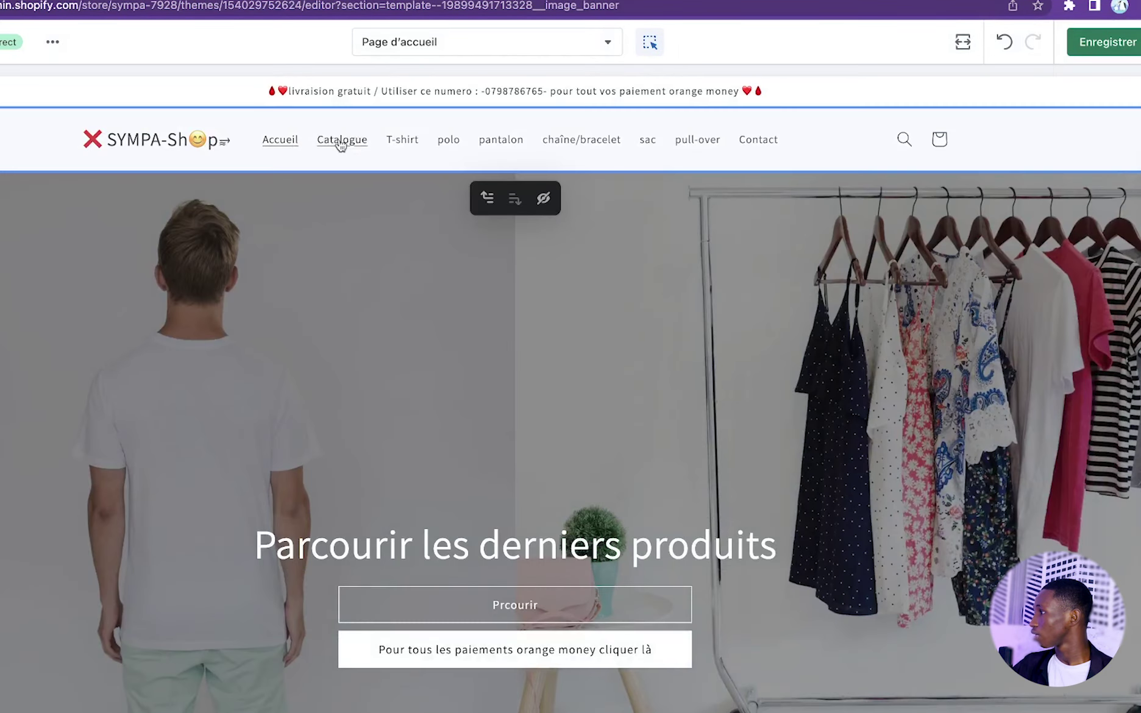
pyautogui.click(356, 144)
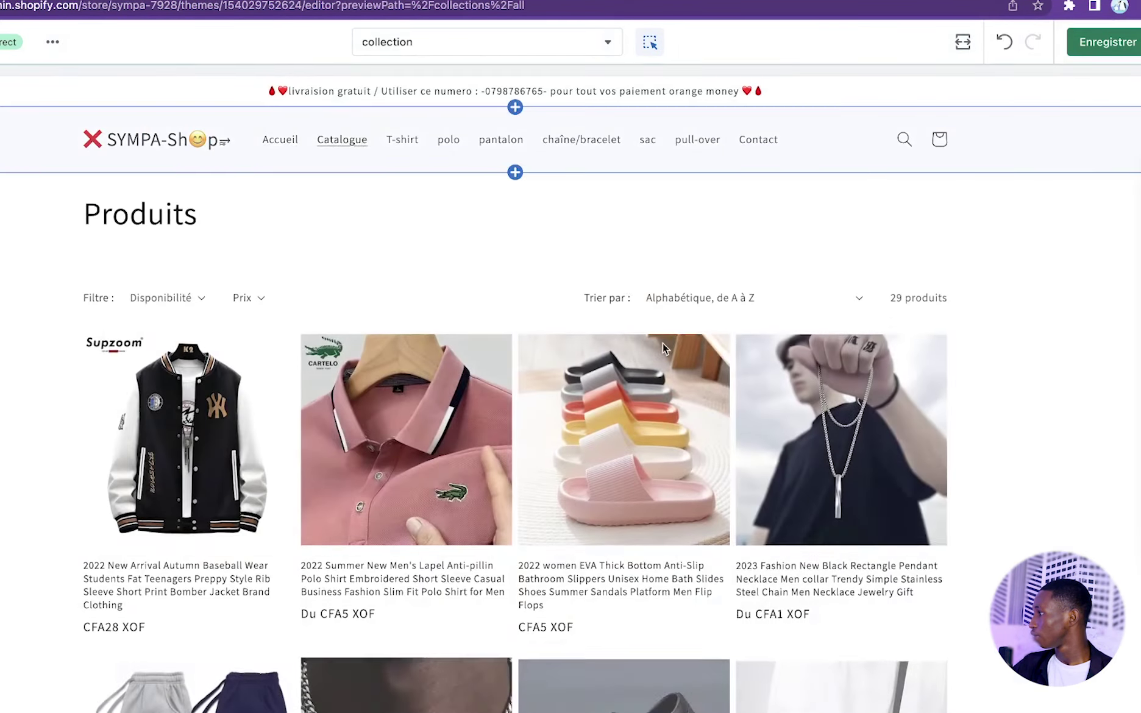
pyautogui.scroll(-3, 663, 343)
pyautogui.scroll(-7, 663, 344)
pyautogui.scroll(10, 662, 343)
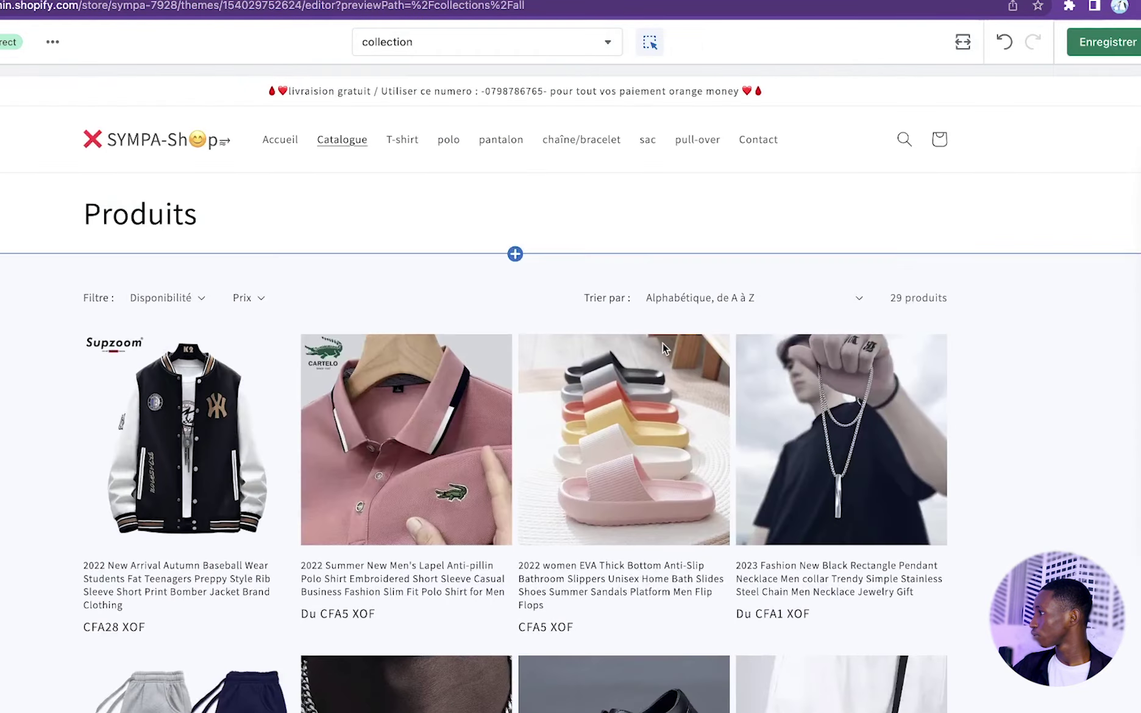
pyautogui.scroll(-4, 495, 462)
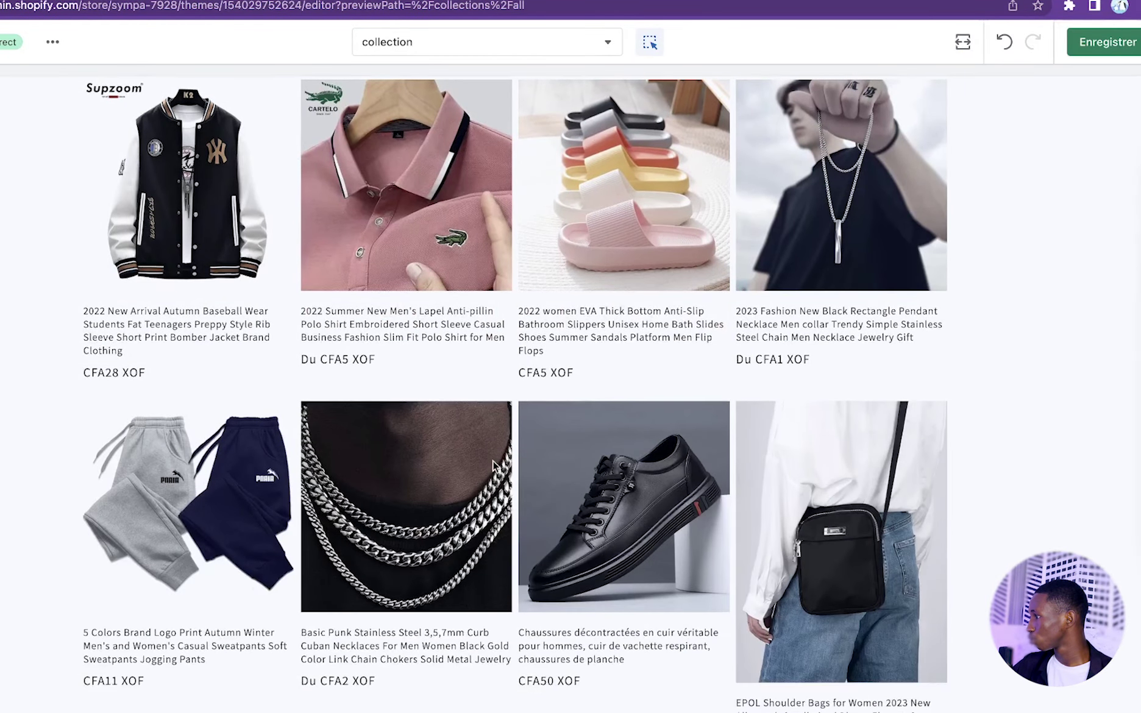
pyautogui.scroll(4, 470, 369)
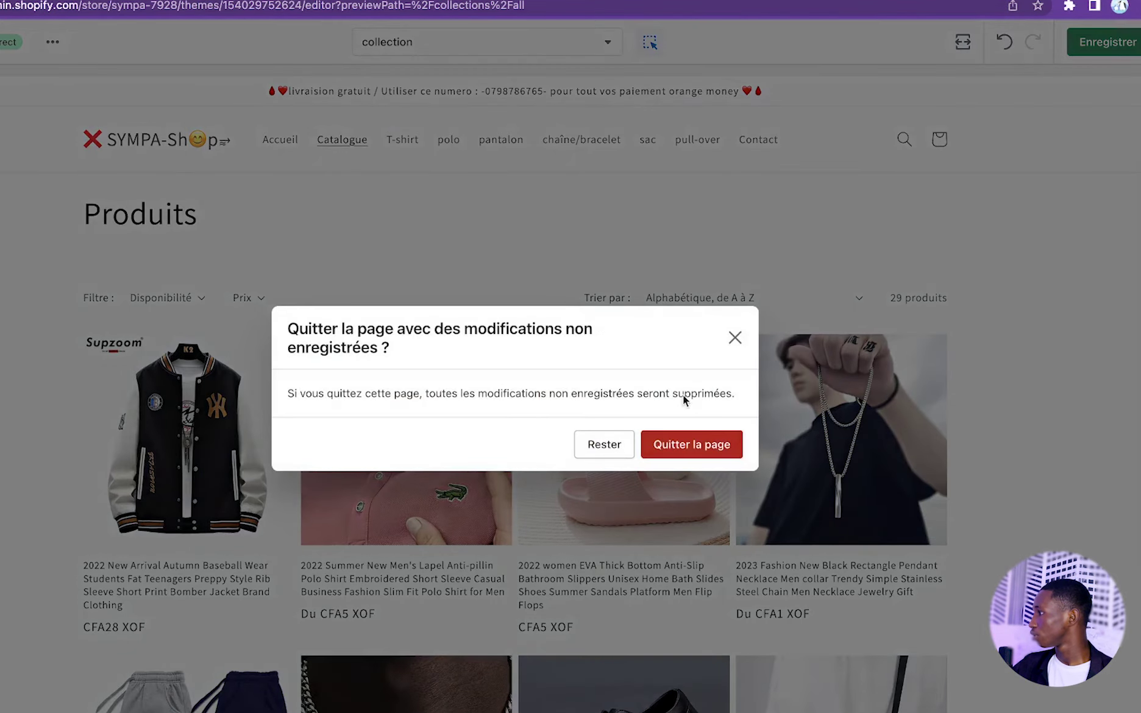
# Dismiss the unsaved-changes warning and trial notice, and open the 2022 New Arrival Autumn Baseball Wear jacket from the product list.
pyautogui.click(735, 338)
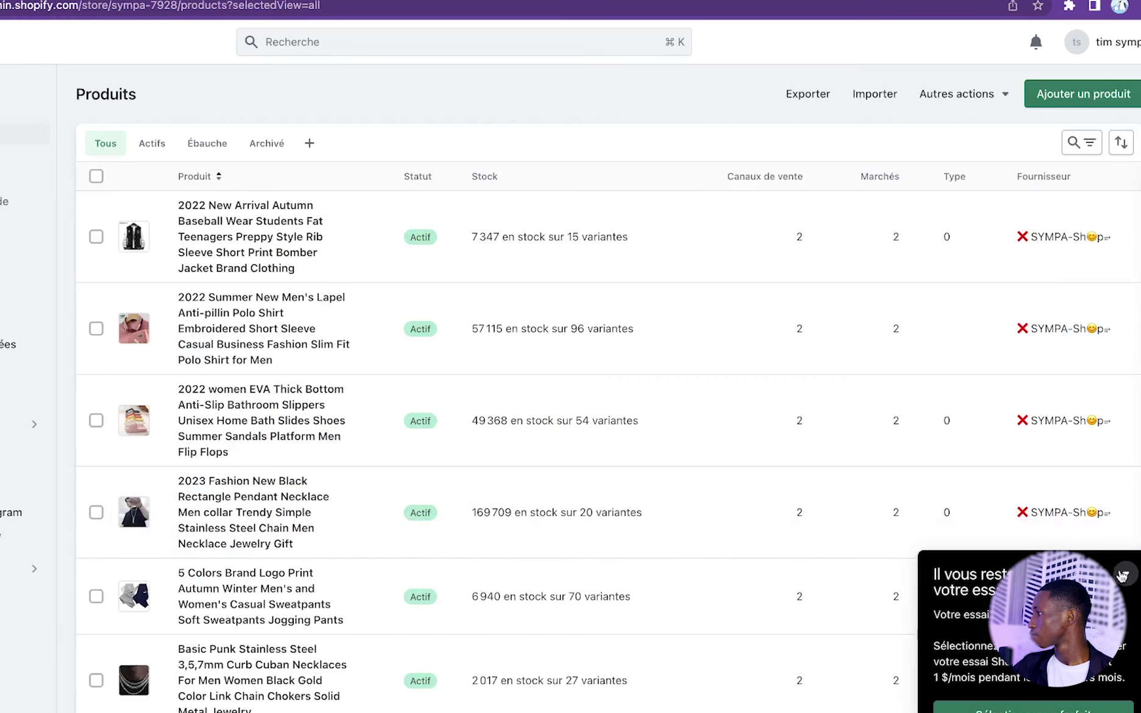
pyautogui.click(1123, 576)
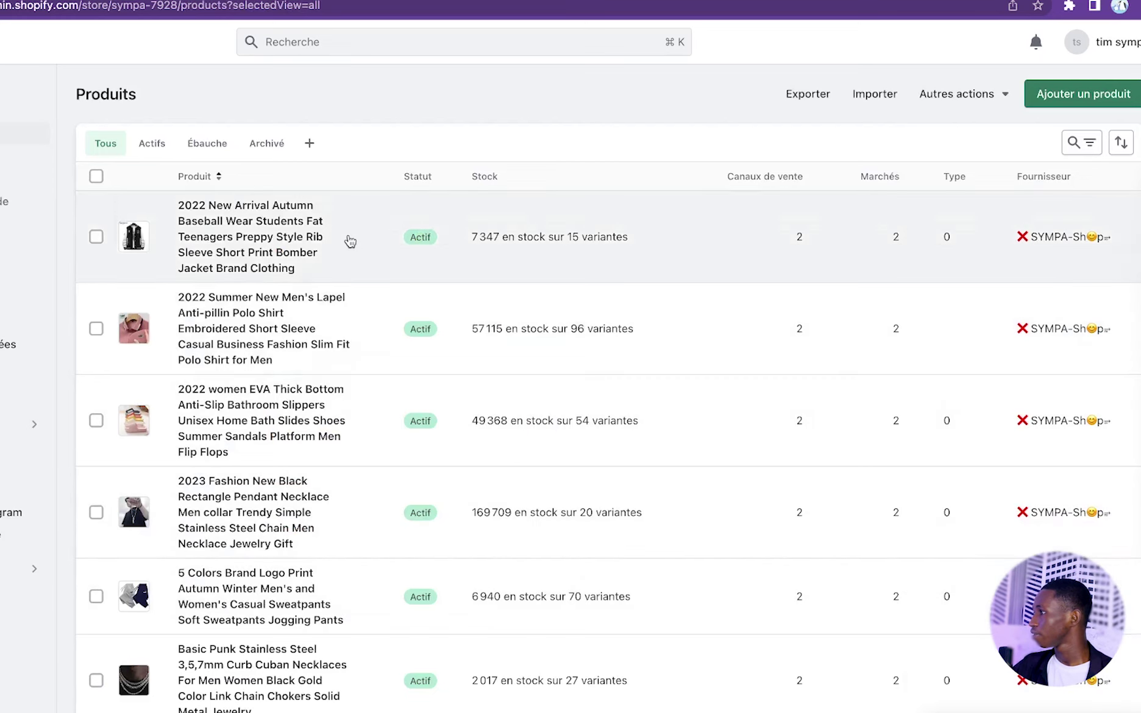
pyautogui.click(285, 241)
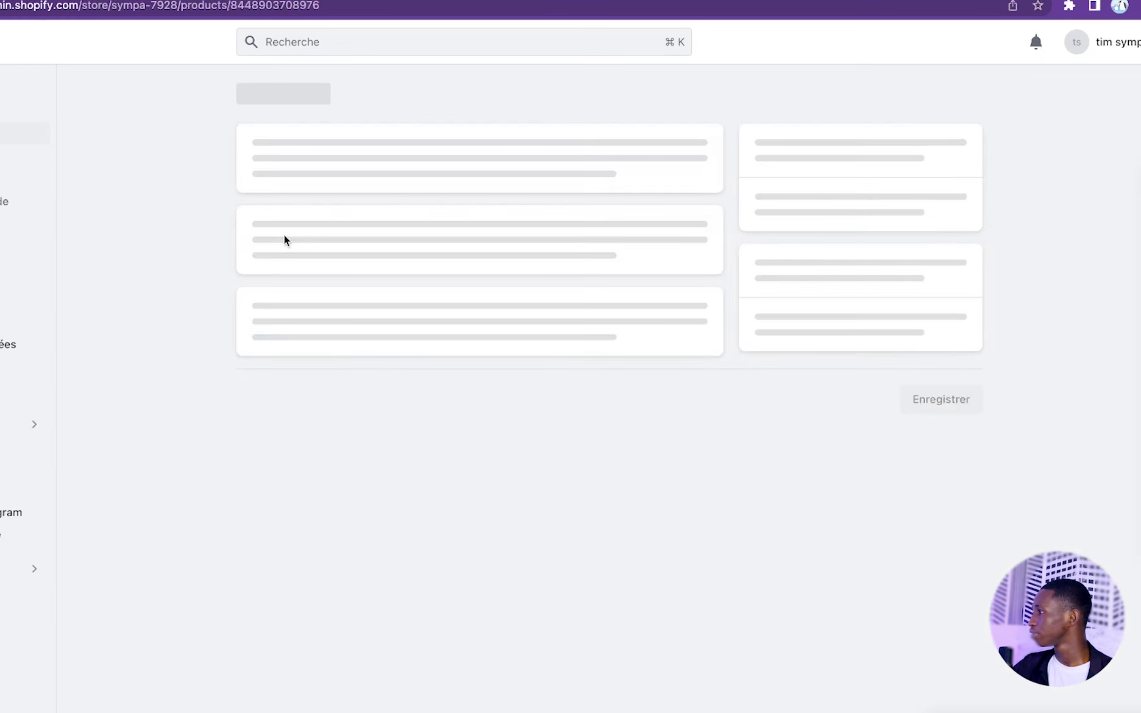
pyautogui.scroll(-5, 580, 405)
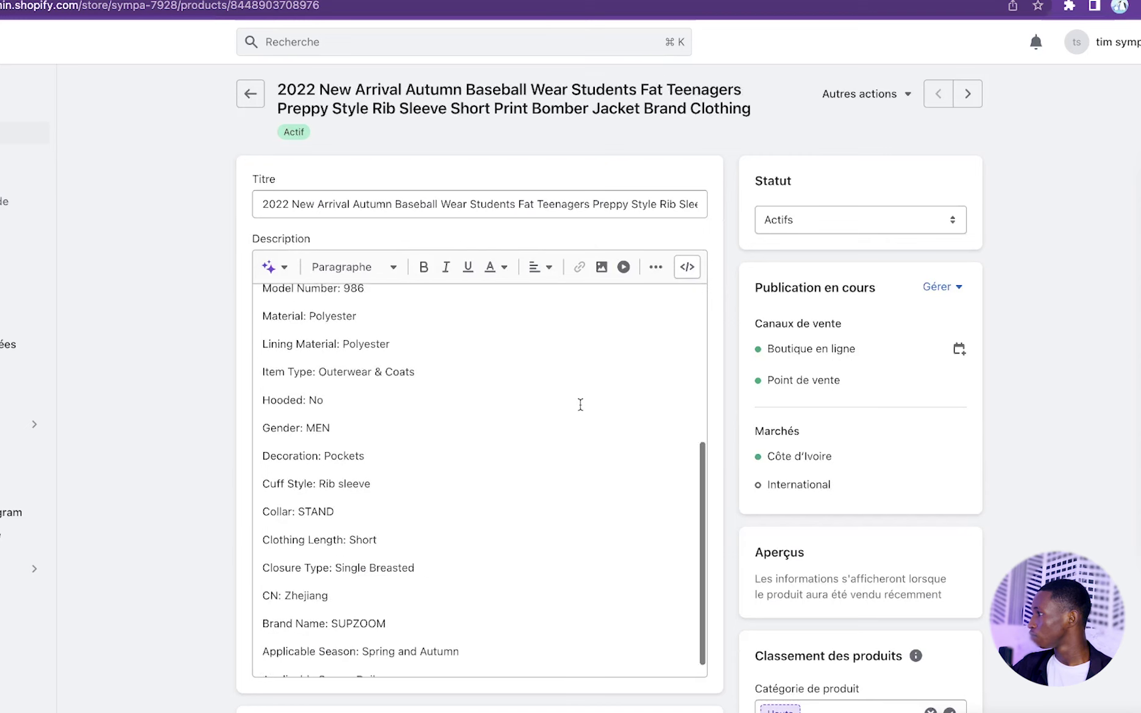
pyautogui.click(393, 203)
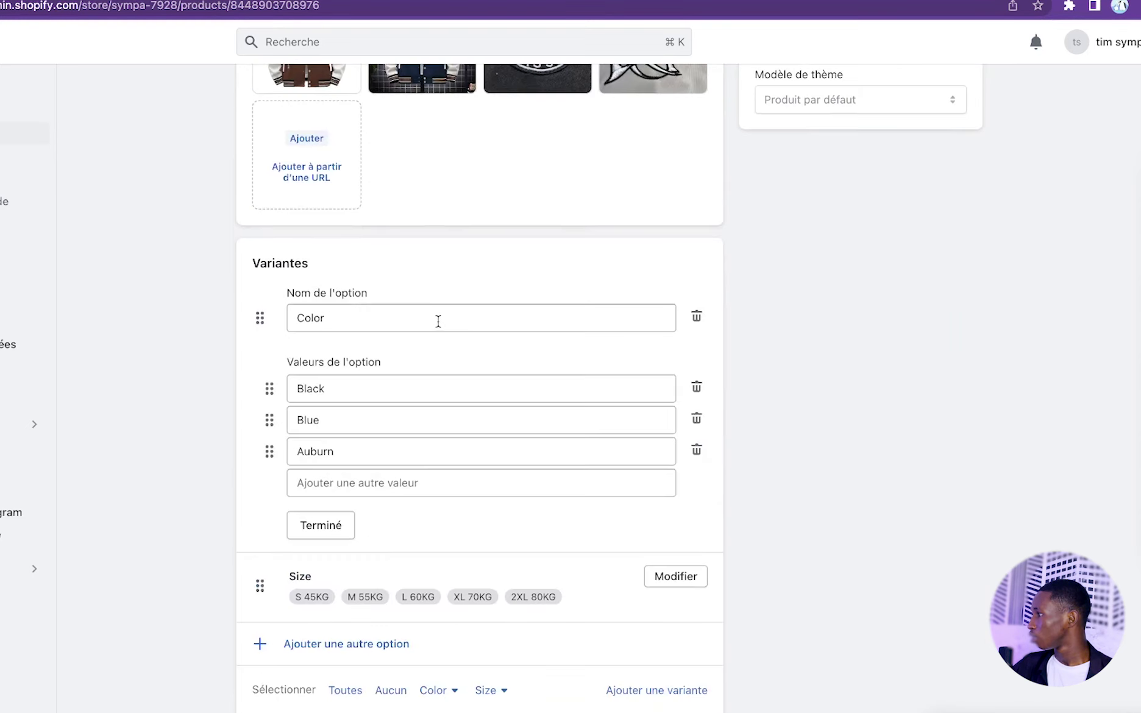
# Rename the jacket's Color variant option to Couleur and finish editing that option.
pyautogui.click(388, 315)
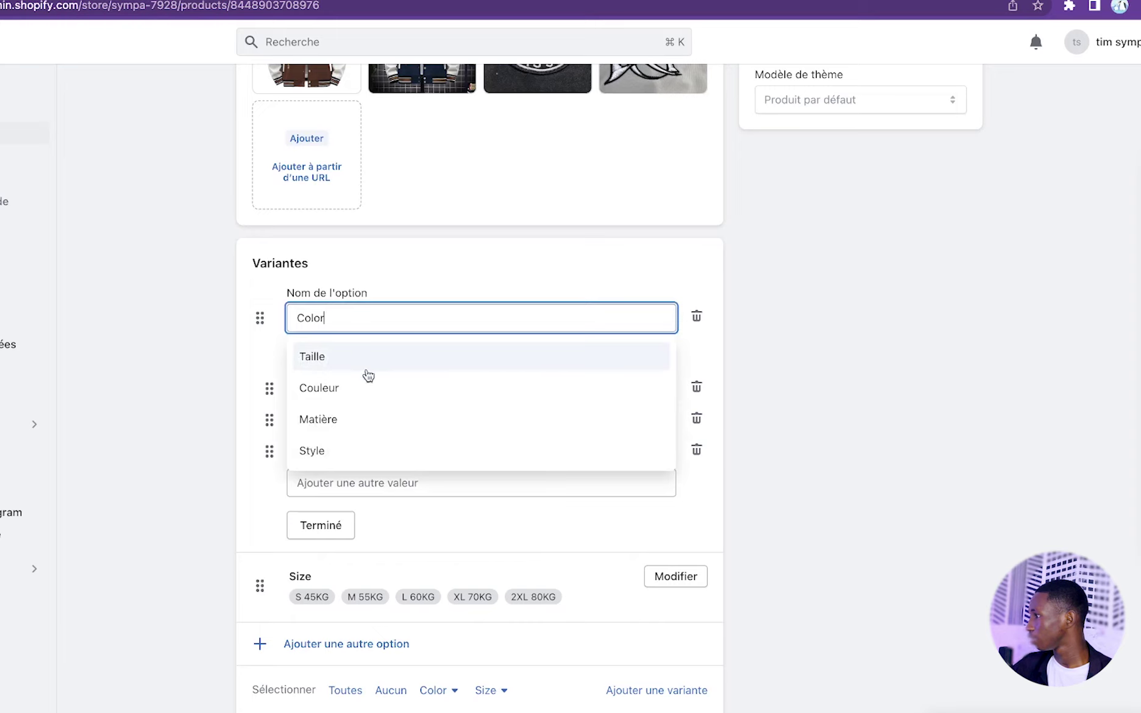
pyautogui.click(362, 389)
pyautogui.scroll(-1, 490, 392)
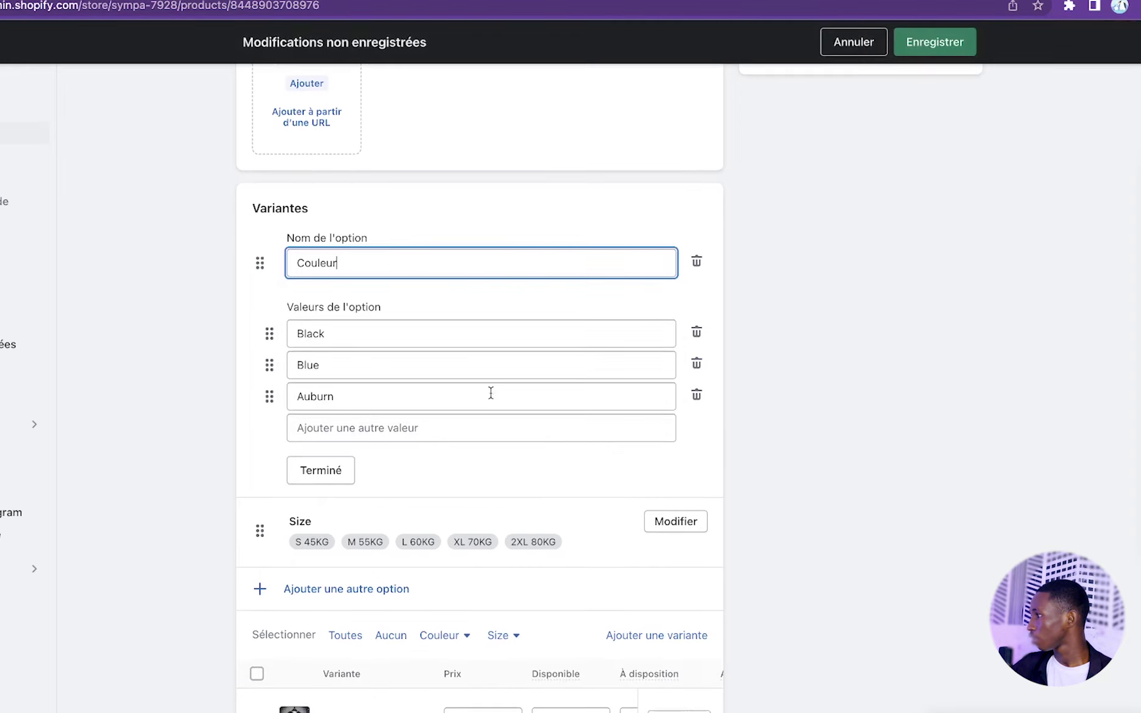
pyautogui.click(390, 344)
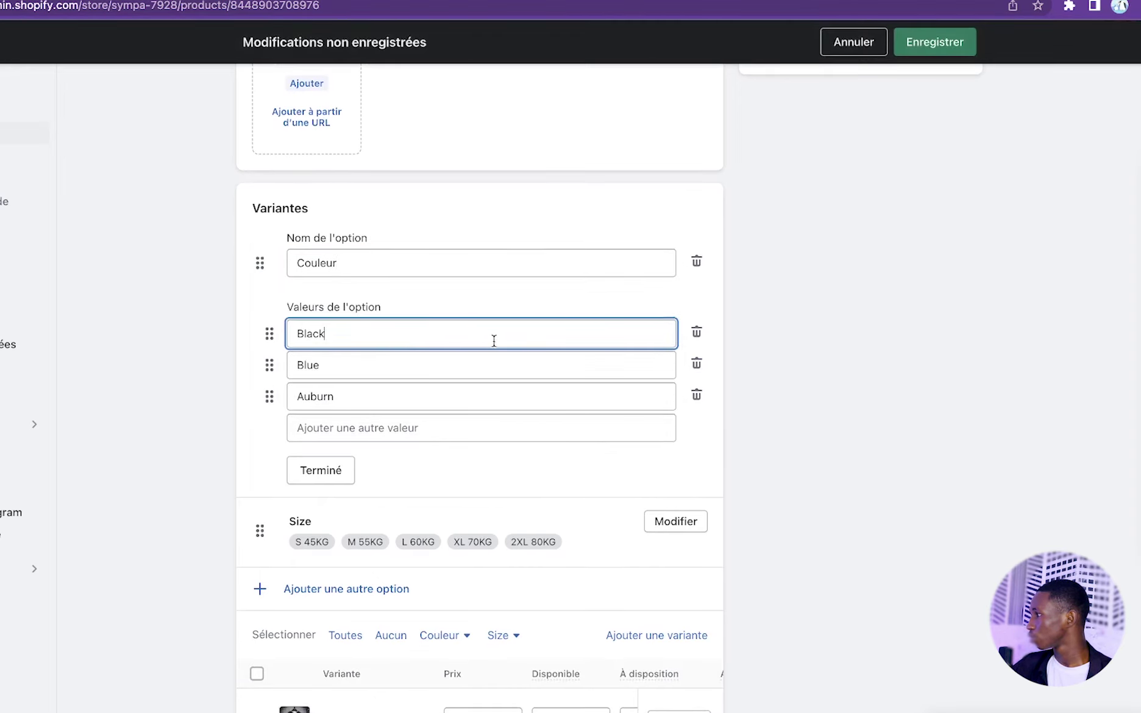
pyautogui.scroll(-3, 594, 358)
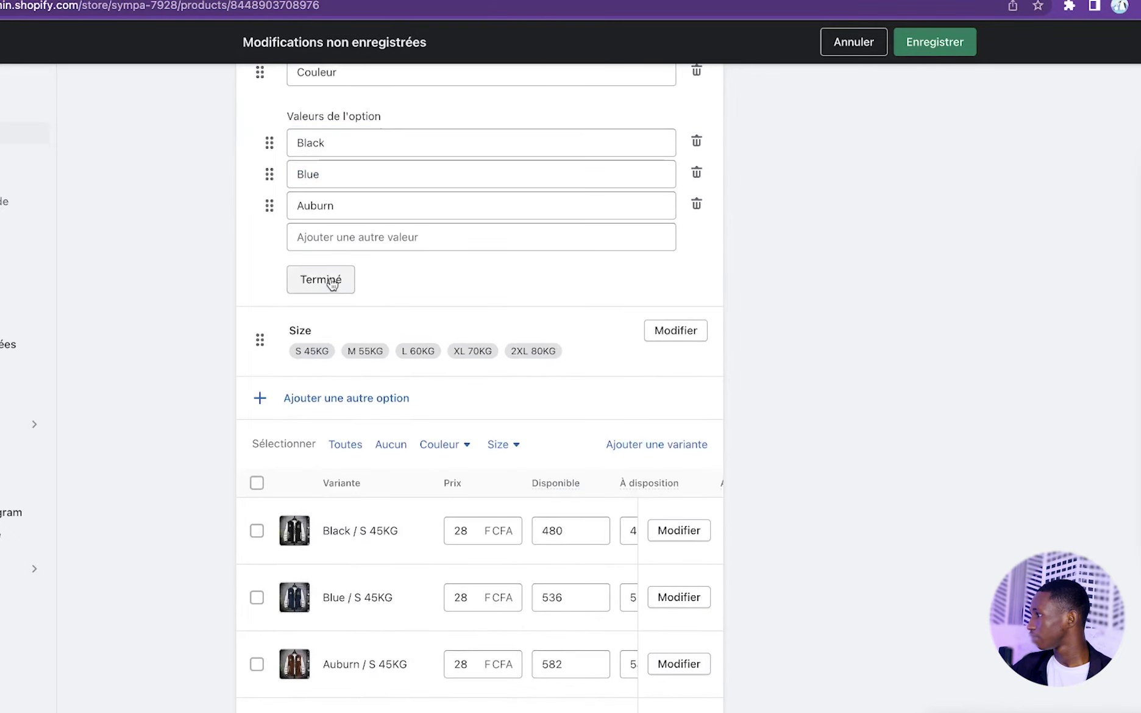
pyautogui.click(331, 282)
# Rename the Size option to Taille, set the available stock of Black / S 45KG to 2000, save, and leave the product.
pyautogui.scroll(1, 637, 331)
pyautogui.click(676, 176)
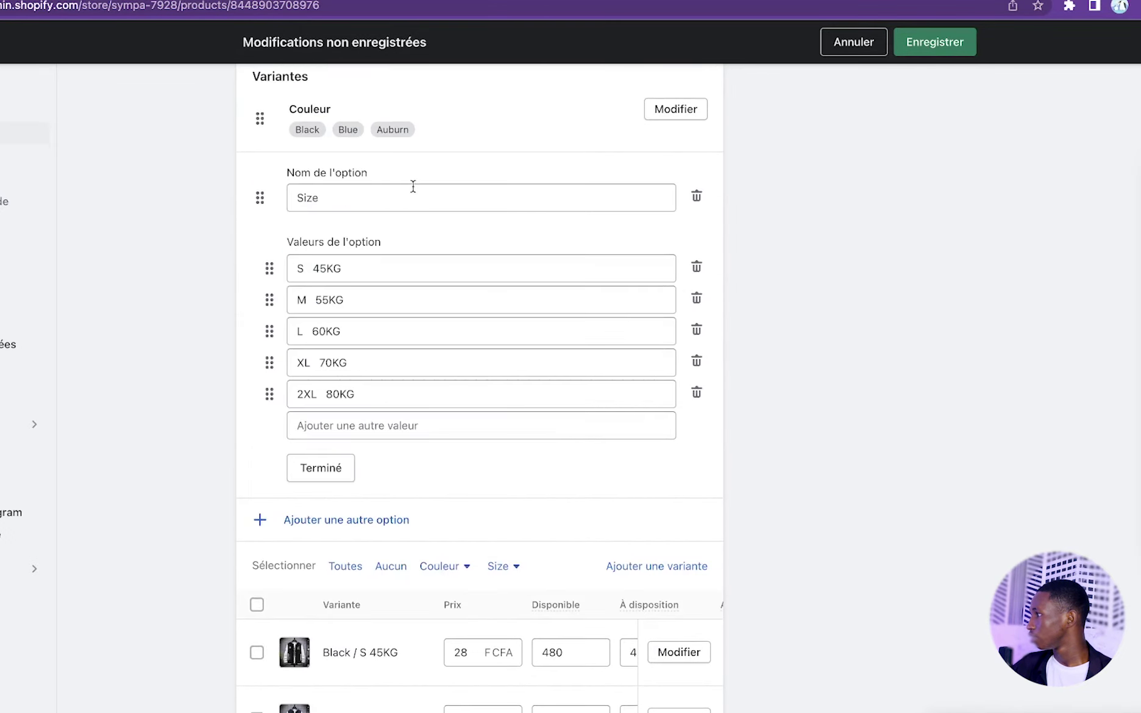
pyautogui.click(485, 200)
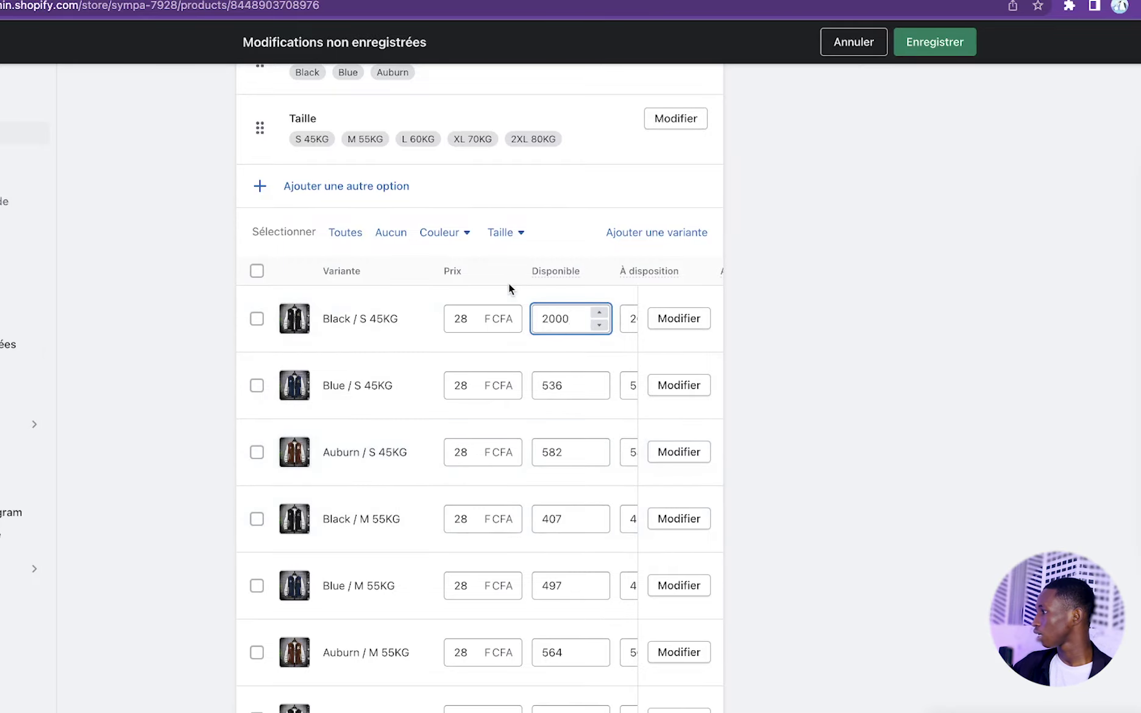
pyautogui.scroll(15, 508, 283)
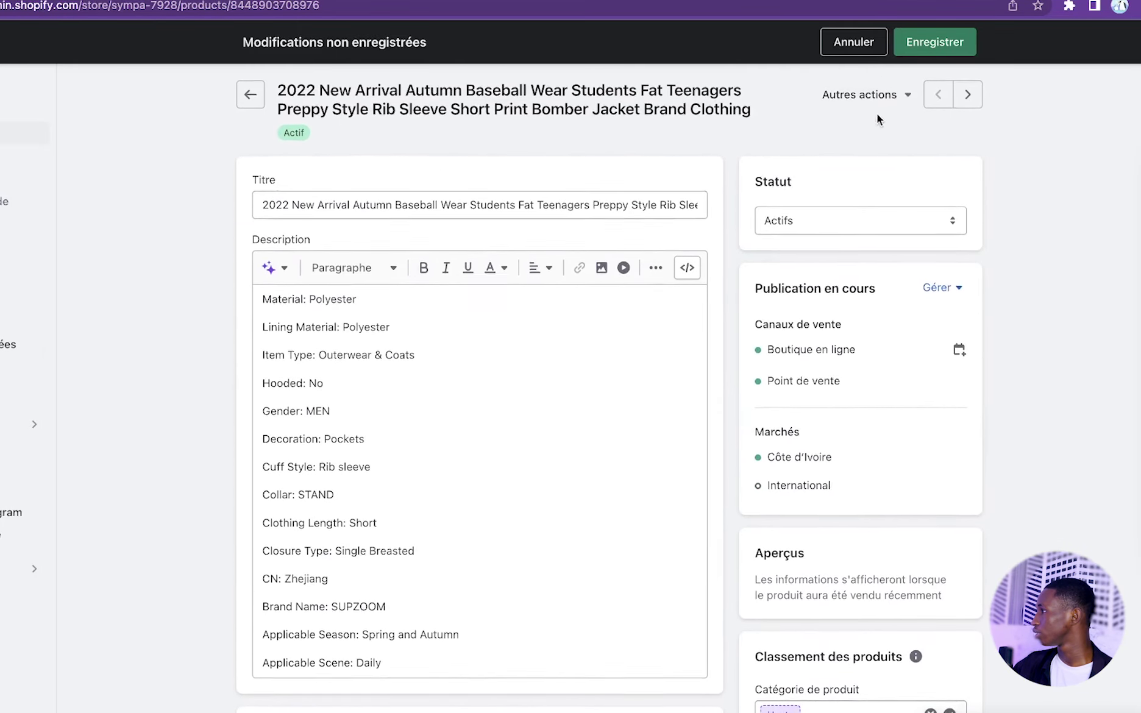
pyautogui.click(951, 40)
pyautogui.click(250, 94)
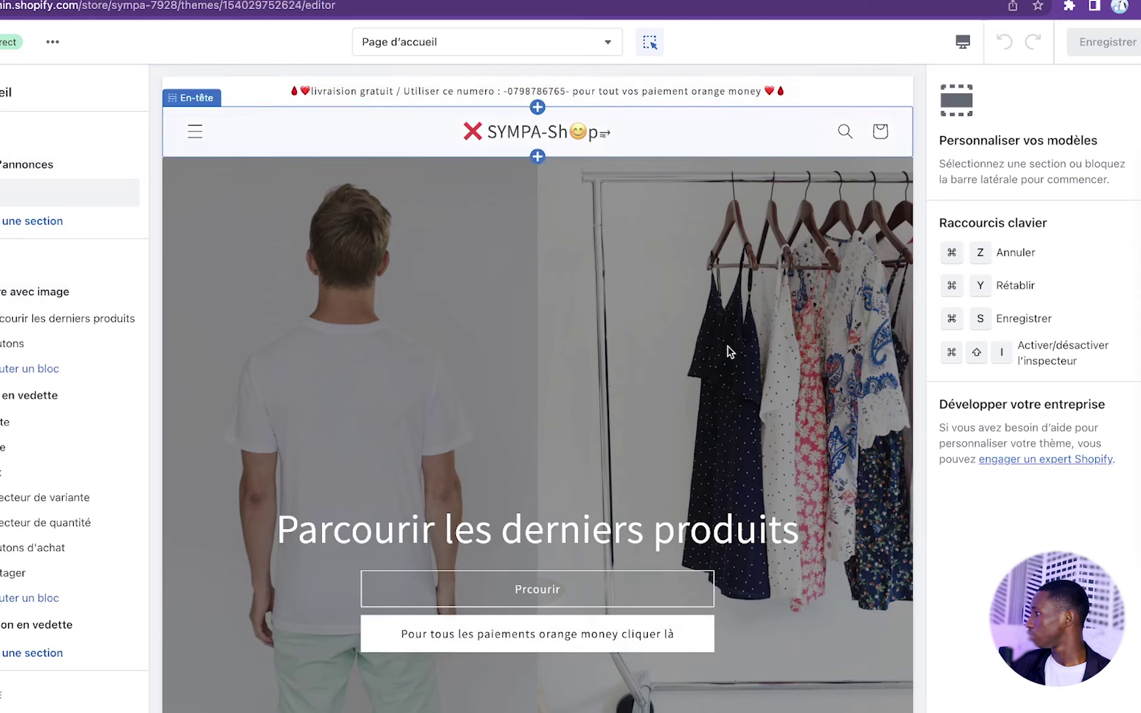
# Show the theme preview at full width and look through all products on the Catalogue page.
pyautogui.click(963, 41)
pyautogui.click(1004, 147)
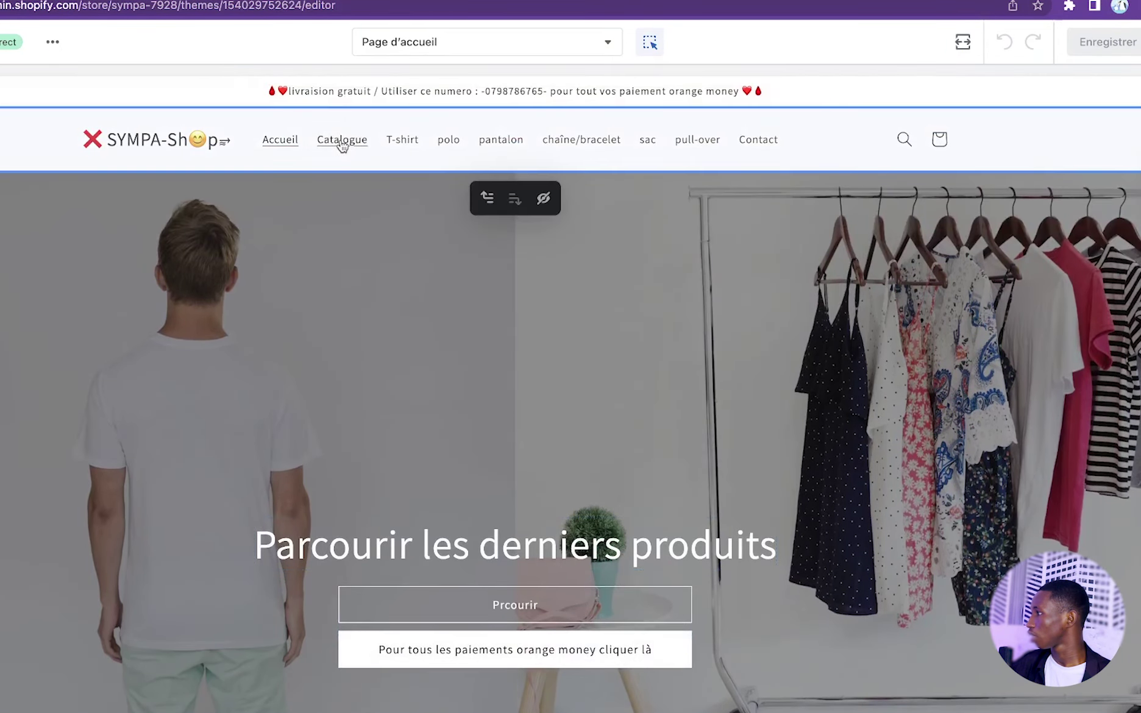
pyautogui.click(342, 145)
pyautogui.scroll(-5, 683, 336)
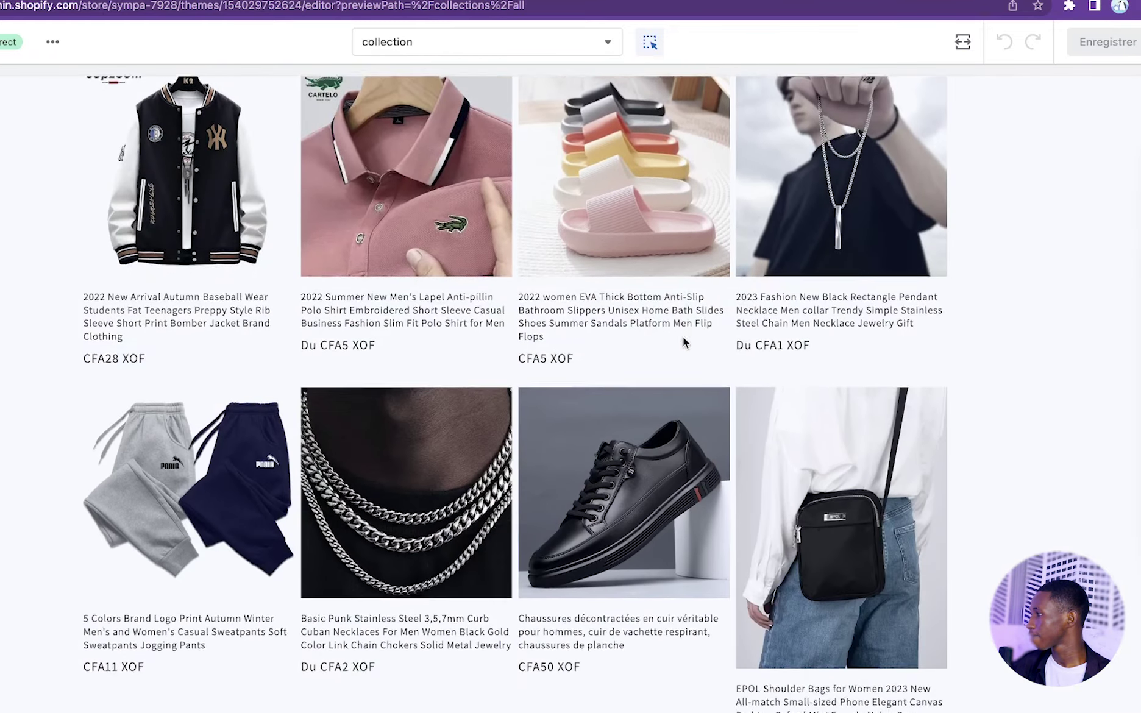
pyautogui.scroll(-10, 684, 342)
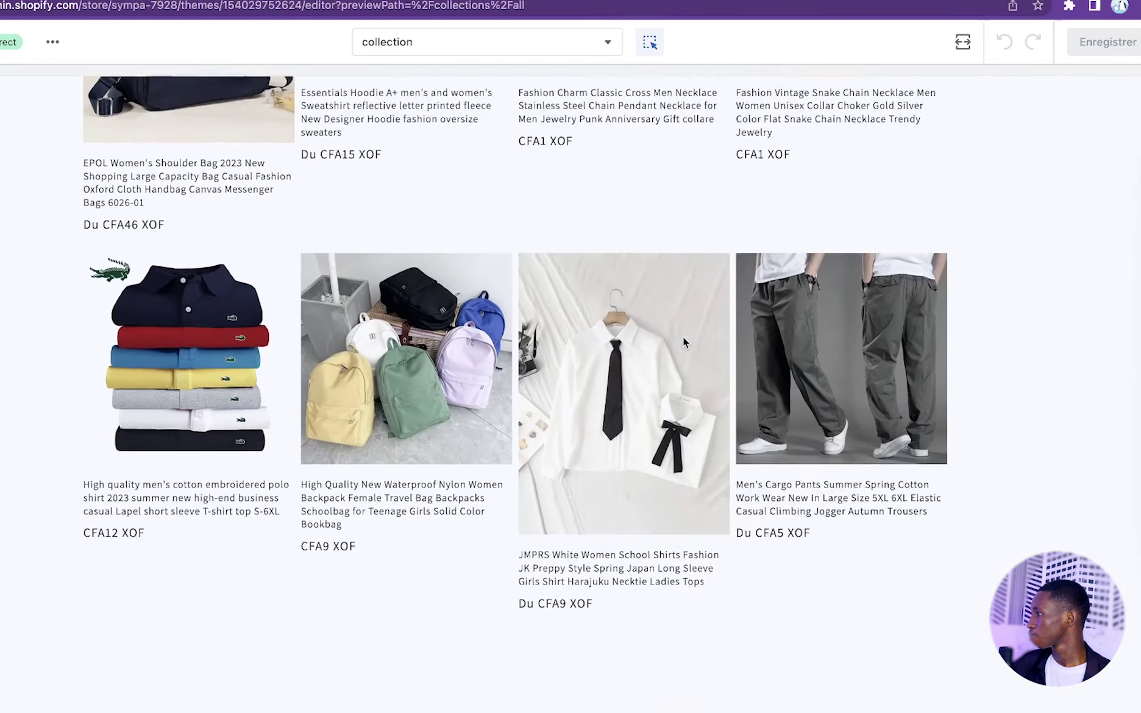
pyautogui.scroll(-4, 683, 336)
pyautogui.scroll(20, 683, 336)
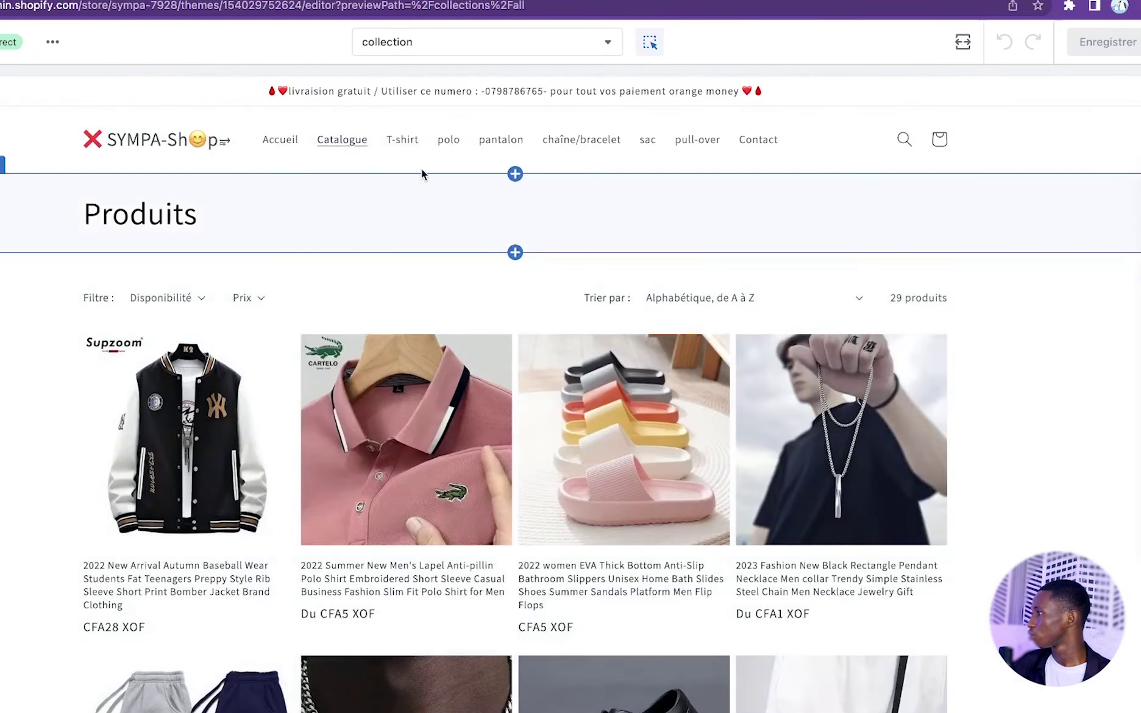
# Check the products in the T-shirt, polo, pantalon, chaîne/bracelet, sac and pull-over collections through the store menu.
pyautogui.click(401, 140)
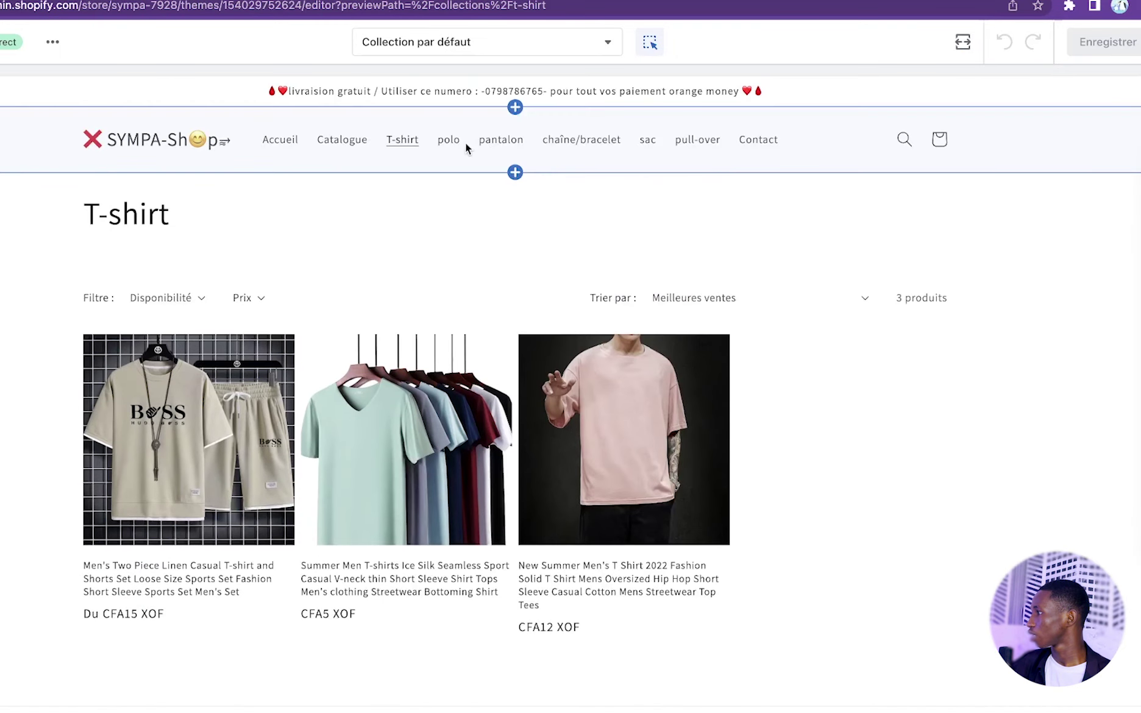
pyautogui.click(451, 141)
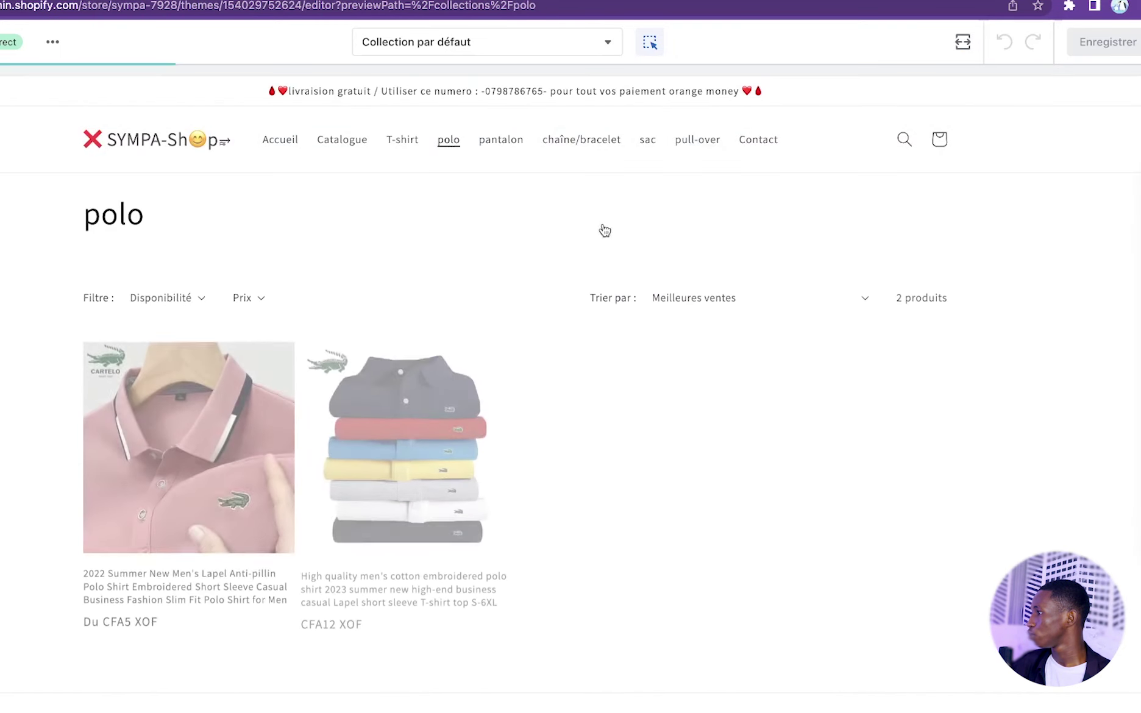
pyautogui.click(509, 144)
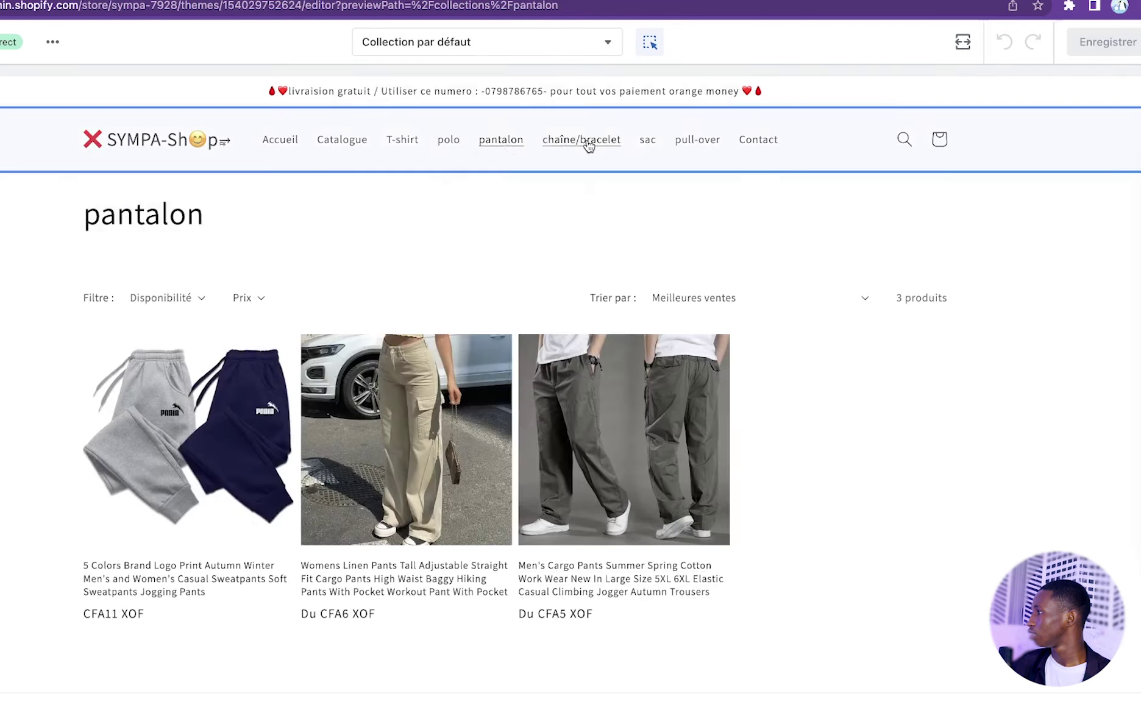
pyautogui.click(584, 143)
pyautogui.scroll(-3, 663, 190)
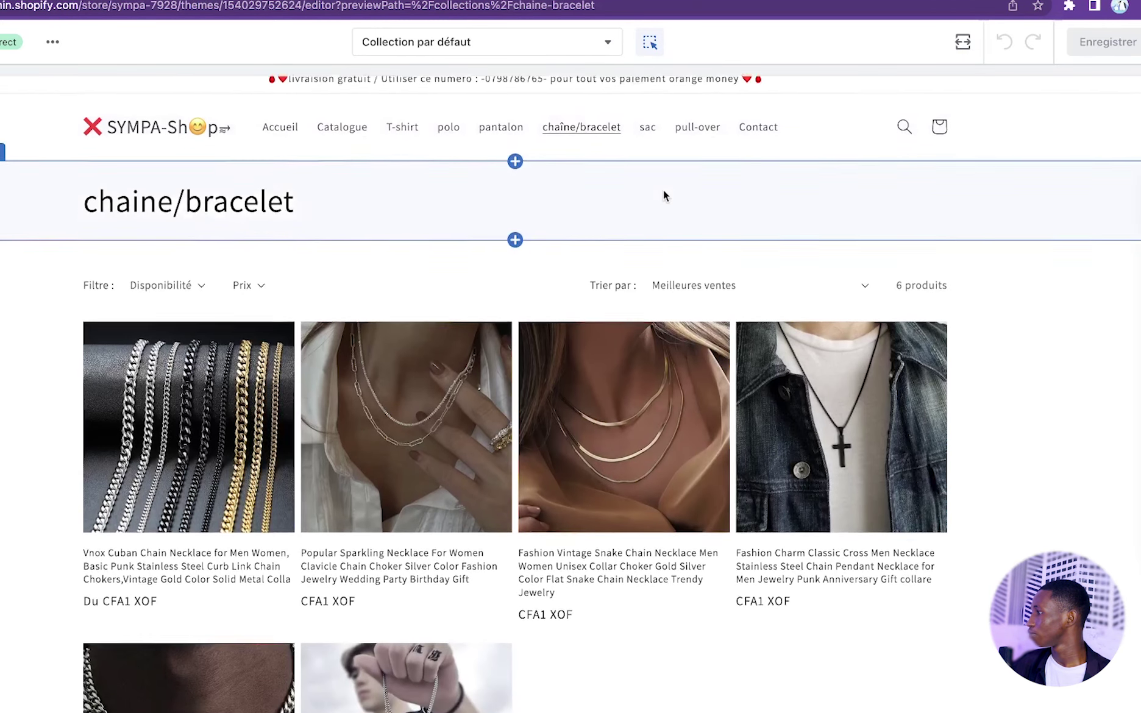
pyautogui.scroll(3, 663, 191)
pyautogui.click(649, 141)
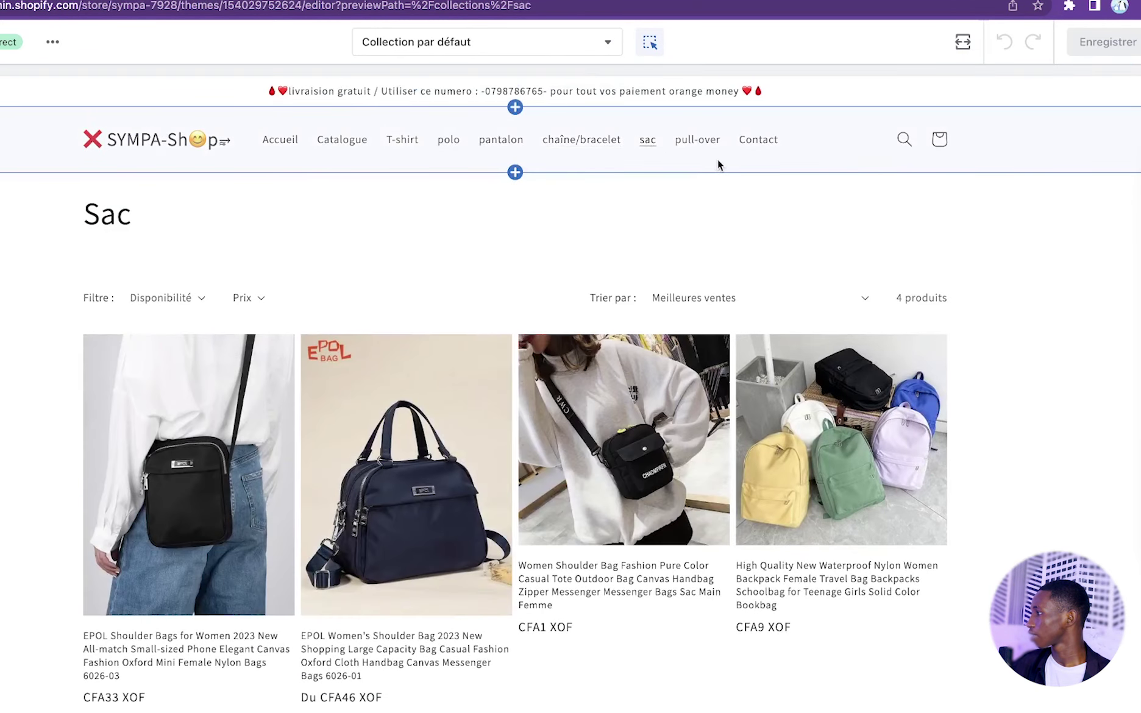
pyautogui.click(700, 142)
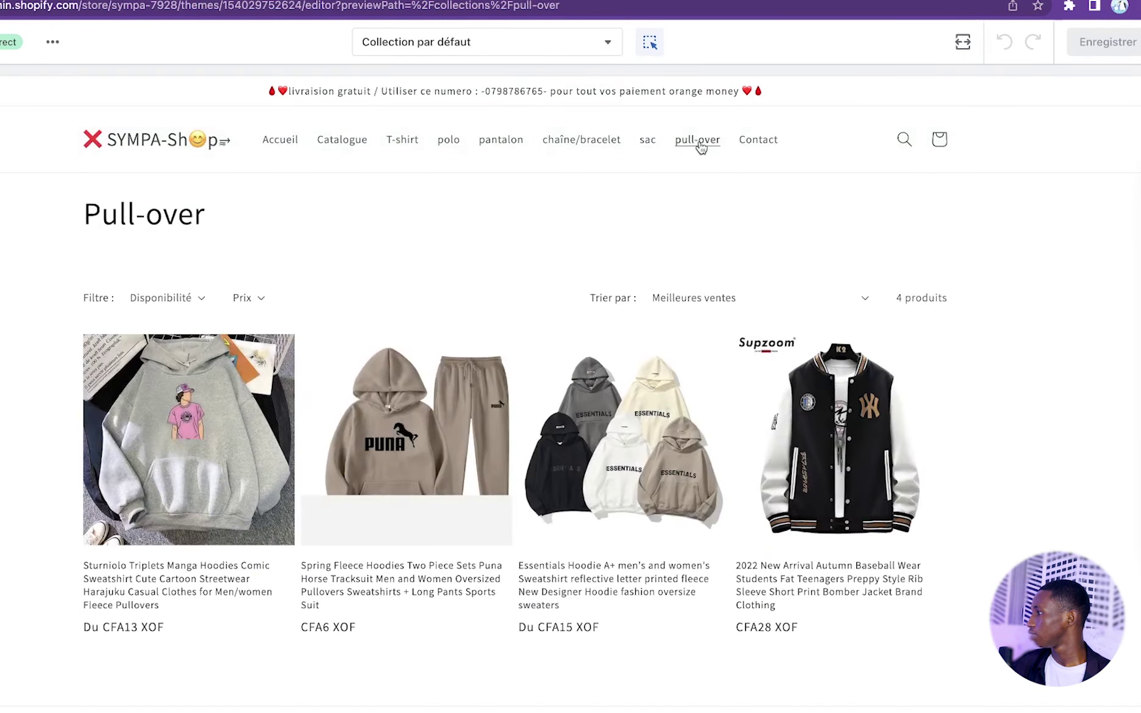
# Review the Puna hoodie tracksuit's product page, including its images, variant options, purchase choices and related products, and return to the store's home page.
pyautogui.click(468, 438)
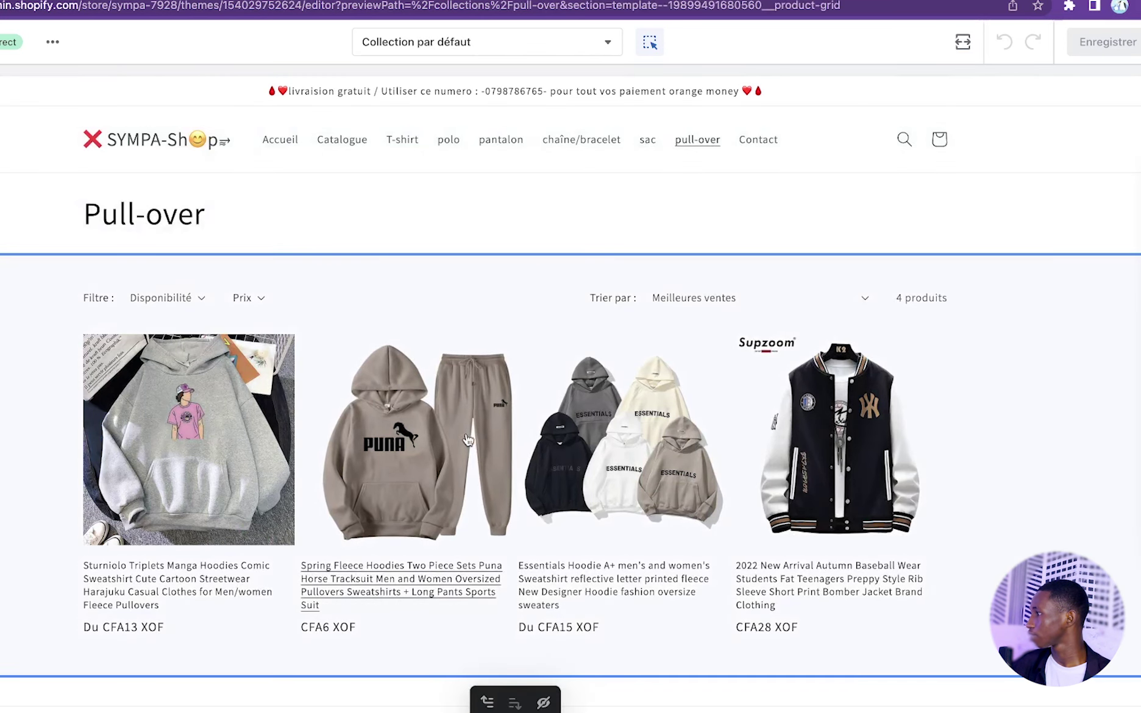
pyautogui.click(468, 439)
pyautogui.scroll(-10, 582, 373)
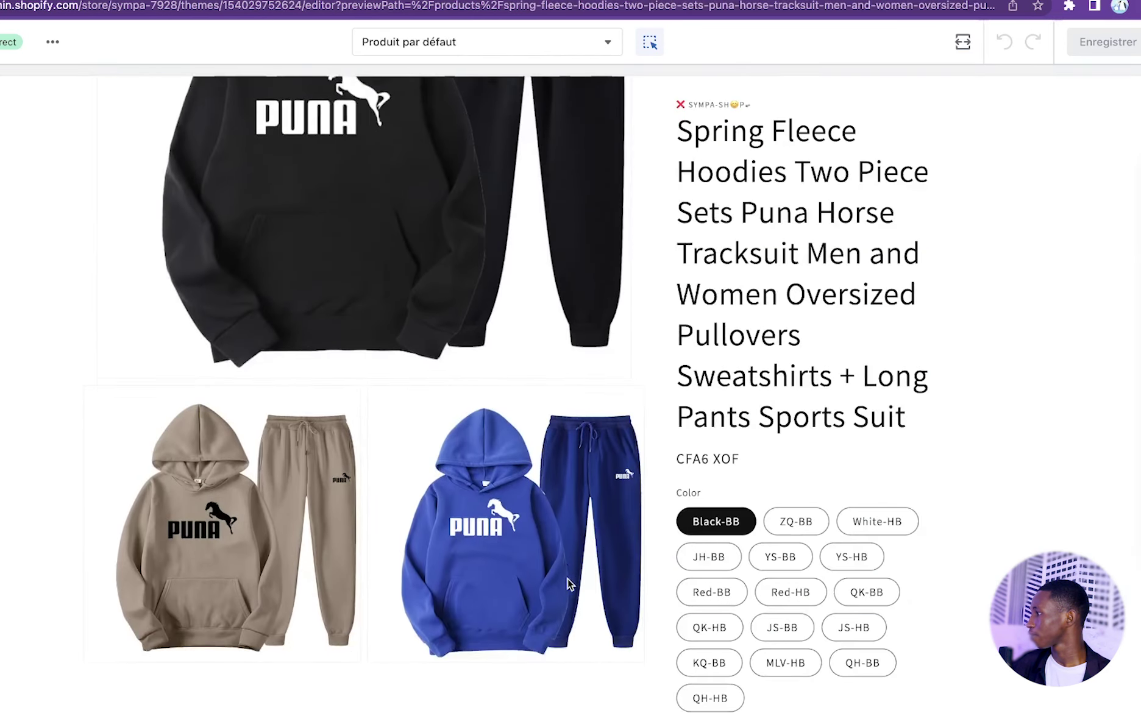
pyautogui.scroll(-10, 582, 373)
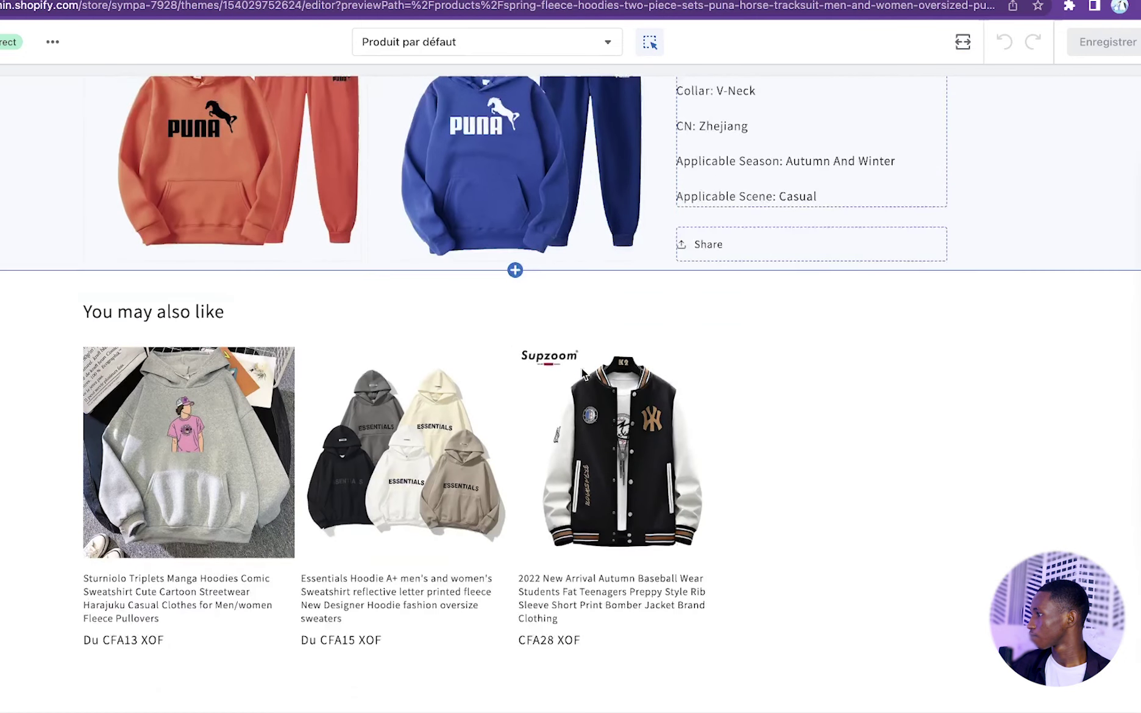
pyautogui.scroll(15, 582, 373)
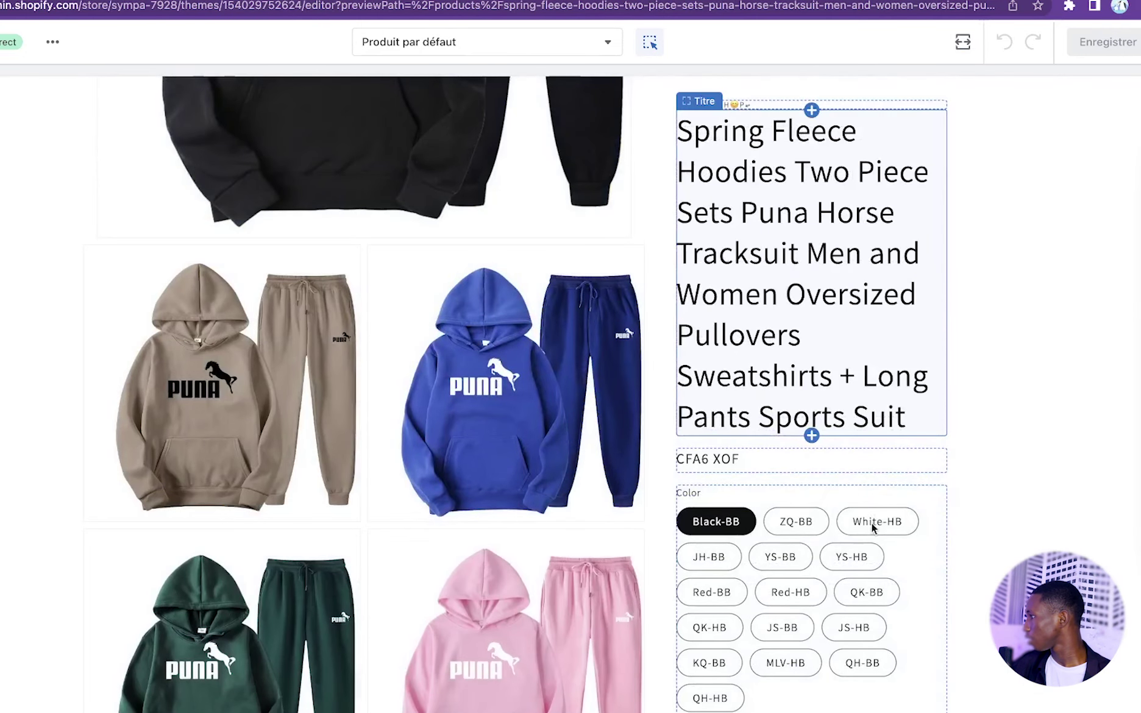
pyautogui.scroll(-5, 929, 592)
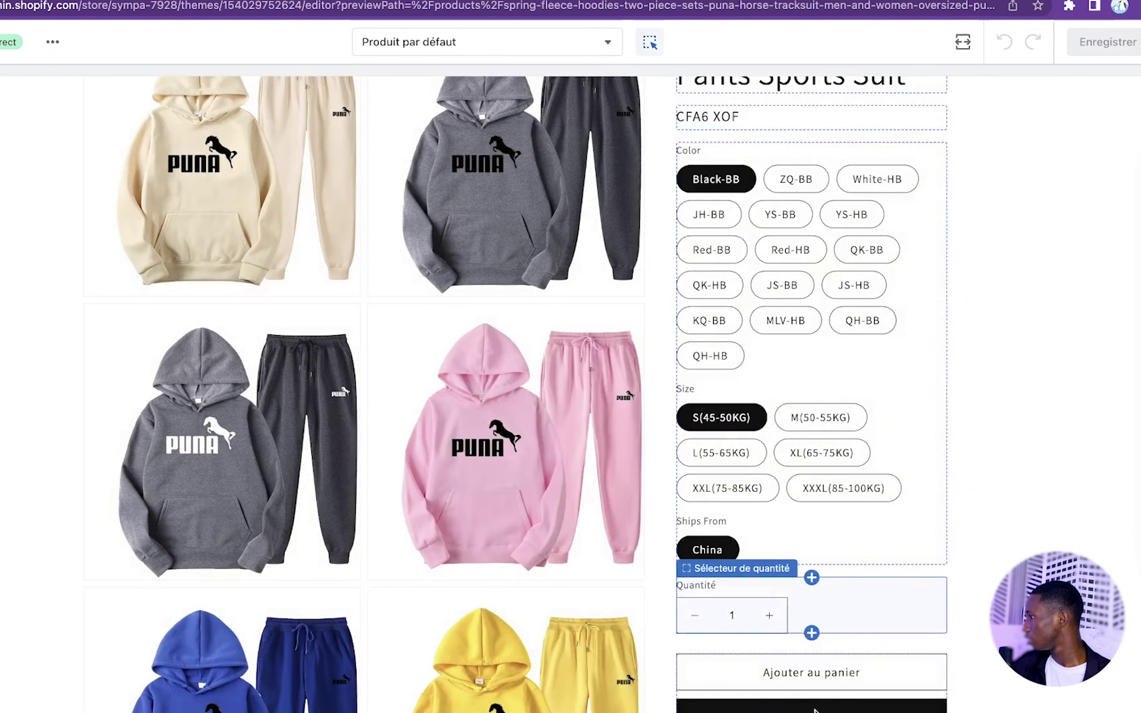
pyautogui.scroll(-1, 806, 684)
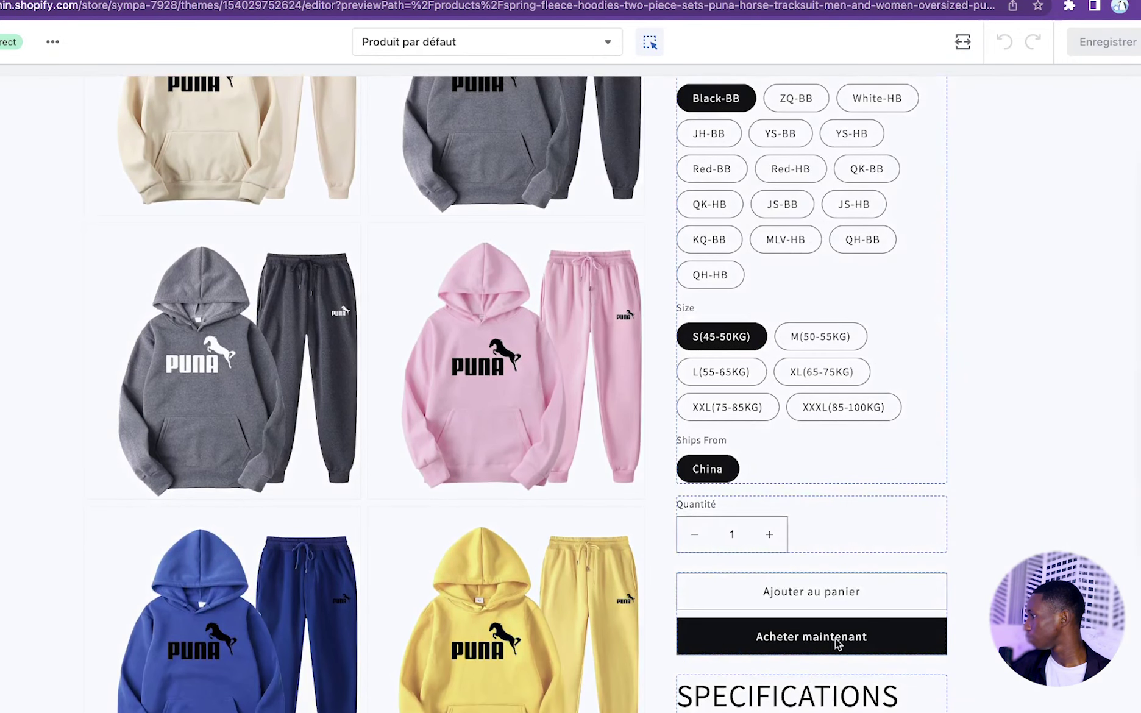
pyautogui.scroll(10, 186, 147)
pyautogui.click(335, 150)
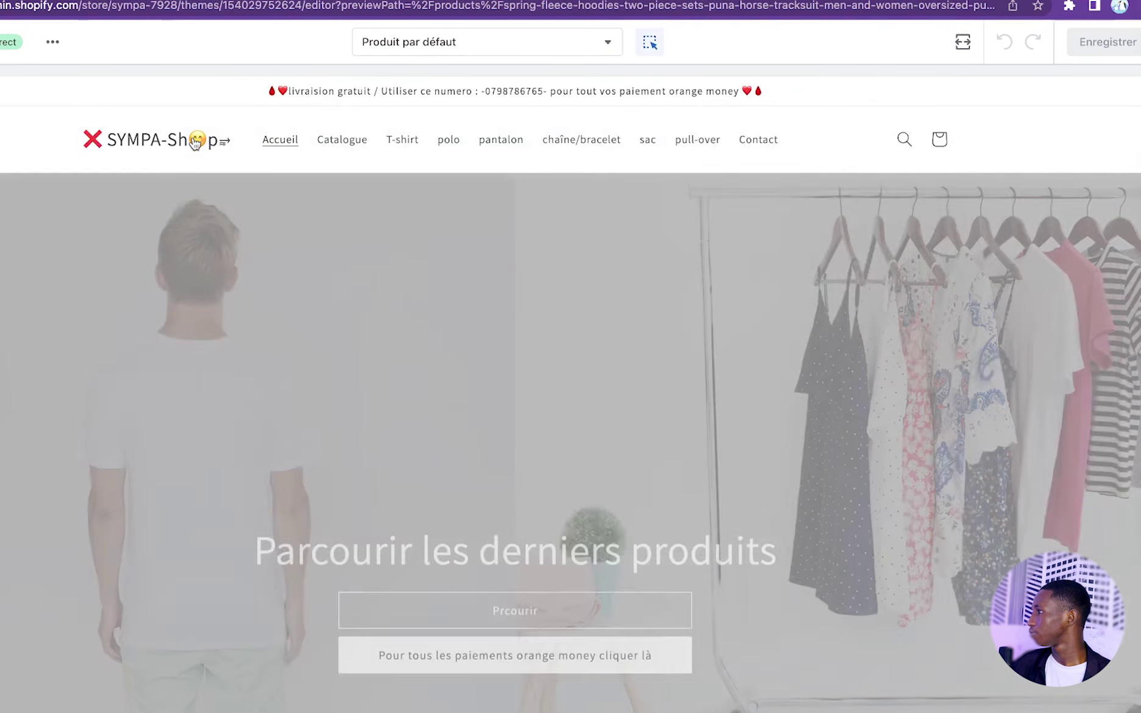